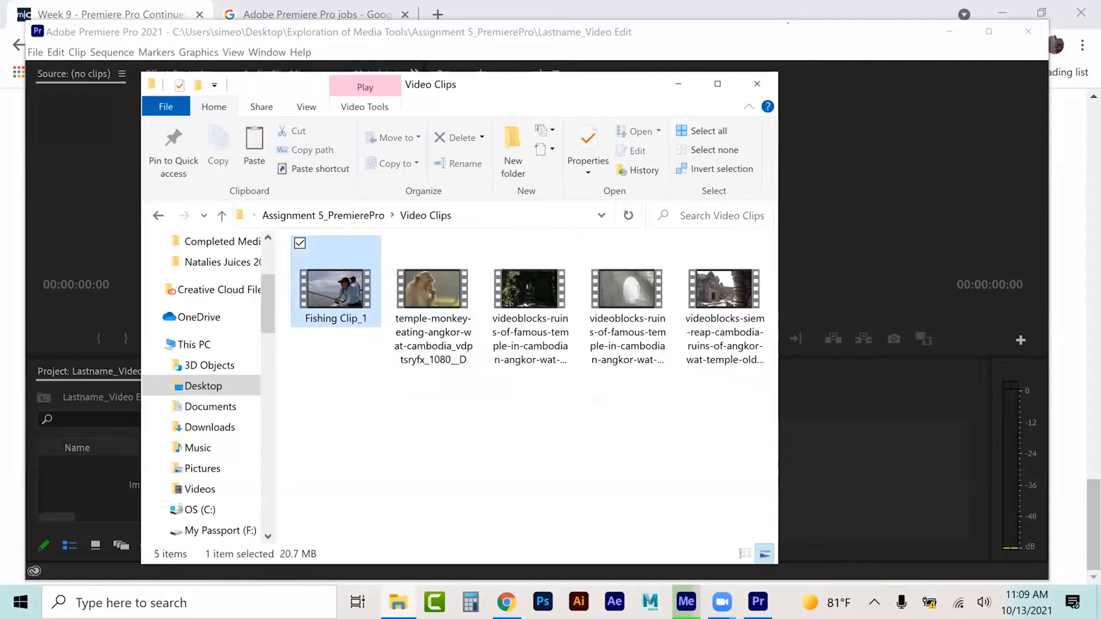
Step: Create a sequence from Fishing Clip_1.mp4 in the empty timeline
{"action": "left_click", "coordinate": [678, 85]}
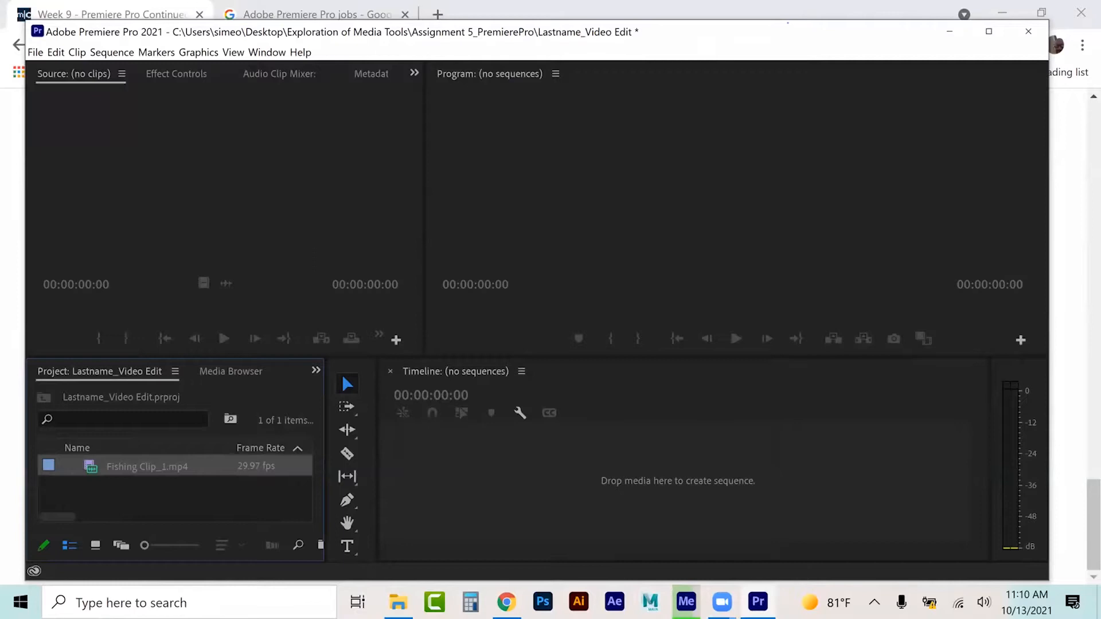
{"action": "left_click_drag", "start_coordinate": [147, 466], "coordinate": [446, 459]}
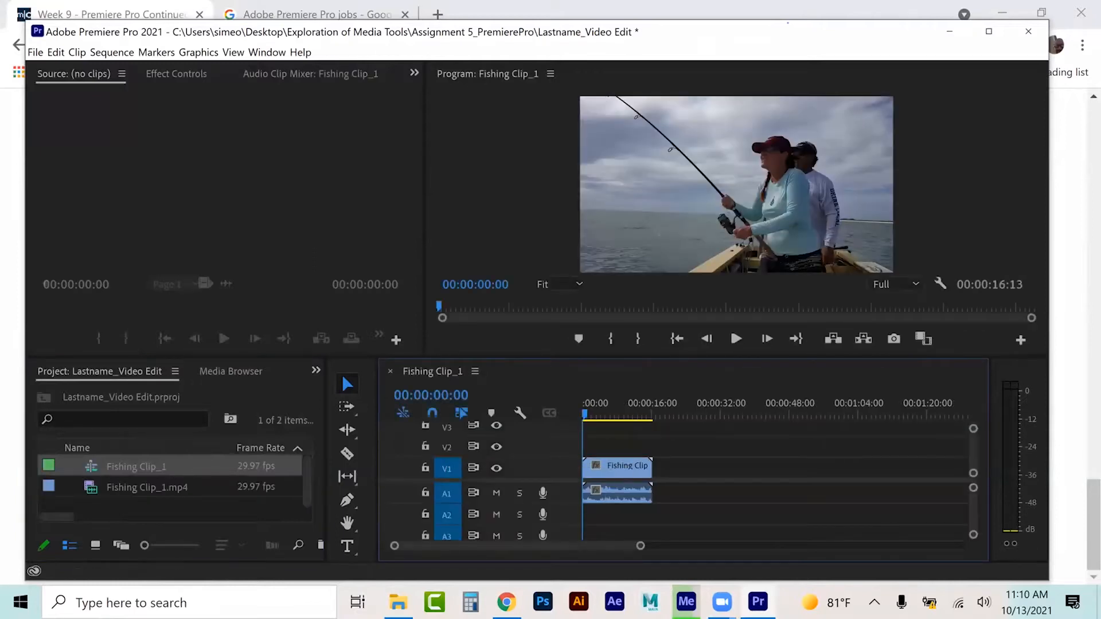
{"action": "key", "text": "="}
{"action": "key", "text": "="}
{"action": "key", "text": "="}
{"action": "key", "text": "="}
{"action": "key", "text": "="}
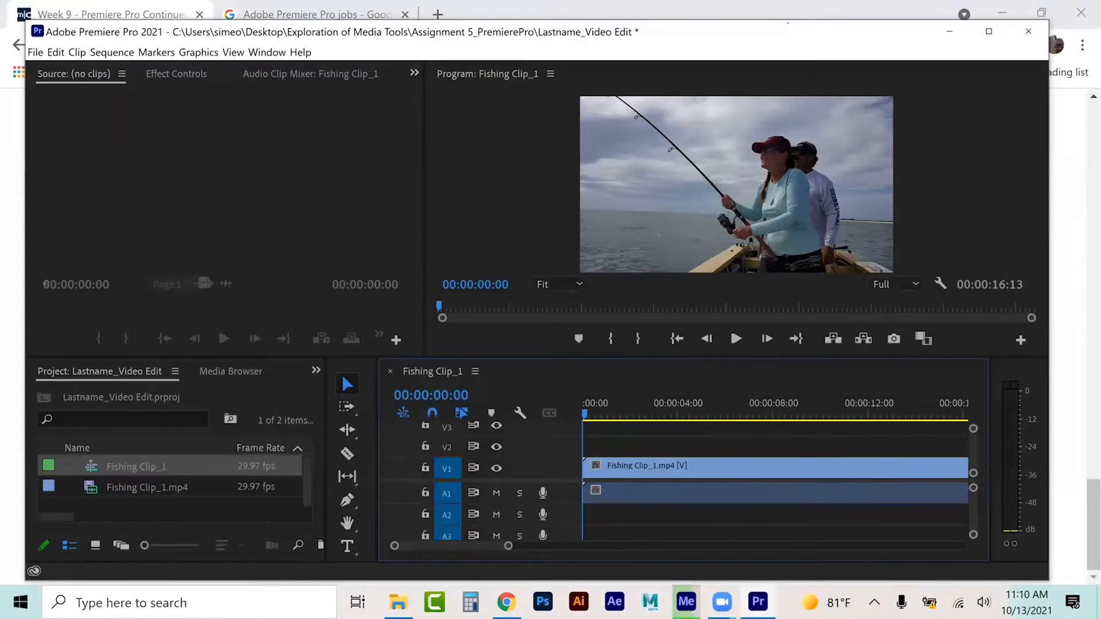
{"action": "key", "text": "-"}
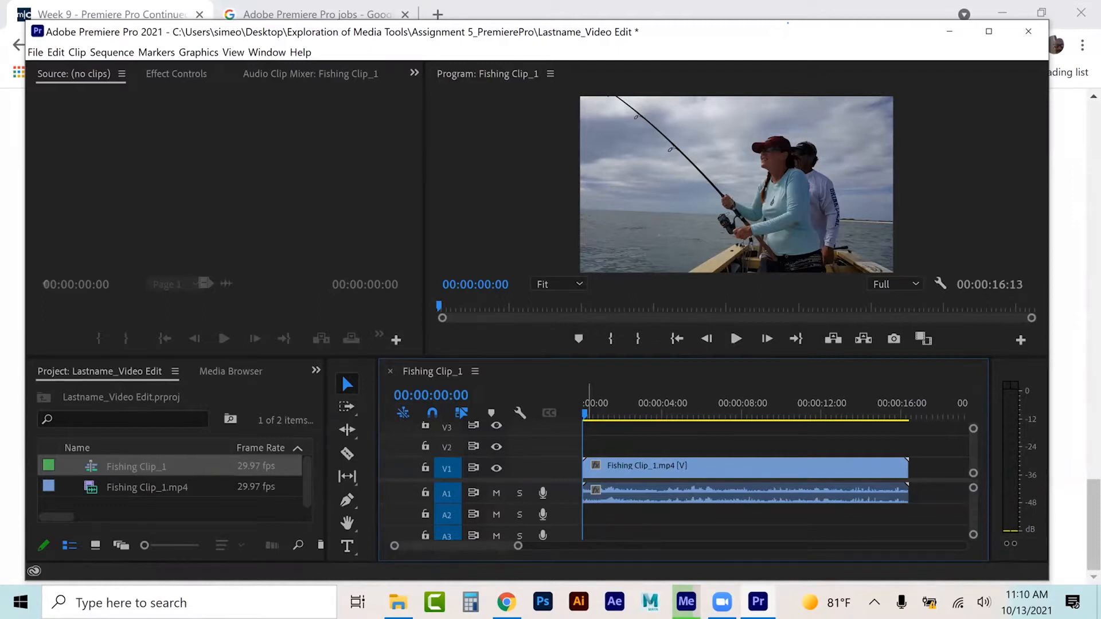
Step: Trim the end of the fishing clip to 00:00:09:06 and mute audio track A1
{"action": "left_click", "coordinate": [733, 404]}
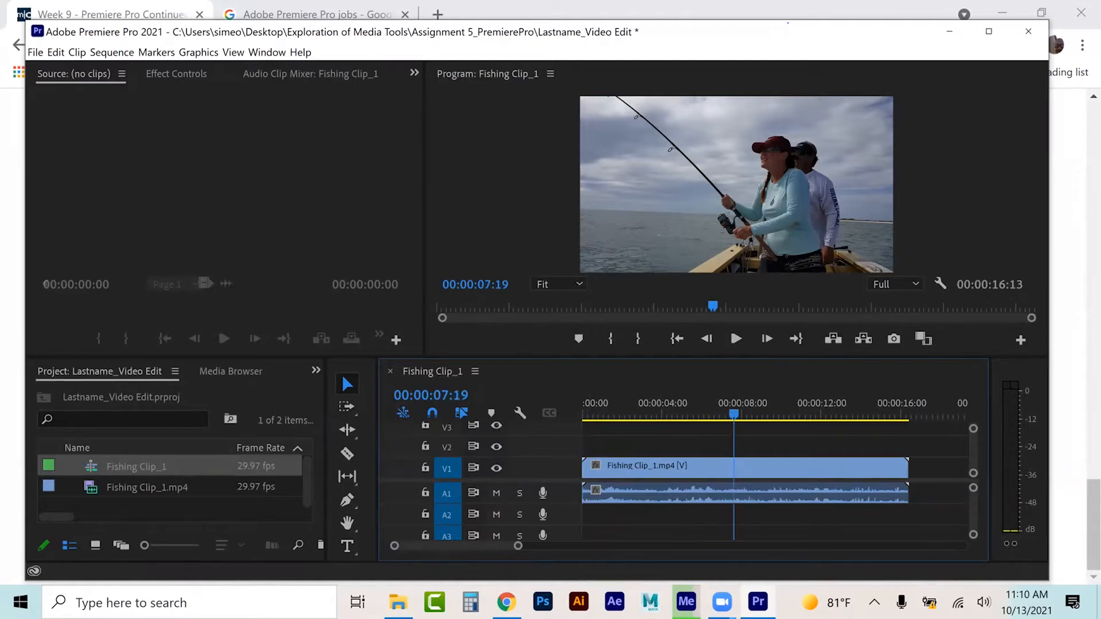
{"action": "key", "text": "Left"}
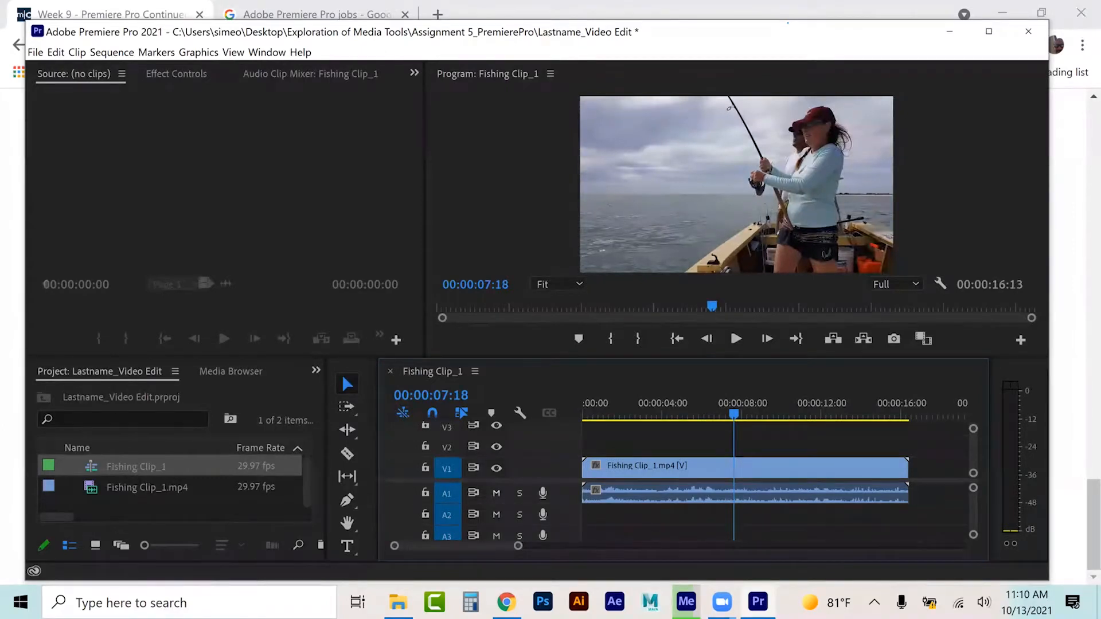
{"action": "key", "text": "space"}
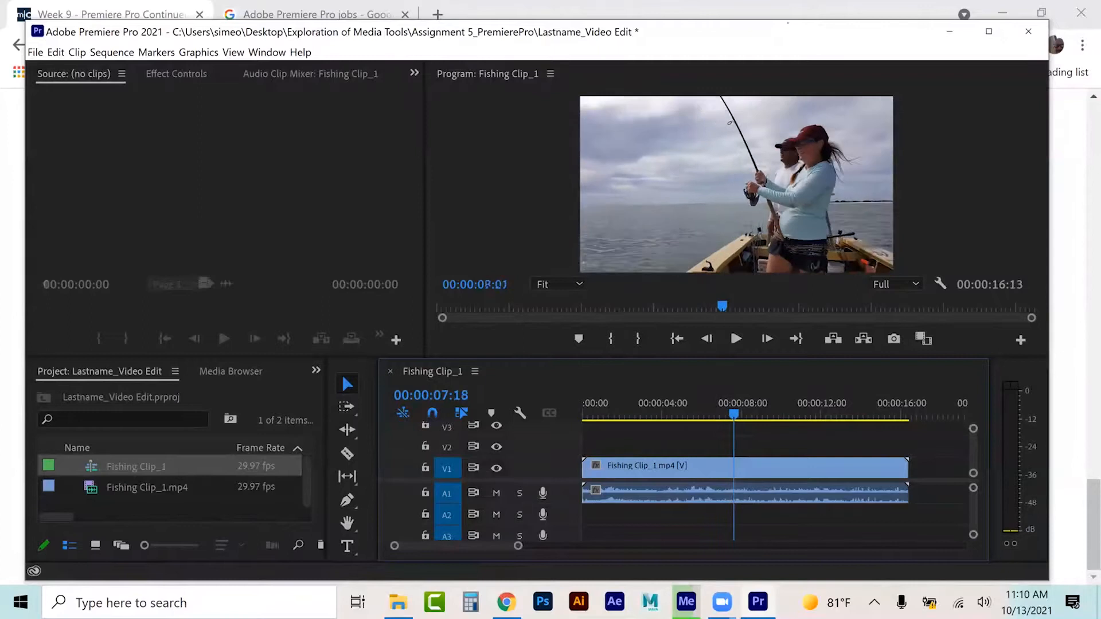
{"action": "left_click_drag", "start_coordinate": [762, 414], "coordinate": [766, 413]}
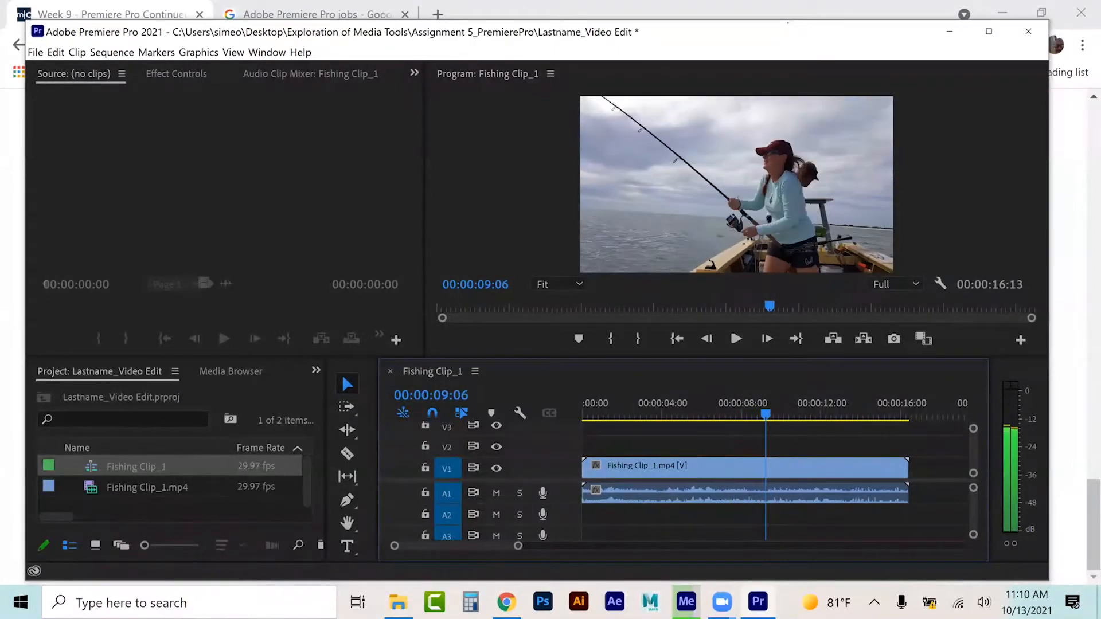
{"action": "left_click_drag", "start_coordinate": [907, 467], "coordinate": [766, 467]}
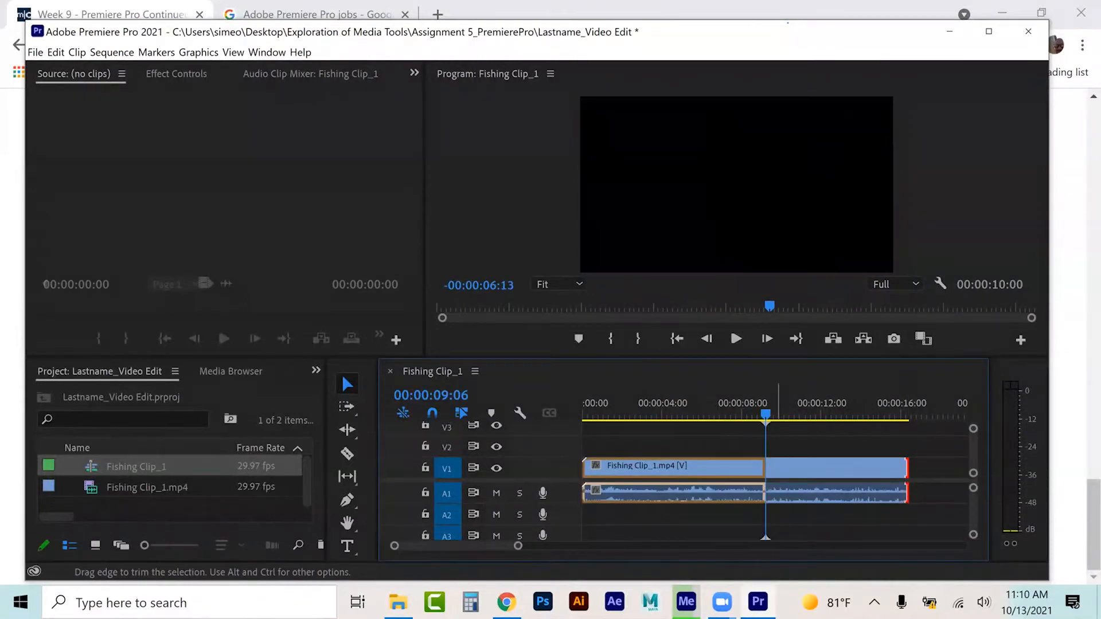
{"action": "left_click_drag", "start_coordinate": [765, 413], "coordinate": [678, 413]}
{"action": "left_click", "coordinate": [496, 493]}
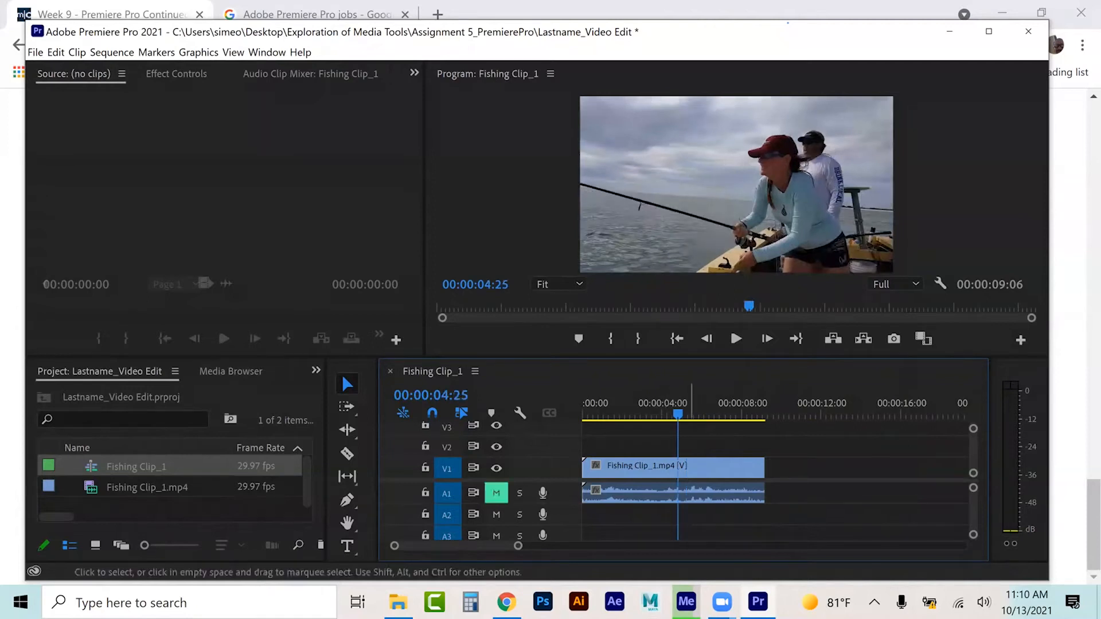
Step: Play and scrub the fishing clip between about 2 and 5 seconds to examine its camera movement
{"action": "left_click_drag", "start_coordinate": [680, 411], "coordinate": [651, 413]}
{"action": "key", "text": "space"}
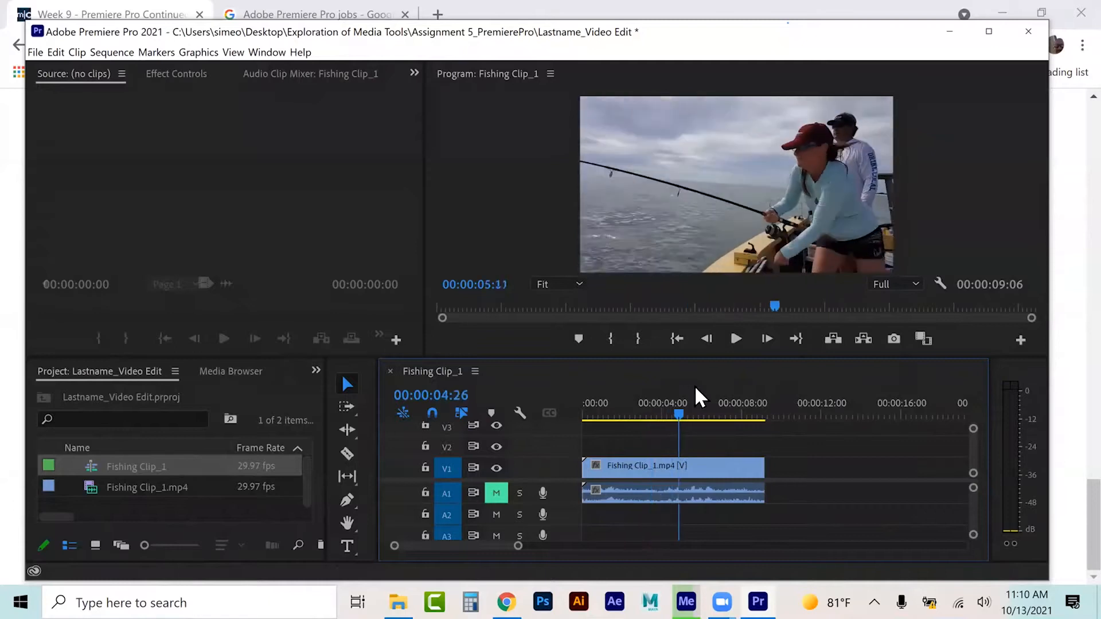
{"action": "left_click_drag", "start_coordinate": [707, 387], "coordinate": [654, 385]}
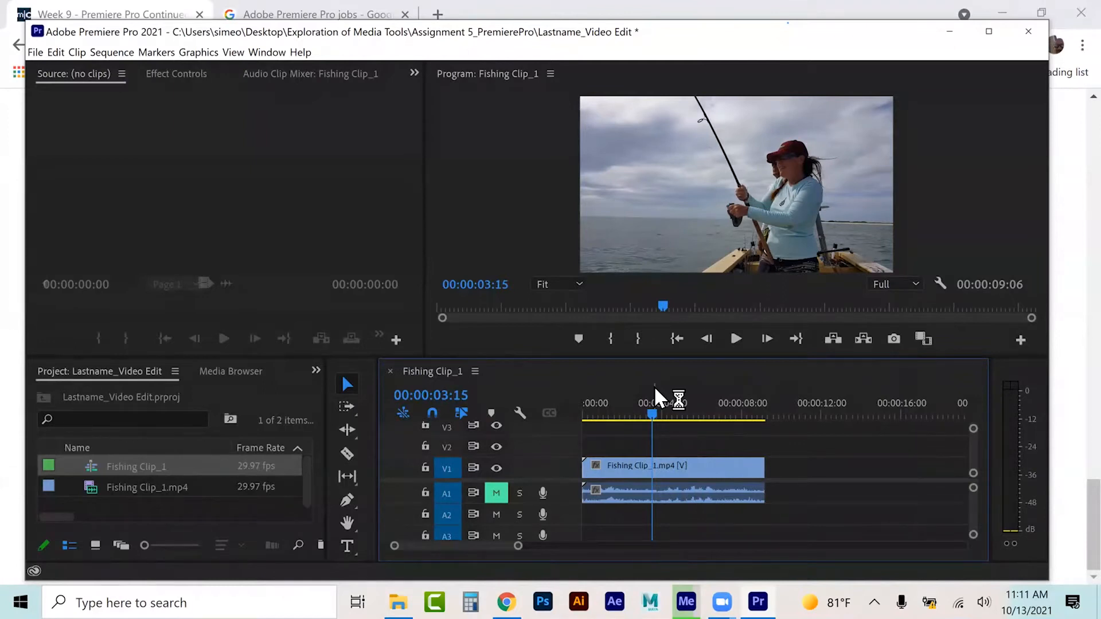
{"action": "key", "text": "minus"}
{"action": "key", "text": "equal"}
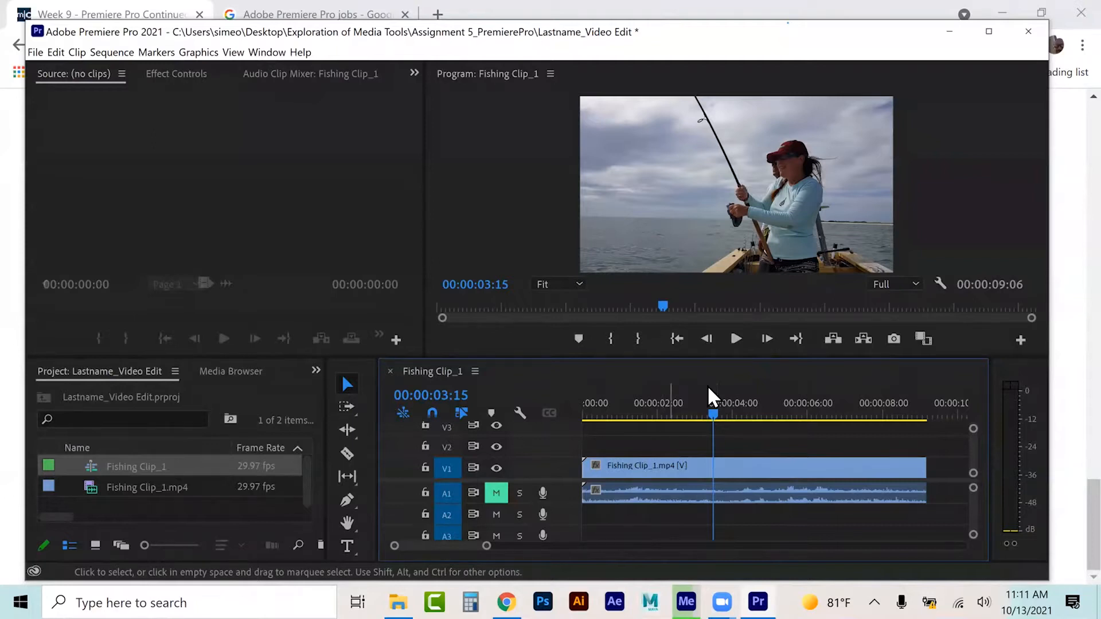
{"action": "left_click_drag", "start_coordinate": [706, 398], "coordinate": [668, 401]}
{"action": "key", "text": "space"}
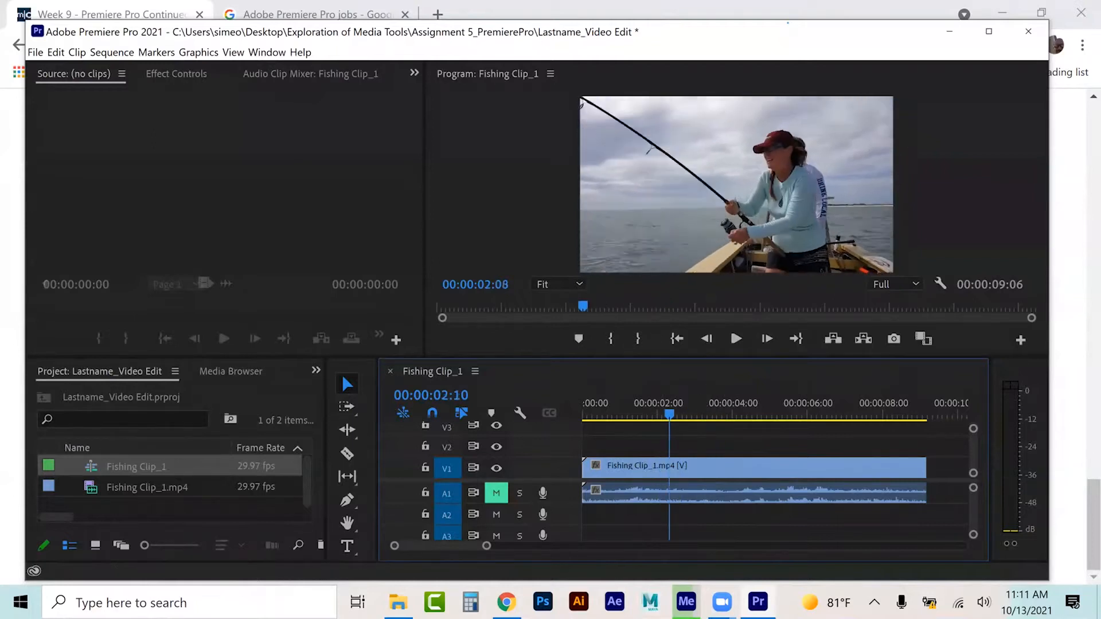
{"action": "left_click_drag", "start_coordinate": [707, 384], "coordinate": [675, 385]}
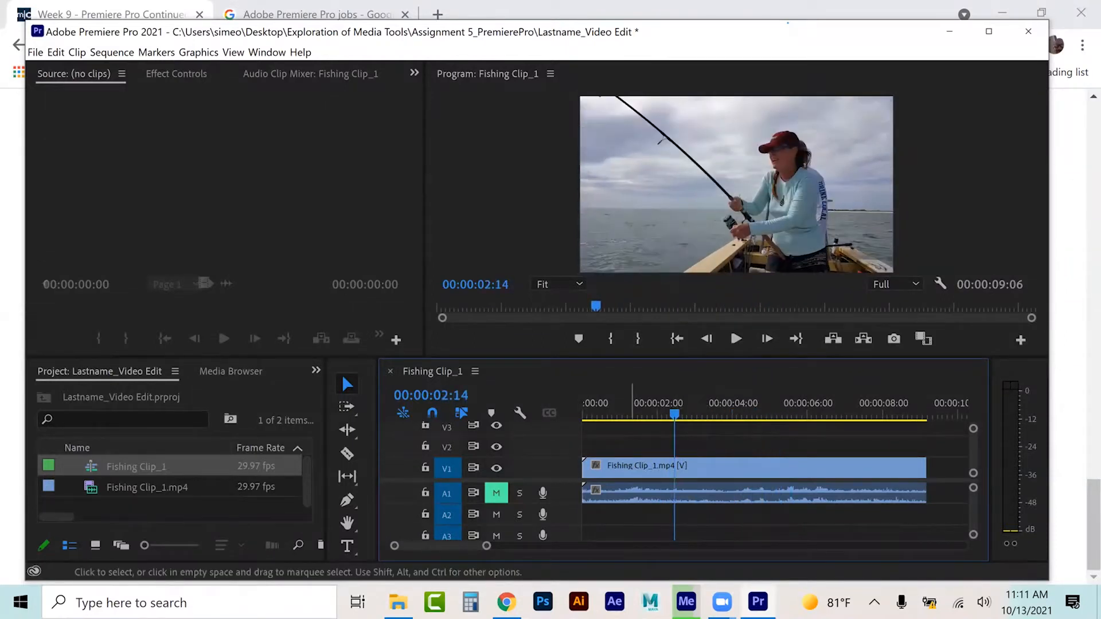
Step: Search the effects for "warp" and apply Warp Stabilizer to Fishing Clip_1.mp4 on video track V1
{"action": "left_click", "coordinate": [648, 467]}
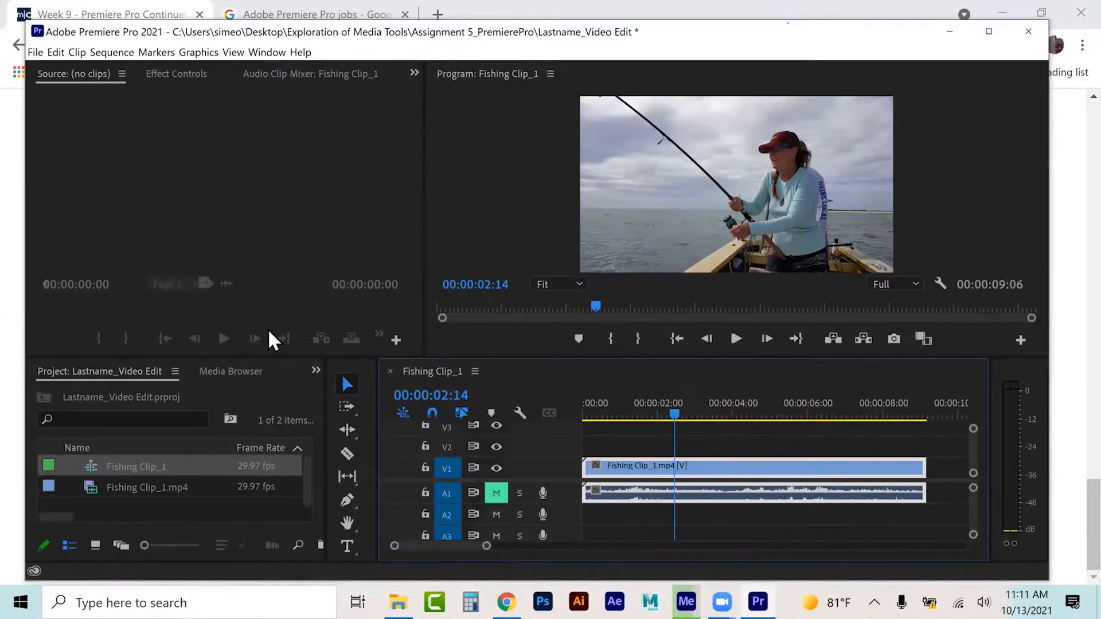
{"action": "left_click", "coordinate": [315, 370]}
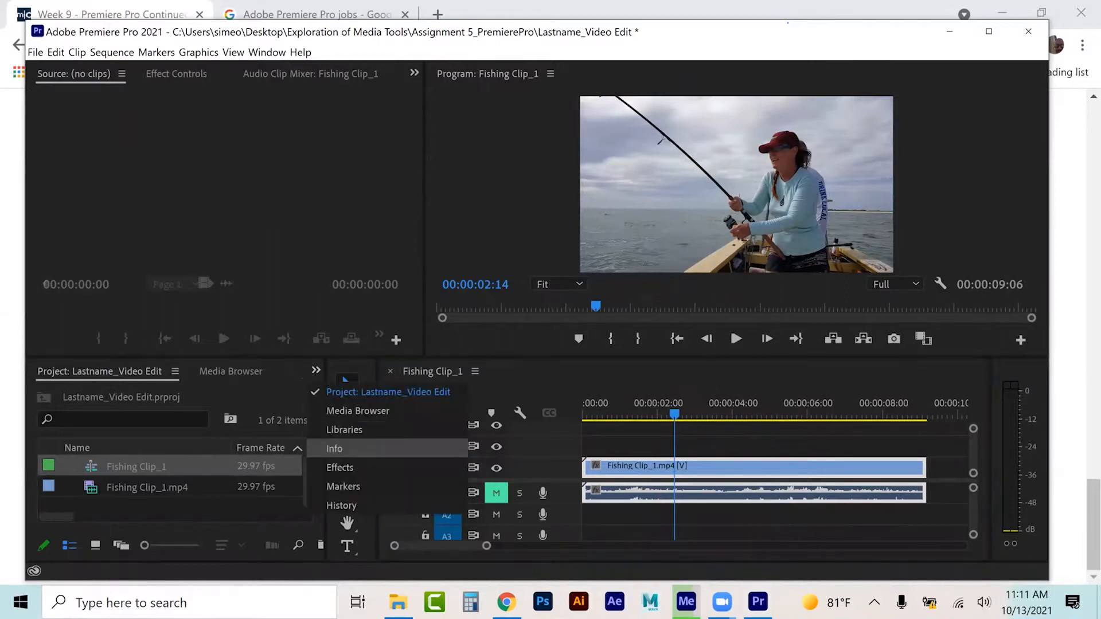
{"action": "left_click", "coordinate": [340, 467]}
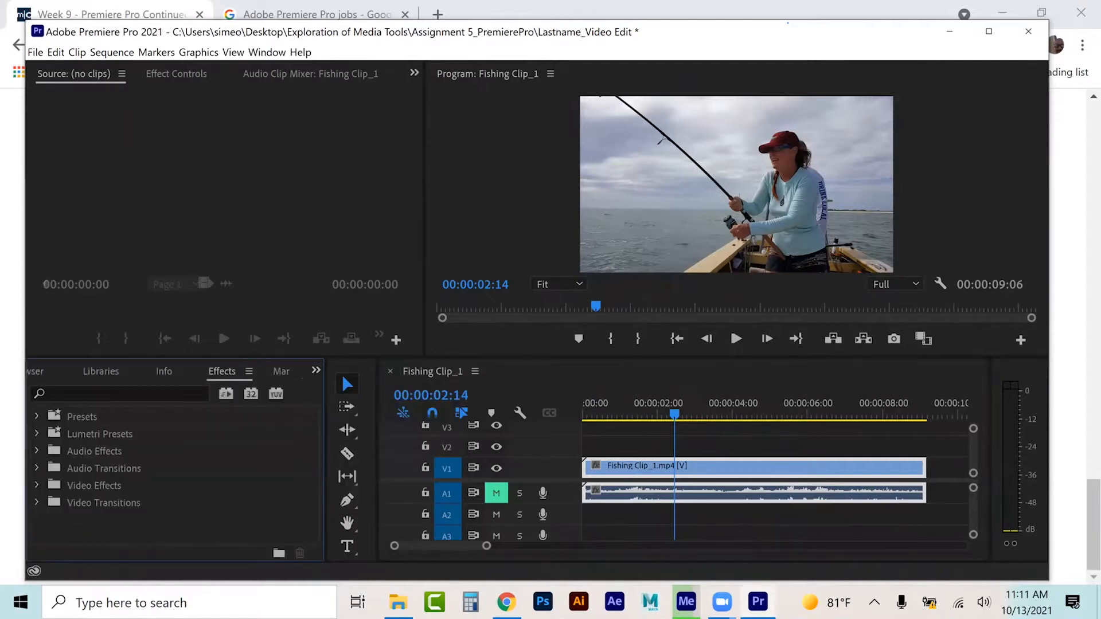
{"action": "left_click", "coordinate": [36, 485]}
{"action": "scroll", "coordinate": [172, 476], "scroll_direction": "down", "scroll_amount": 3}
{"action": "left_click", "coordinate": [115, 394]}
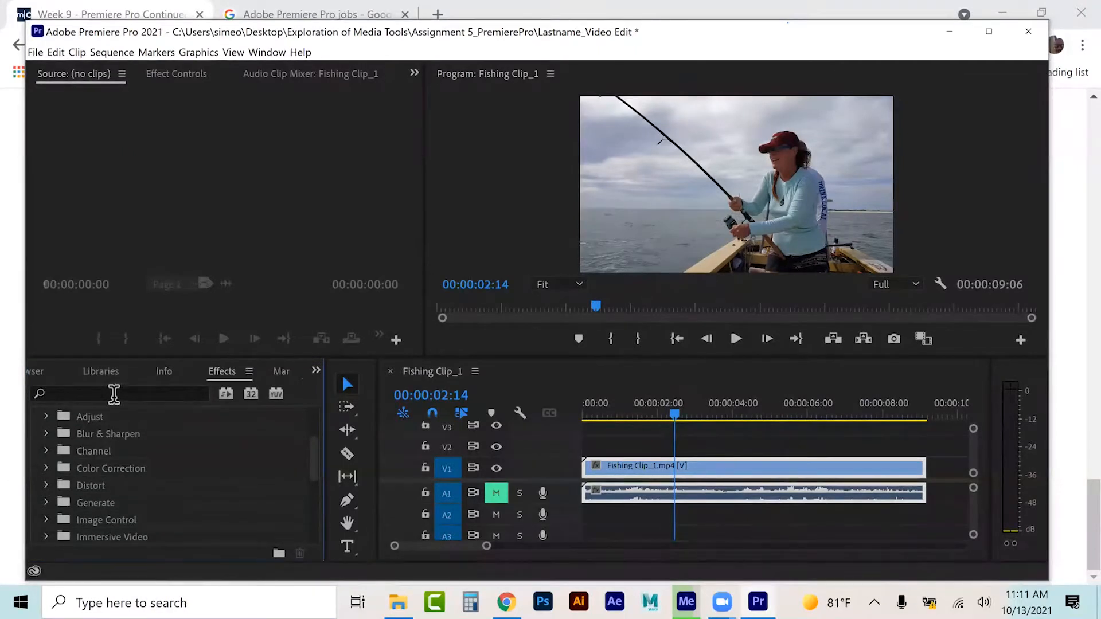
{"action": "left_click", "coordinate": [114, 393]}
{"action": "type", "text": "war"}
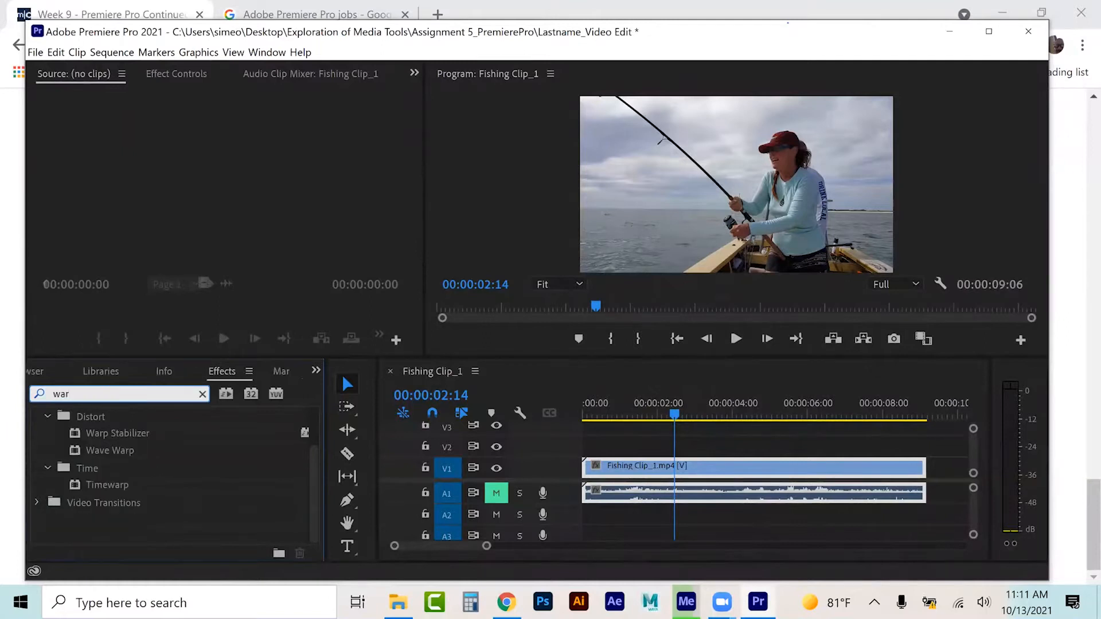
{"action": "type", "text": "p"}
{"action": "left_click", "coordinate": [117, 433]}
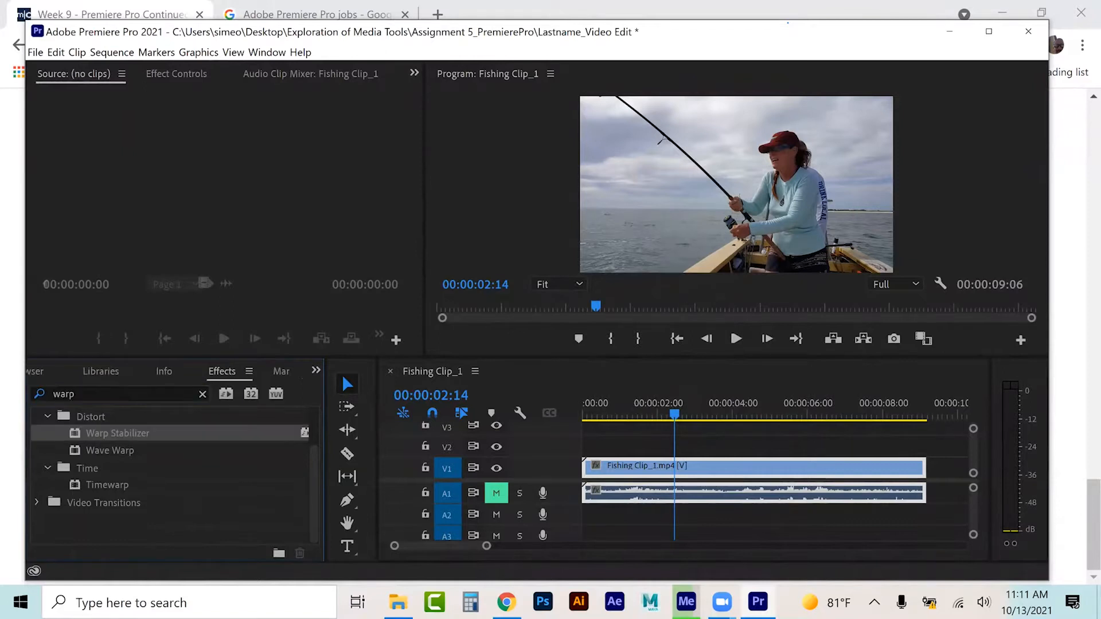
{"action": "left_click_drag", "start_coordinate": [117, 433], "coordinate": [621, 467]}
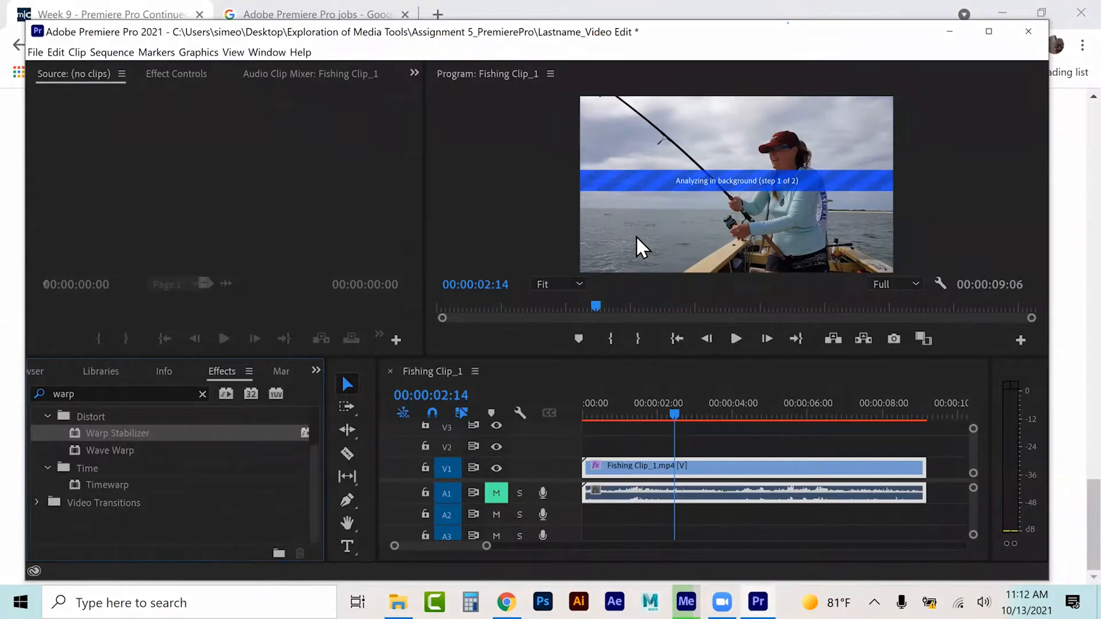
Step: In the clip's Warp Stabilizer settings, keep the result at Smooth Motion and set the method to Position, Scale, Rotation
{"action": "left_click", "coordinate": [170, 77]}
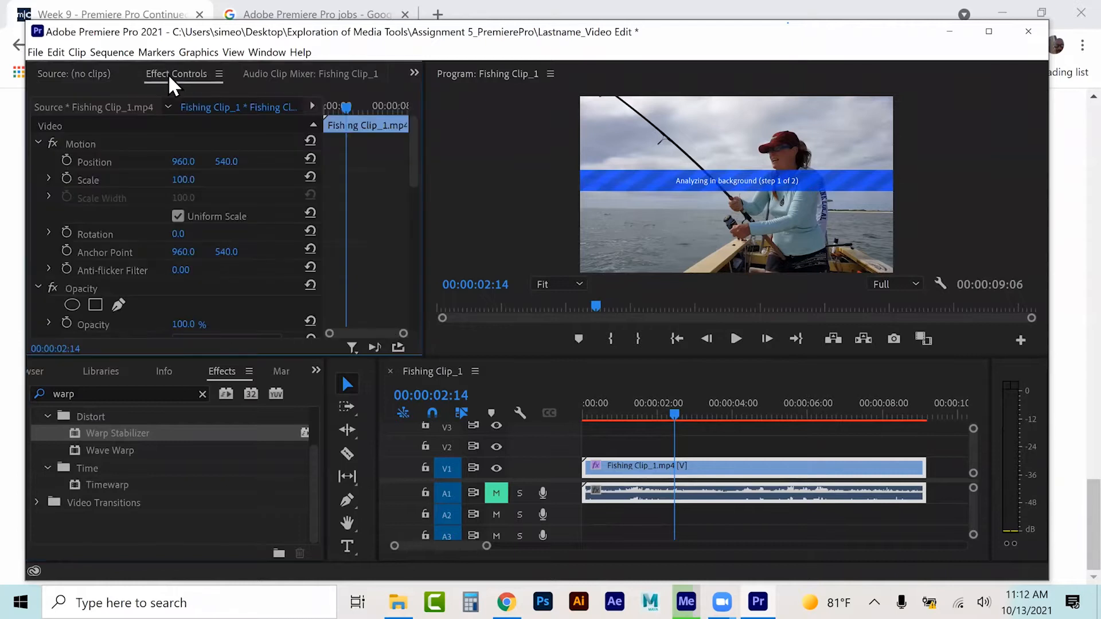
{"action": "scroll", "coordinate": [143, 188], "scroll_direction": "down", "scroll_amount": 5}
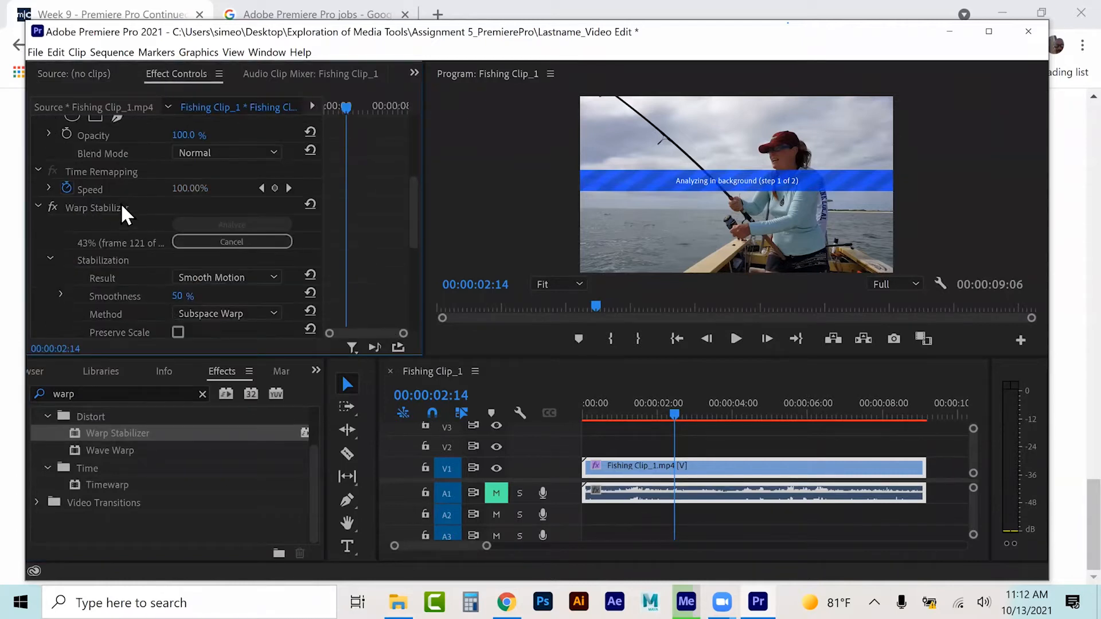
{"action": "scroll", "coordinate": [115, 222], "scroll_direction": "down", "scroll_amount": 1}
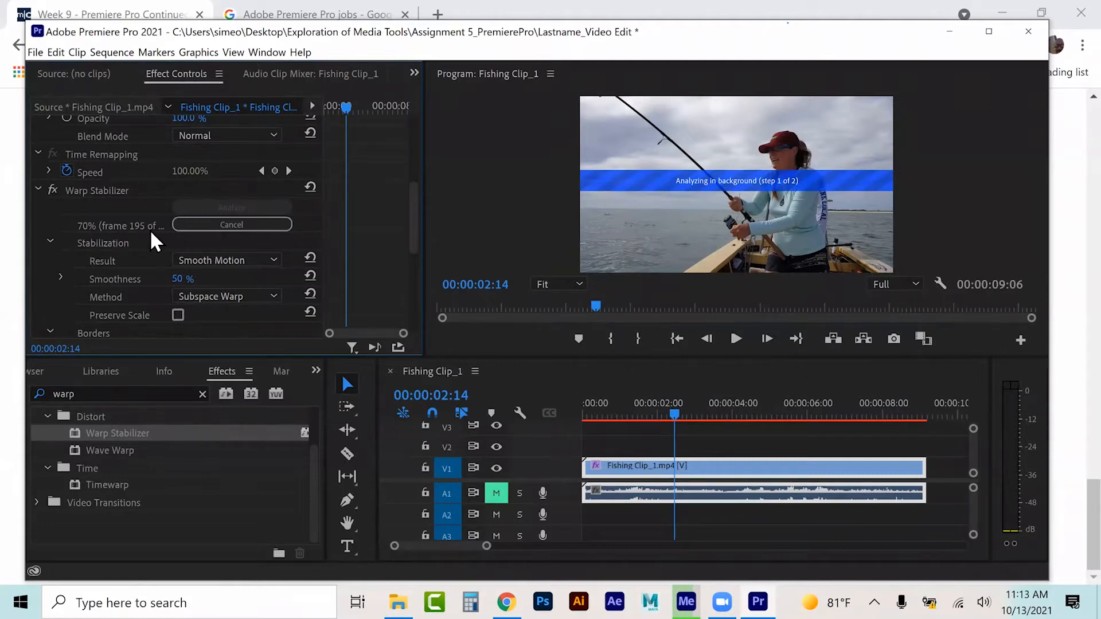
{"action": "scroll", "coordinate": [100, 230], "scroll_direction": "down", "scroll_amount": 1}
{"action": "left_click", "coordinate": [275, 243]}
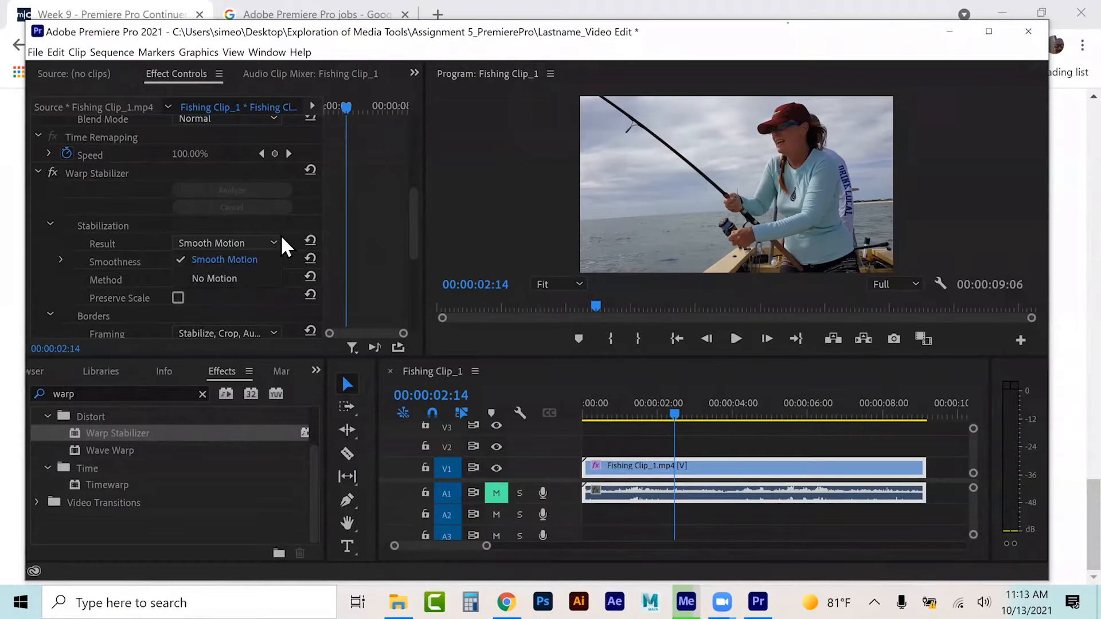
{"action": "left_click", "coordinate": [260, 253]}
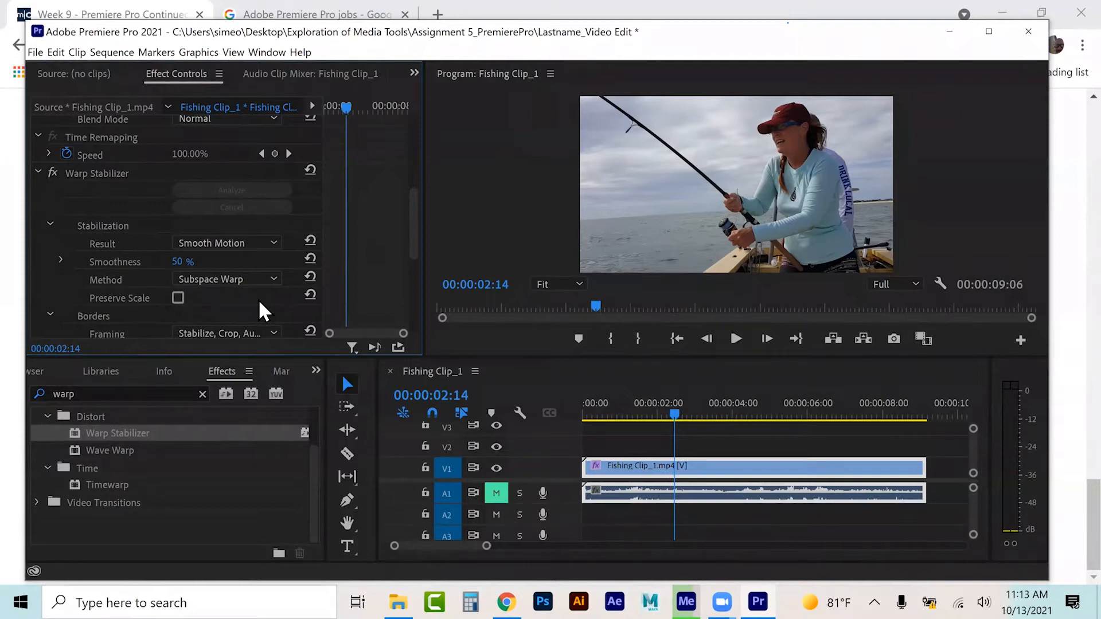
{"action": "left_click", "coordinate": [274, 277]}
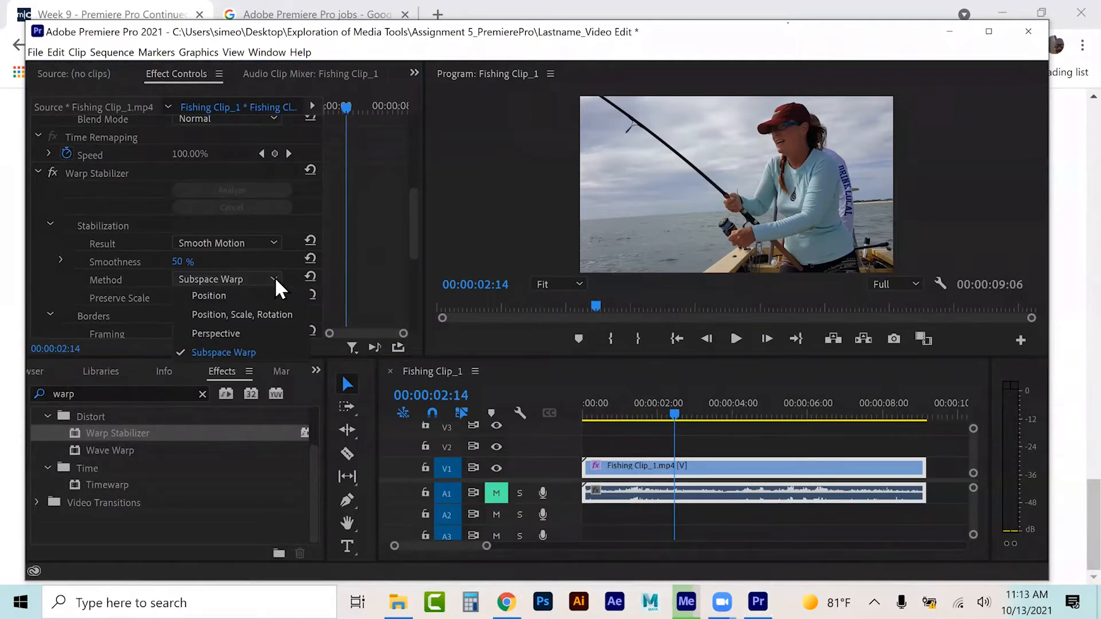
{"action": "left_click", "coordinate": [256, 319]}
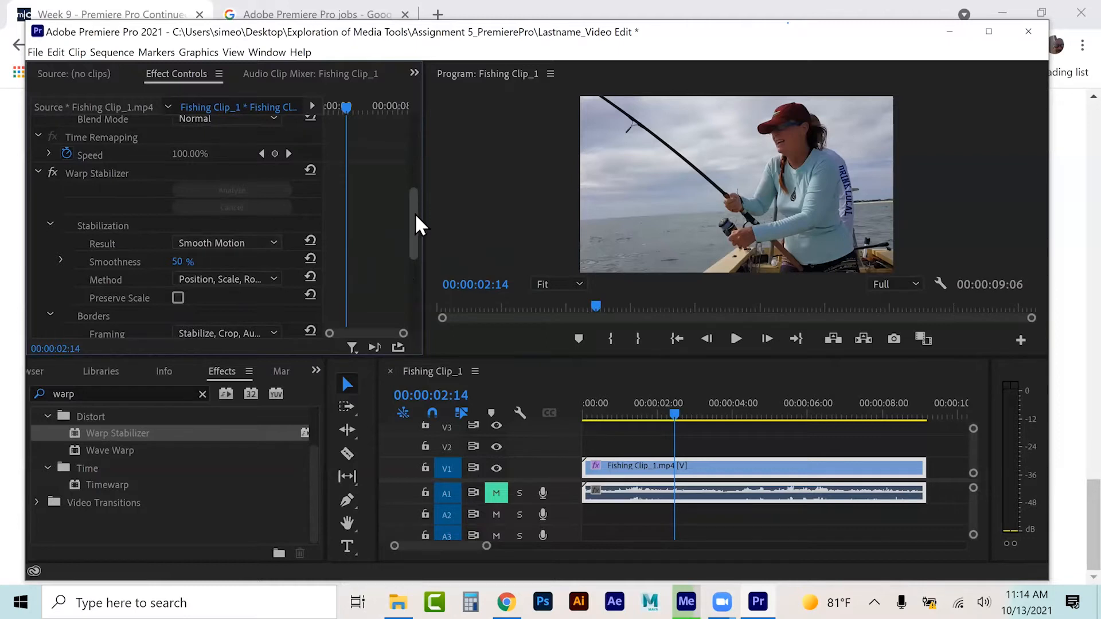
Step: Review the Warp Stabilizer's border settings and framing options, keeping Stabilize, Crop, Auto-scale
{"action": "scroll", "coordinate": [414, 215], "scroll_direction": "down", "scroll_amount": 2}
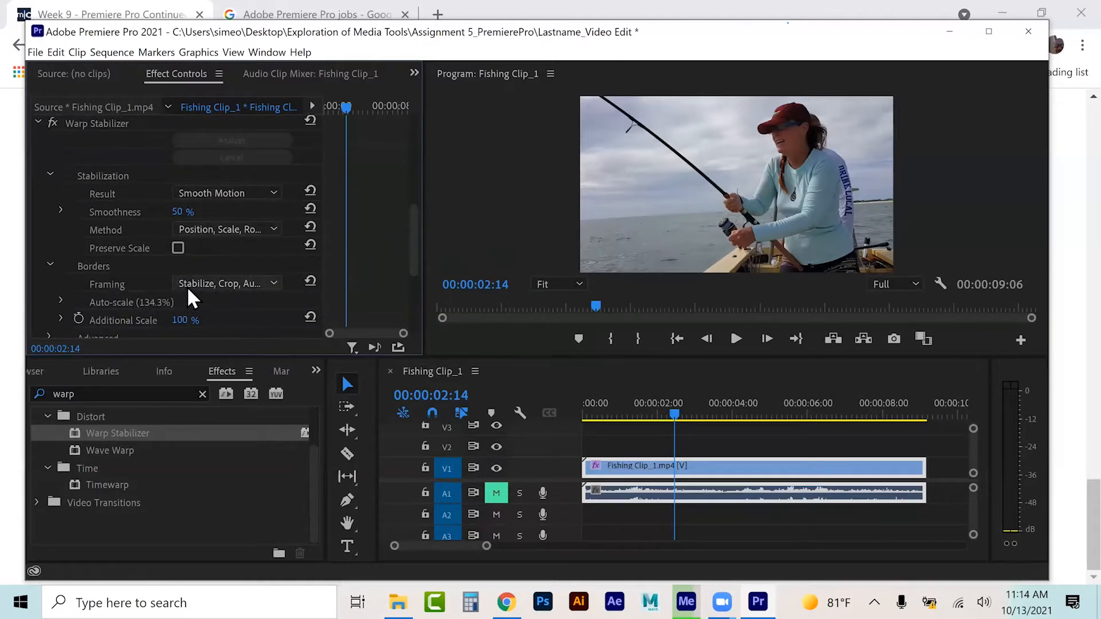
{"action": "left_click", "coordinate": [274, 281]}
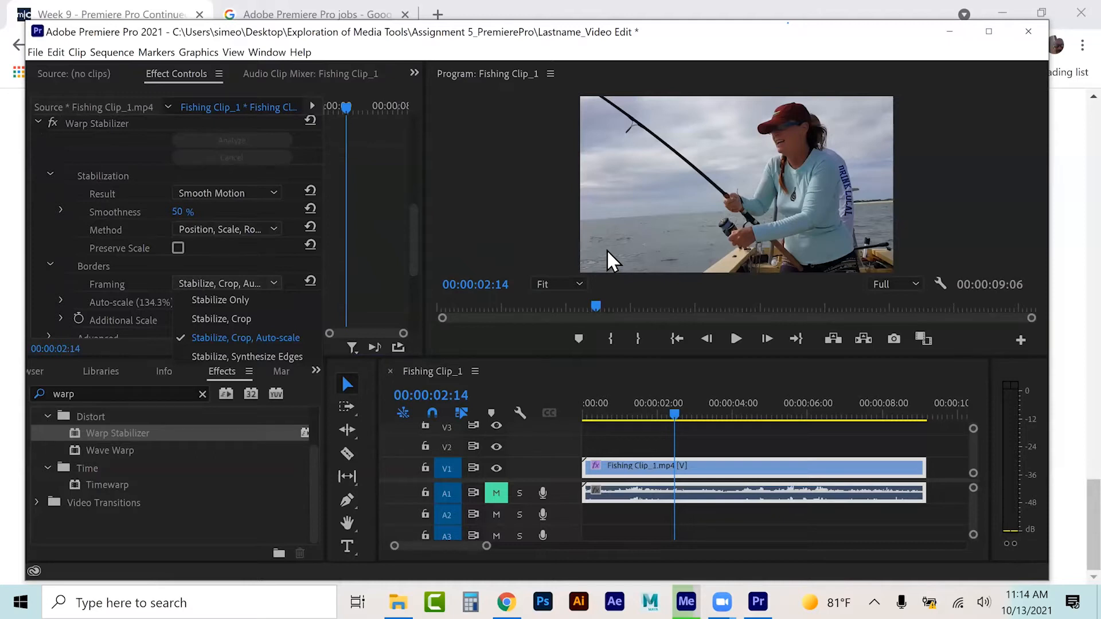
{"action": "left_click", "coordinate": [351, 295]}
{"action": "left_click_drag", "start_coordinate": [416, 219], "coordinate": [377, 270]}
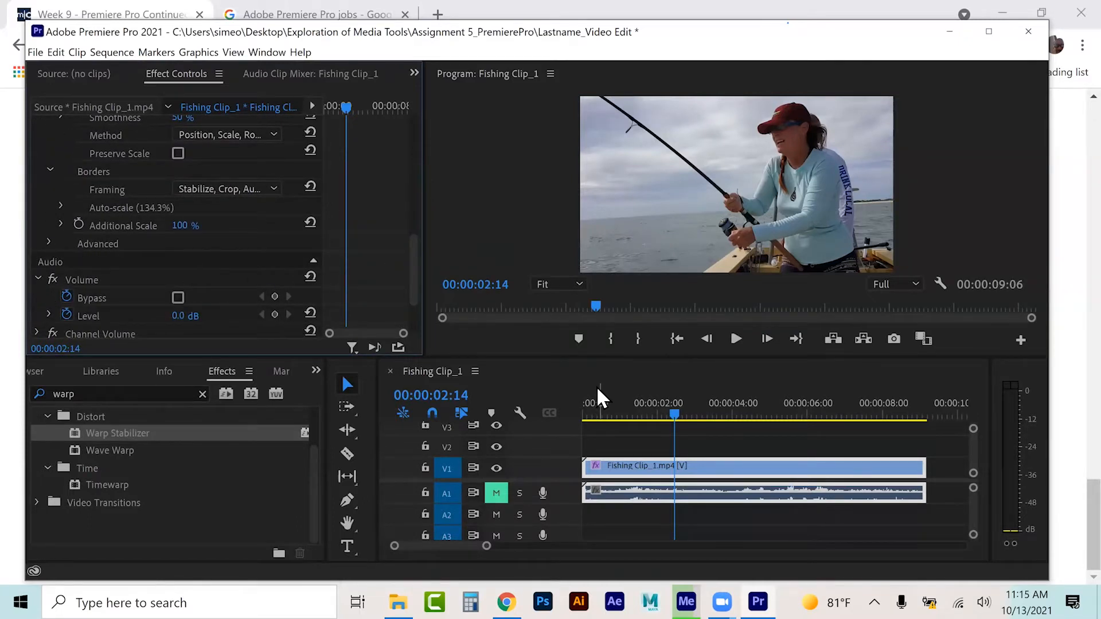
Step: Play the sequence from its start to check the stabilized footage
{"action": "key", "text": "Home"}
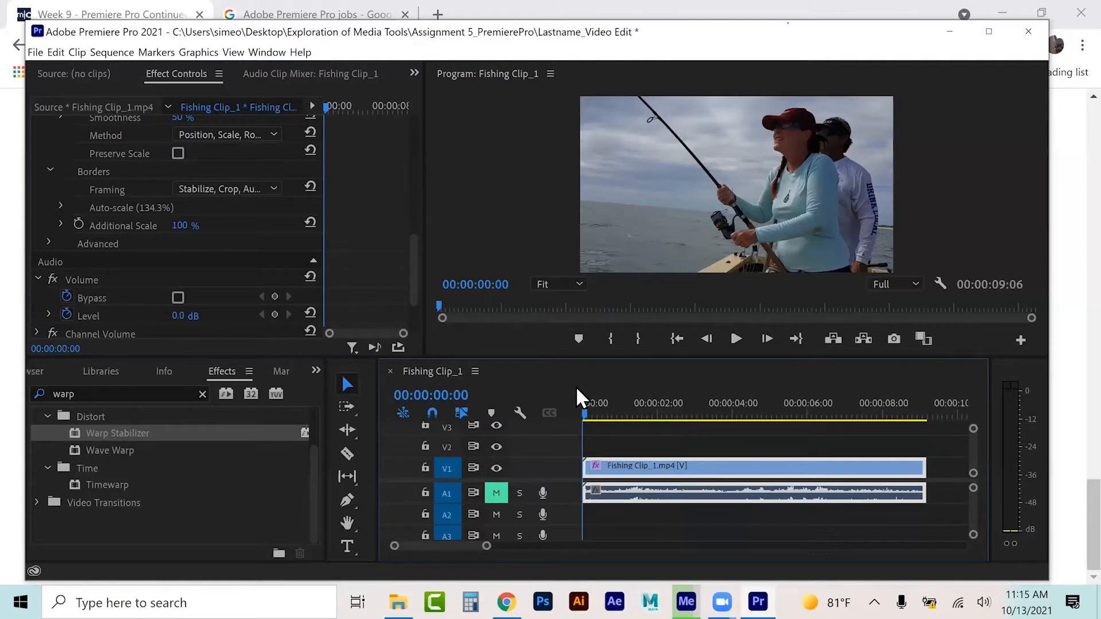
{"action": "key", "text": "space"}
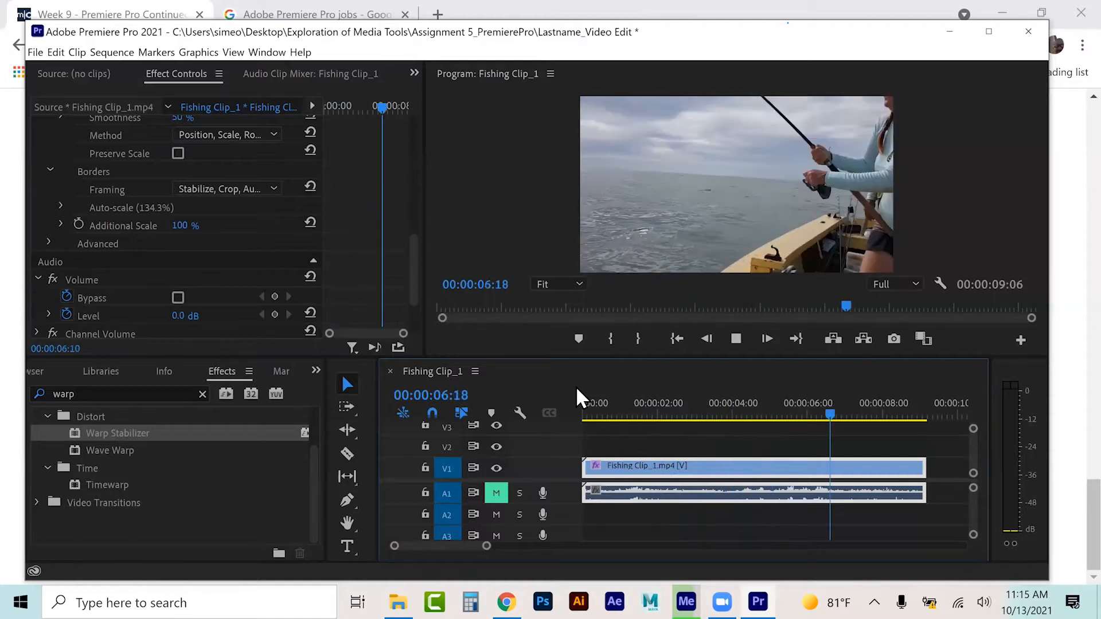
{"action": "key", "text": "space"}
{"action": "left_click", "coordinate": [111, 52]}
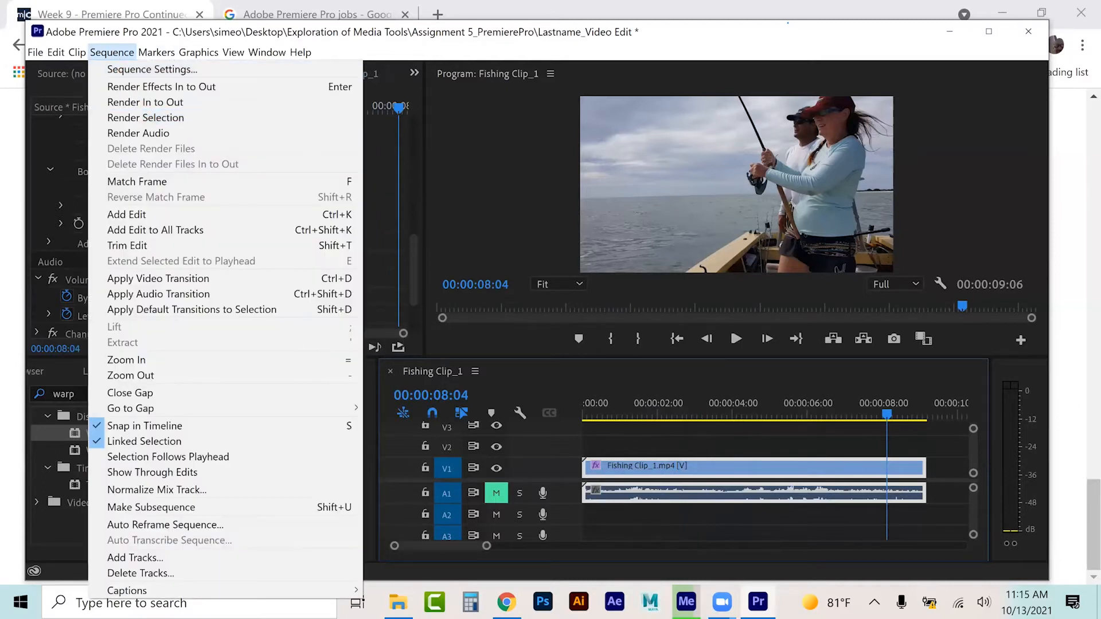
{"action": "left_click", "coordinate": [625, 446]}
{"action": "left_click", "coordinate": [671, 467]}
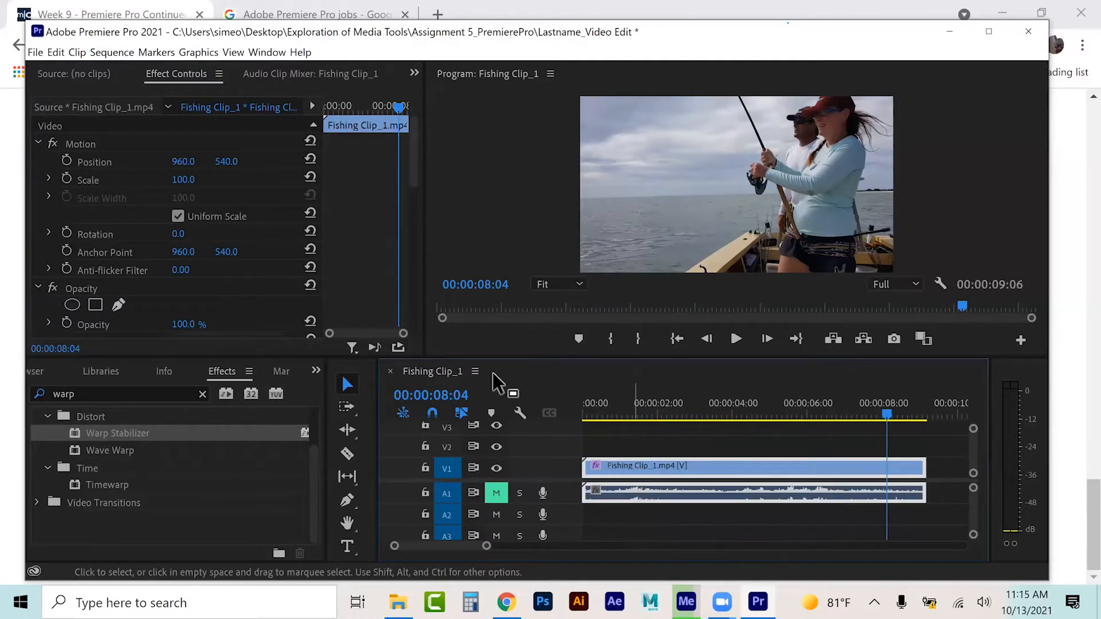
{"action": "left_click", "coordinate": [107, 52]}
{"action": "left_click", "coordinate": [78, 52]}
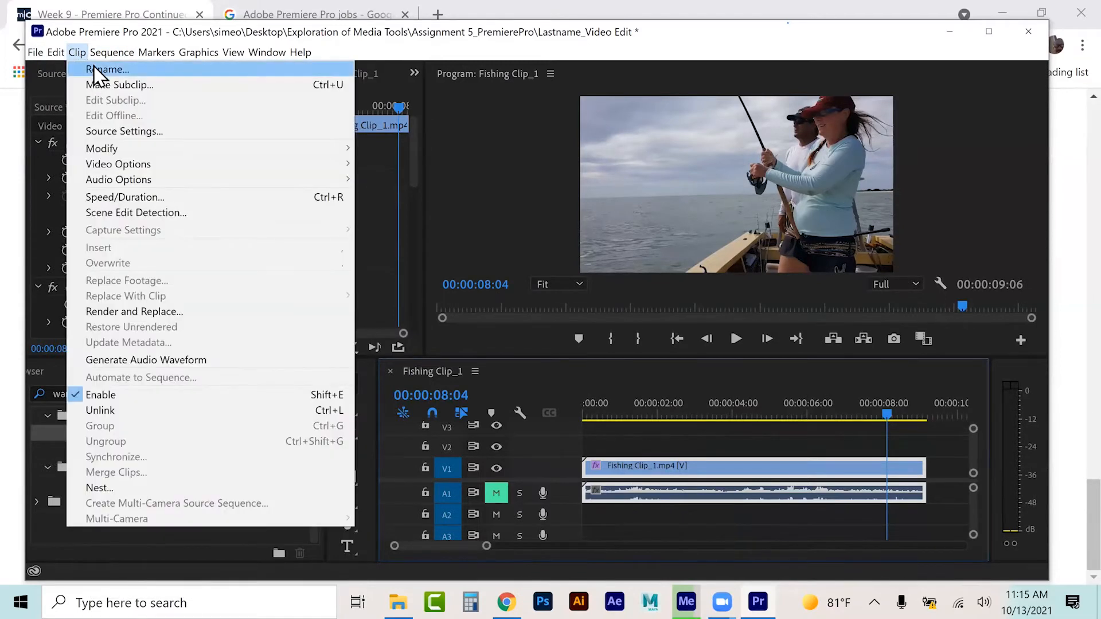
{"action": "mouse_move", "coordinate": [105, 62]}
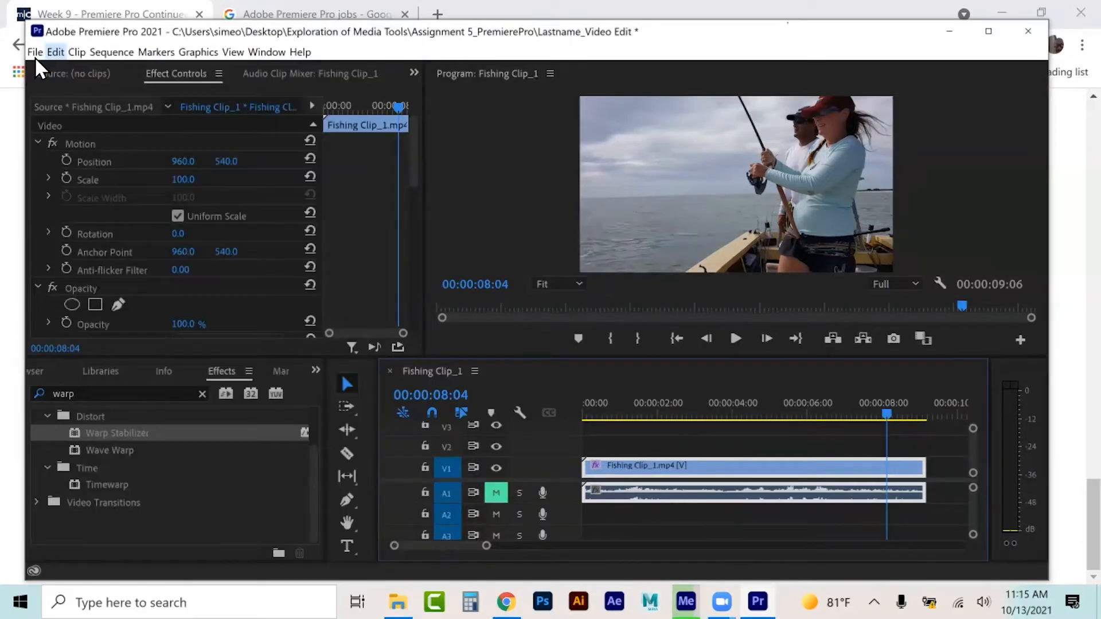
Step: Create a new sequence with the ARRI 1080p 23.976 preset and the name Sequence 01
{"action": "left_click", "coordinate": [34, 52]}
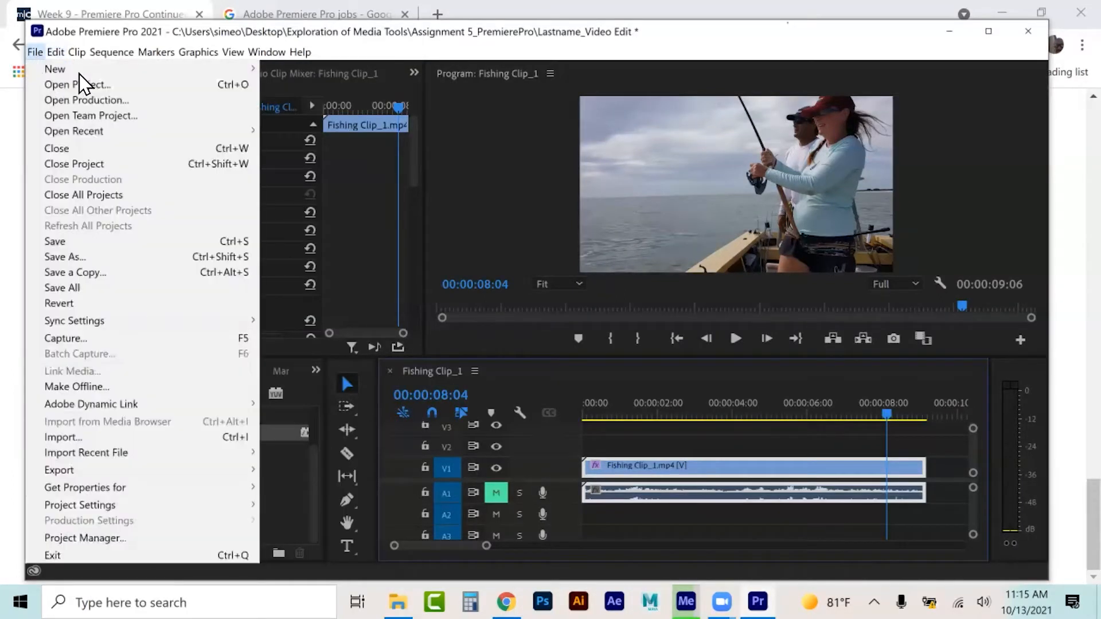
{"action": "mouse_move", "coordinate": [57, 69]}
{"action": "left_click", "coordinate": [305, 119]}
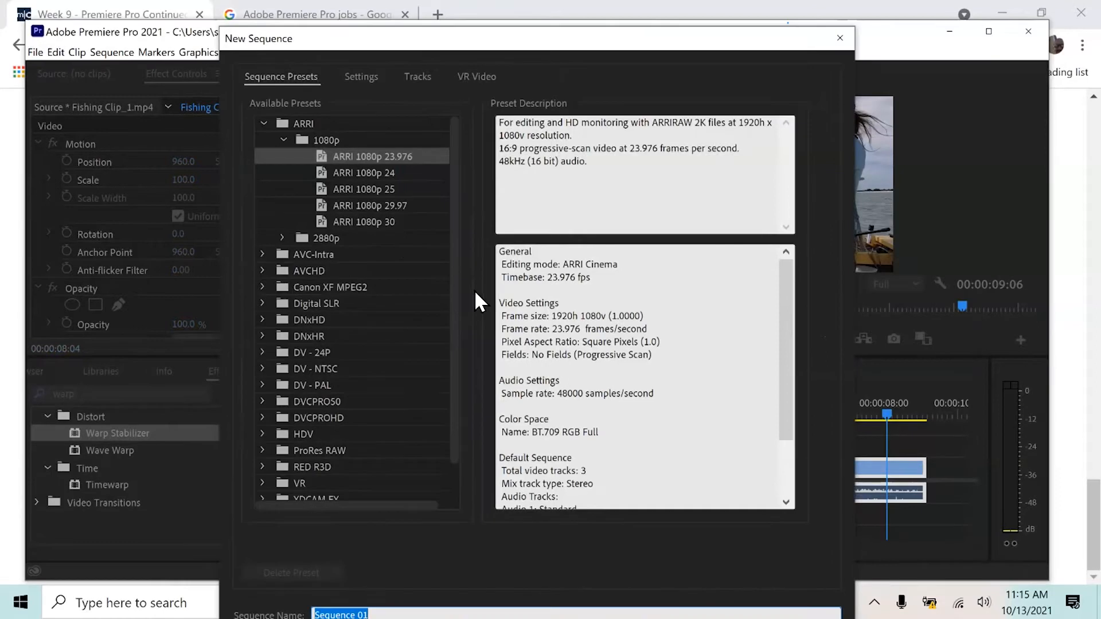
{"action": "key", "text": "Return"}
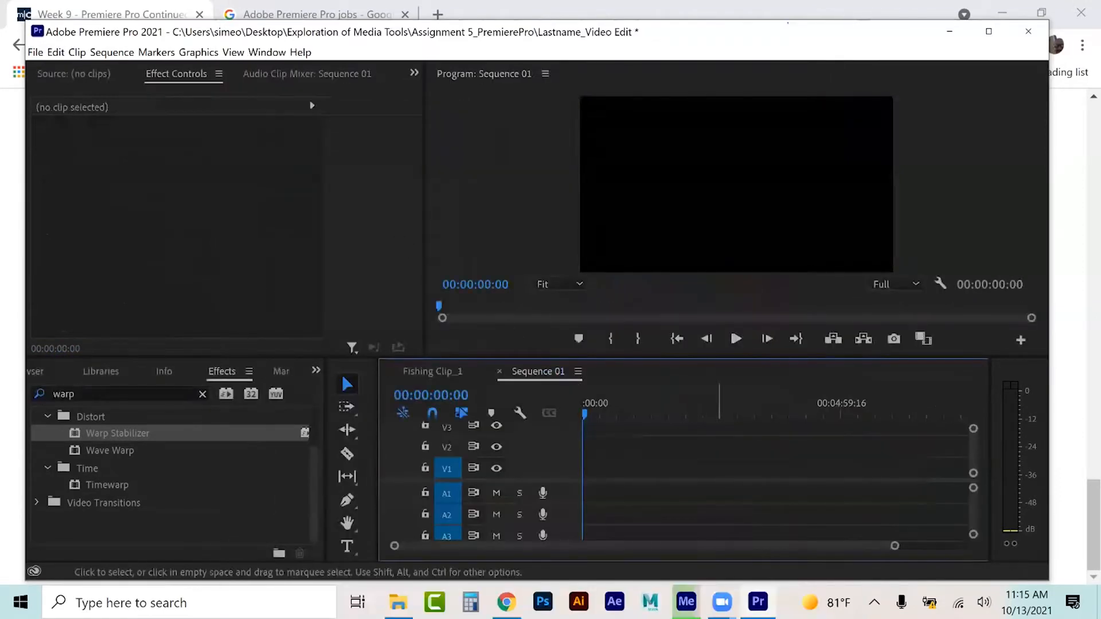
Step: Place the stabilized Fishing Clip_1 sequence at the start of Sequence 01 on V1, changing the sequence settings to match the clip
{"action": "left_click", "coordinate": [36, 374]}
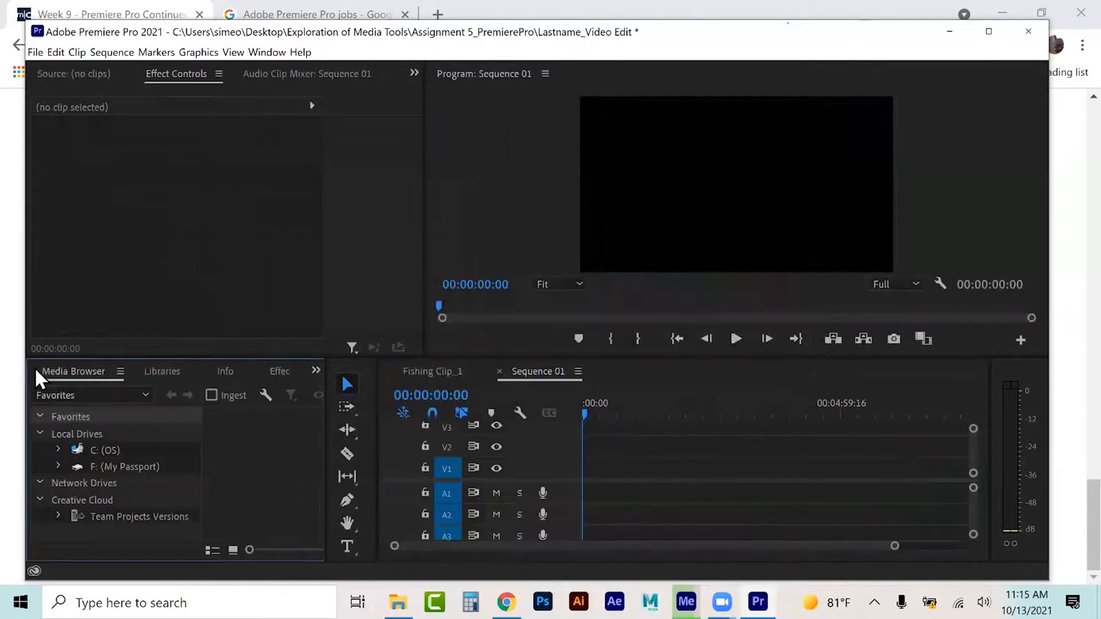
{"action": "left_click", "coordinate": [41, 376]}
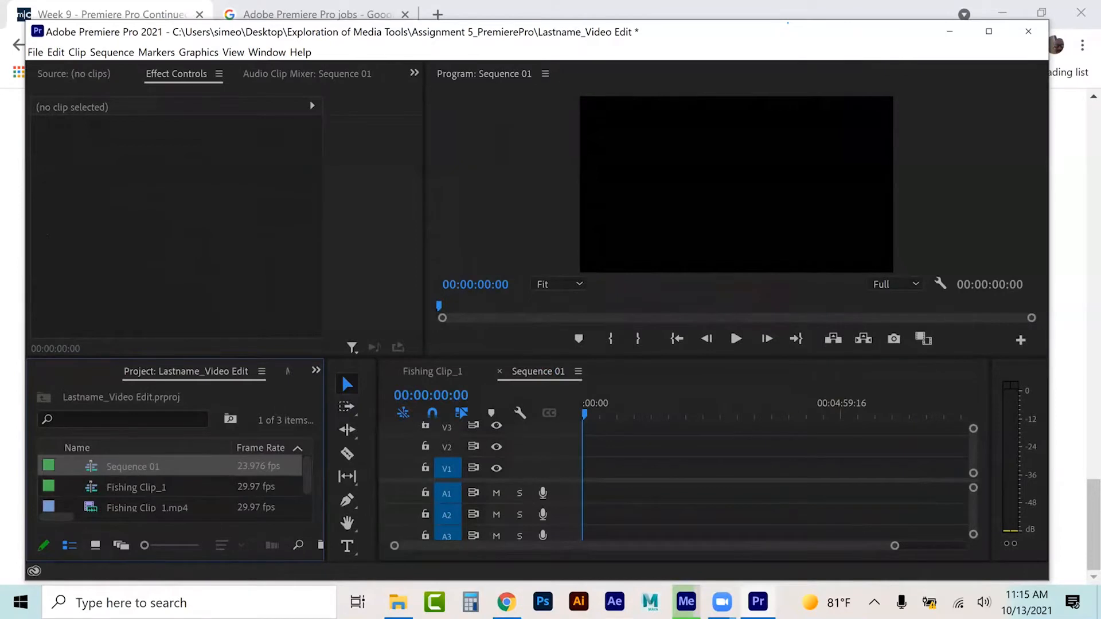
{"action": "left_click_drag", "start_coordinate": [132, 487], "coordinate": [586, 485]}
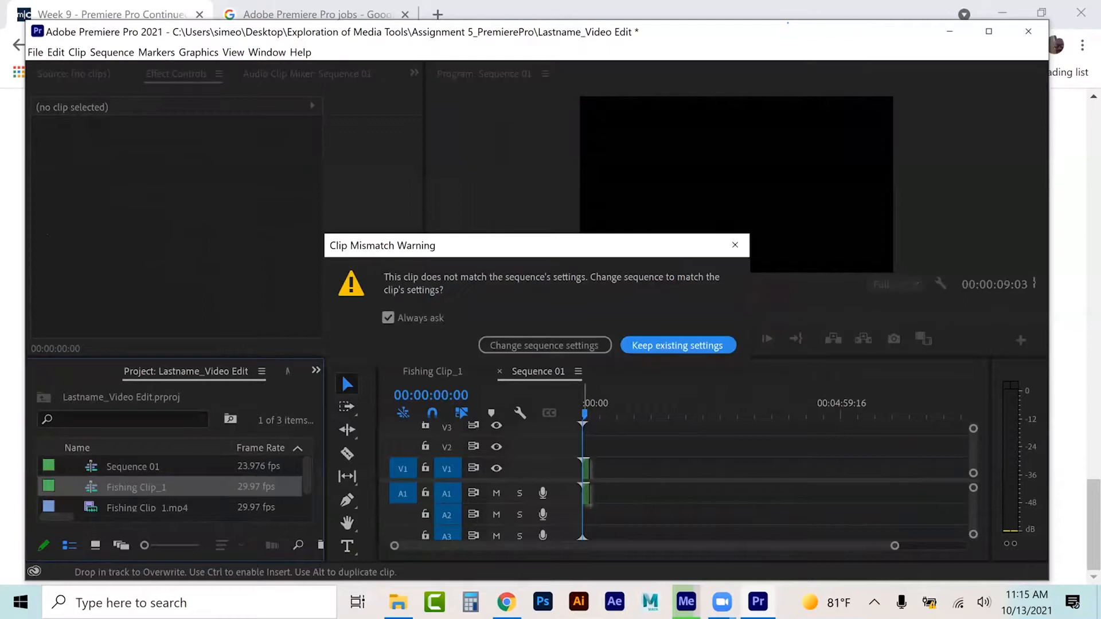
{"action": "left_click", "coordinate": [577, 347]}
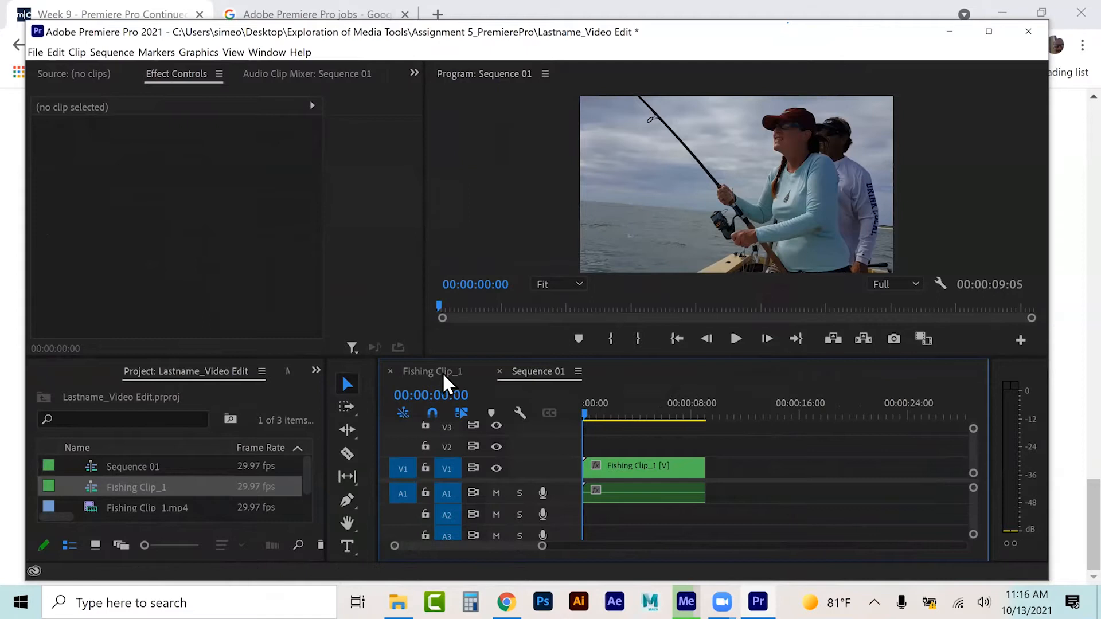
Step: Scale the nested Fishing Clip_1 on V1 to 35 and position it at 1532, 541
{"action": "left_click", "coordinate": [647, 467]}
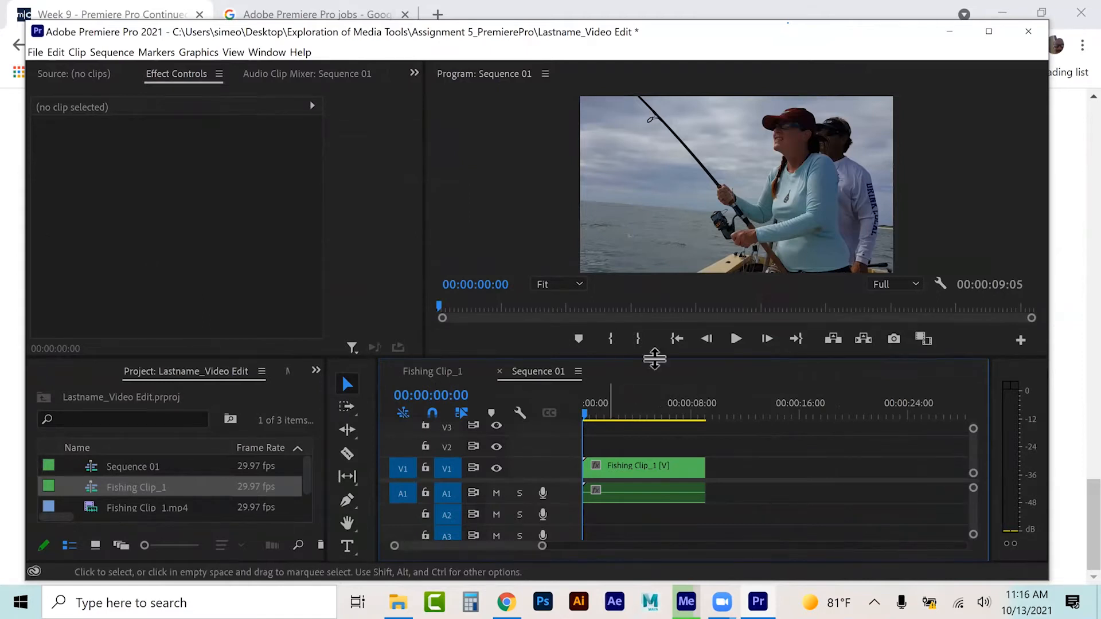
{"action": "left_click_drag", "start_coordinate": [183, 179], "coordinate": [146, 180]}
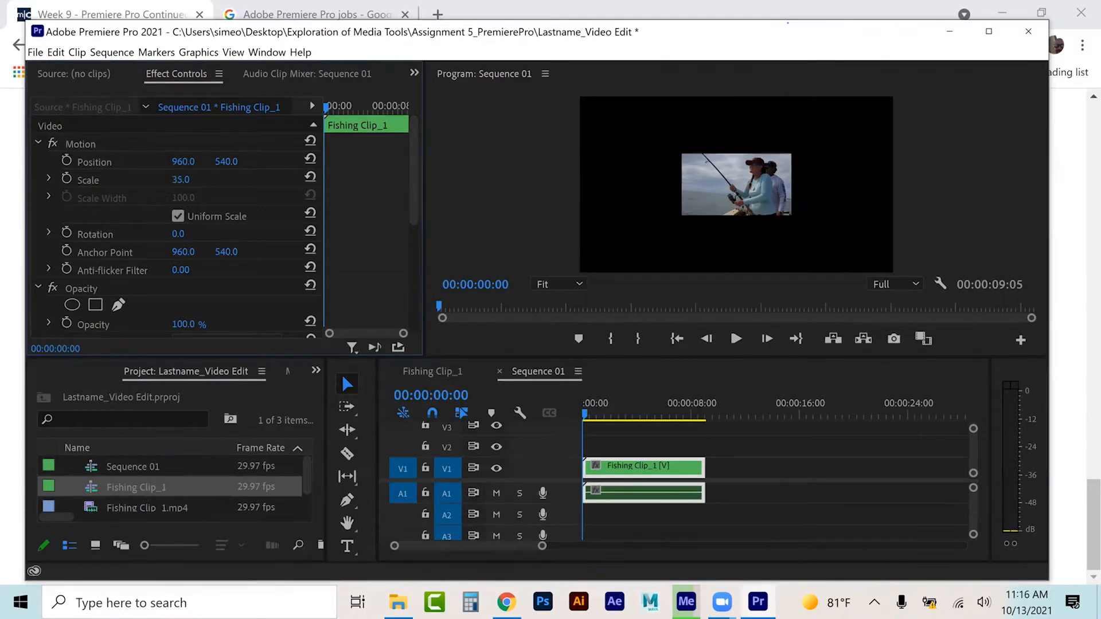
{"action": "mouse_move", "coordinate": [229, 161]}
{"action": "left_mouse_down"}
{"action": "mouse_move", "coordinate": [239, 161]}
{"action": "mouse_move", "coordinate": [189, 161]}
{"action": "mouse_move", "coordinate": [225, 161]}
{"action": "left_mouse_up"}
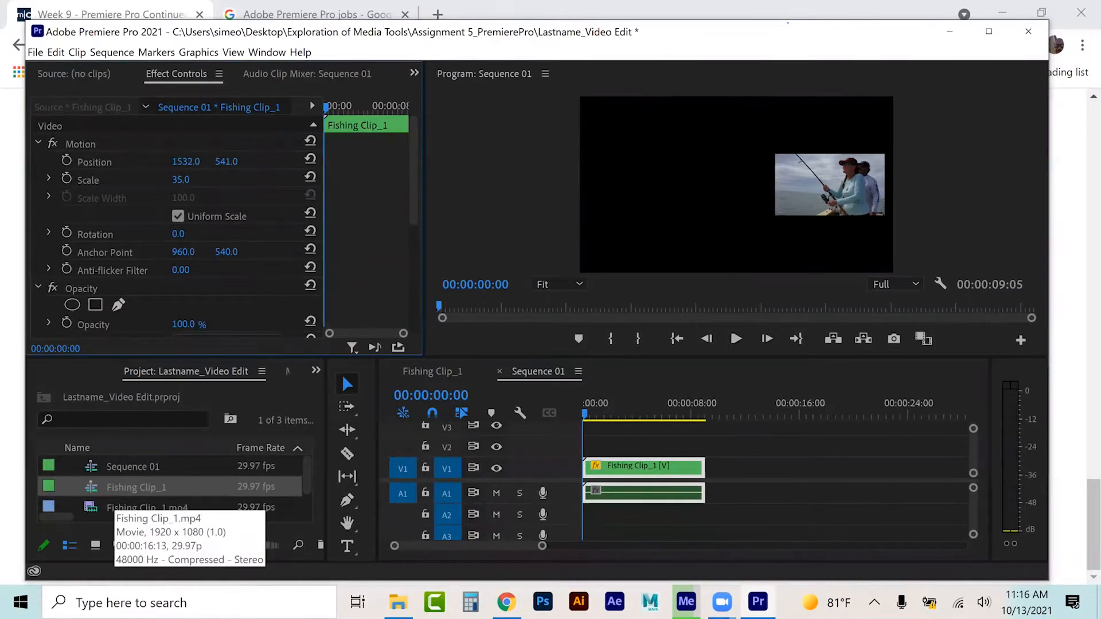
Step: Place the original Fishing Clip_1.mp4 on V2 at the sequence start and trim its end to match the nested clip below
{"action": "scroll", "coordinate": [109, 504], "scroll_direction": "down", "scroll_amount": 1}
{"action": "left_click", "coordinate": [147, 486]}
{"action": "left_click_drag", "start_coordinate": [147, 487], "coordinate": [585, 450]}
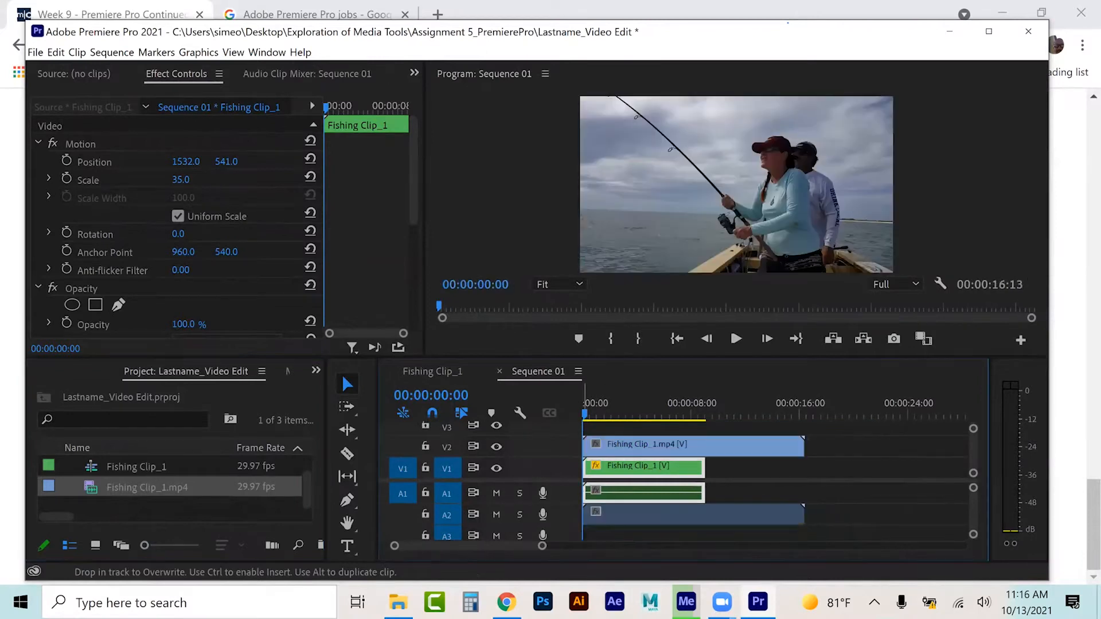
{"action": "left_click_drag", "start_coordinate": [803, 446], "coordinate": [705, 446]}
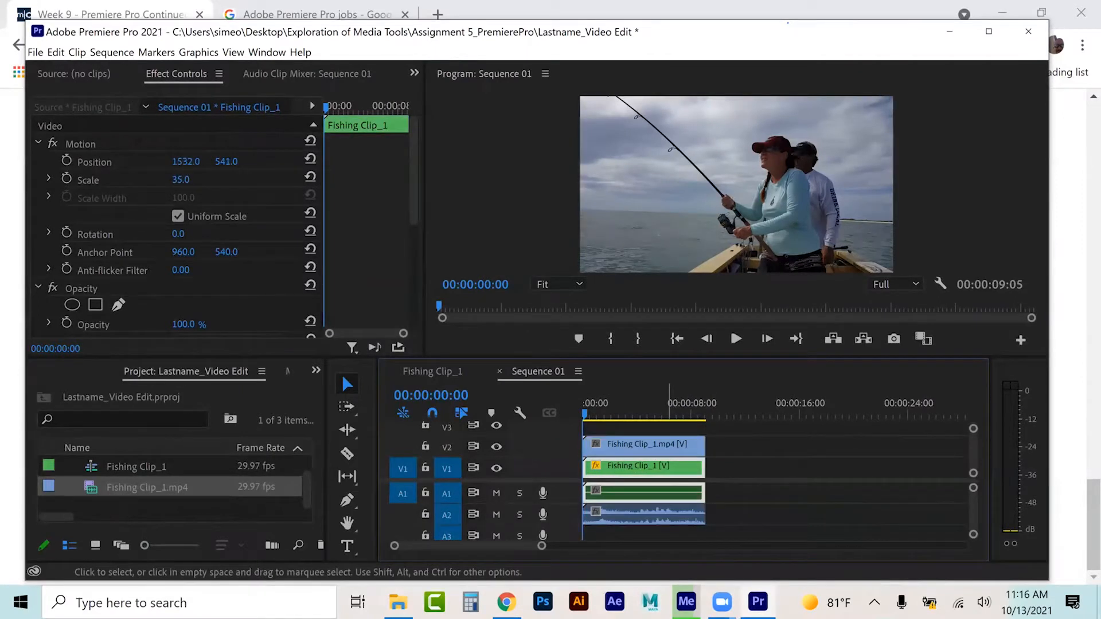
Step: Set the V2 clip's scale to 35 and horizontal position to 558, and the nested V1 clip's horizontal position to 1376
{"action": "left_click", "coordinate": [665, 445]}
{"action": "left_click", "coordinate": [205, 180]}
{"action": "type", "text": "35"}
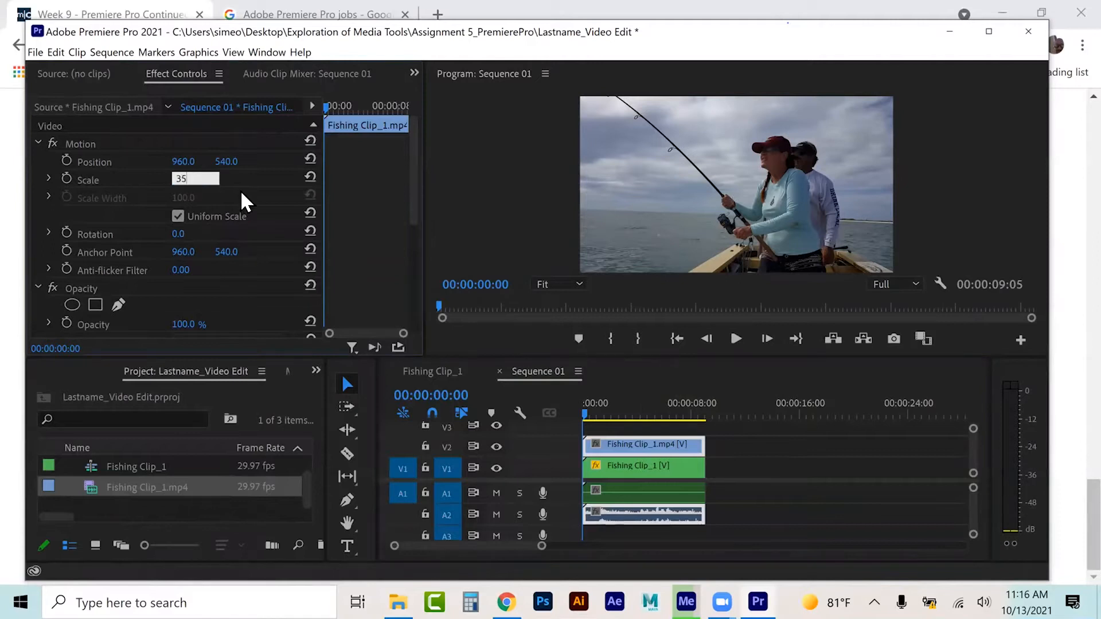
{"action": "key", "text": "Return"}
{"action": "left_click_drag", "start_coordinate": [189, 163], "coordinate": [16, 162]}
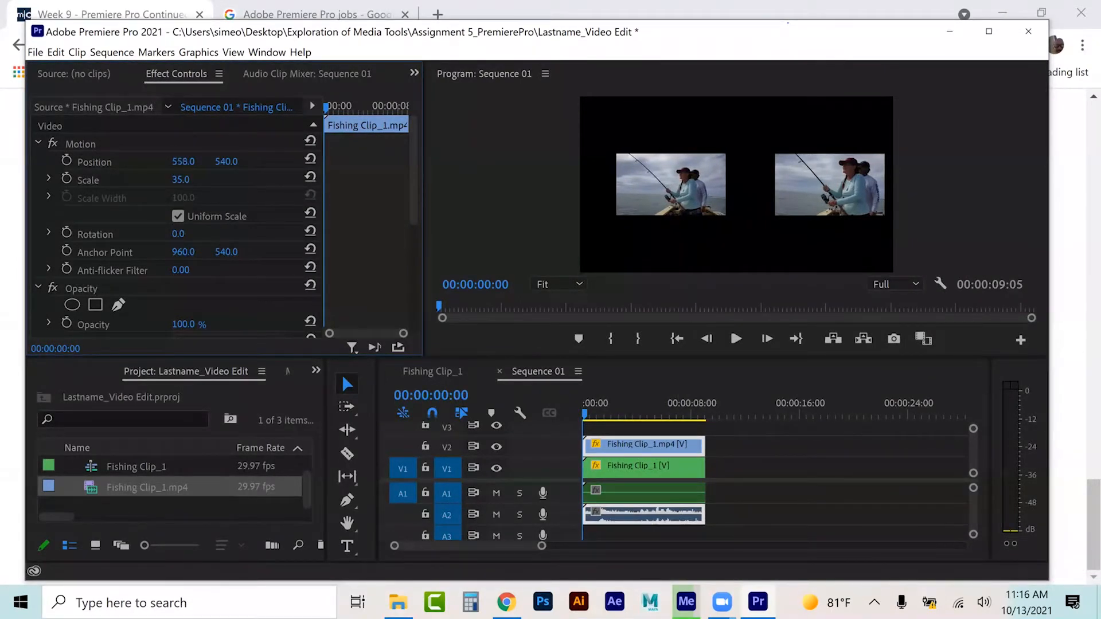
{"action": "key", "text": "d"}
{"action": "left_click_drag", "start_coordinate": [194, 172], "coordinate": [105, 172]}
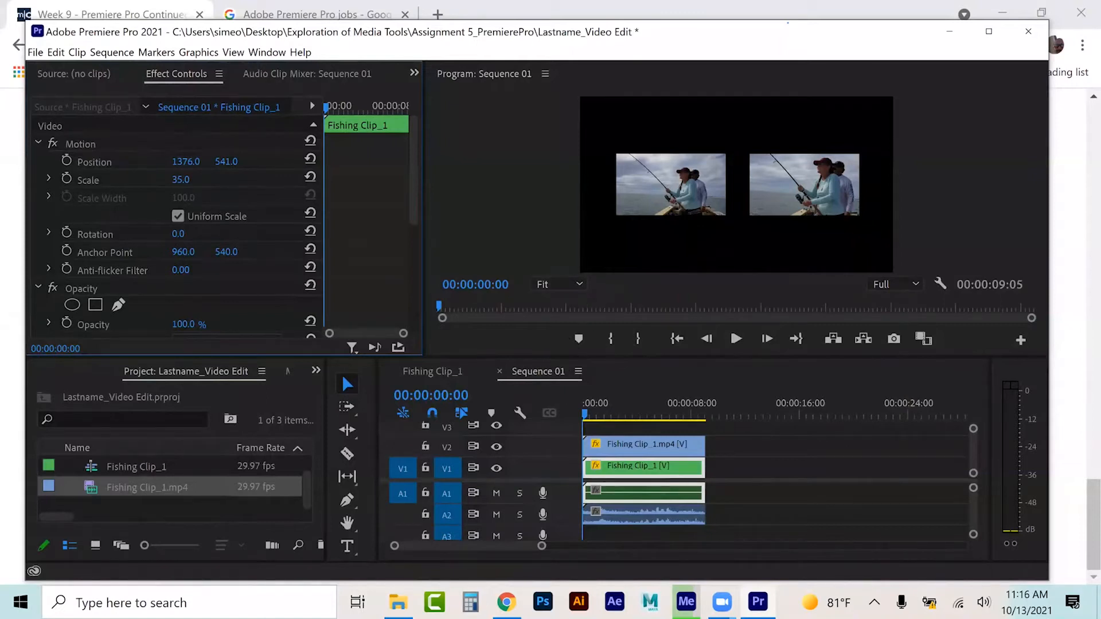
Step: Enlarge the Program monitor area and set its zoom level to 400%
{"action": "left_click_drag", "start_coordinate": [563, 356], "coordinate": [564, 469]}
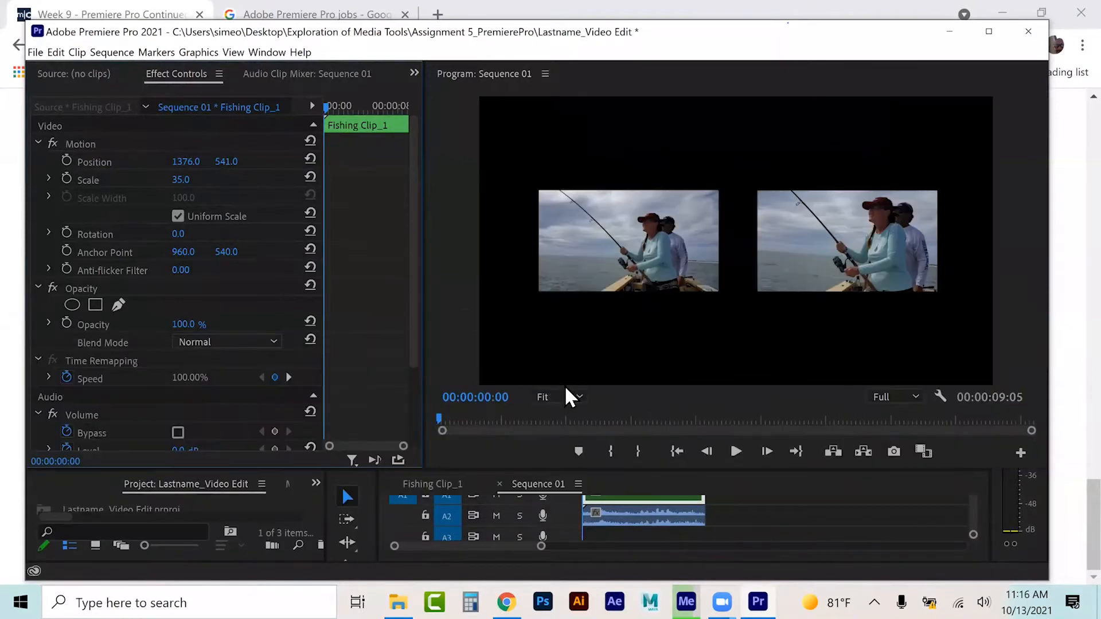
{"action": "left_click", "coordinate": [575, 396]}
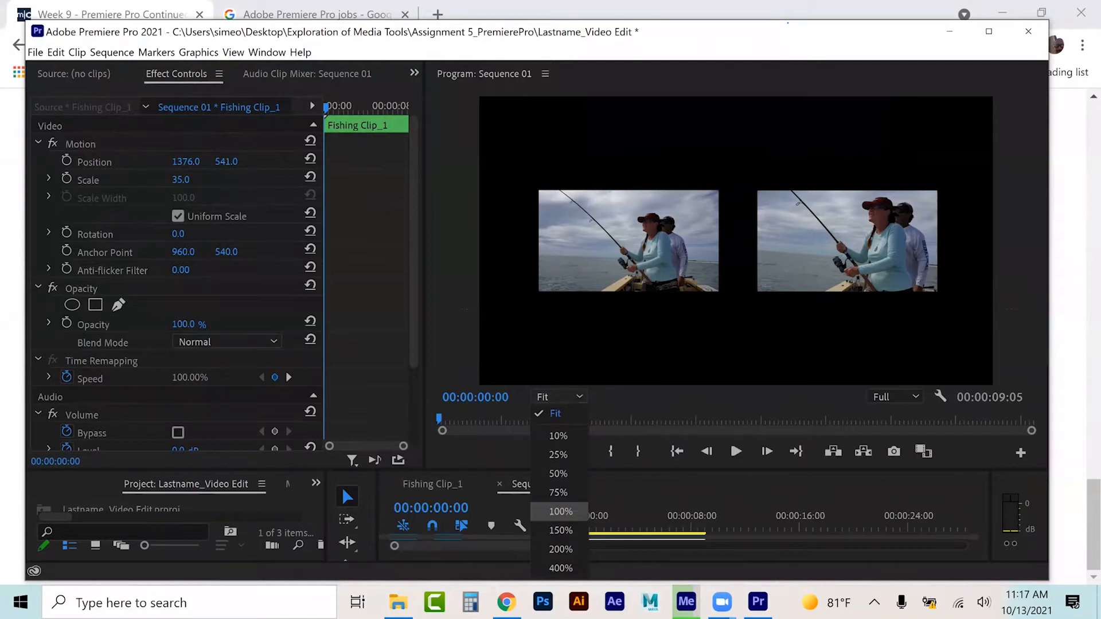
{"action": "left_click", "coordinate": [558, 492]}
{"action": "left_click", "coordinate": [573, 396]}
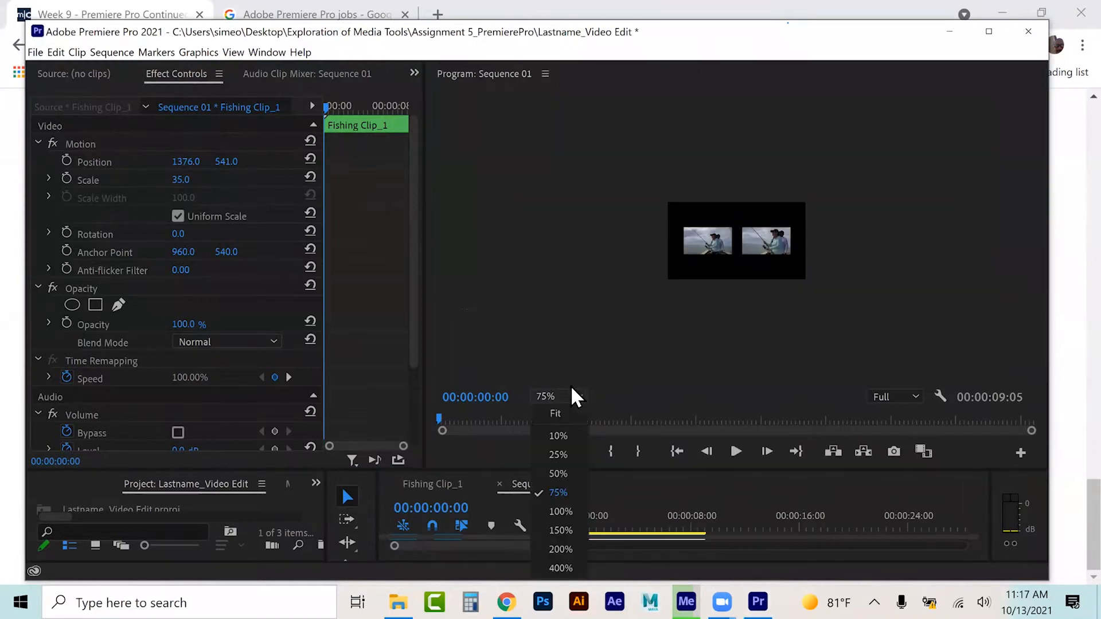
{"action": "left_click", "coordinate": [559, 510]}
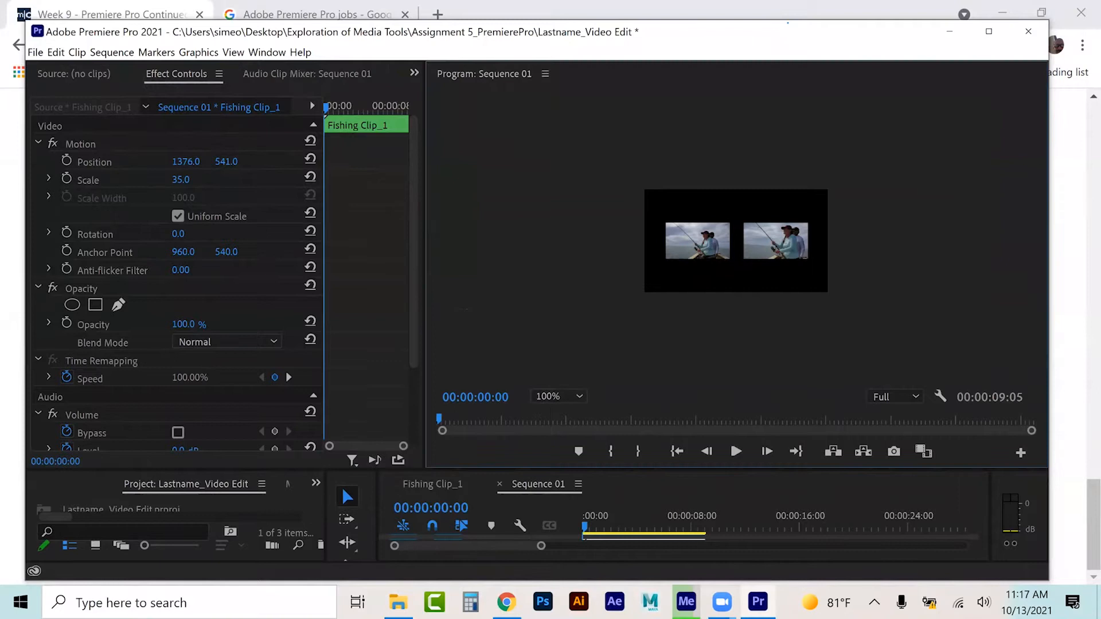
{"action": "left_click", "coordinate": [575, 396]}
{"action": "left_click", "coordinate": [559, 510]}
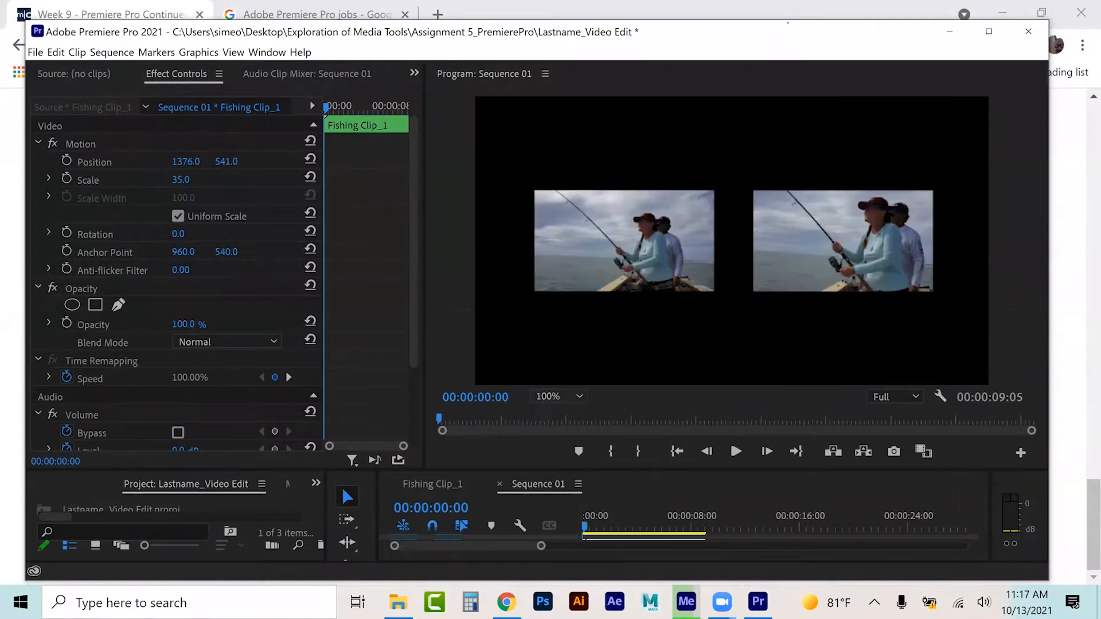
{"action": "left_click", "coordinate": [572, 395]}
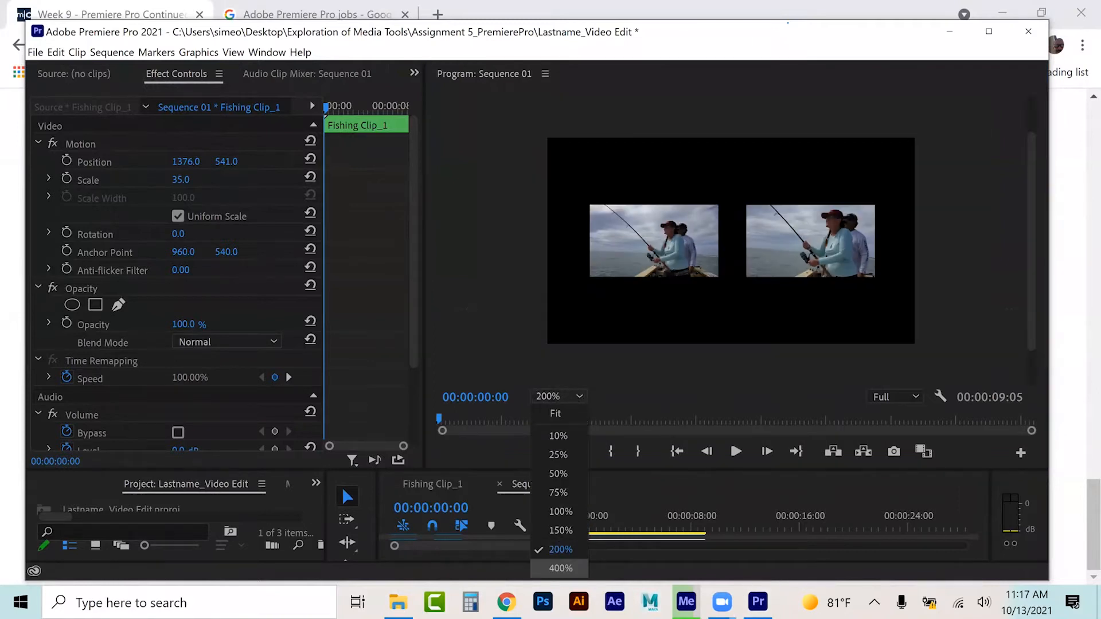
{"action": "left_click", "coordinate": [560, 567]}
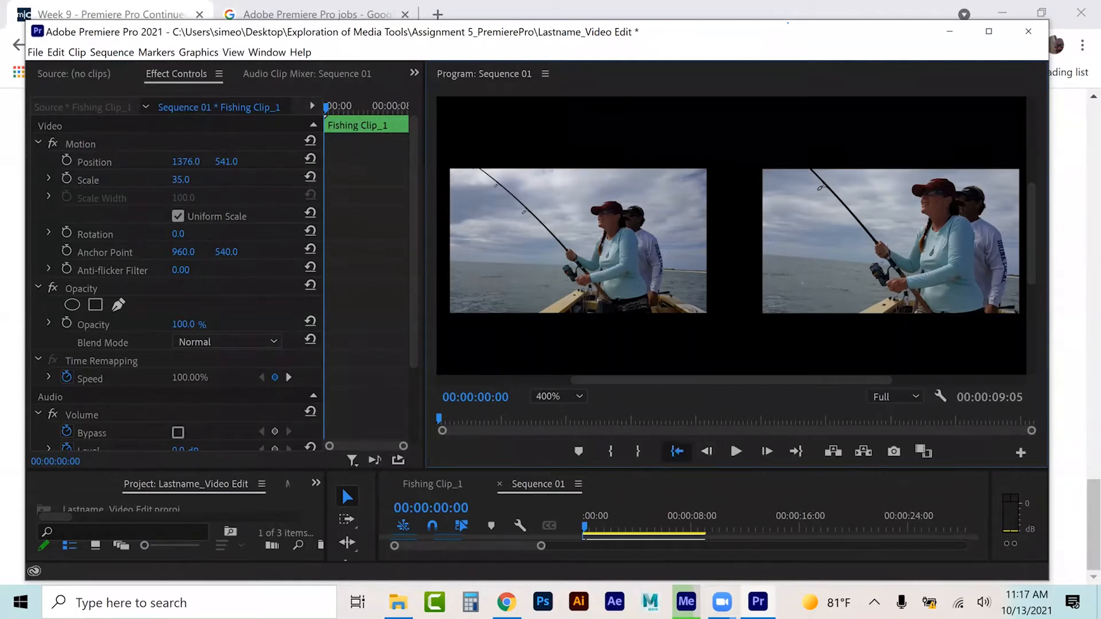
Step: Play Sequence 01 from its start to compare the original and stabilized clips side by side
{"action": "left_click", "coordinate": [736, 451]}
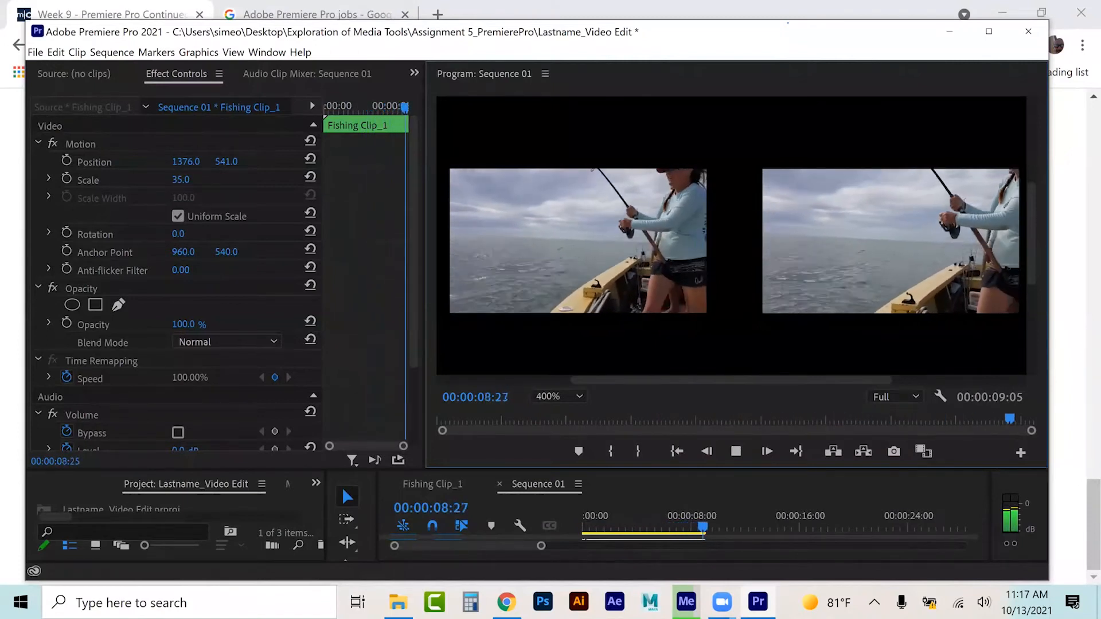
{"action": "key", "text": "Home"}
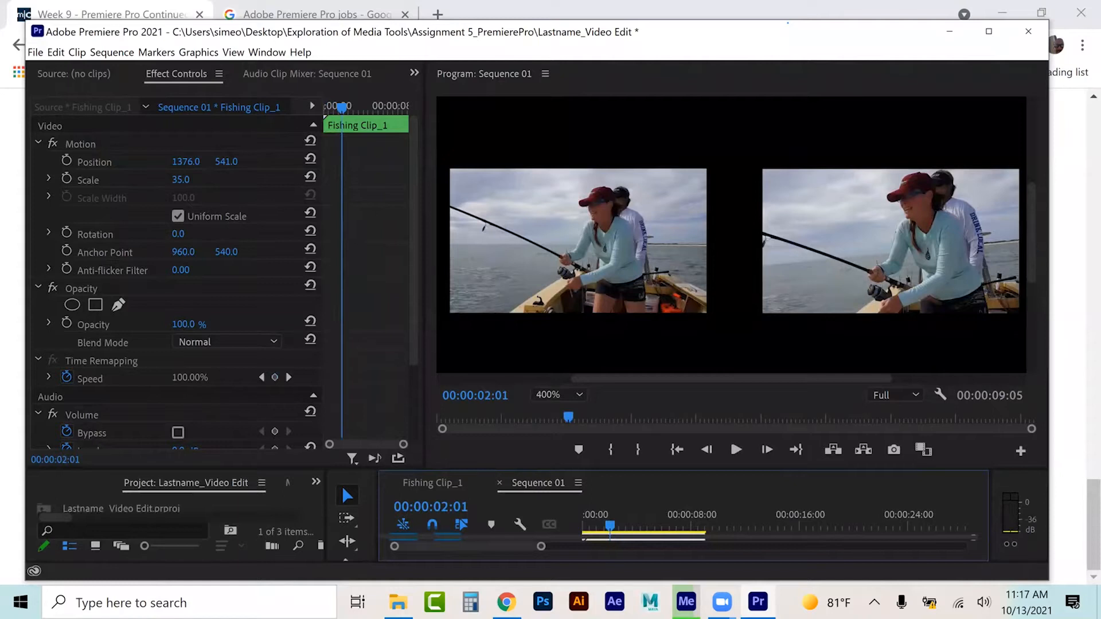
Step: Enlarge the timeline area and mute audio track A2 in Sequence 01
{"action": "left_click_drag", "start_coordinate": [682, 470], "coordinate": [683, 424]}
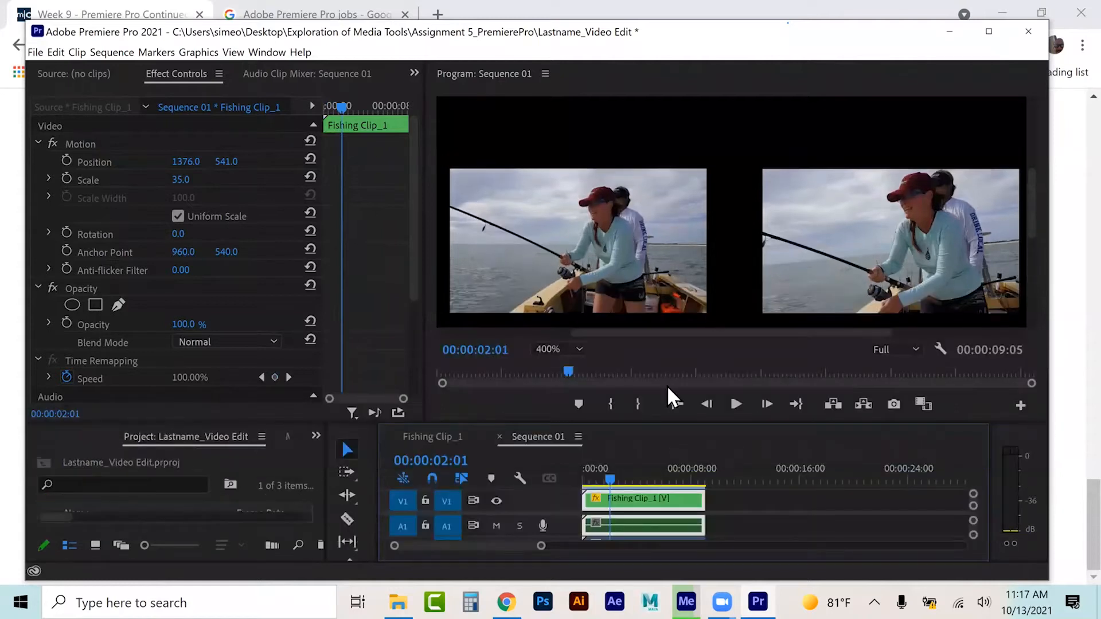
{"action": "left_click_drag", "start_coordinate": [530, 545], "coordinate": [530, 545]}
{"action": "left_click_drag", "start_coordinate": [600, 422], "coordinate": [601, 396]}
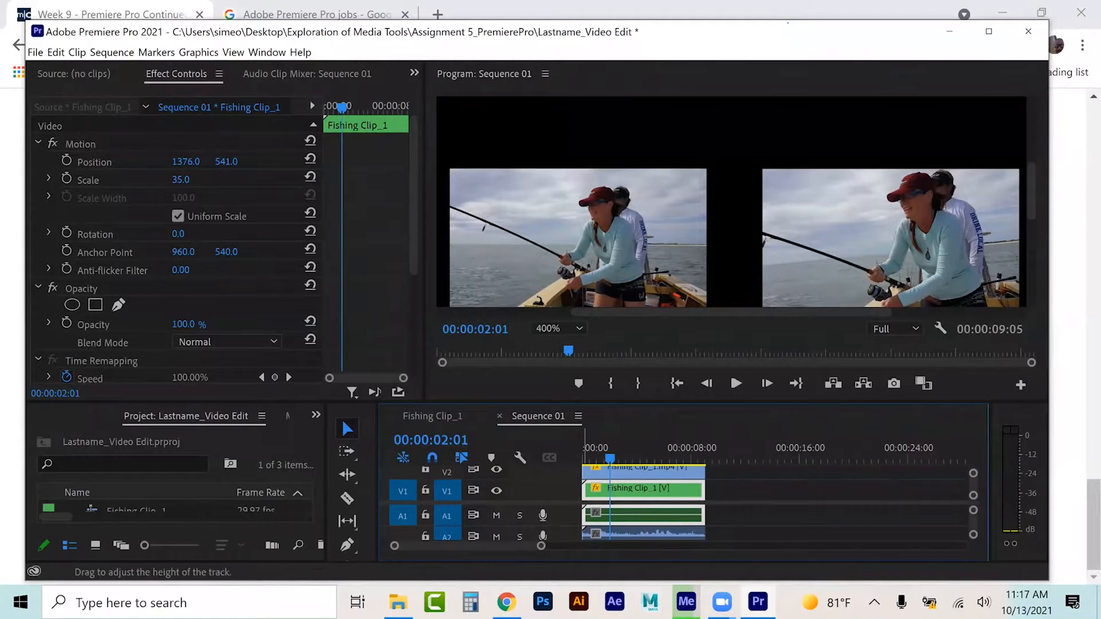
{"action": "left_click", "coordinate": [495, 536]}
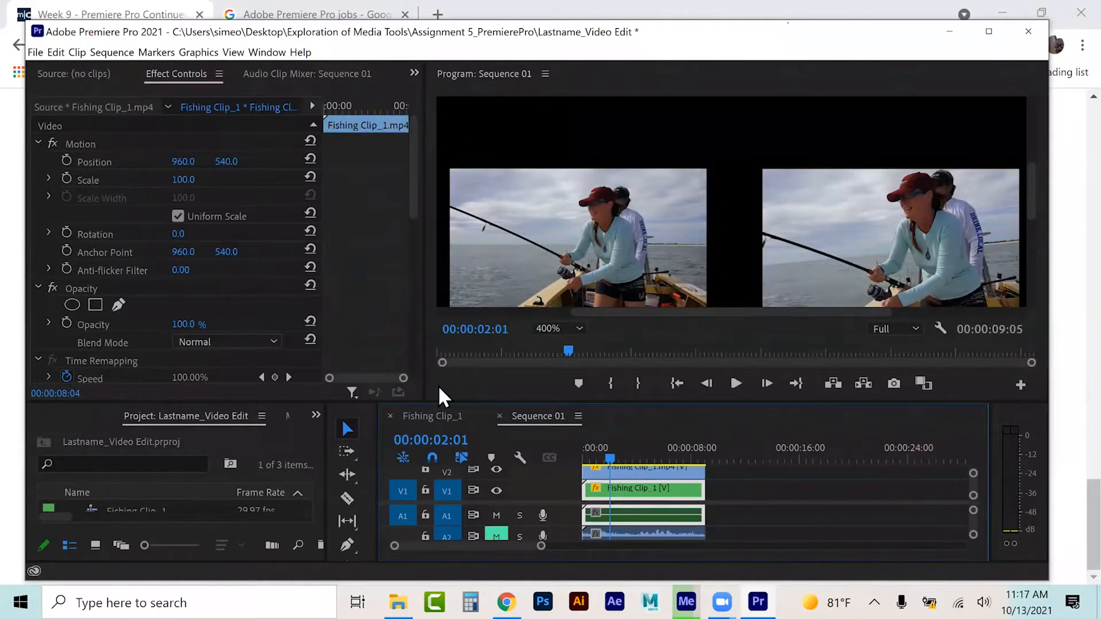
Step: Switch to the Fishing Clip_1 sequence and set the Program monitor's zoom level to Fit
{"action": "left_click", "coordinate": [560, 325]}
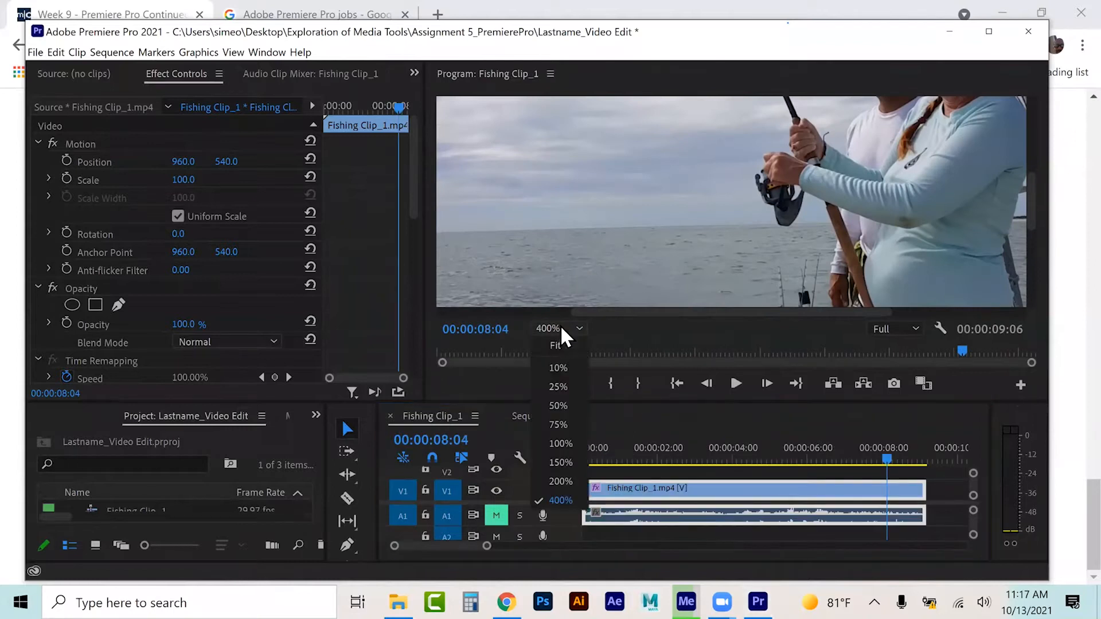
{"action": "left_click", "coordinate": [556, 365]}
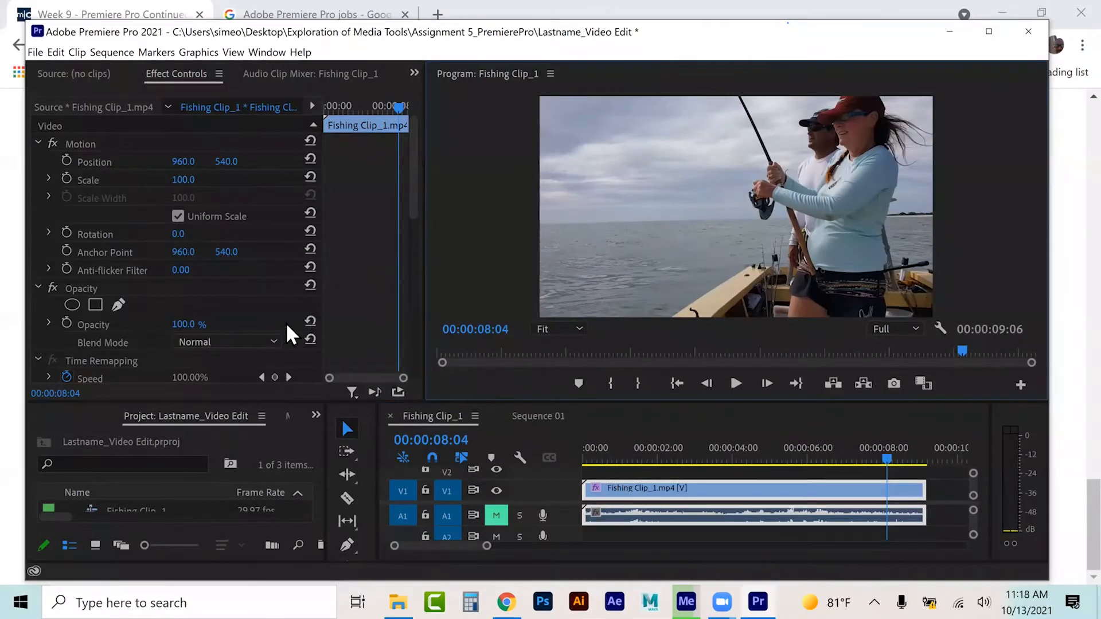
Step: Set the Warp Stabilizer's stabilization Result to No Motion on Fishing Clip_1.mp4
{"action": "scroll", "coordinate": [212, 312], "scroll_direction": "down", "scroll_amount": 3}
{"action": "scroll", "coordinate": [270, 247], "scroll_direction": "down", "scroll_amount": 3}
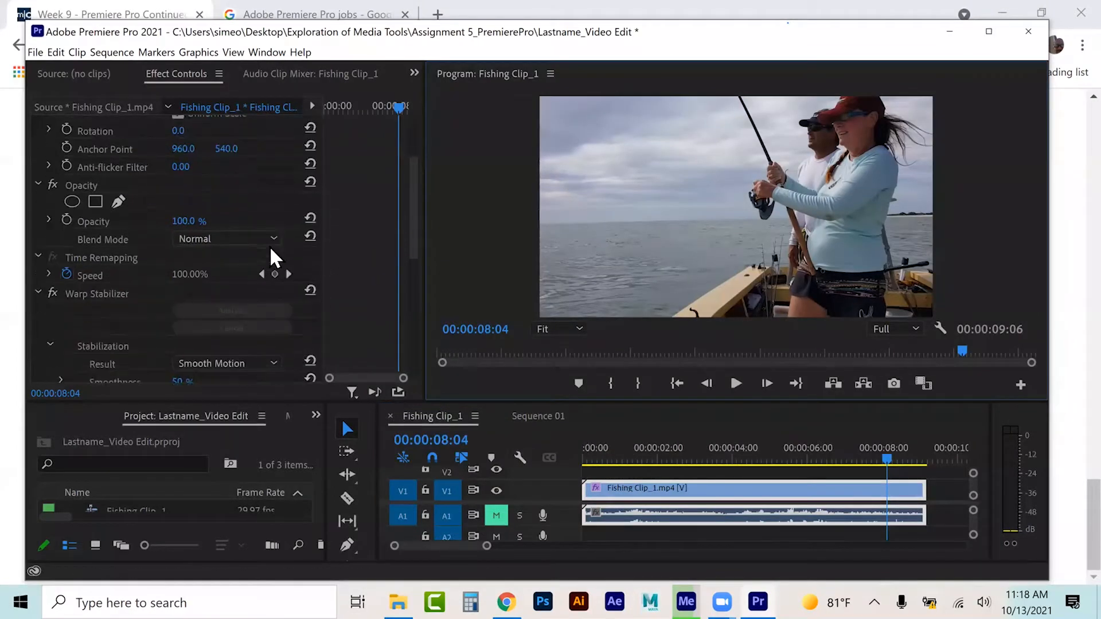
{"action": "left_click", "coordinate": [241, 292]}
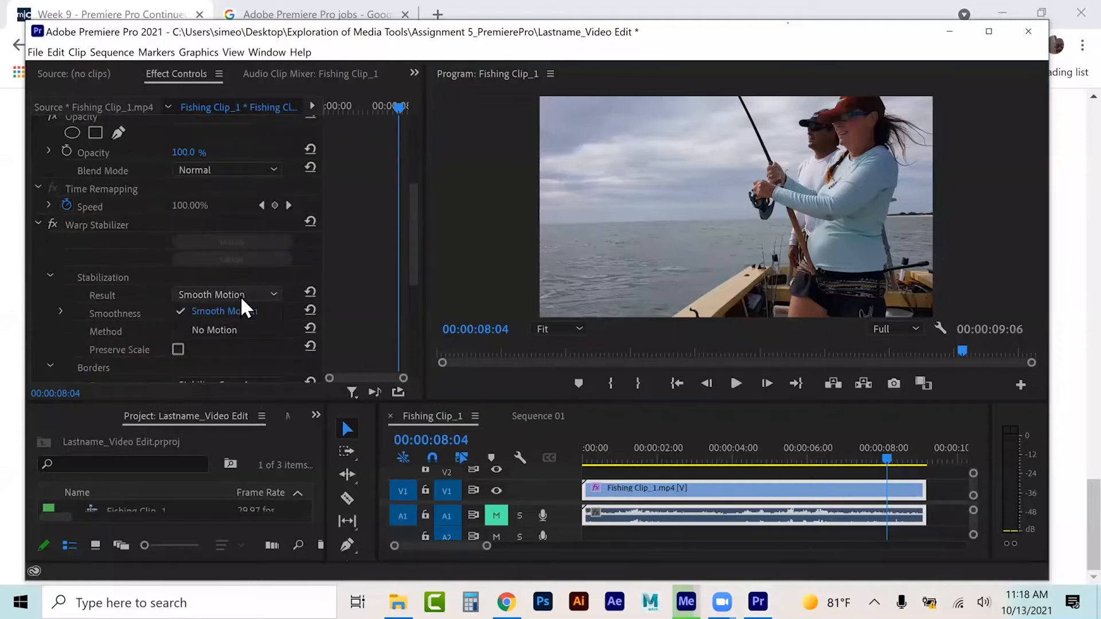
{"action": "left_click", "coordinate": [232, 332]}
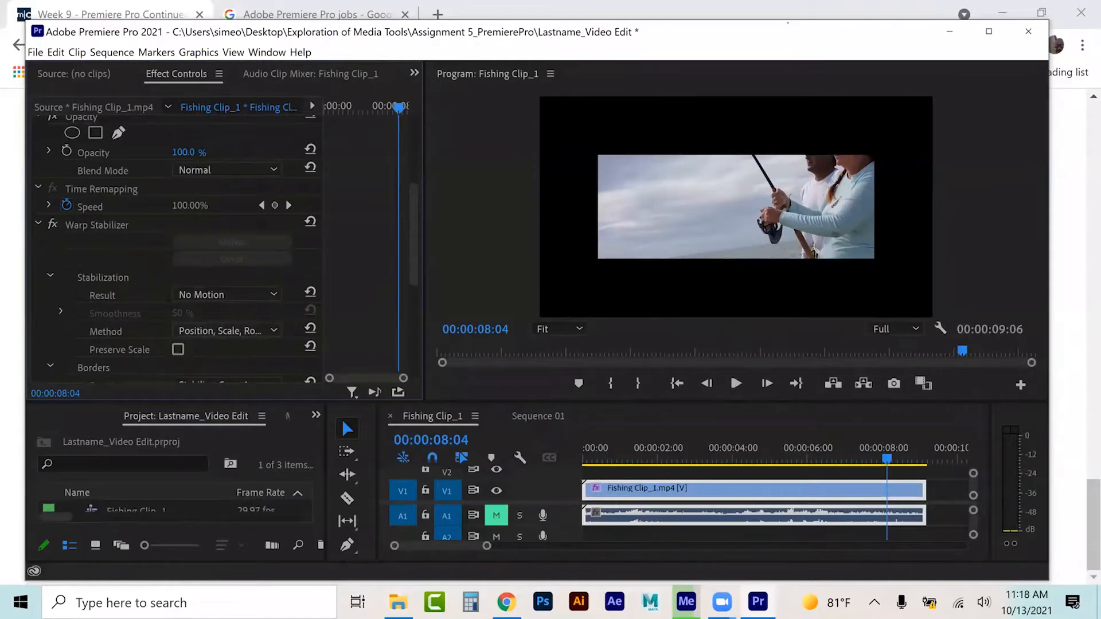
{"action": "scroll", "coordinate": [367, 261], "scroll_direction": "down", "scroll_amount": 4}
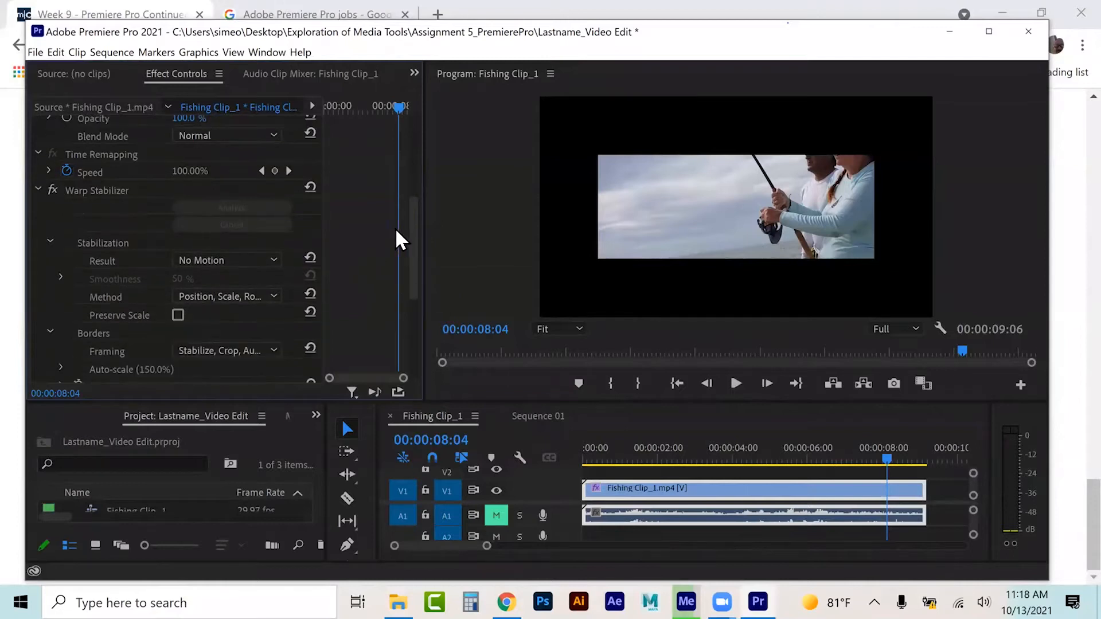
{"action": "left_click_drag", "start_coordinate": [196, 338], "coordinate": [264, 338]}
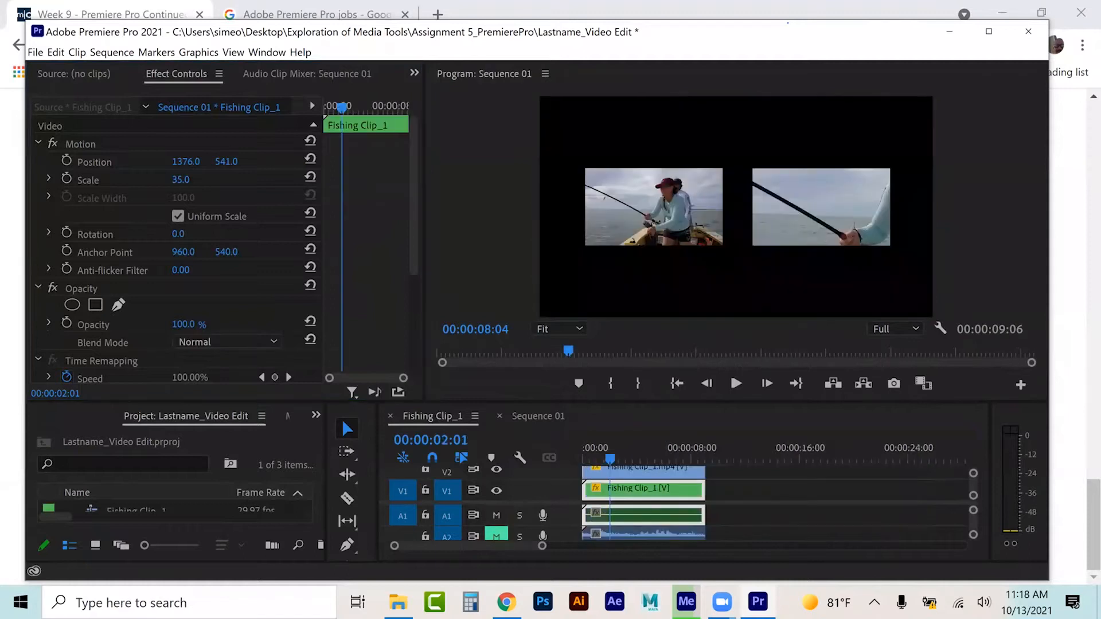
Step: Play Sequence 01 from its start to compare the original with the No Motion stabilization
{"action": "left_click_drag", "start_coordinate": [610, 459], "coordinate": [583, 459]}
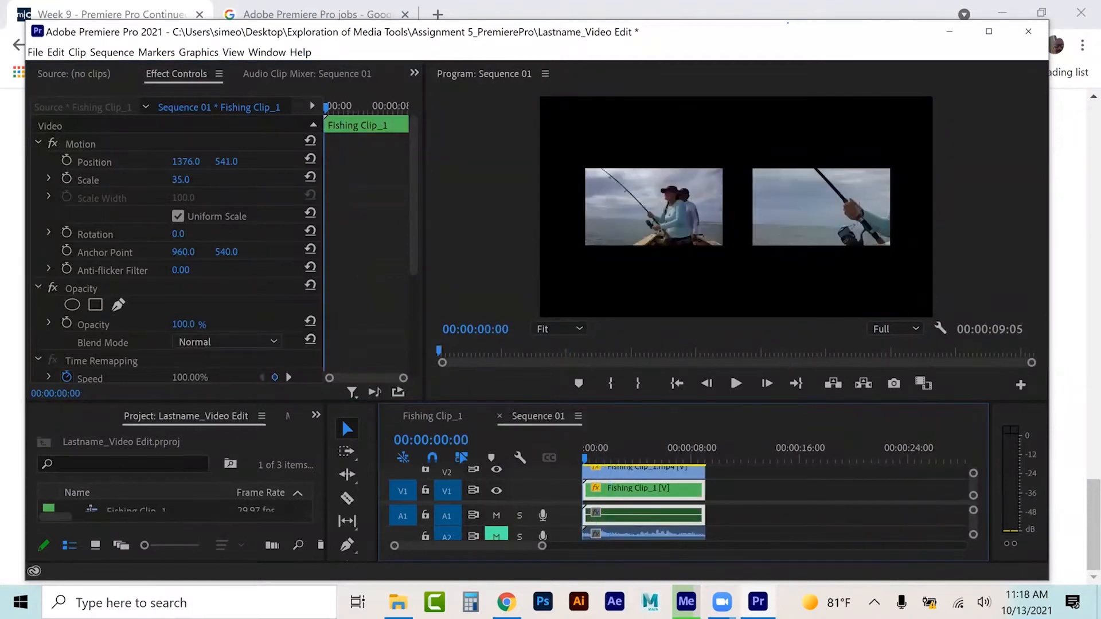
{"action": "key", "text": "space"}
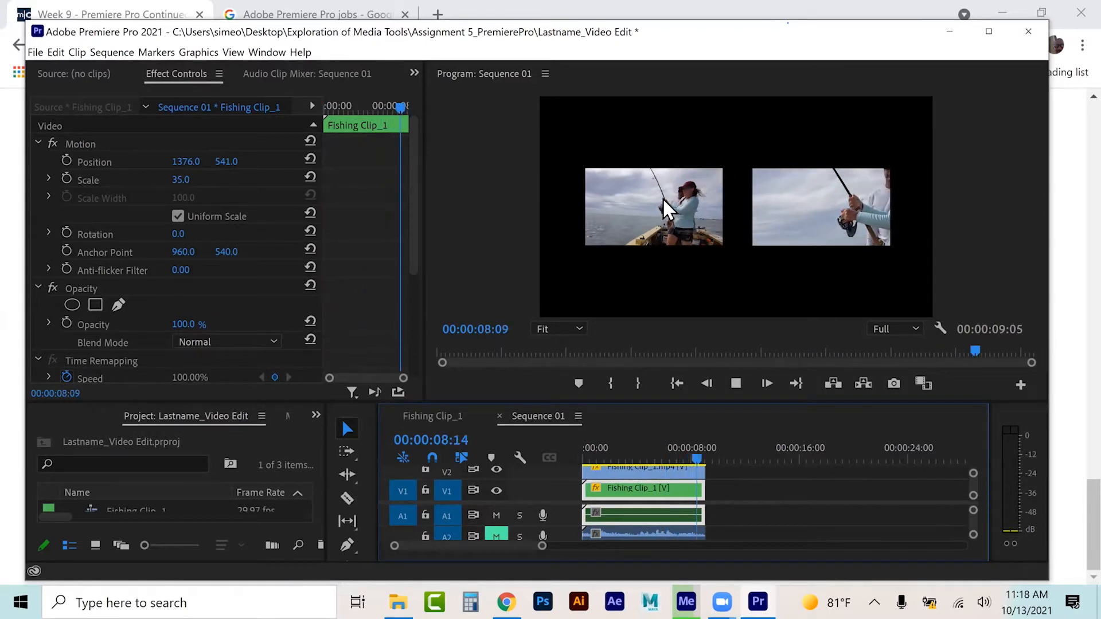
{"action": "left_click_drag", "start_coordinate": [705, 458], "coordinate": [584, 458]}
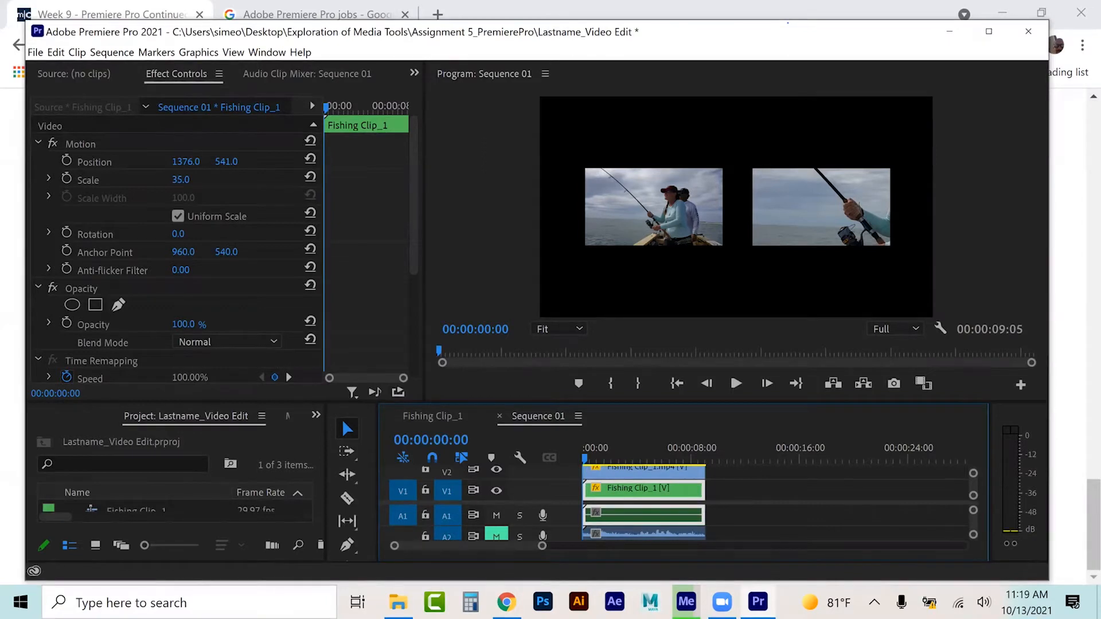
{"action": "key", "text": "space"}
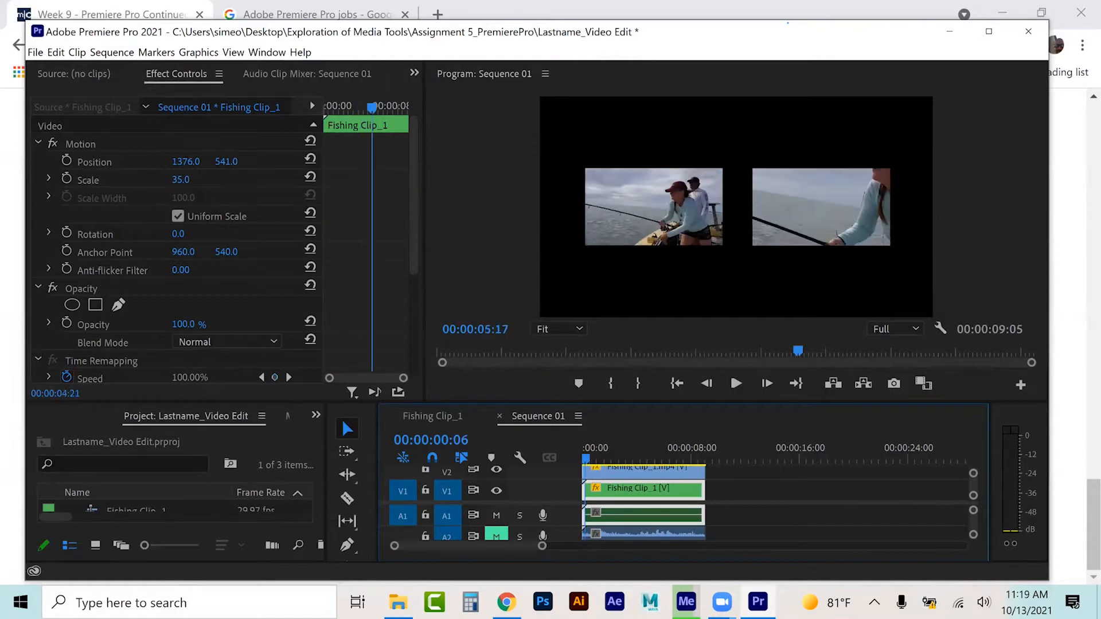
{"action": "key", "text": "space"}
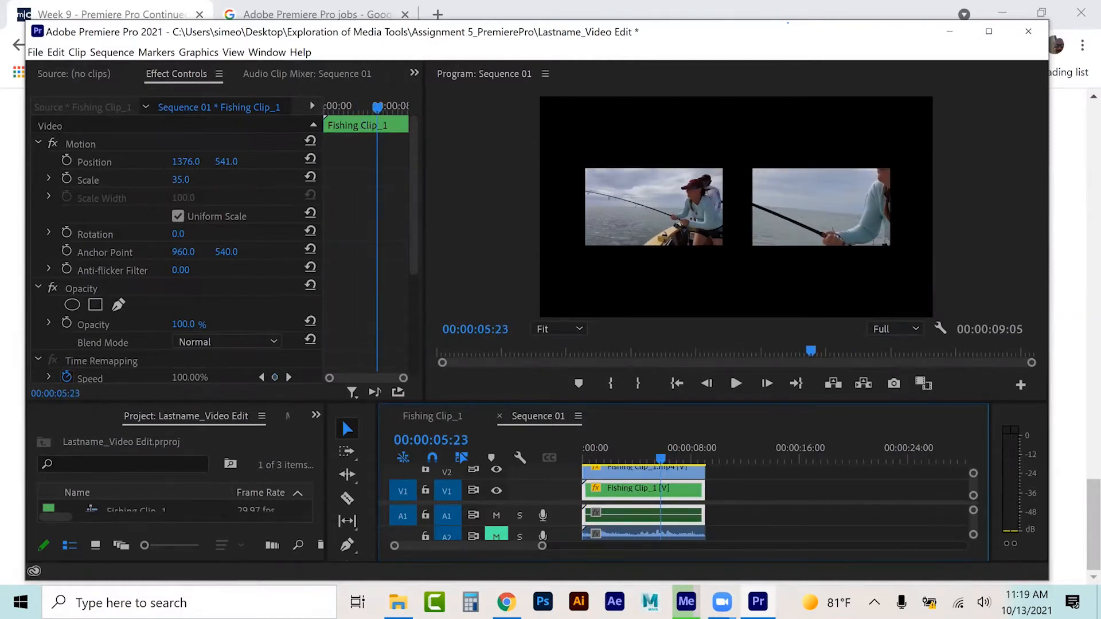
Step: In the Fishing Clip_1 sequence, set the Warp Stabilizer's Result to Smooth Motion and its Method to Position
{"action": "left_click", "coordinate": [429, 416]}
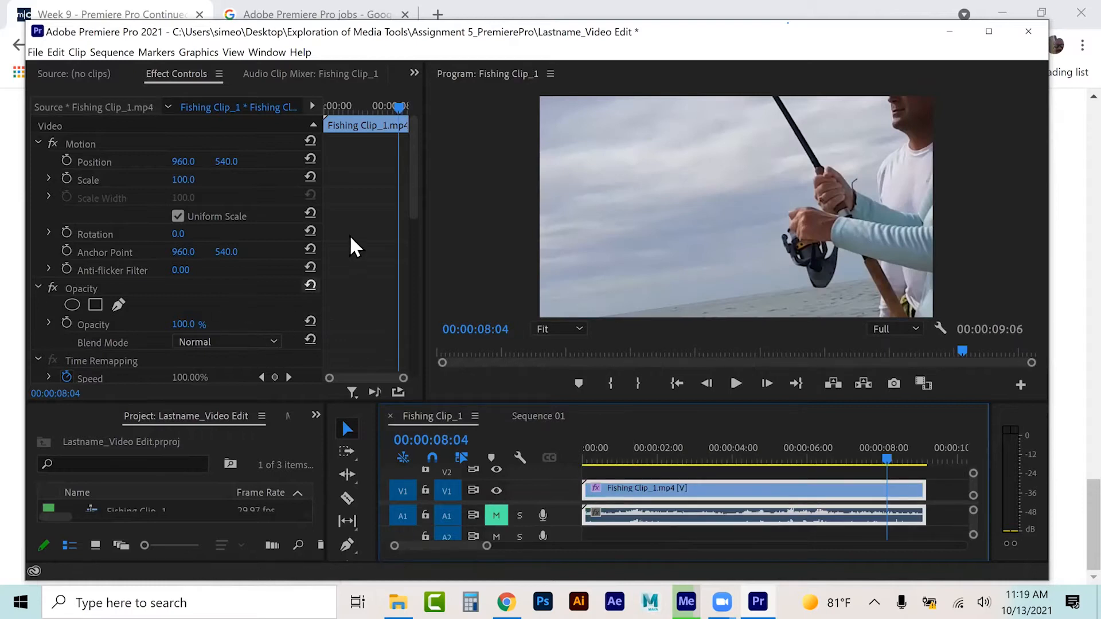
{"action": "scroll", "coordinate": [350, 246], "scroll_direction": "down", "scroll_amount": 5}
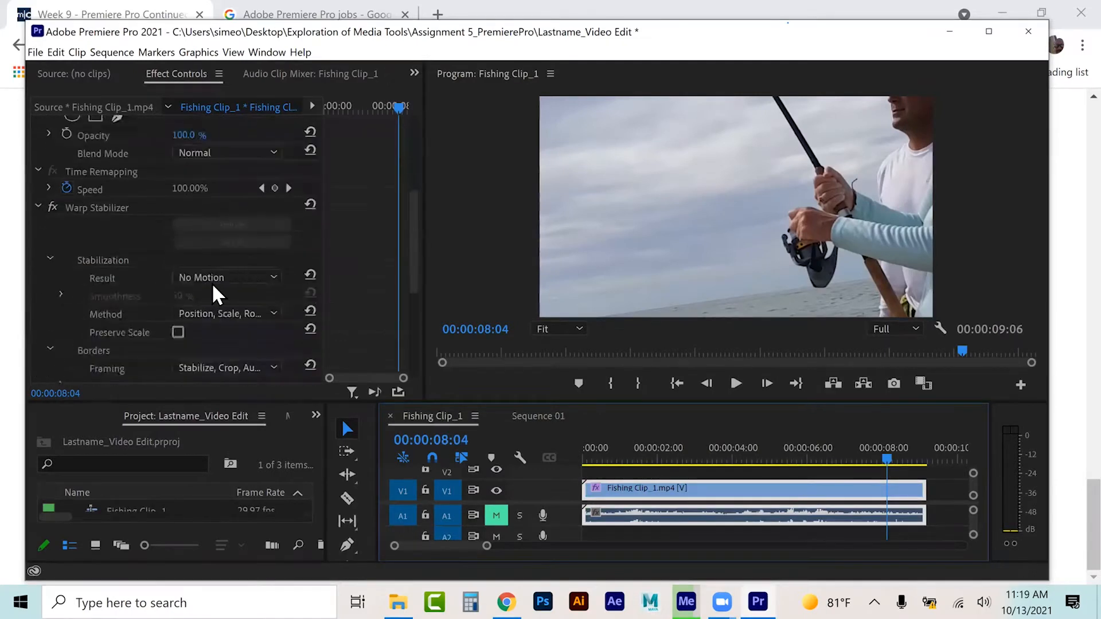
{"action": "left_click", "coordinate": [254, 272]}
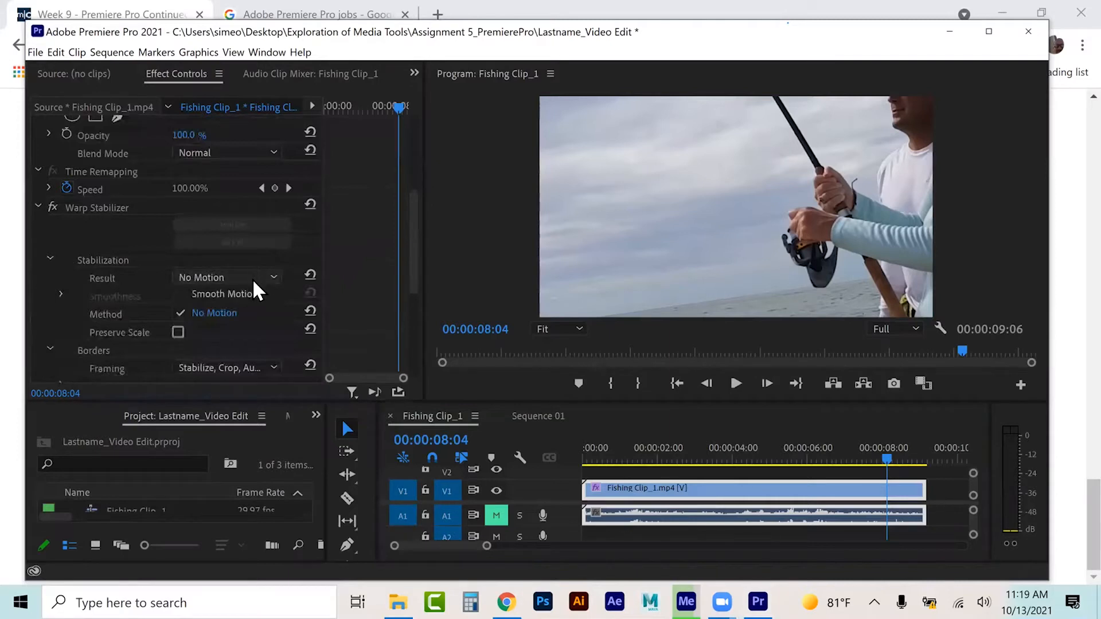
{"action": "left_click", "coordinate": [248, 291]}
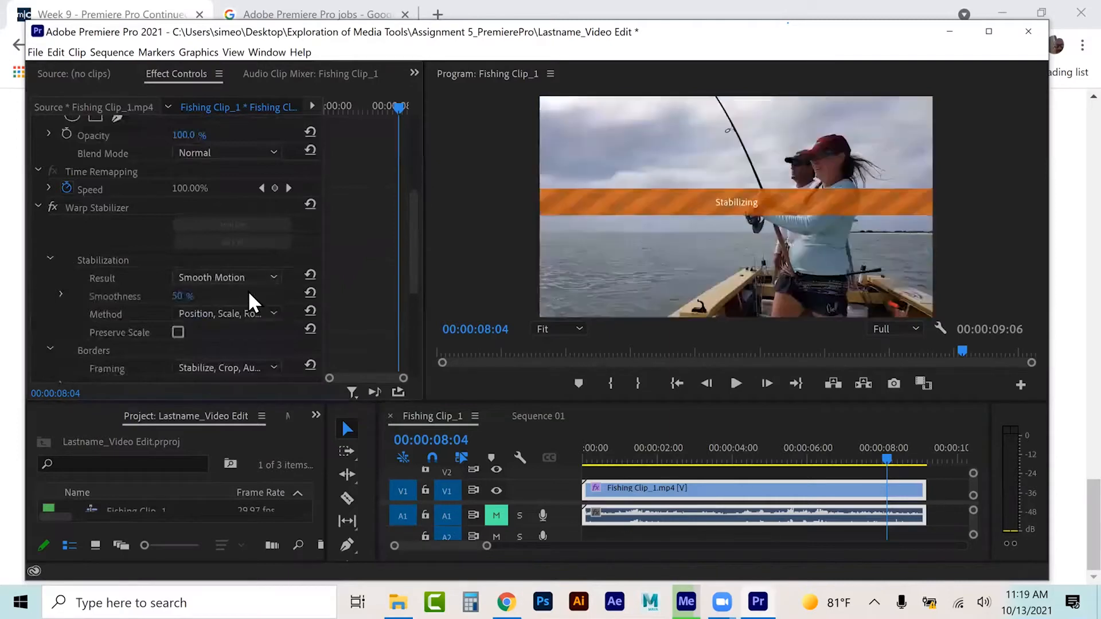
{"action": "left_click", "coordinate": [260, 312]}
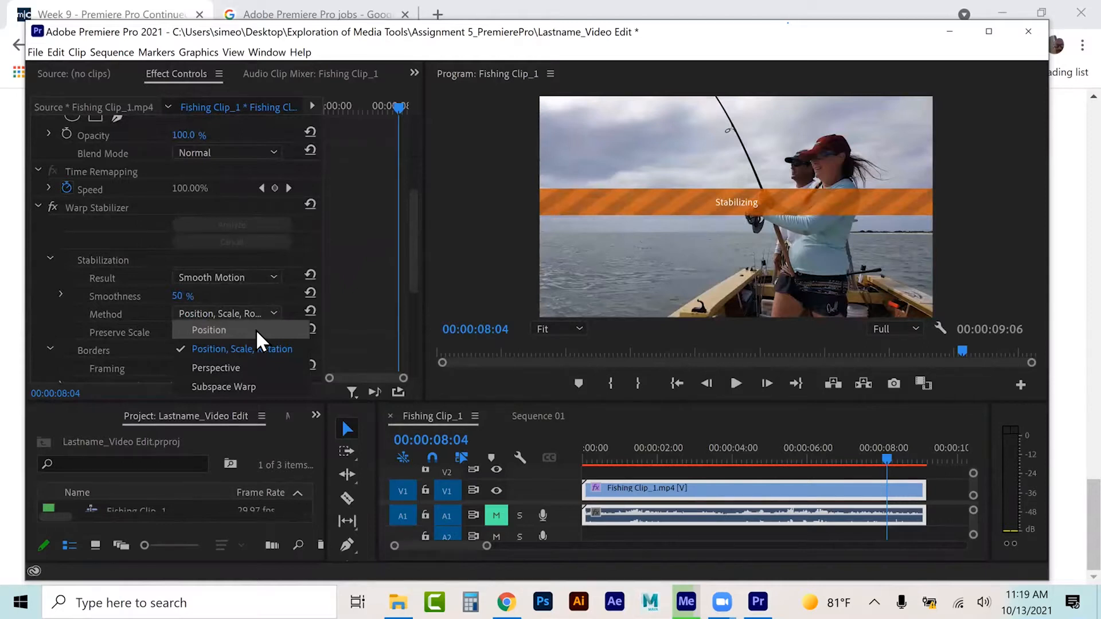
{"action": "left_click", "coordinate": [255, 329]}
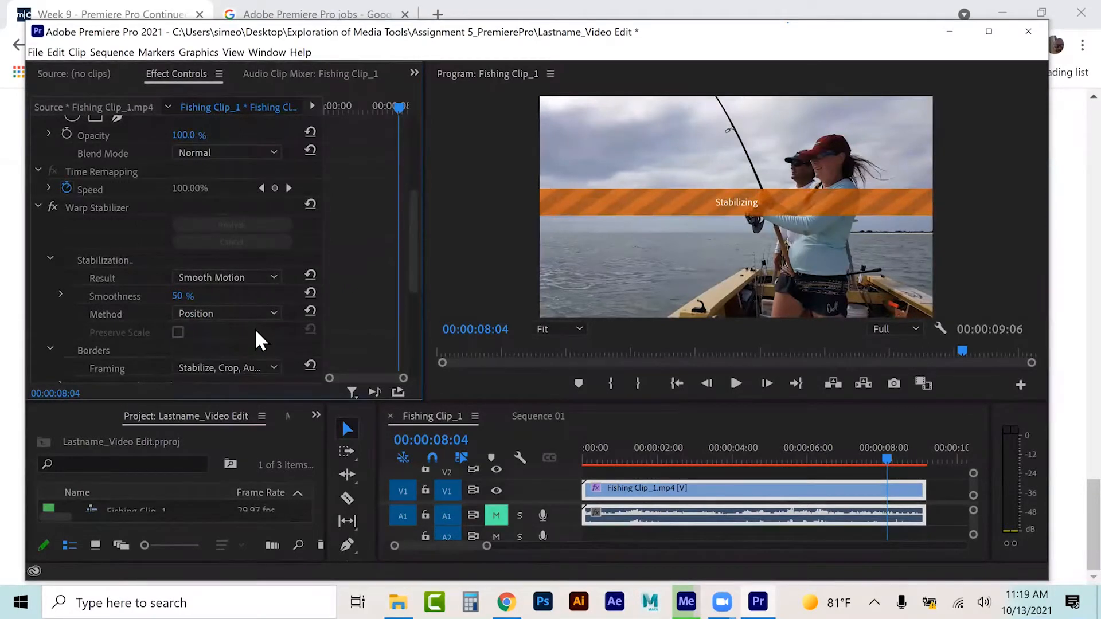
Step: Play the Fishing Clip_1 sequence from its start to check the Position stabilization
{"action": "scroll", "coordinate": [254, 328], "scroll_direction": "down", "scroll_amount": 3}
{"action": "left_click", "coordinate": [195, 351]}
{"action": "left_click", "coordinate": [311, 348]}
{"action": "left_click_drag", "start_coordinate": [887, 459], "coordinate": [583, 459]}
{"action": "key", "text": "space"}
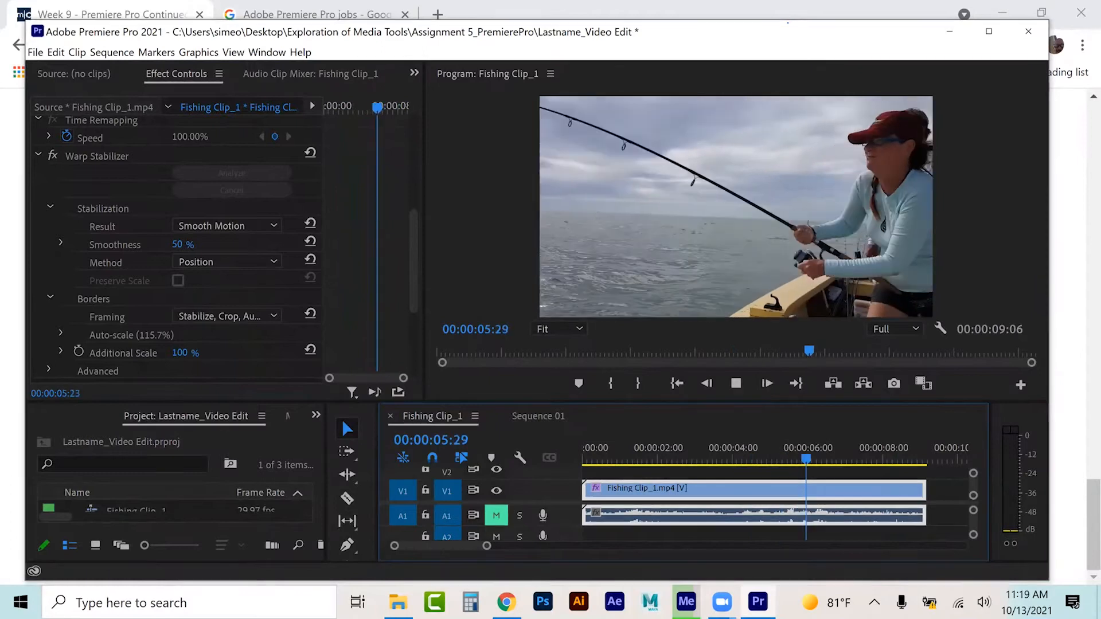
{"action": "key", "text": "space"}
Step: Set the Warp Stabilizer's Method to Subspace Warp and play back Fishing Clip_1 to check the distortion
{"action": "left_click", "coordinate": [213, 263]}
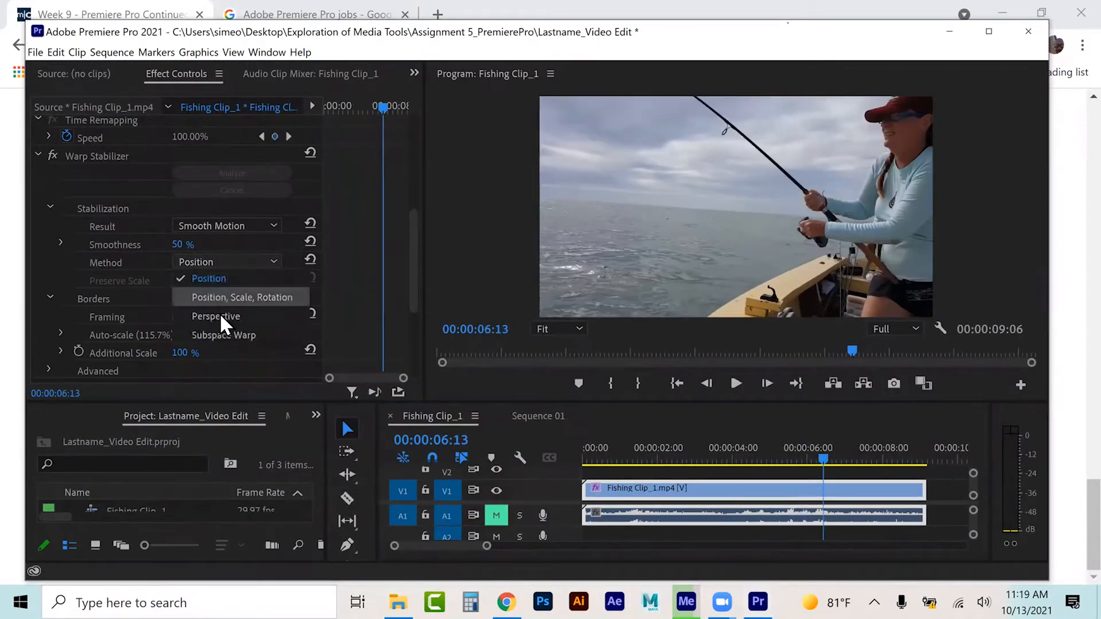
{"action": "left_click", "coordinate": [218, 333]}
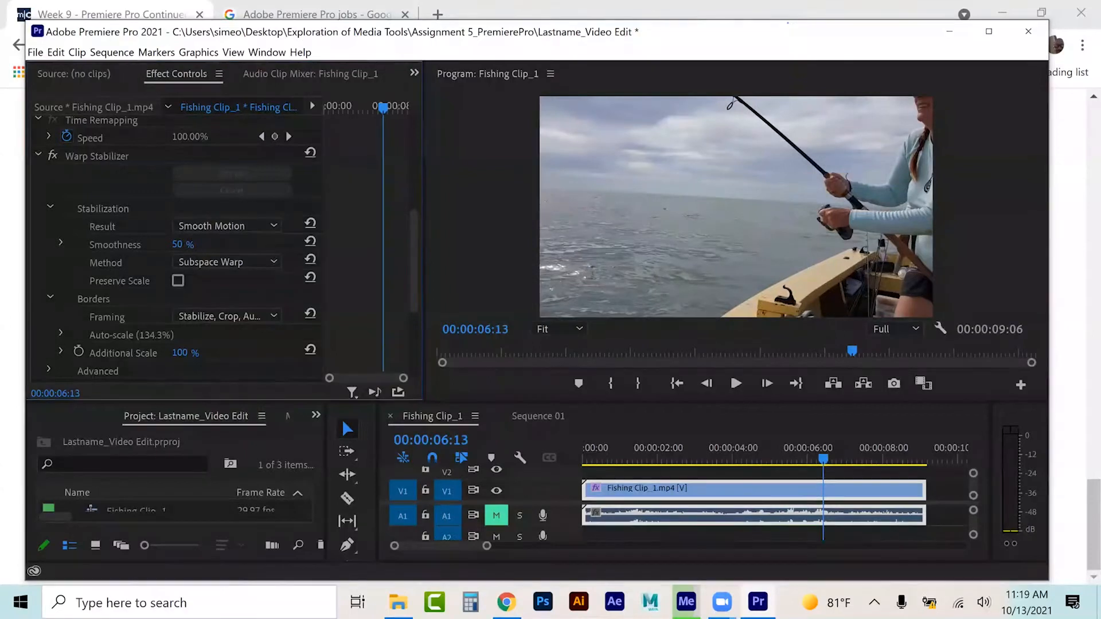
{"action": "left_click_drag", "start_coordinate": [621, 459], "coordinate": [582, 459]}
{"action": "key", "text": "space"}
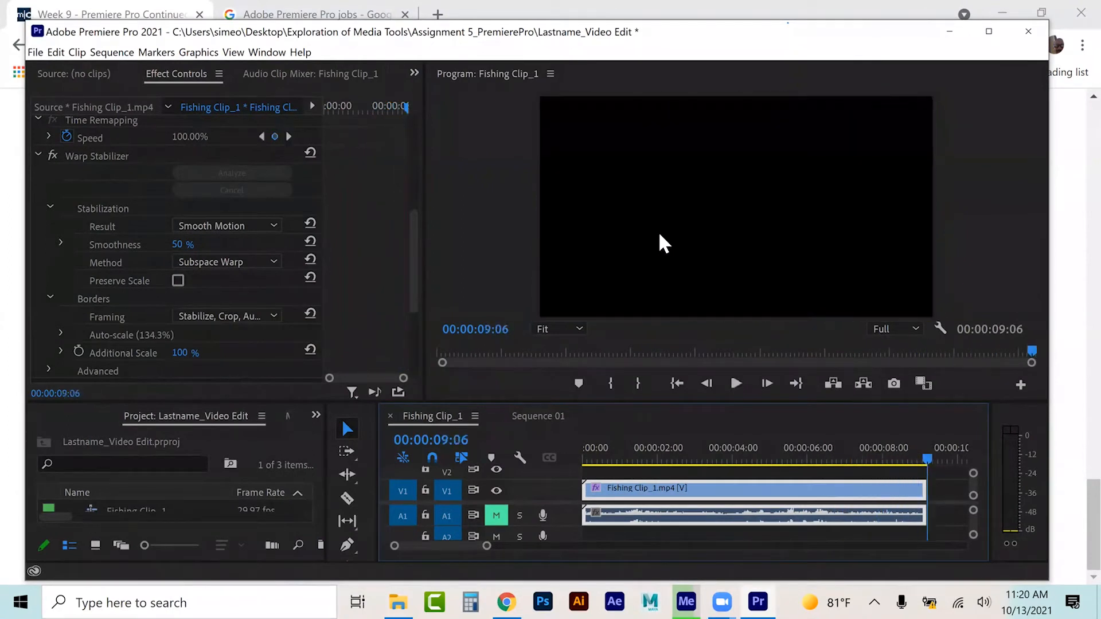
{"action": "left_click_drag", "start_coordinate": [1031, 351], "coordinate": [592, 350]}
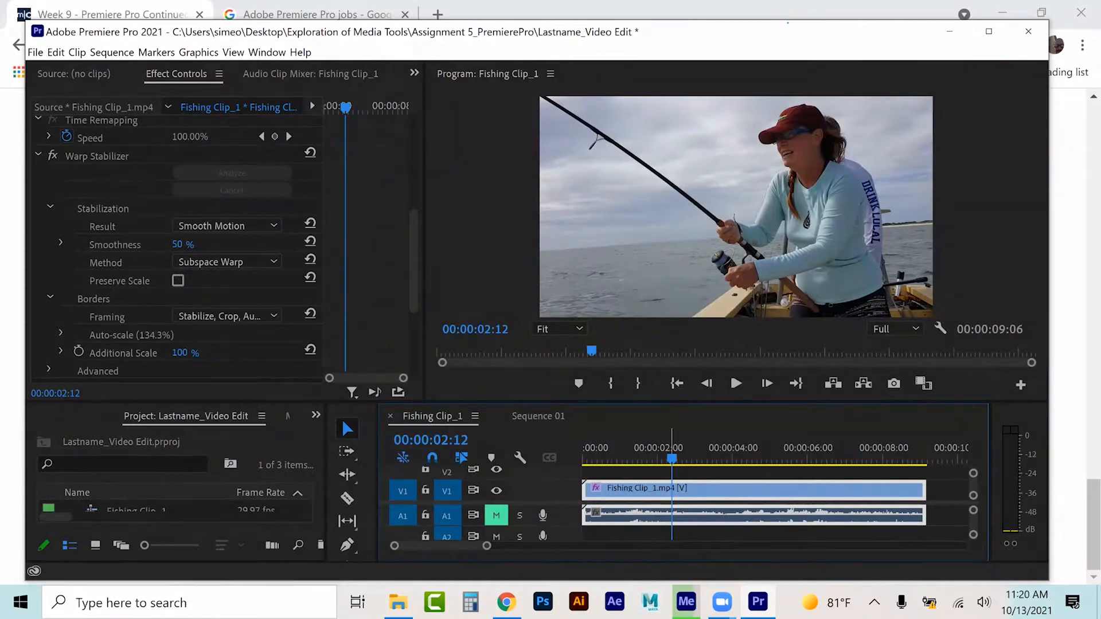
{"action": "key", "text": "space"}
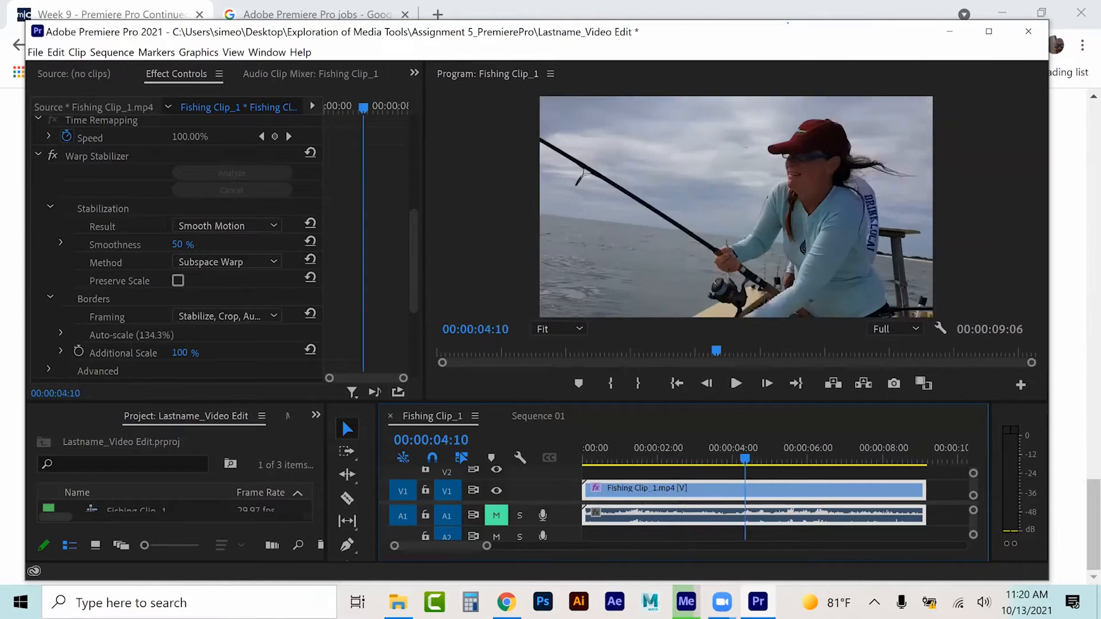
Step: Delete the fishing clip from its timeline and remove all items from the project
{"action": "key", "text": "Delete"}
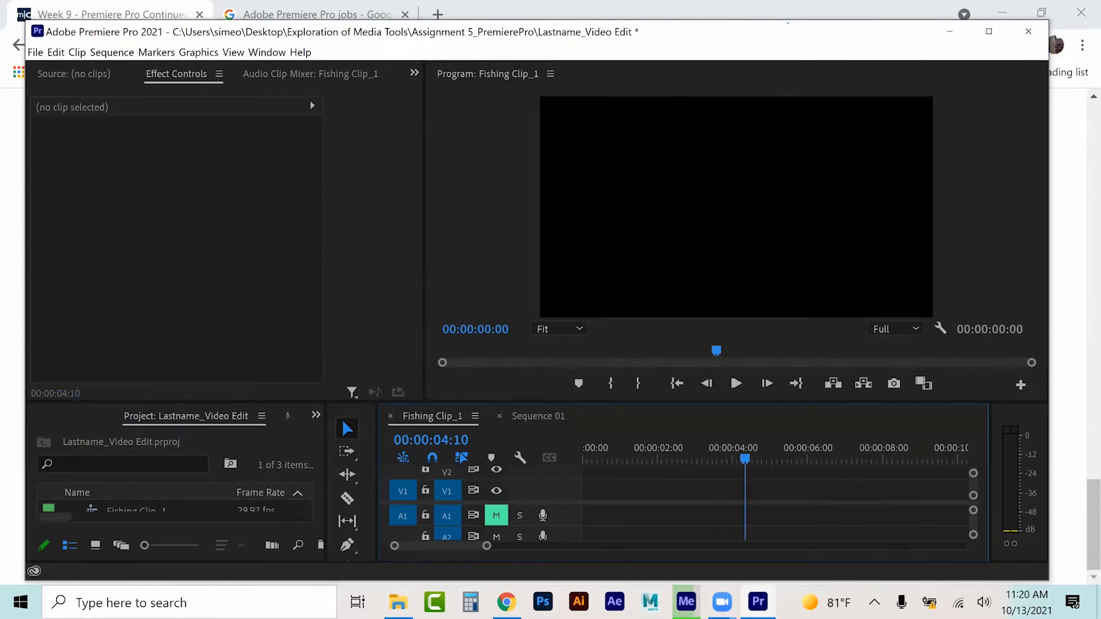
{"action": "key", "text": "ctrl+z"}
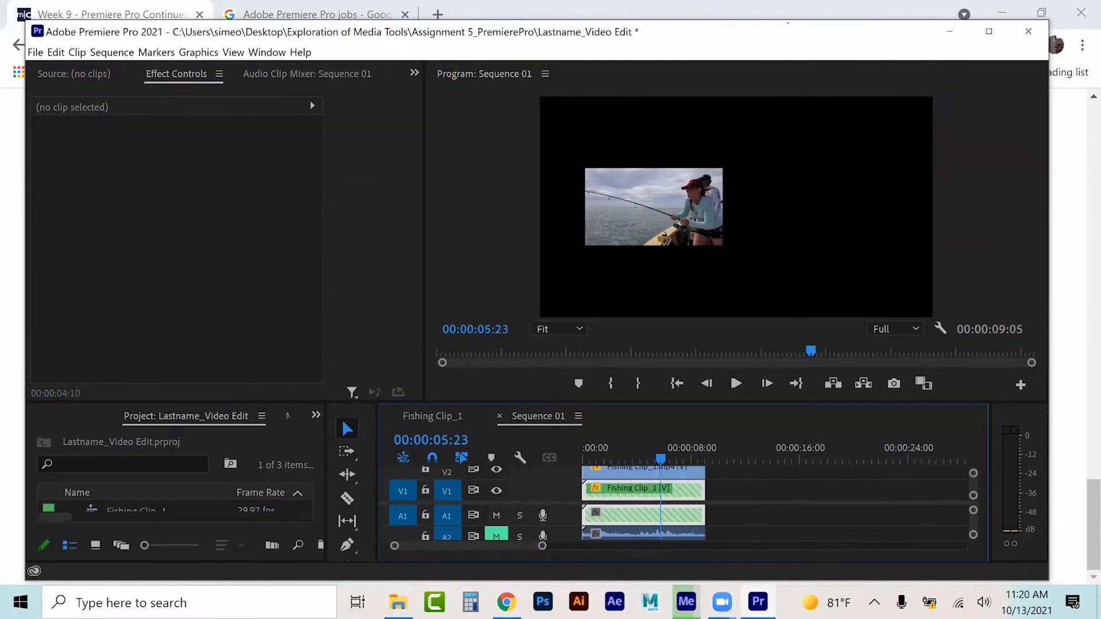
{"action": "left_click_drag", "start_coordinate": [223, 339], "coordinate": [223, 337]}
{"action": "left_click_drag", "start_coordinate": [124, 507], "coordinate": [158, 434]}
{"action": "key", "text": "Delete"}
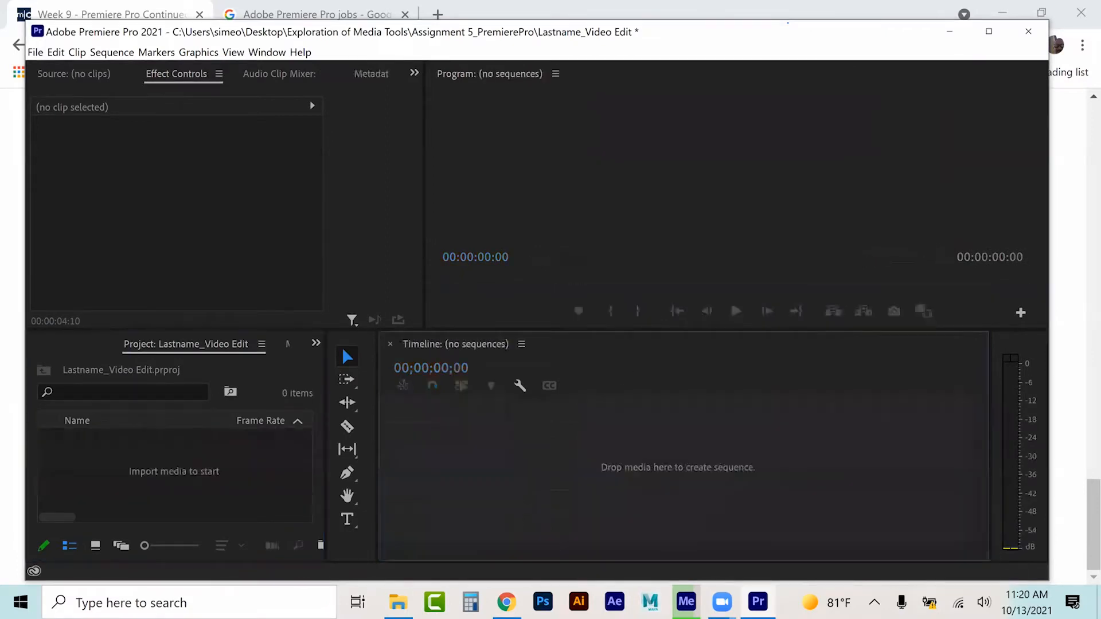
Step: Import Shakey Video from the Videos for Cinemagraphs folder inside Assignment 6_GIFanimations into the emptied project
{"action": "left_click", "coordinate": [398, 602]}
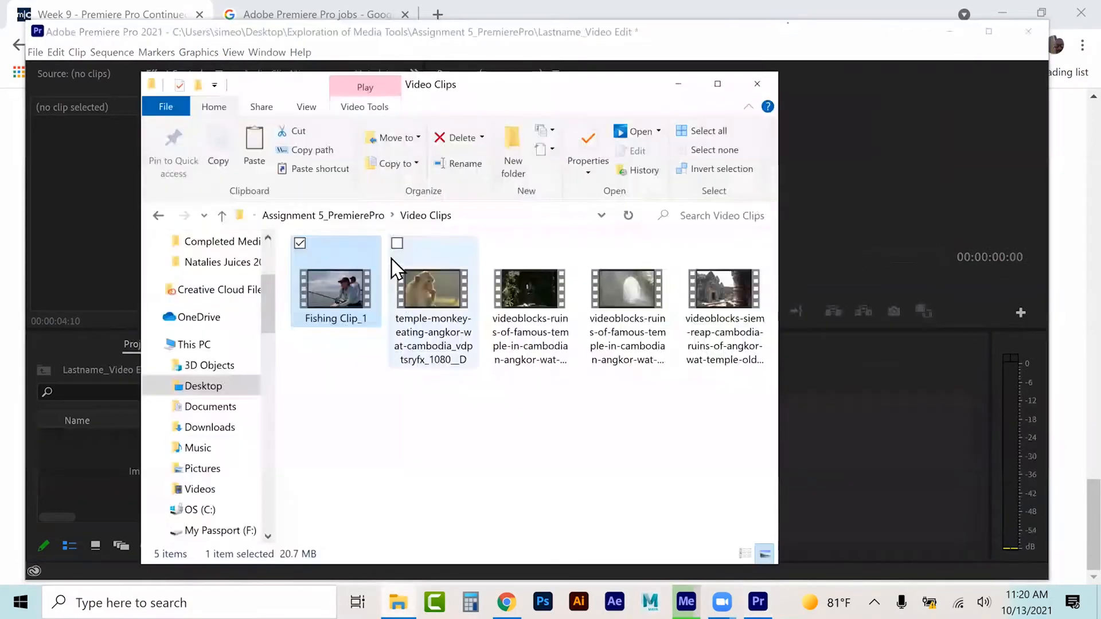
{"action": "left_click", "coordinate": [342, 217]}
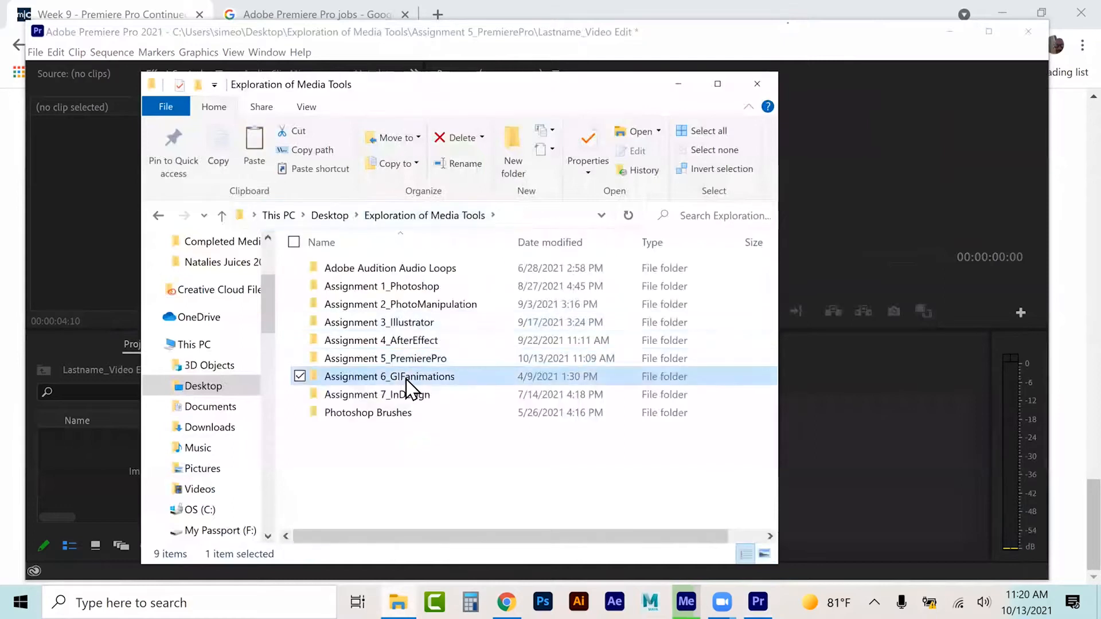
{"action": "double_click", "coordinate": [405, 378]}
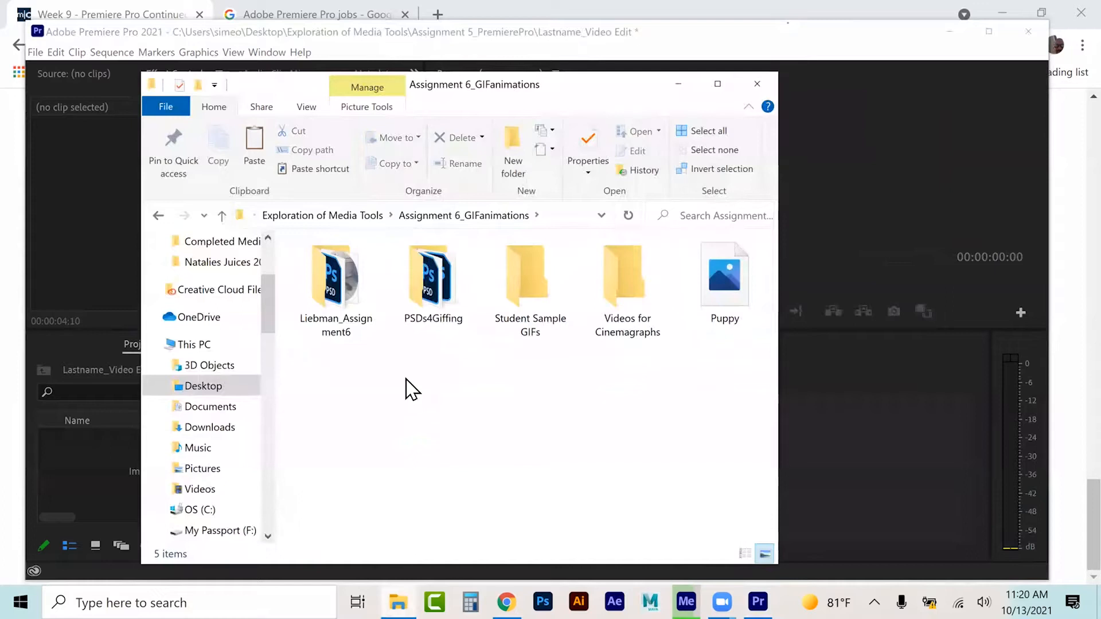
{"action": "double_click", "coordinate": [625, 280]}
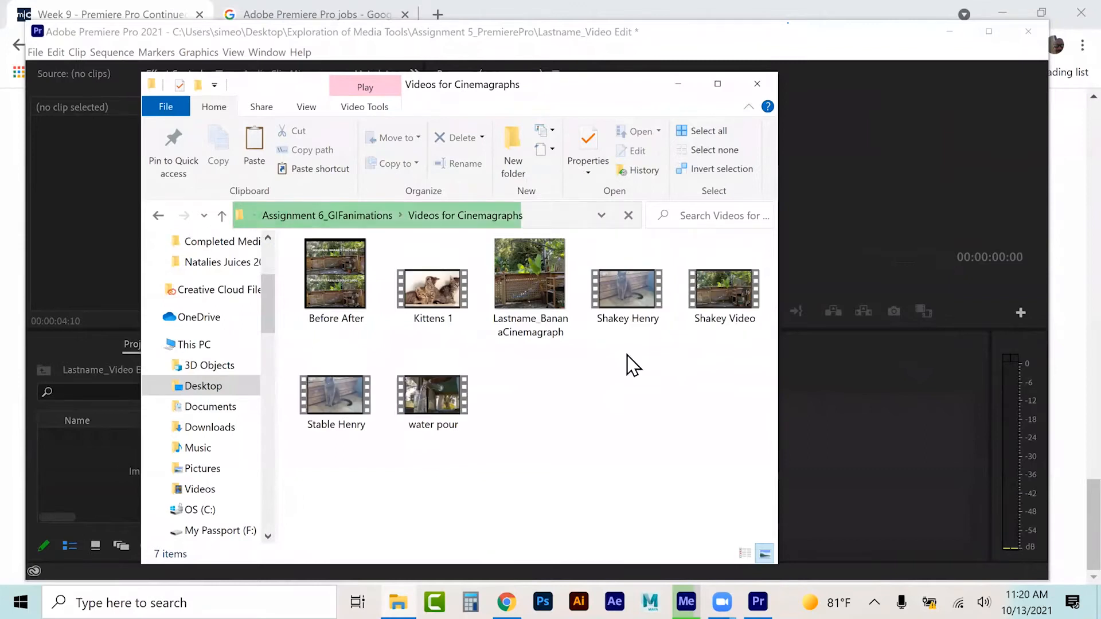
{"action": "left_click", "coordinate": [709, 293]}
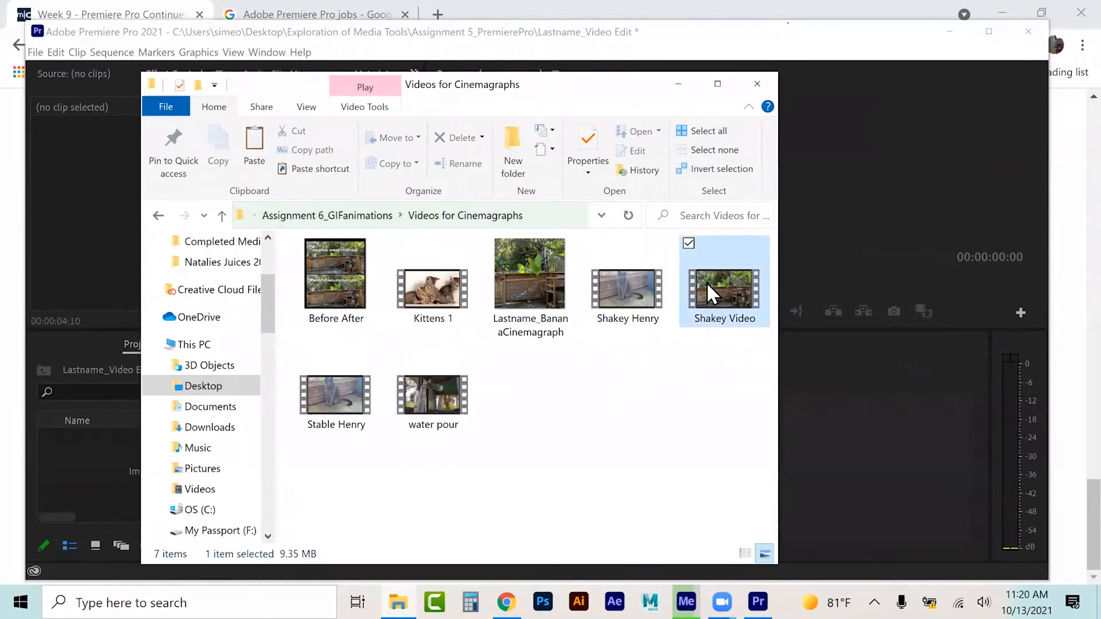
{"action": "left_click_drag", "start_coordinate": [706, 282], "coordinate": [86, 459]}
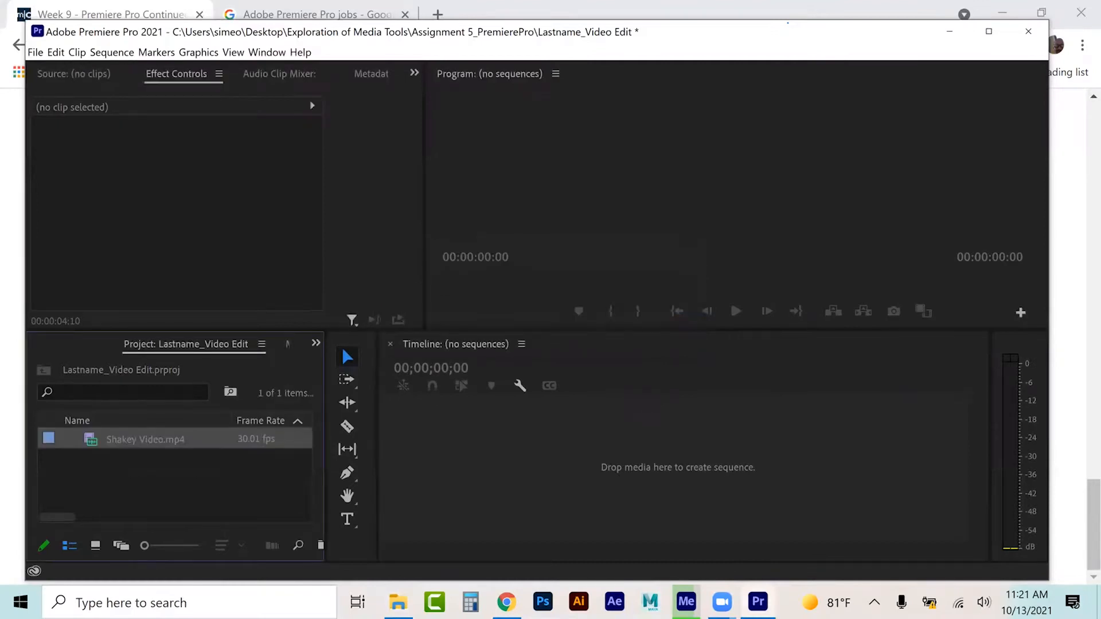
Step: Create a sequence from Shakey Video.mp4, play it partway, and enlarge the Program monitor area
{"action": "key", "text": "space"}
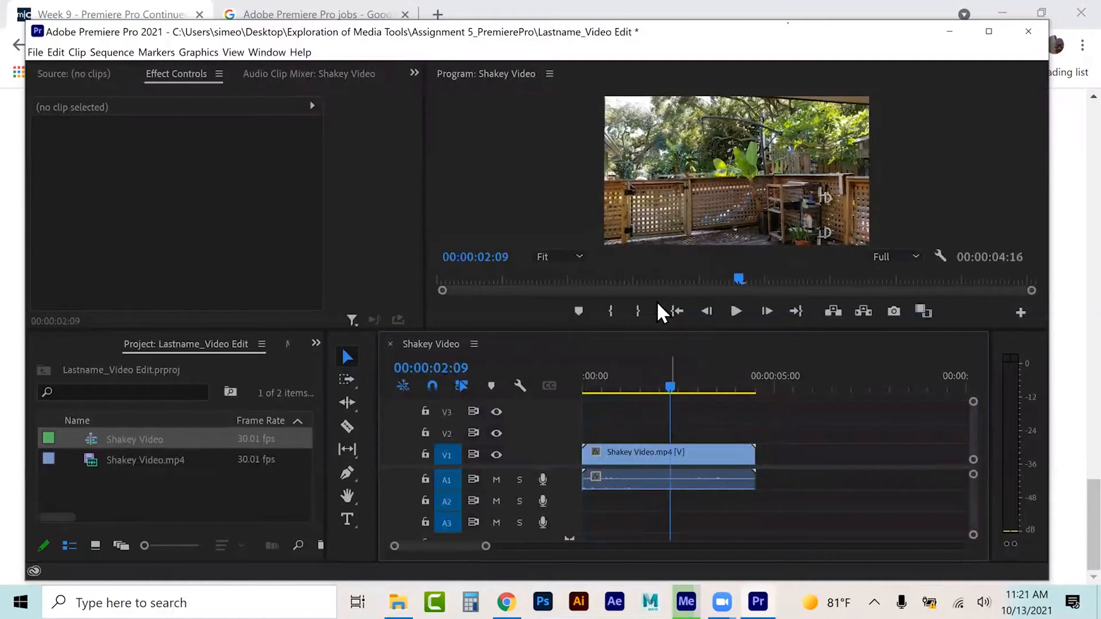
{"action": "left_click_drag", "start_coordinate": [639, 332], "coordinate": [639, 393]}
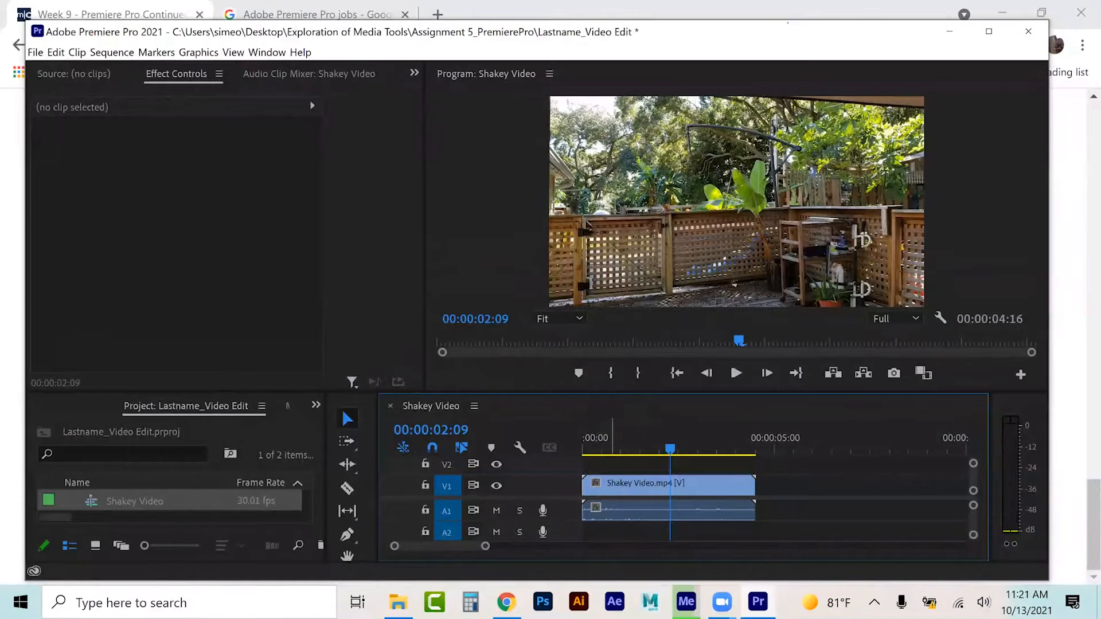
Step: Play the unstabilized Shakey Video sequence from its start to check the camera shake, and return to a point near the beginning
{"action": "key", "text": "Home"}
{"action": "key", "text": "space"}
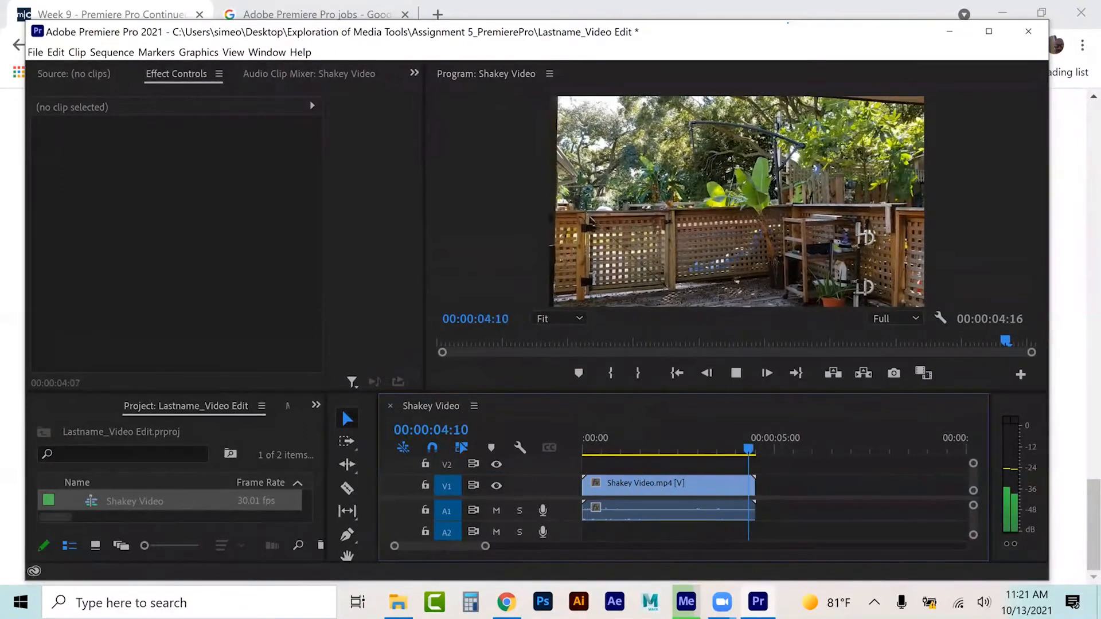
{"action": "left_click", "coordinate": [618, 437]}
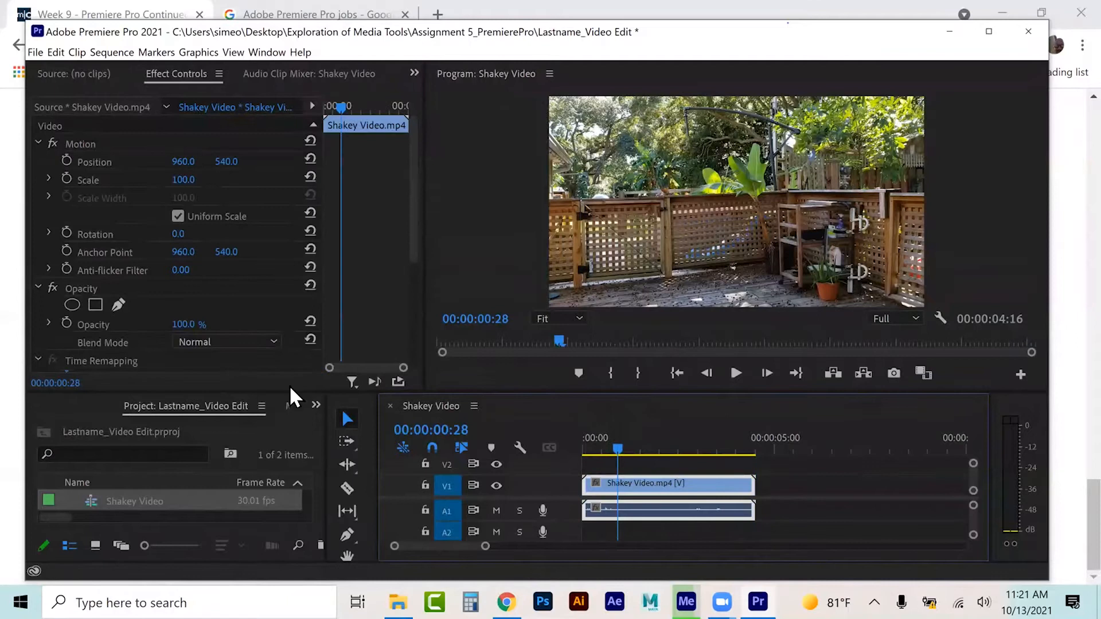
Step: Find Warp Stabilizer among the Distort effects and apply it to the Shakey Video.mp4 clip on V1
{"action": "left_click", "coordinate": [316, 405]}
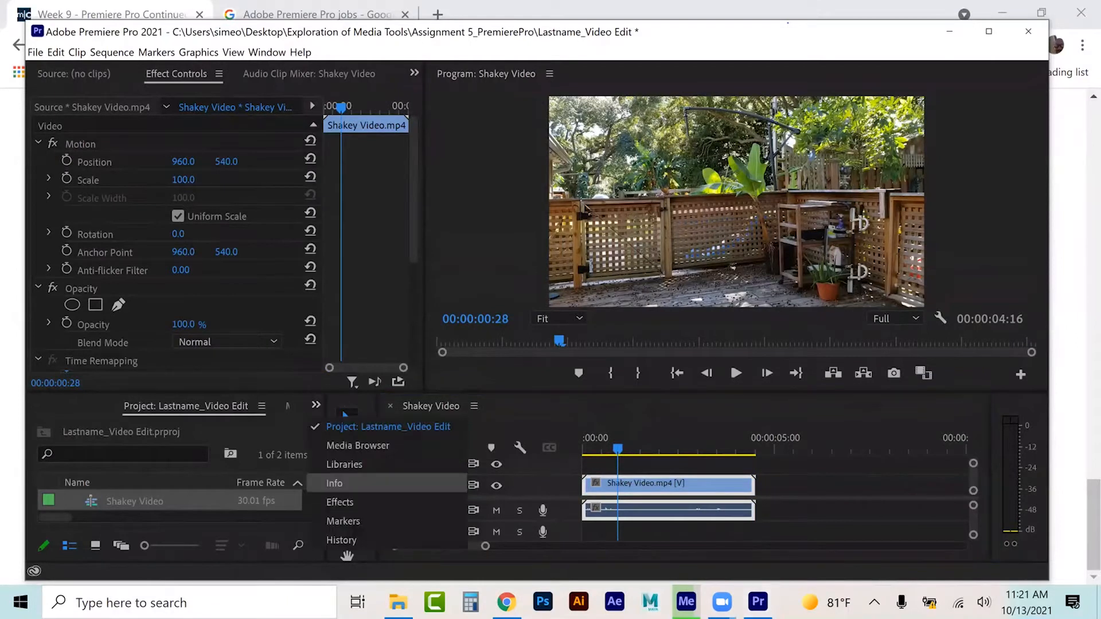
{"action": "left_click", "coordinate": [339, 501]}
{"action": "left_click_drag", "start_coordinate": [117, 468], "coordinate": [632, 483]}
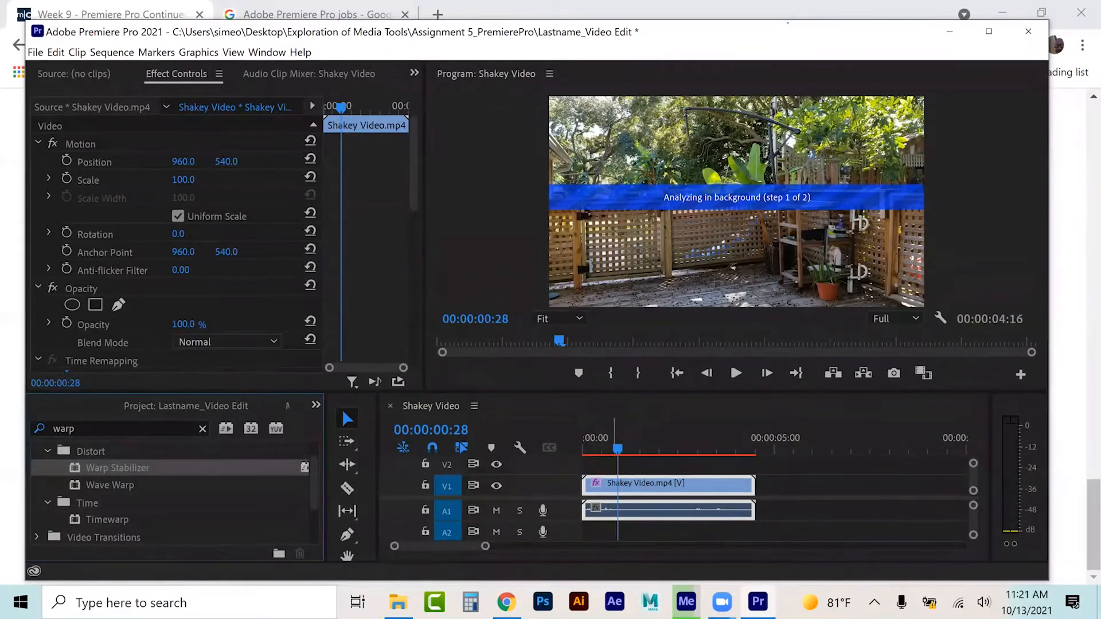
Step: Set the Warp Stabilizer's Result to No Motion and its Method to Position, Scale, Rotation
{"action": "scroll", "coordinate": [373, 274], "scroll_direction": "down", "scroll_amount": 5}
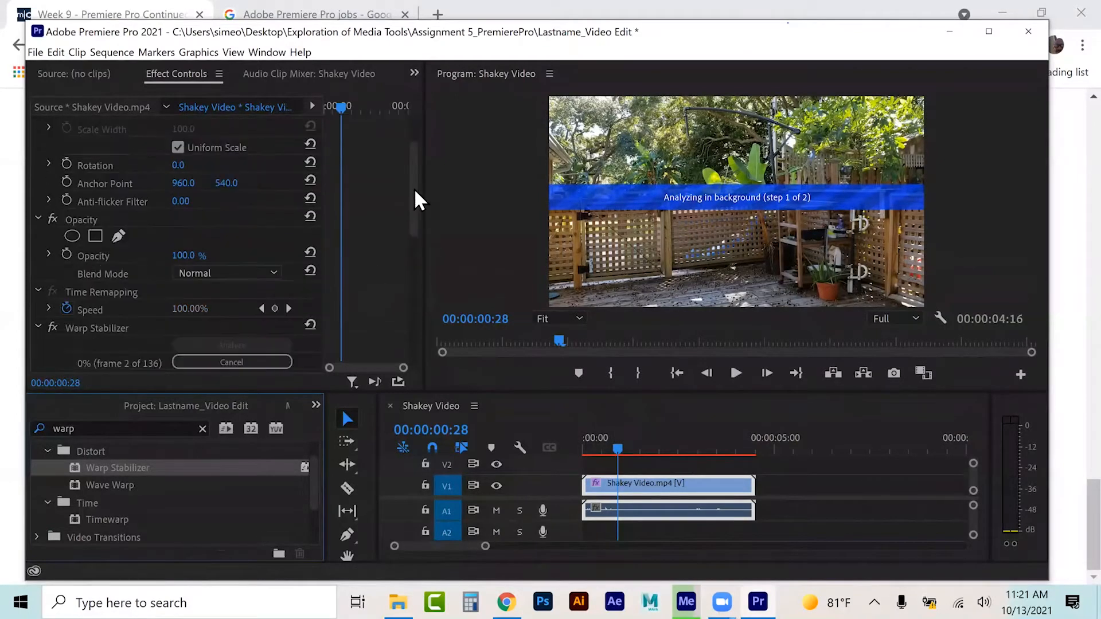
{"action": "scroll", "coordinate": [411, 245], "scroll_direction": "down", "scroll_amount": 4}
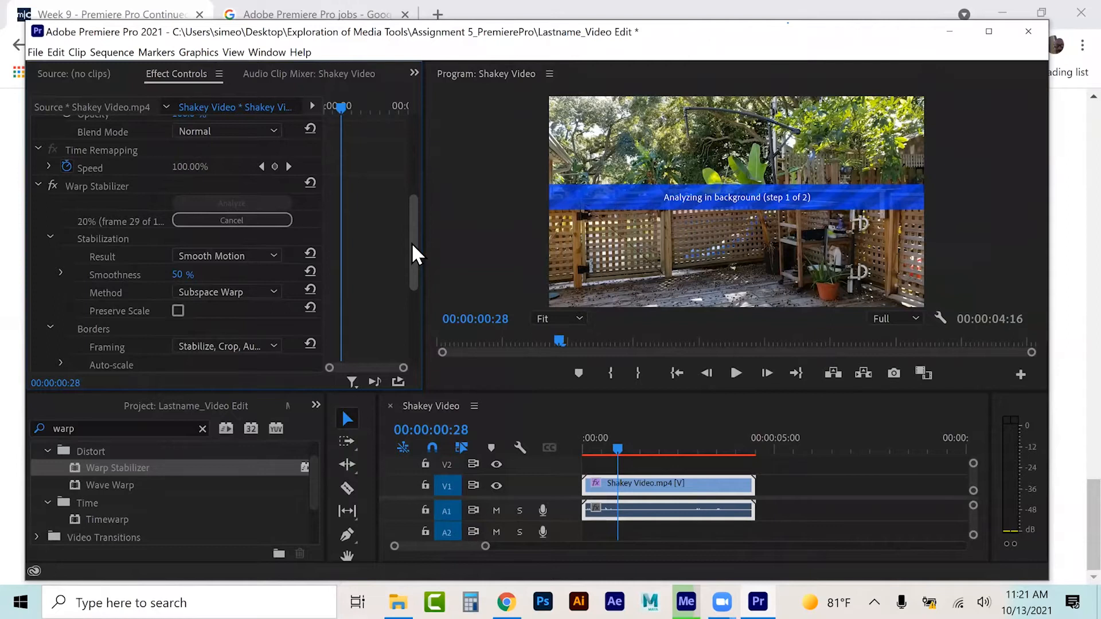
{"action": "left_click", "coordinate": [243, 253]}
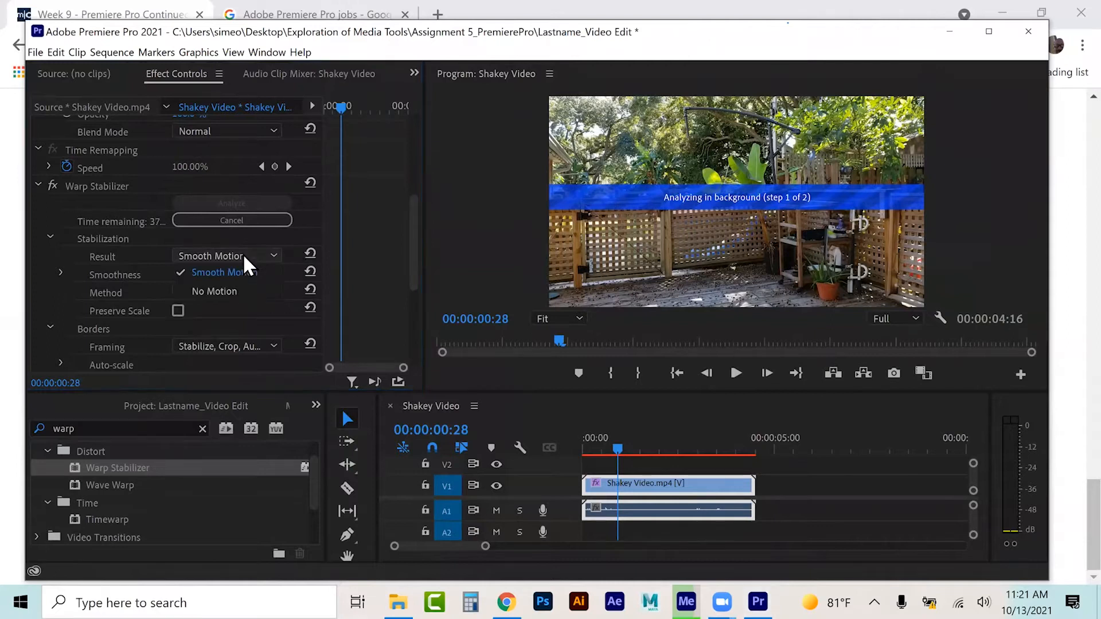
{"action": "left_click", "coordinate": [225, 289]}
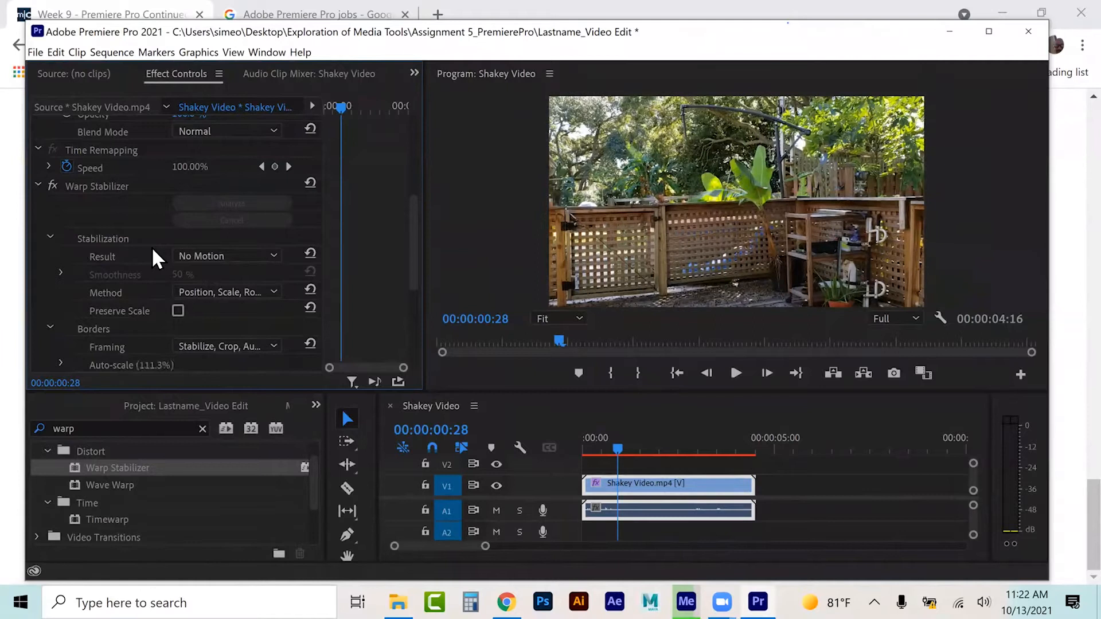
Step: Play the stabilized Shakey Video clip repeatedly from the start to check the No Motion result
{"action": "key", "text": "Home"}
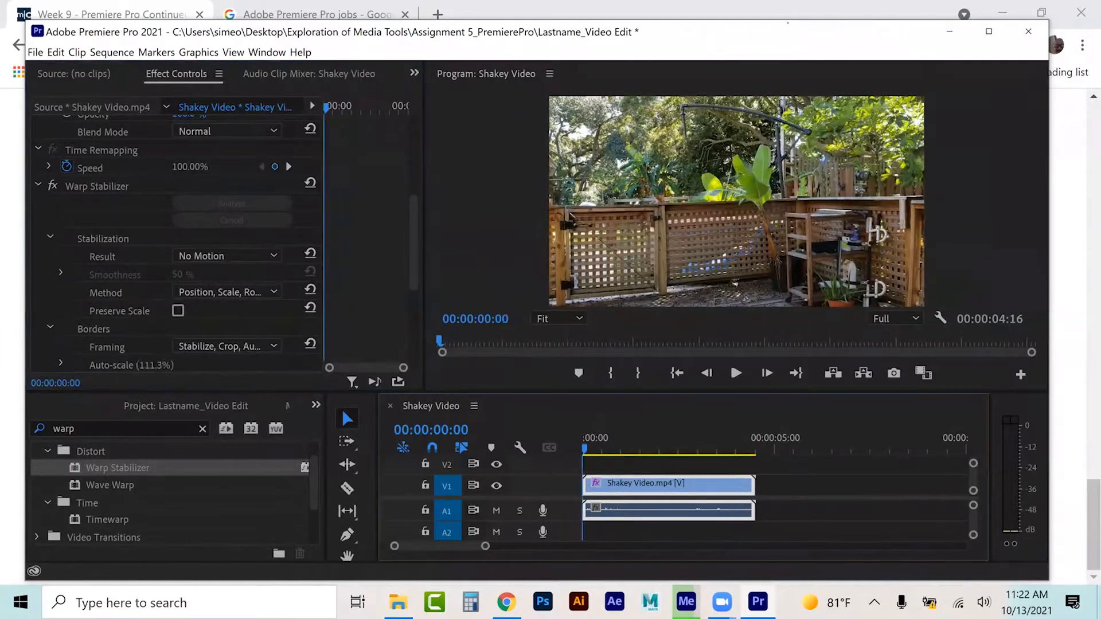
{"action": "key", "text": "space"}
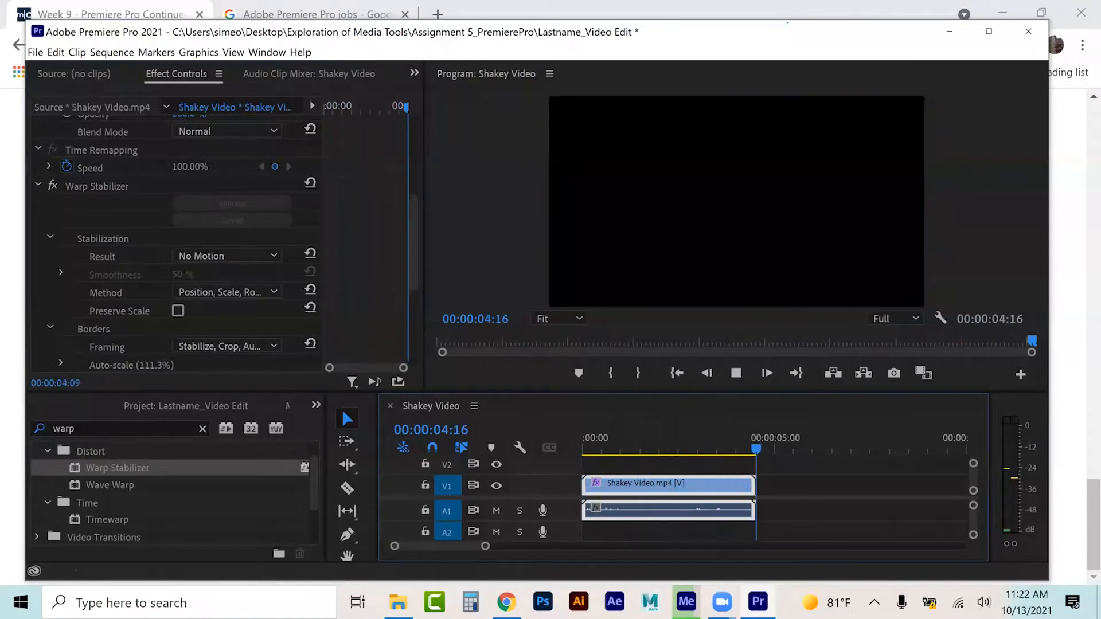
{"action": "left_click_drag", "start_coordinate": [647, 447], "coordinate": [583, 447]}
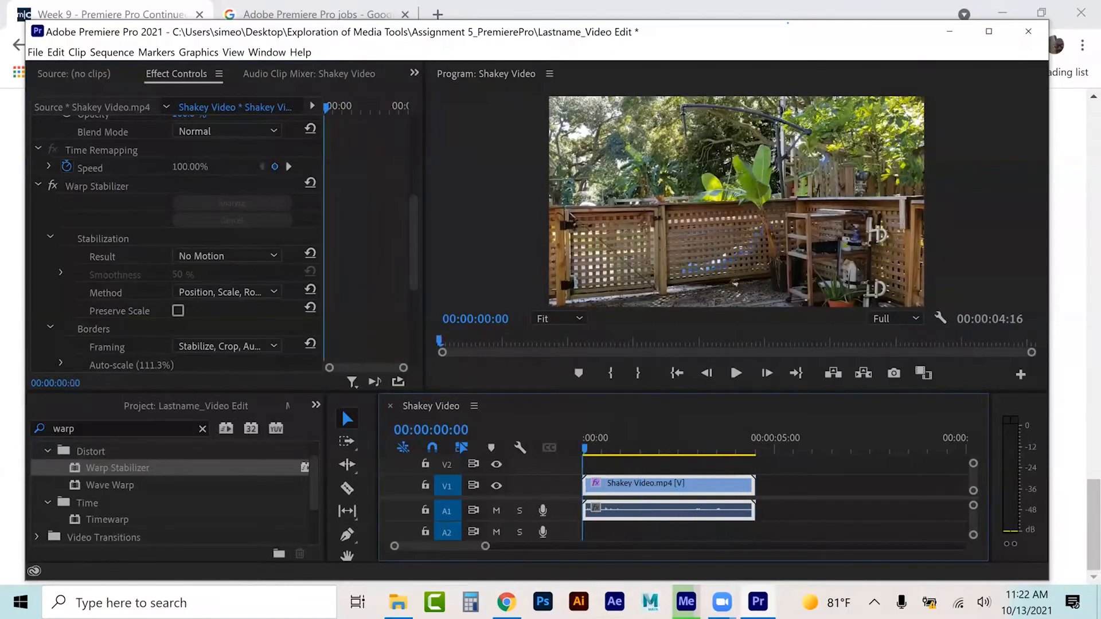
{"action": "key", "text": "space"}
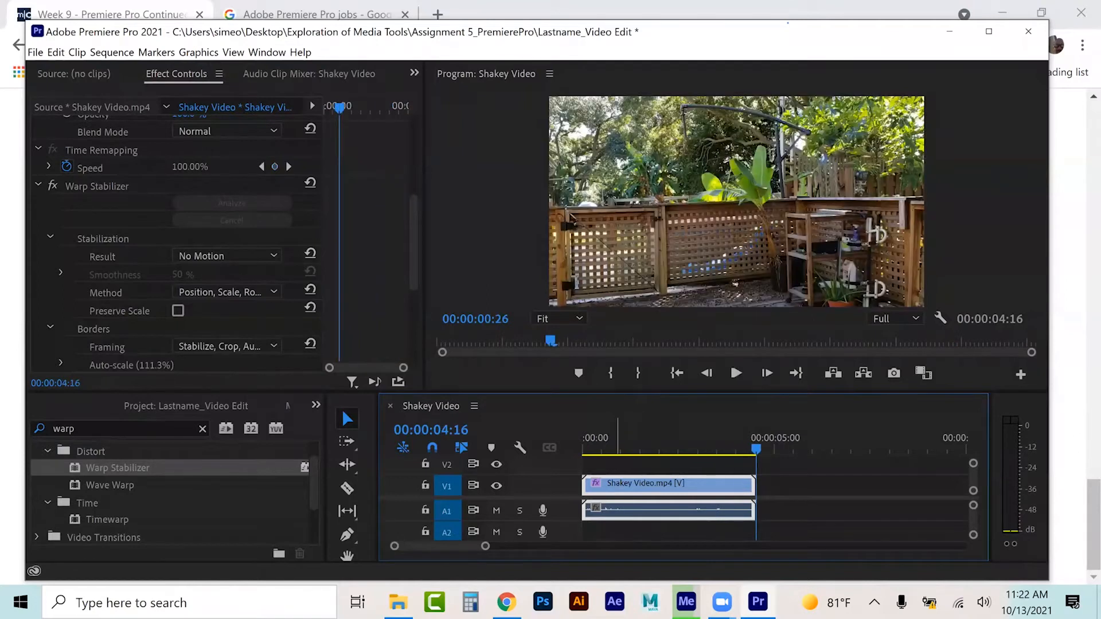
{"action": "key", "text": "space"}
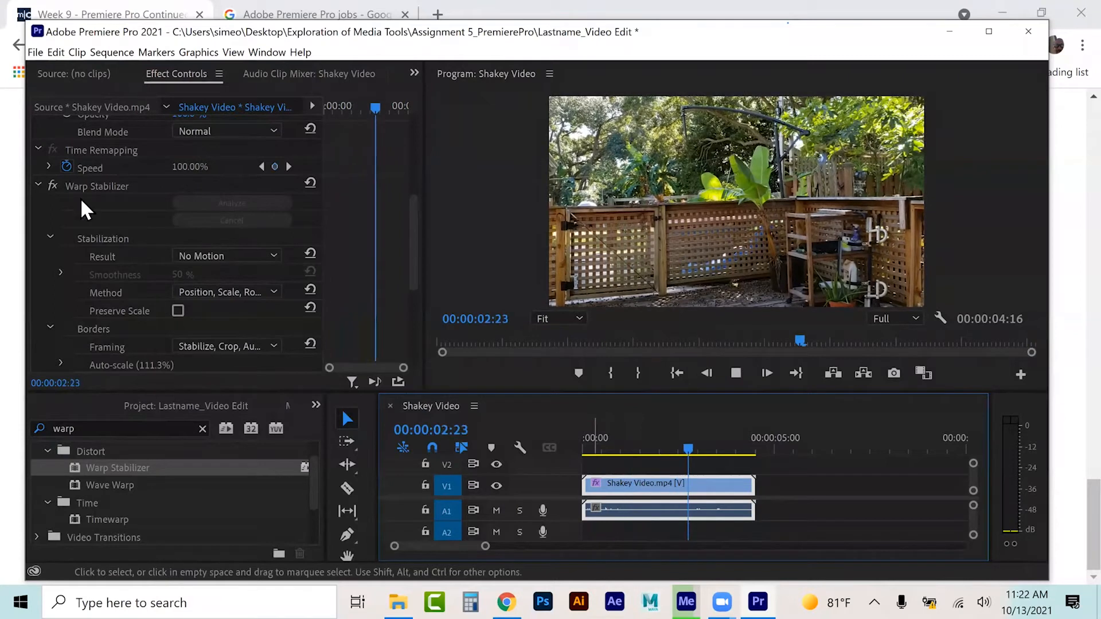
Step: Switch off Warp Stabilizer on the clip, then play and scrub through the original footage for comparison
{"action": "left_click", "coordinate": [54, 185]}
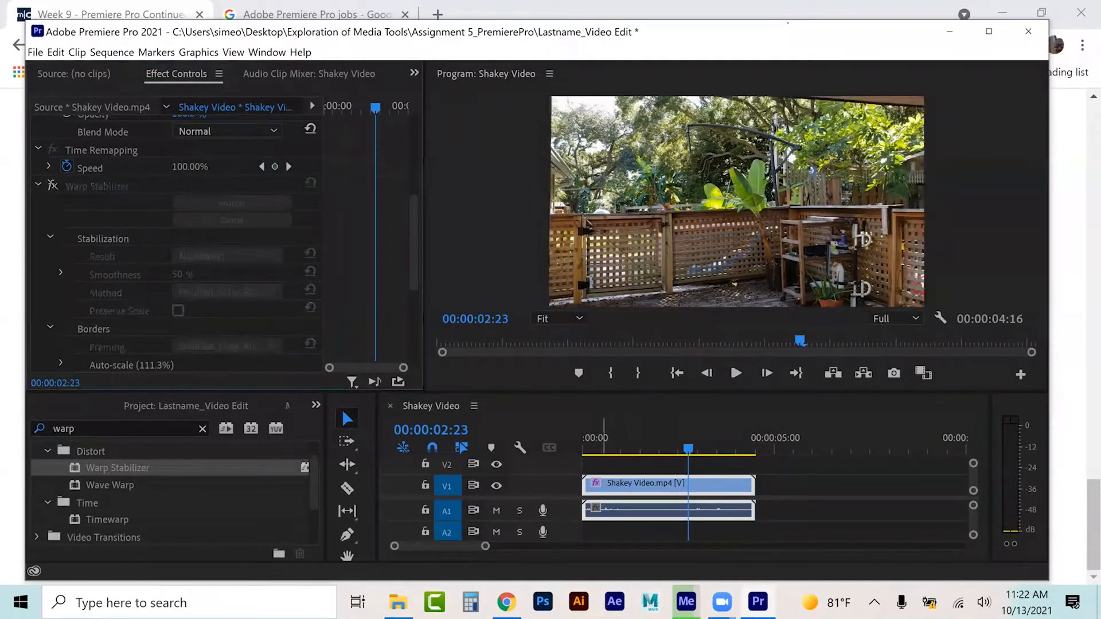
{"action": "key", "text": "Home"}
{"action": "key", "text": "space"}
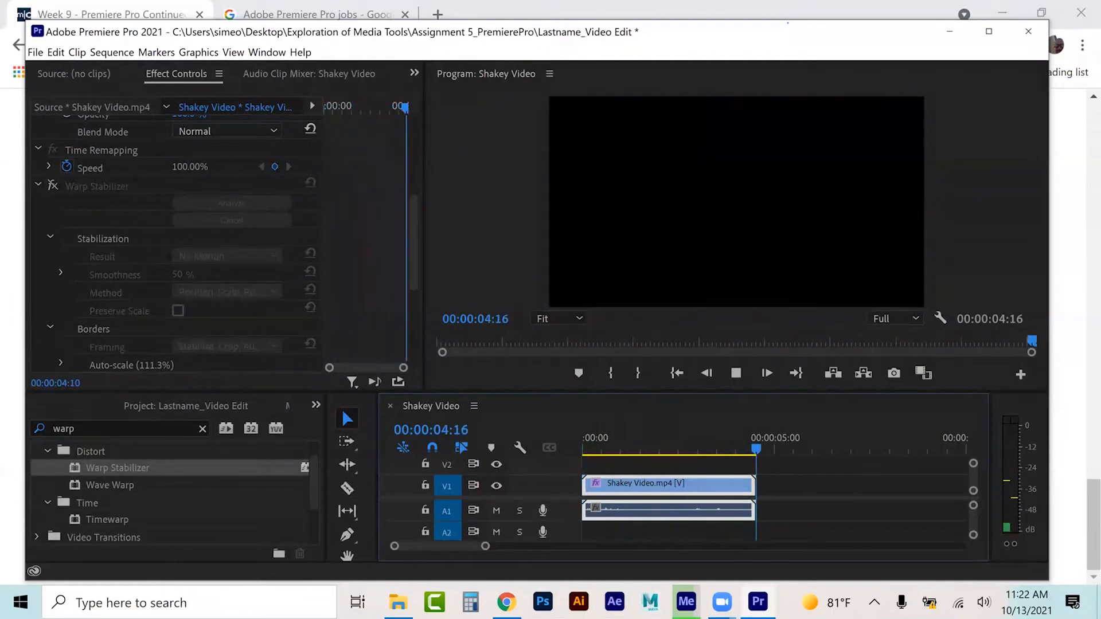
{"action": "key", "text": "space"}
{"action": "mouse_move", "coordinate": [725, 344]}
{"action": "left_mouse_down"}
{"action": "mouse_move", "coordinate": [908, 345]}
{"action": "mouse_move", "coordinate": [709, 348]}
{"action": "left_mouse_up"}
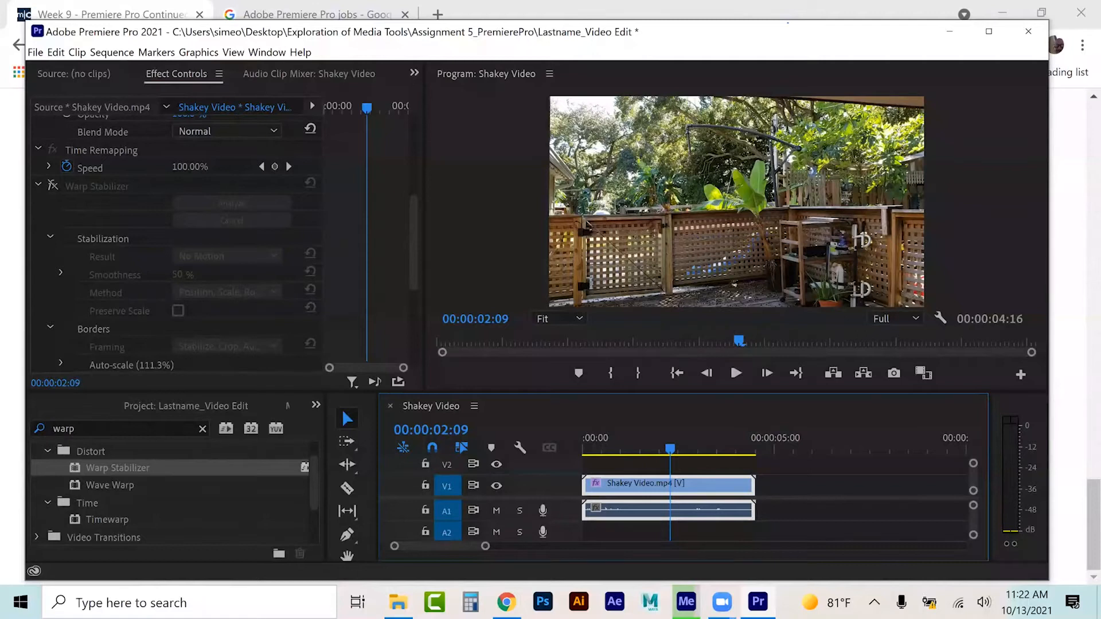
{"action": "left_click_drag", "start_coordinate": [739, 342], "coordinate": [564, 342]}
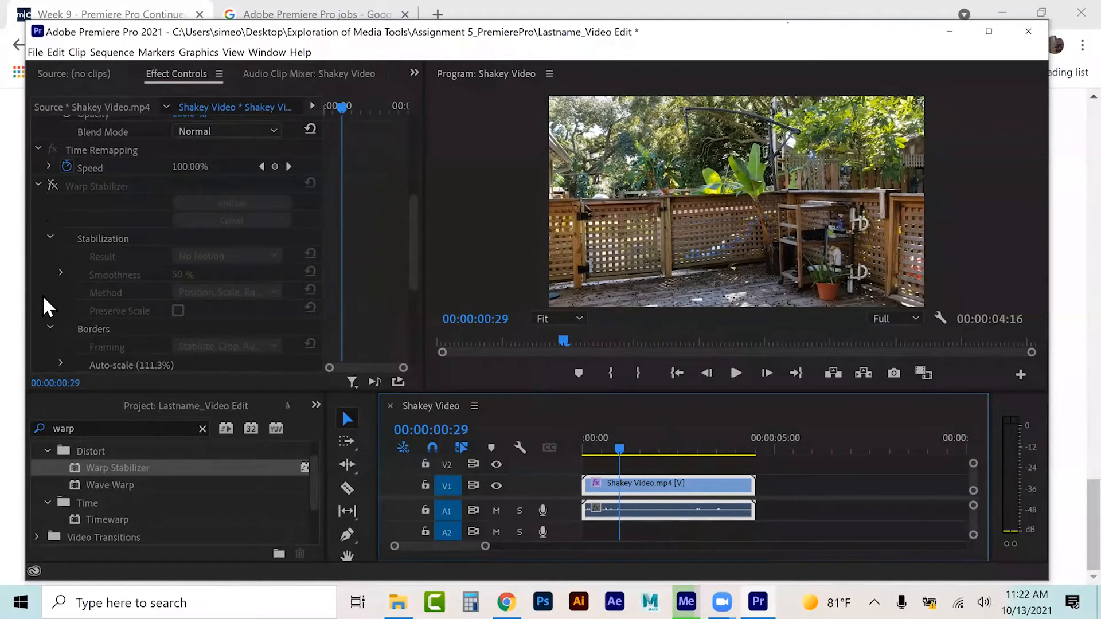
Step: Switch Warp Stabilizer back on for the clip and play the stabilized footage again
{"action": "scroll", "coordinate": [45, 295], "scroll_direction": "up", "scroll_amount": 1}
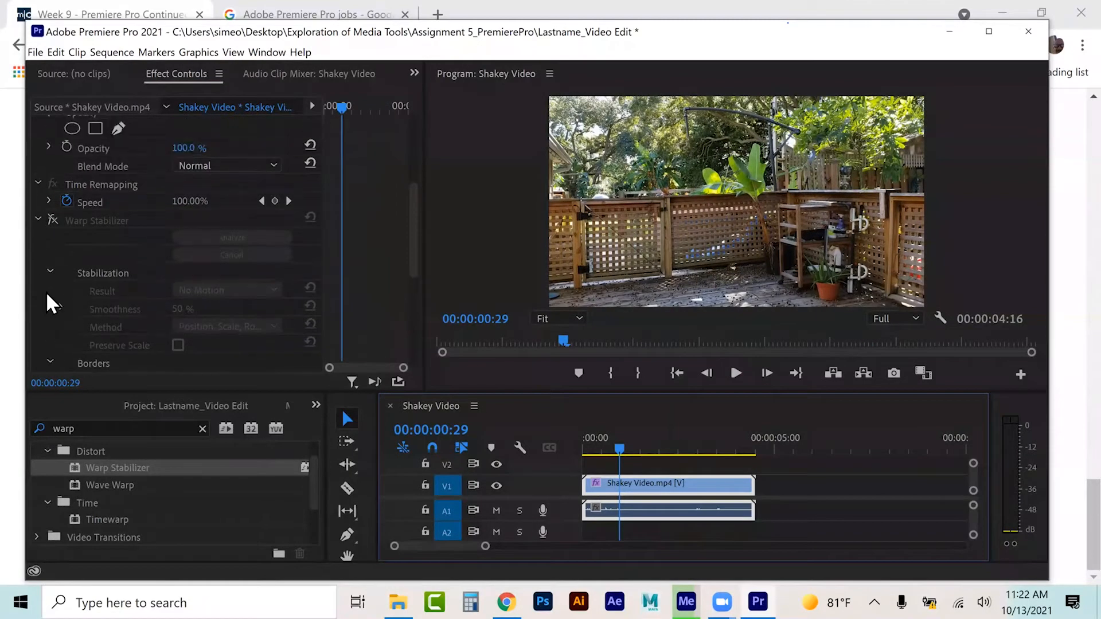
{"action": "left_click", "coordinate": [55, 221]}
{"action": "key", "text": "space"}
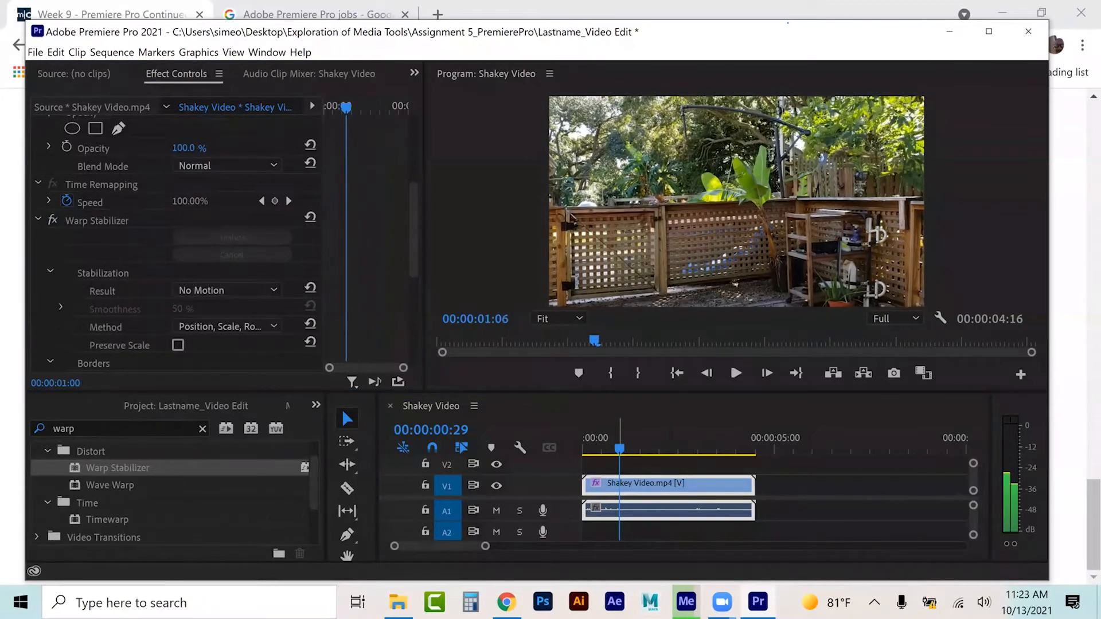
{"action": "key", "text": "space"}
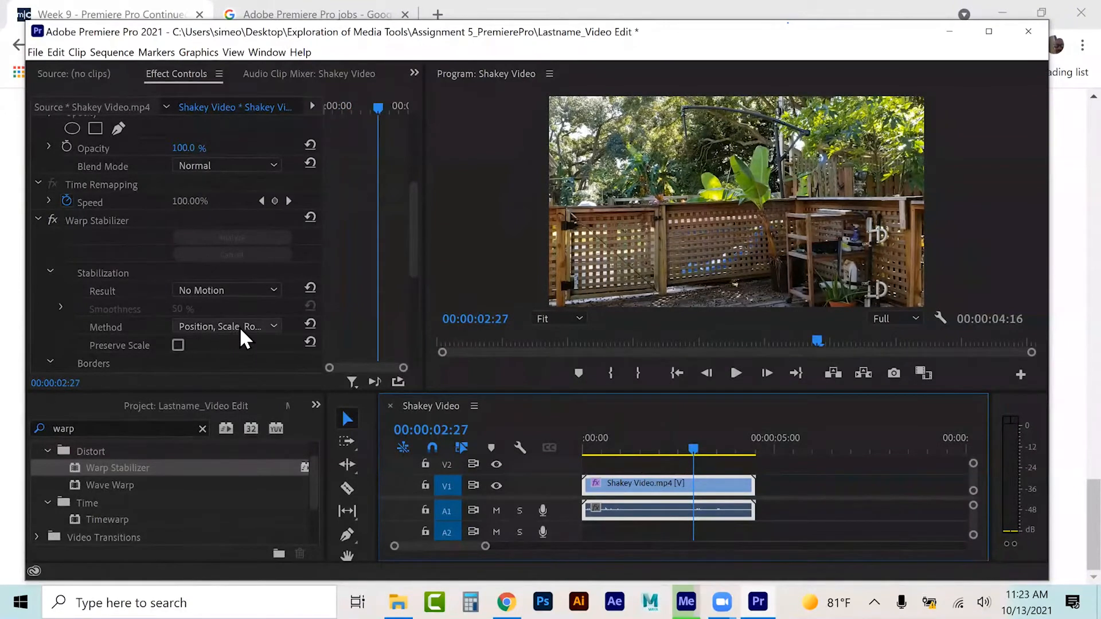
Step: Enable Preserve Scale in Warp Stabilizer and replay the clip from the start to check the result
{"action": "left_click", "coordinate": [177, 345]}
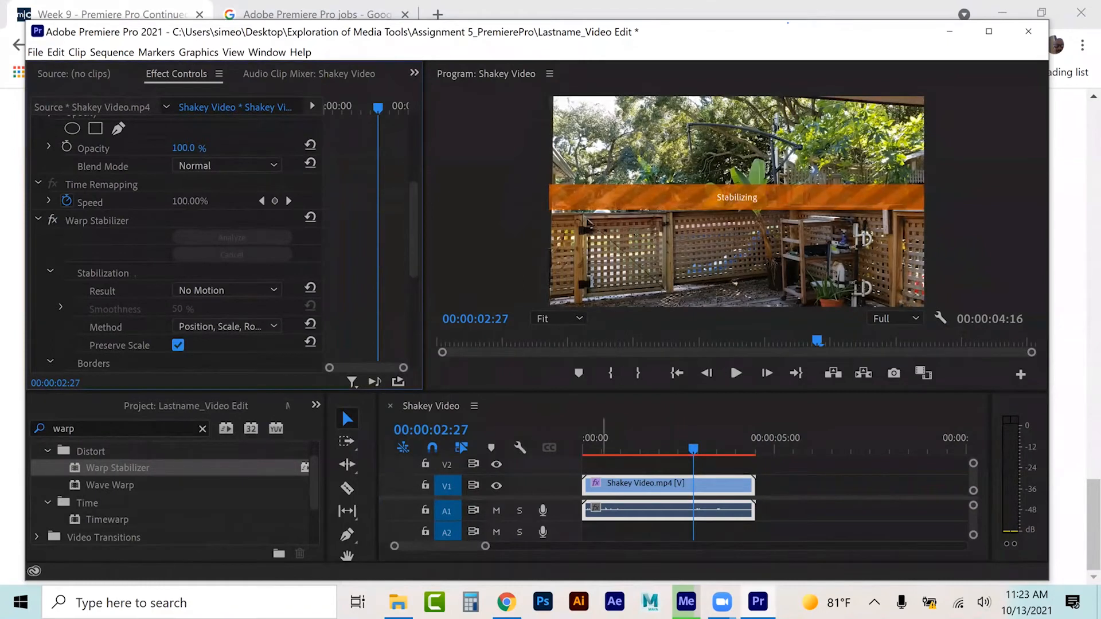
{"action": "left_click_drag", "start_coordinate": [620, 447], "coordinate": [583, 447]}
{"action": "key", "text": "space"}
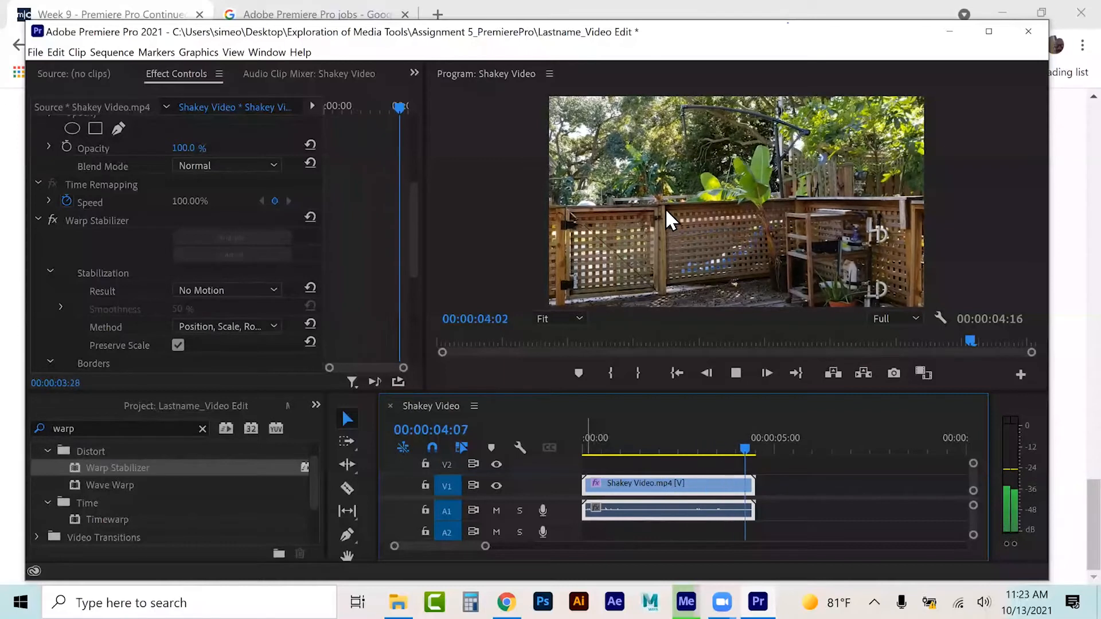
{"action": "key", "text": "Home"}
{"action": "key", "text": "space"}
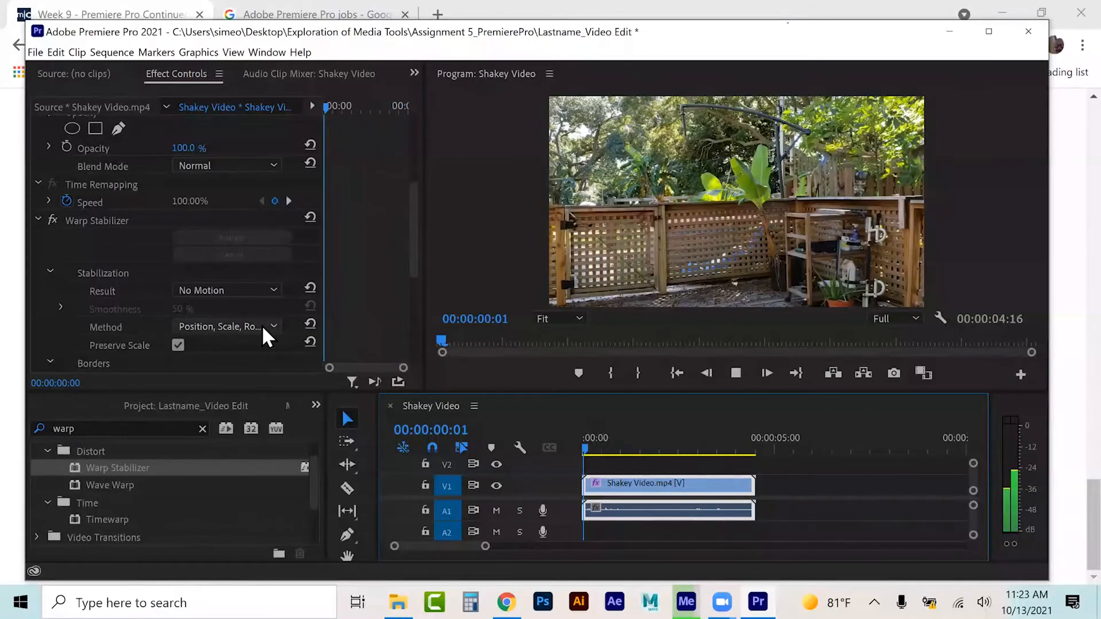
Step: Switch the Warp Stabilizer's Method to Perspective, then restore it to Position, Scale, Rotation
{"action": "key", "text": "space"}
{"action": "scroll", "coordinate": [261, 325], "scroll_direction": "down", "scroll_amount": 1}
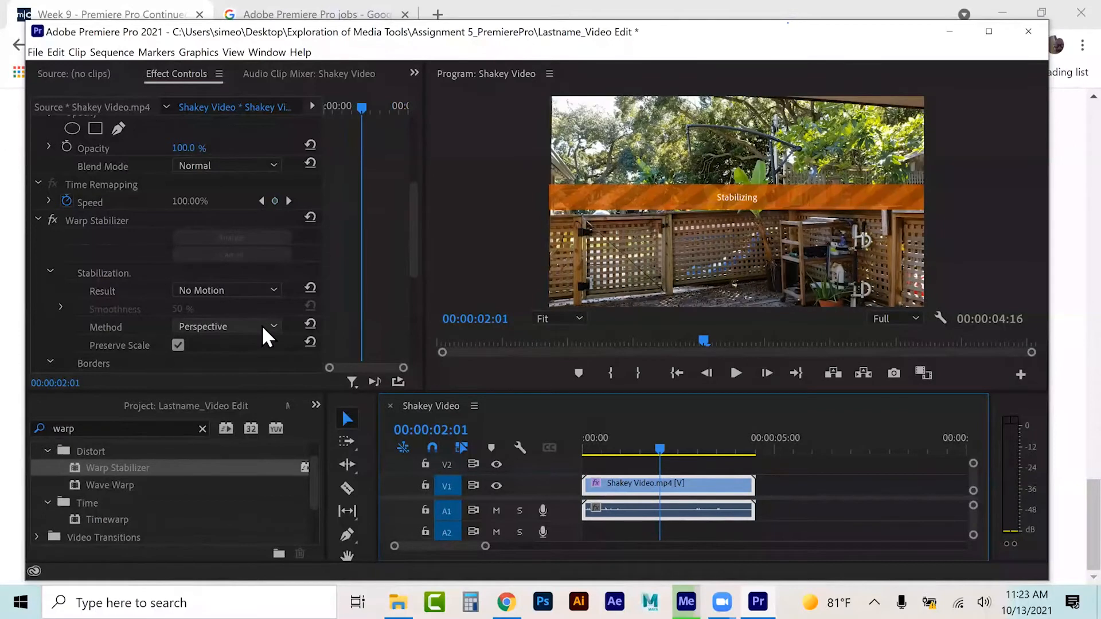
{"action": "left_click", "coordinate": [275, 324]}
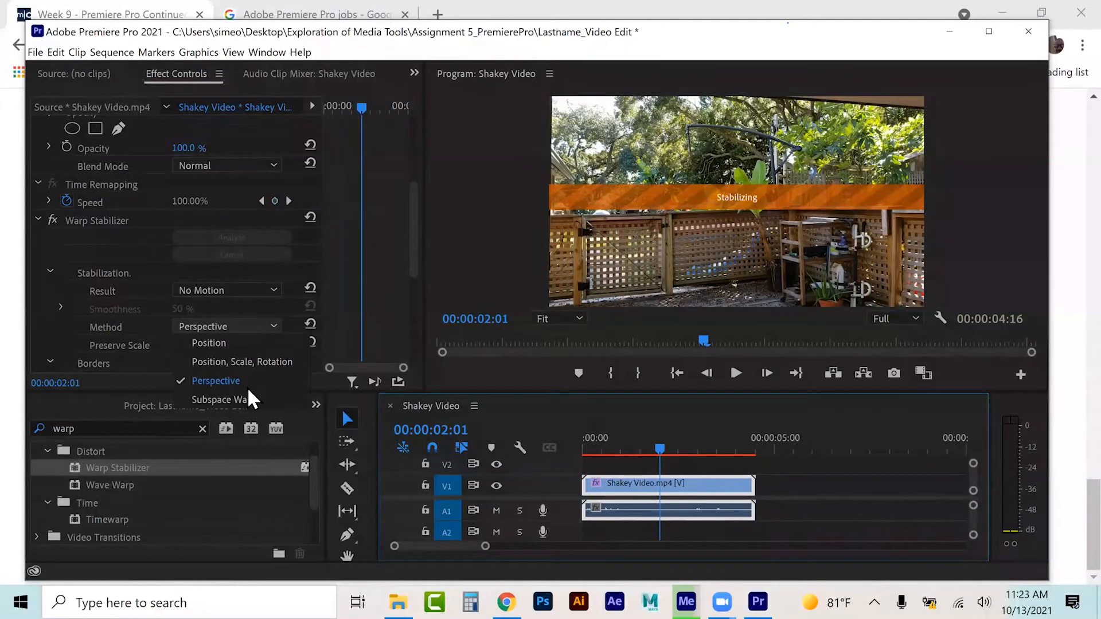
{"action": "left_click", "coordinate": [354, 268]}
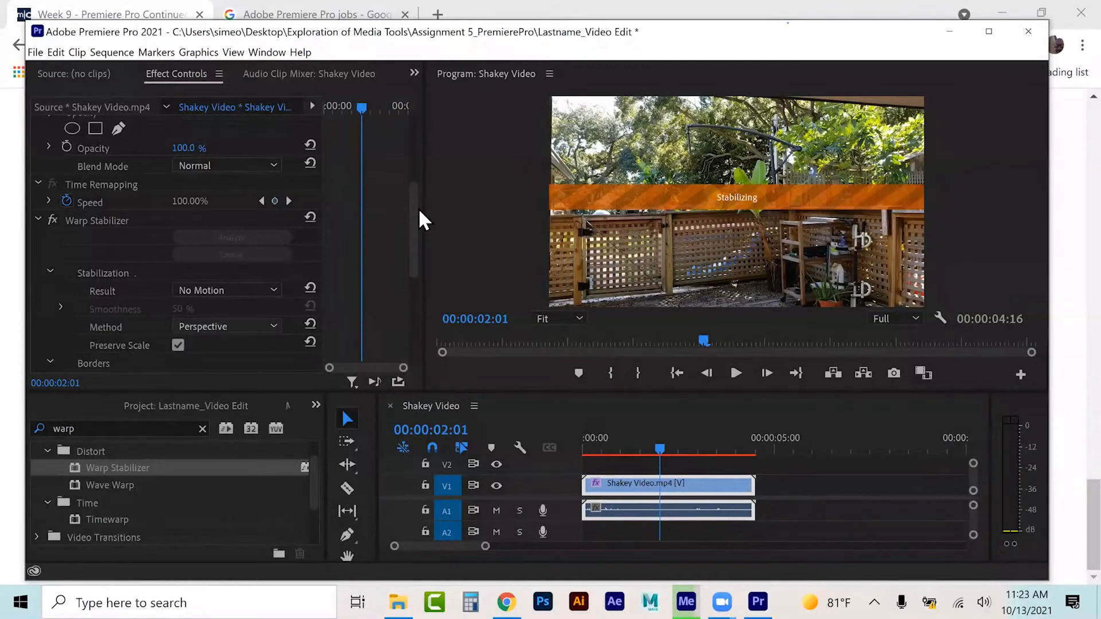
{"action": "scroll", "coordinate": [409, 256], "scroll_direction": "down", "scroll_amount": 4}
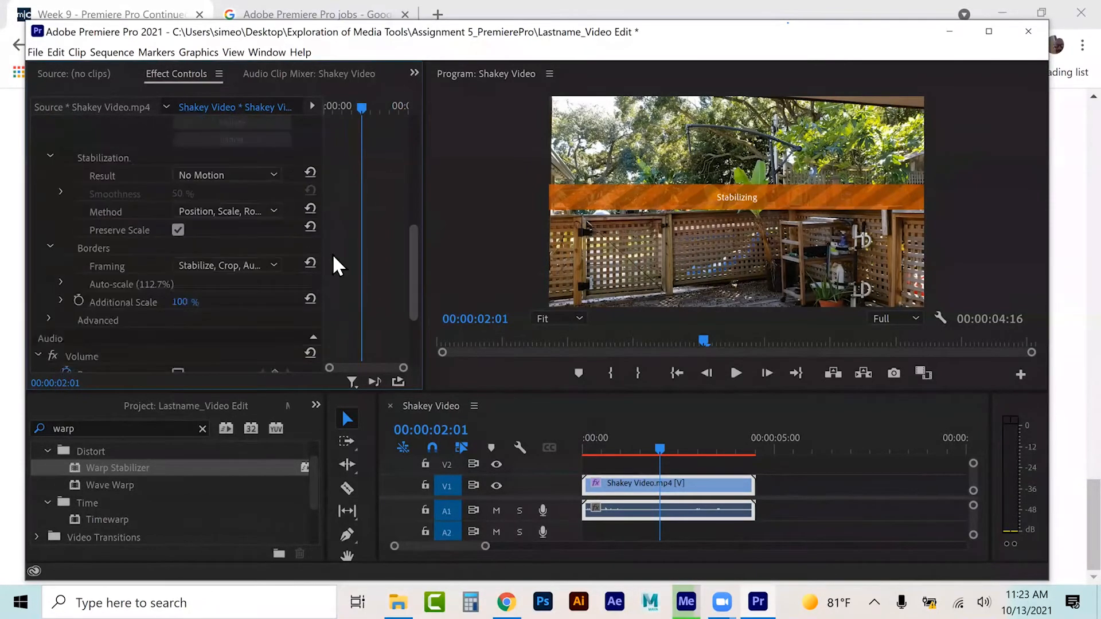
Step: Expand the Warp Stabilizer's Advanced settings and review the analysis, rolling shutter and synthesis options
{"action": "scroll", "coordinate": [334, 257], "scroll_direction": "down", "scroll_amount": 3}
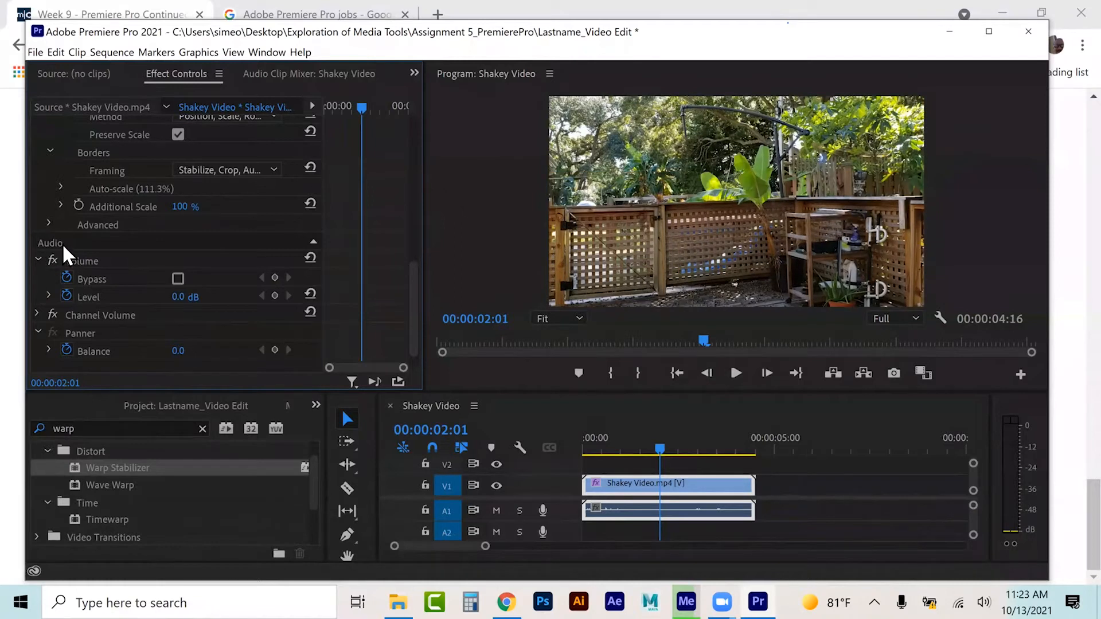
{"action": "left_click", "coordinate": [49, 223]}
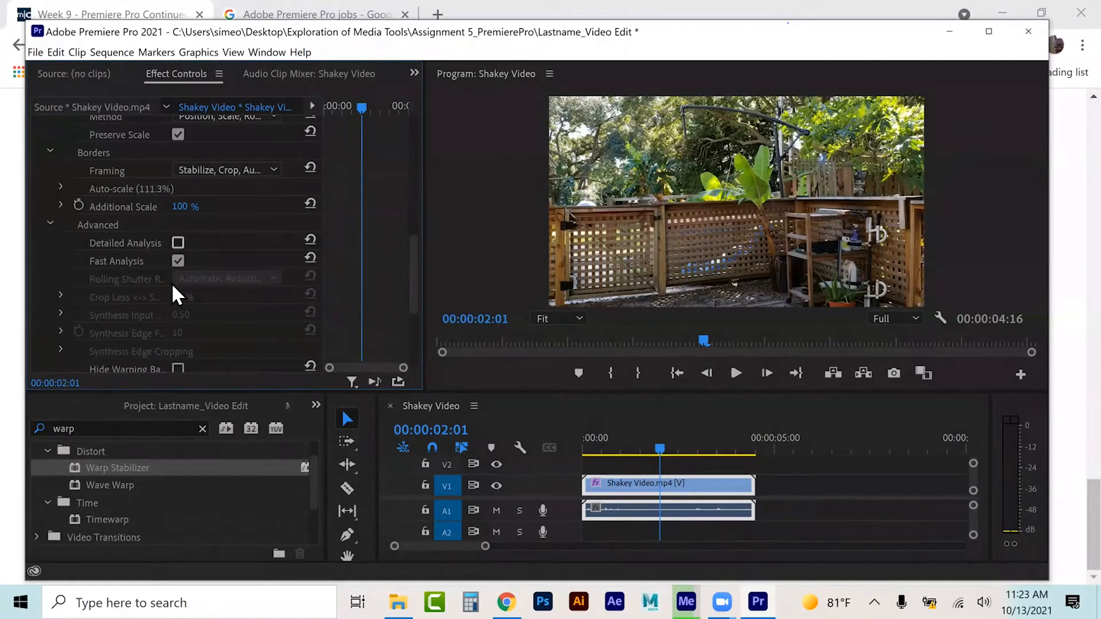
{"action": "left_click_drag", "start_coordinate": [415, 243], "coordinate": [420, 263]}
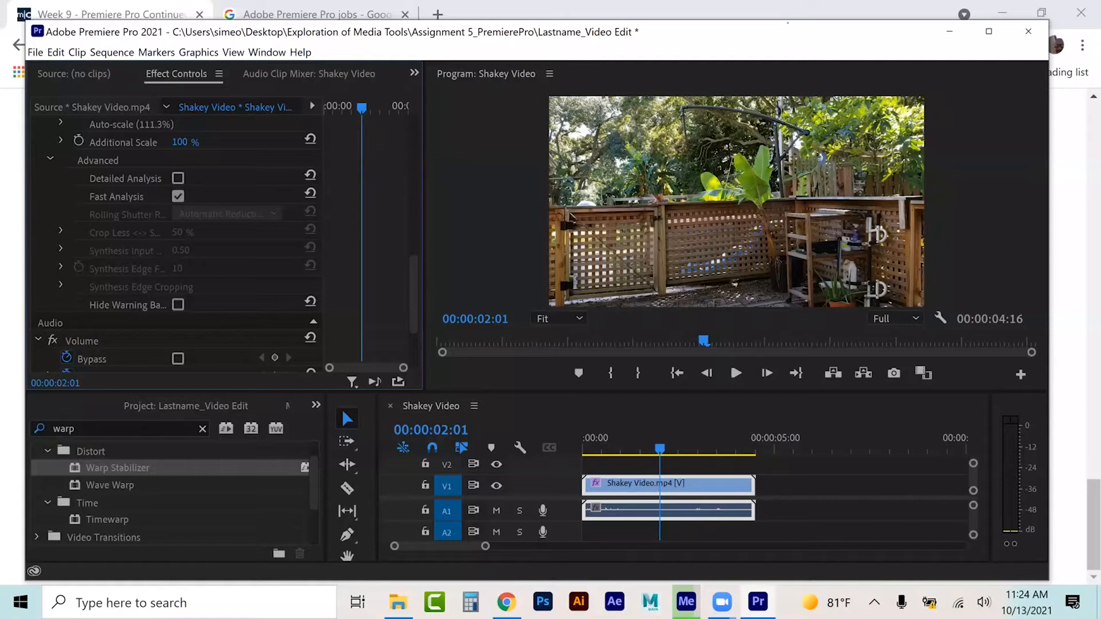
Step: Delete the Shakey Video clip from the timeline and remove the Shakey Video sequence from the project
{"action": "left_click", "coordinate": [207, 404]}
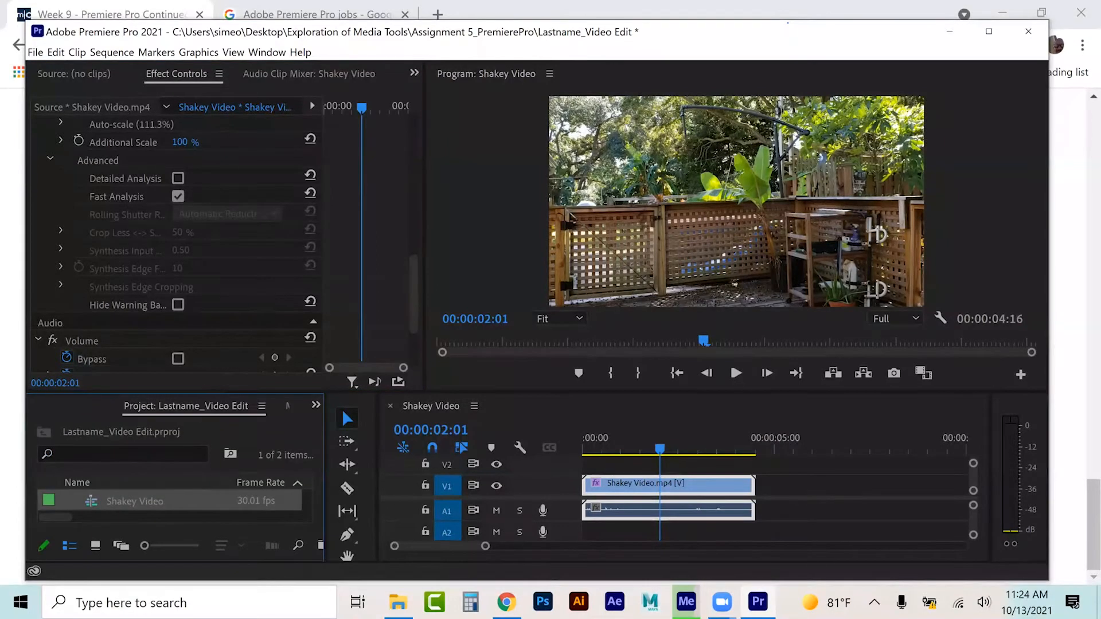
{"action": "left_click", "coordinate": [631, 434]}
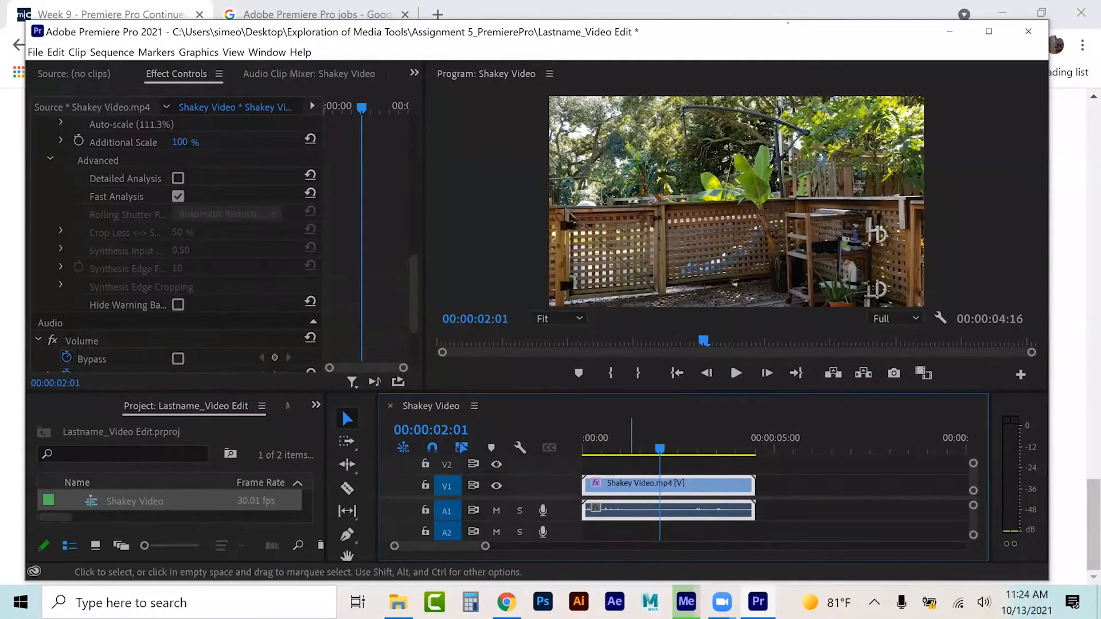
{"action": "key", "text": "Delete"}
{"action": "left_click", "coordinate": [134, 502]}
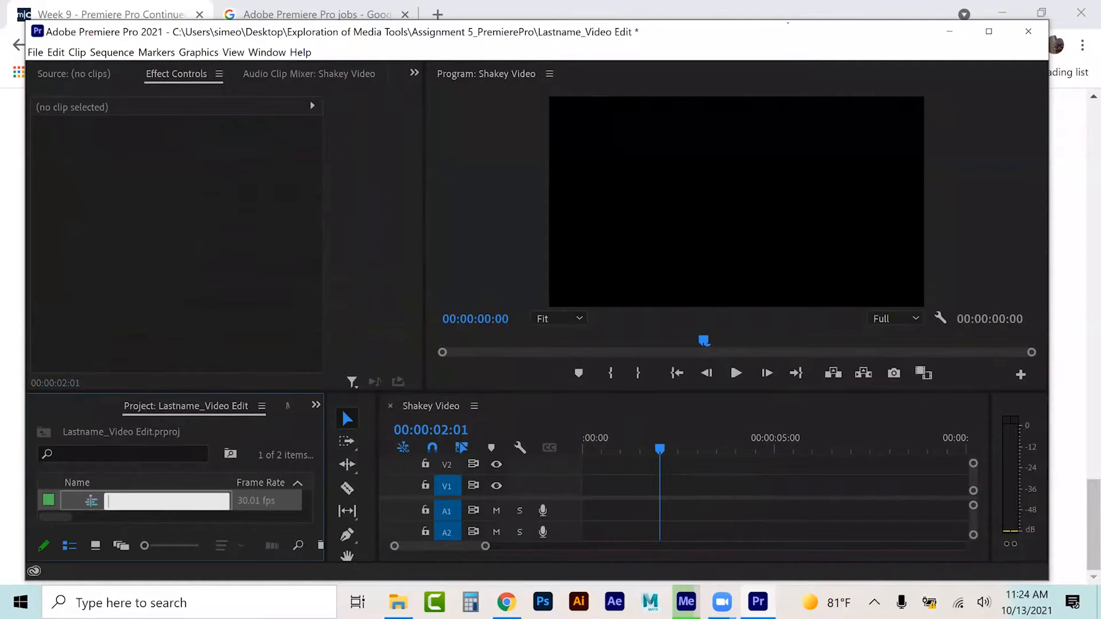
{"action": "key", "text": "Tab"}
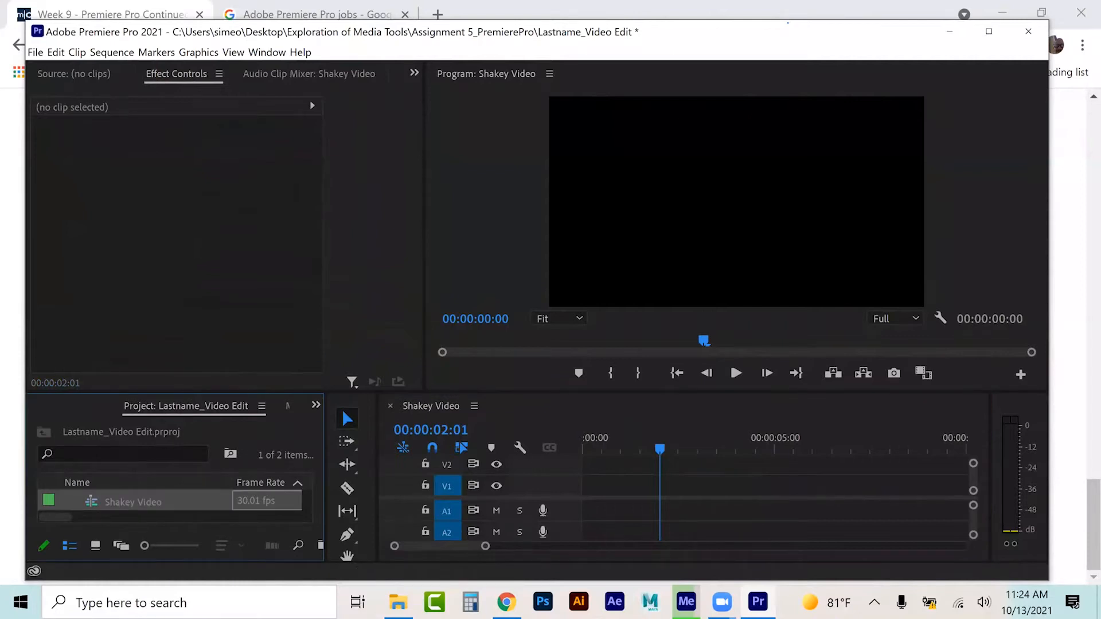
{"action": "key", "text": "Delete"}
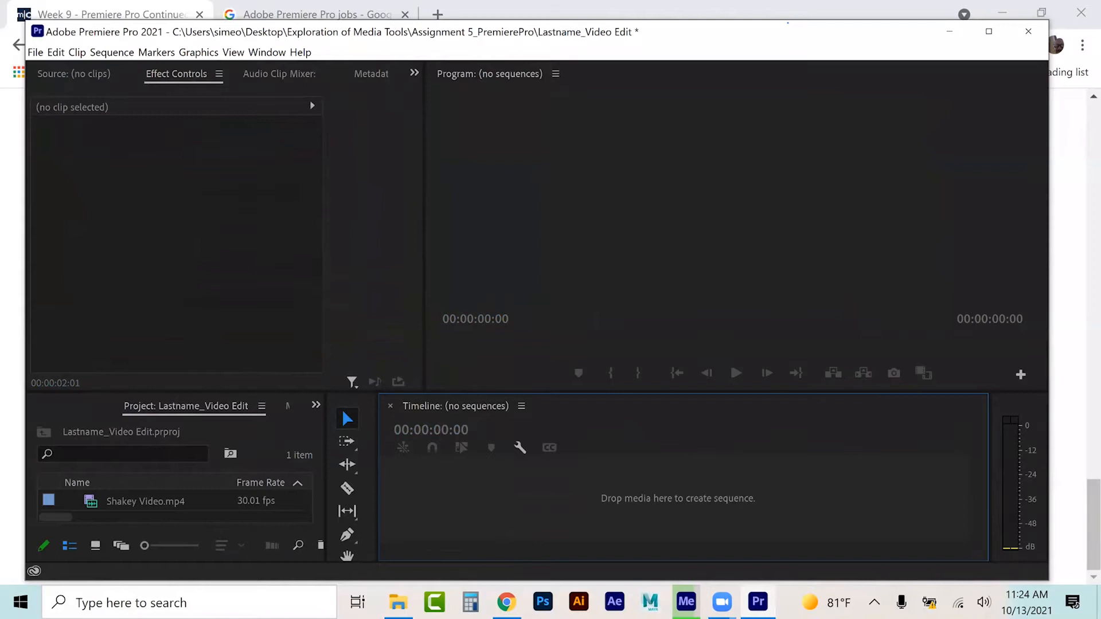
Step: Delete Shakey Video.mp4 from the project and slightly enlarge the project and timeline area
{"action": "left_click", "coordinate": [184, 502]}
{"action": "key", "text": "Delete"}
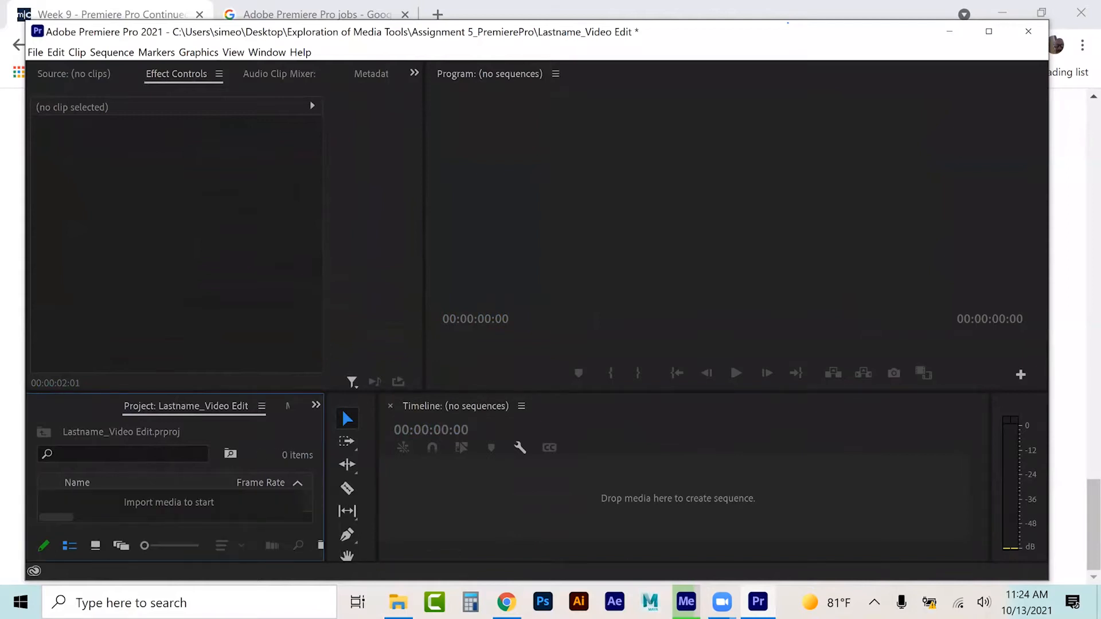
{"action": "left_click_drag", "start_coordinate": [204, 393], "coordinate": [213, 375]}
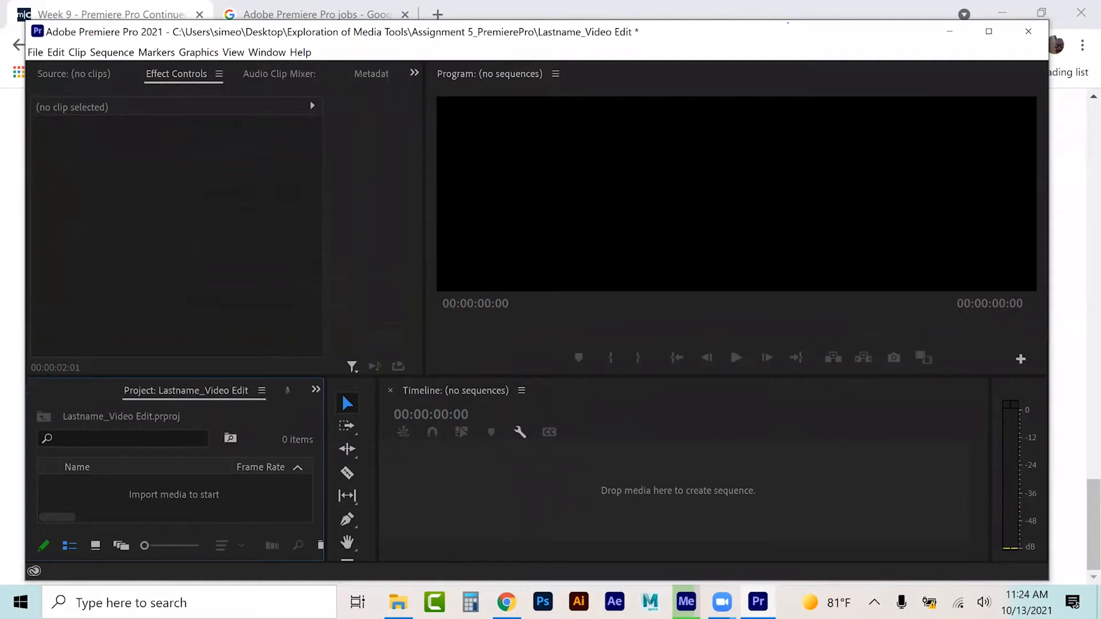
Step: Switch to File Explorer and open the Video Clips folder inside Assignment 5_PremierePro
{"action": "left_click", "coordinate": [398, 602]}
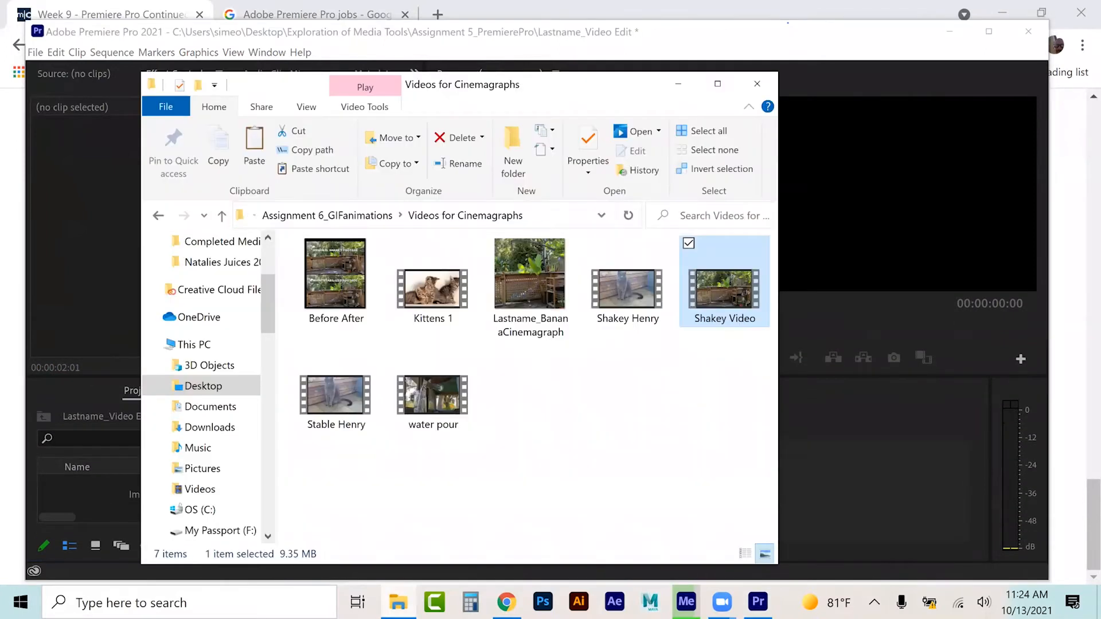
{"action": "left_click", "coordinate": [367, 218]}
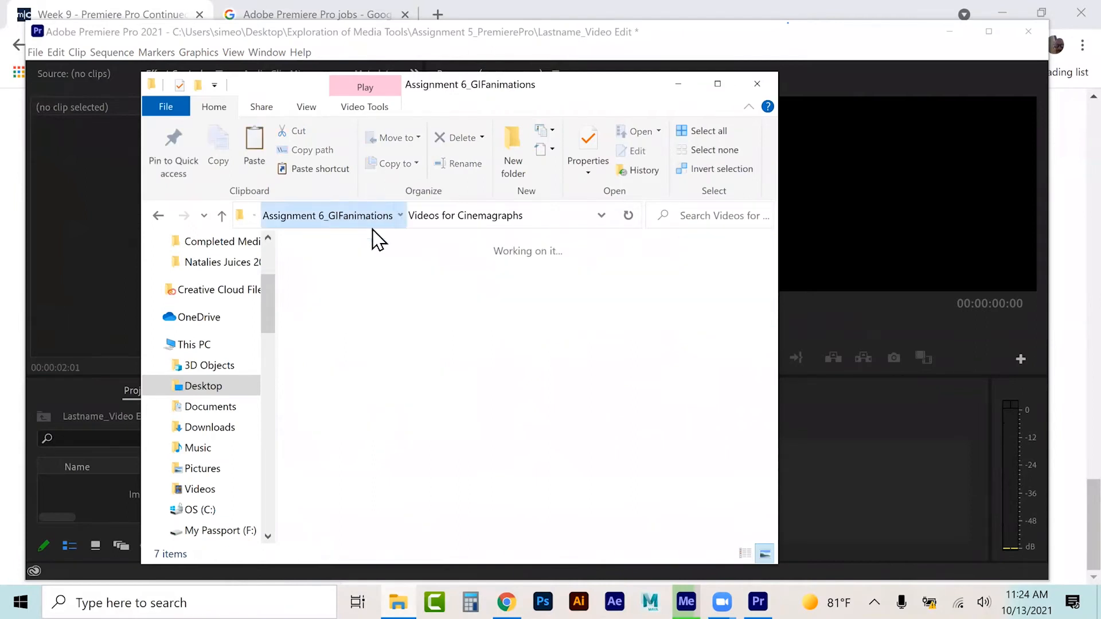
{"action": "left_click", "coordinate": [368, 216]}
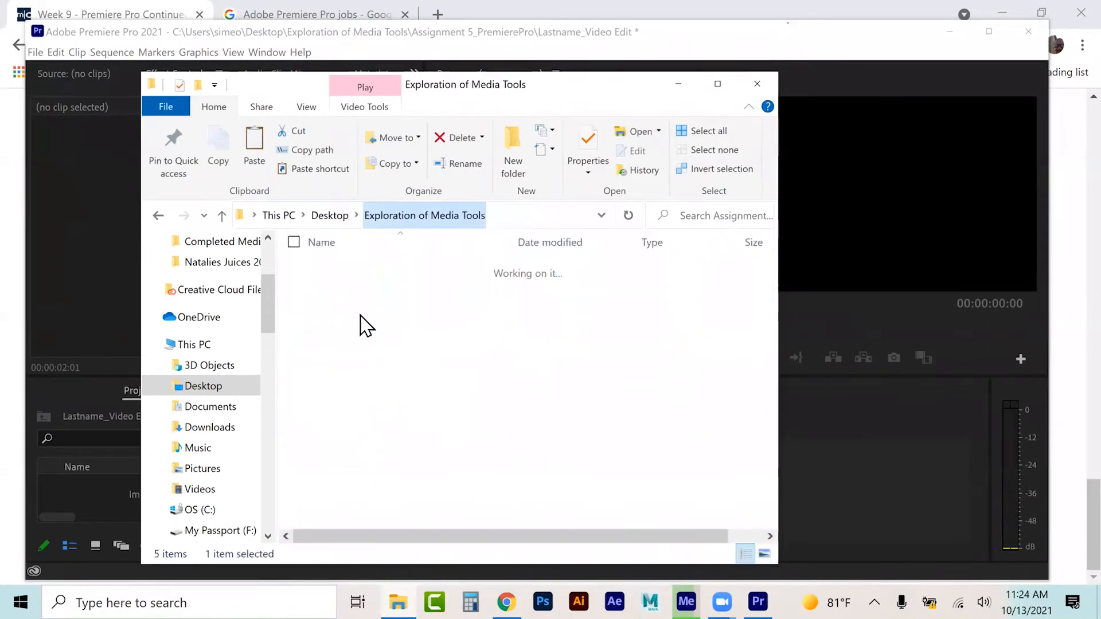
{"action": "left_click", "coordinate": [390, 358]}
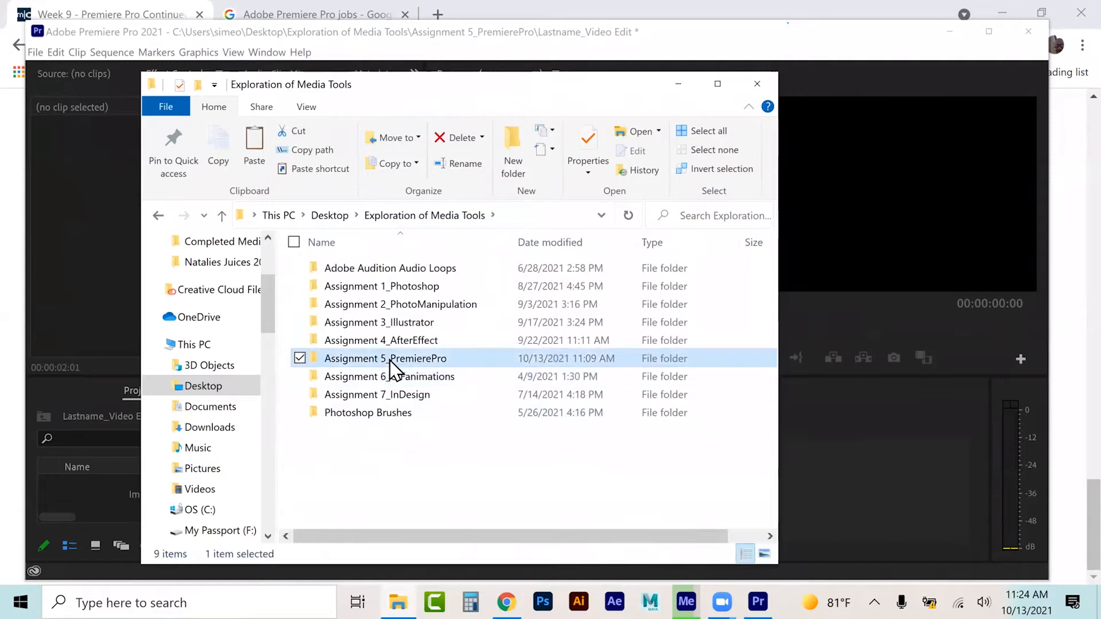
{"action": "double_click", "coordinate": [390, 360]}
{"action": "left_click", "coordinate": [386, 360]}
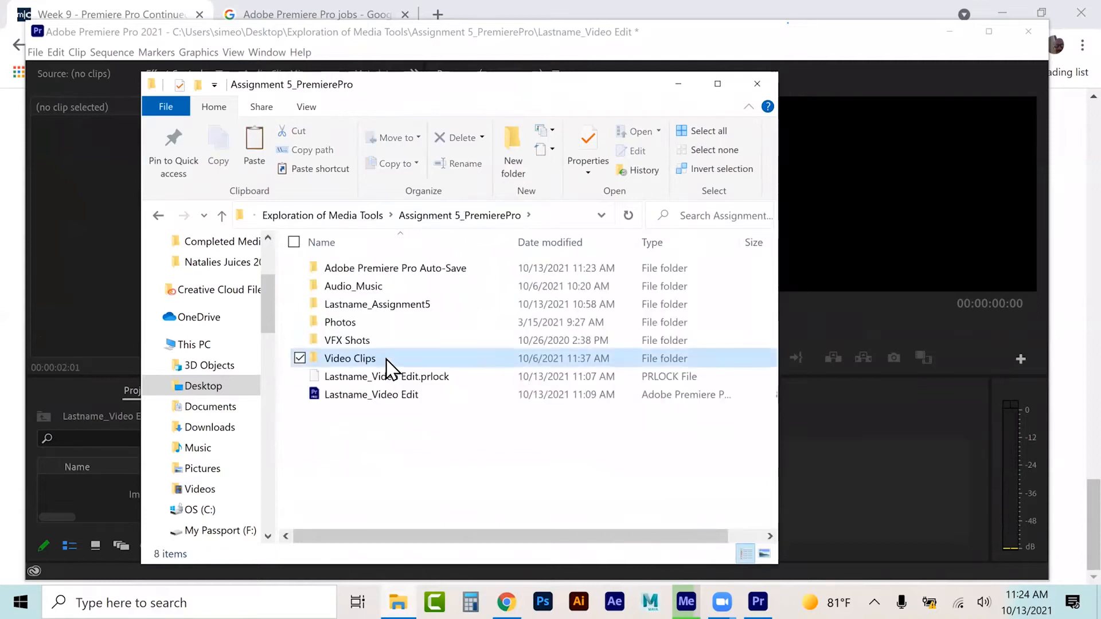
{"action": "double_click", "coordinate": [388, 360]}
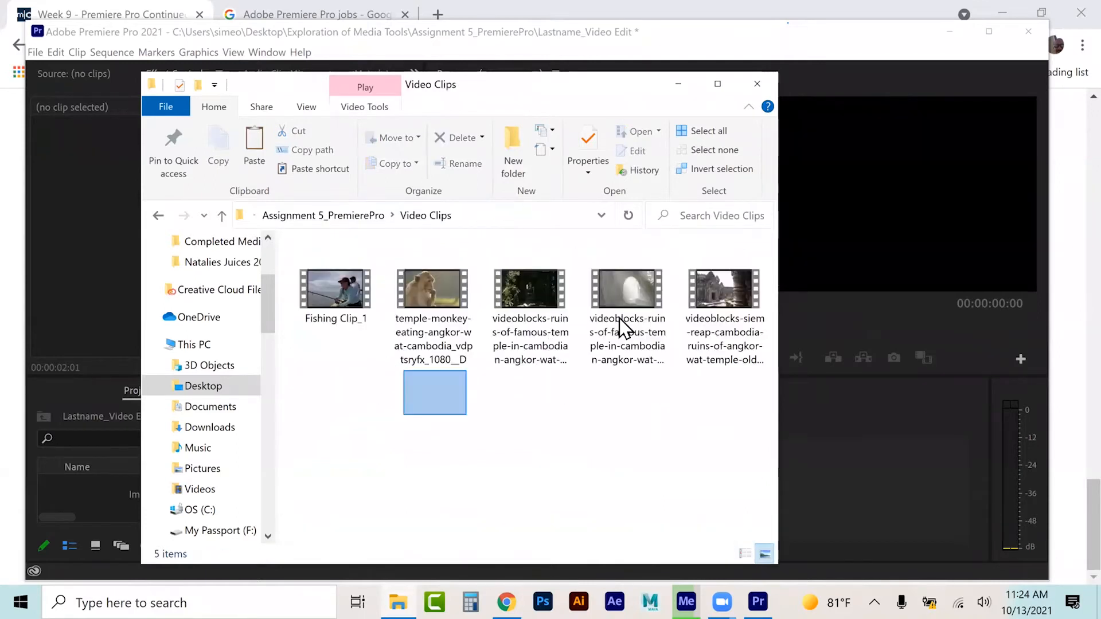
Step: Import the temple-monkey clip and the three videoblocks temple clips into the Premiere Pro project, leaving out Fishing Clip_1
{"action": "left_click", "coordinate": [700, 337], "text": "shift"}
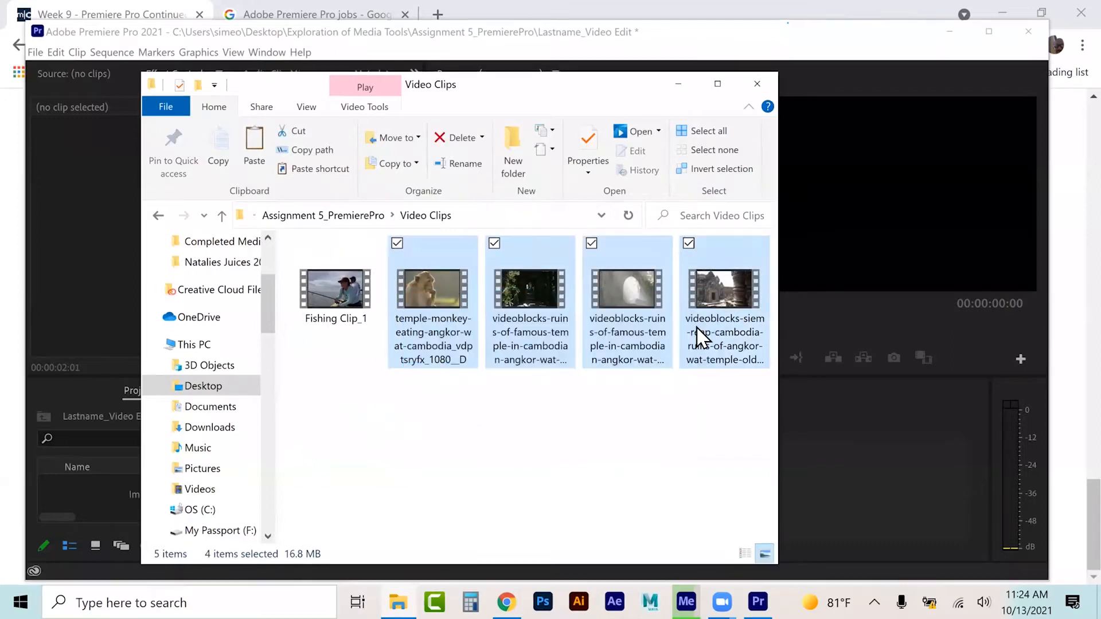
{"action": "left_click_drag", "start_coordinate": [428, 273], "coordinate": [86, 493]}
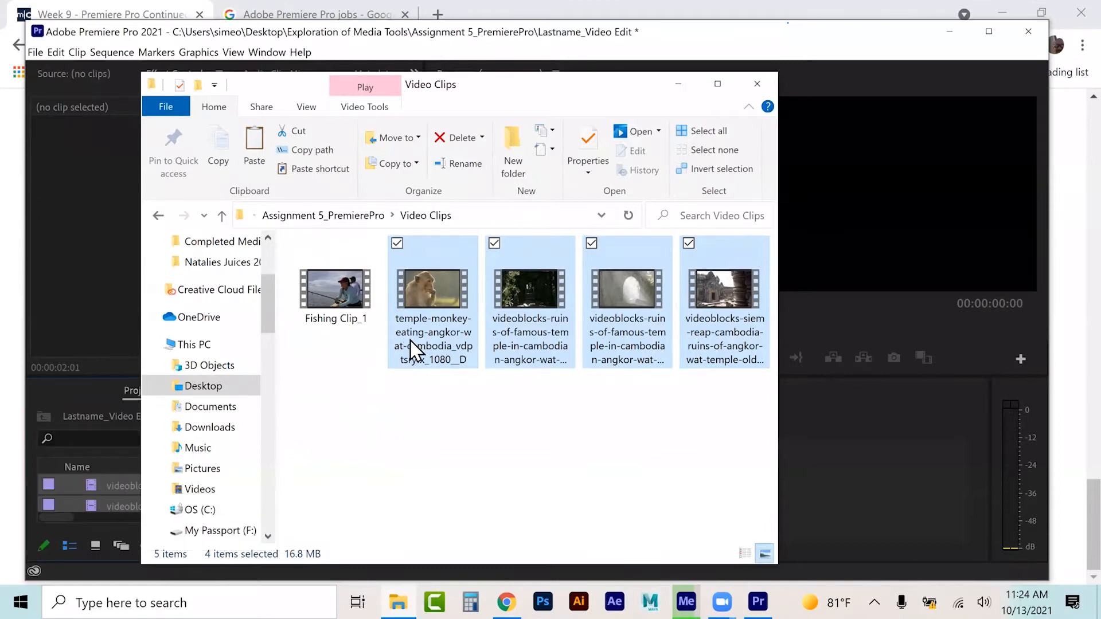
{"action": "left_click", "coordinate": [677, 84]}
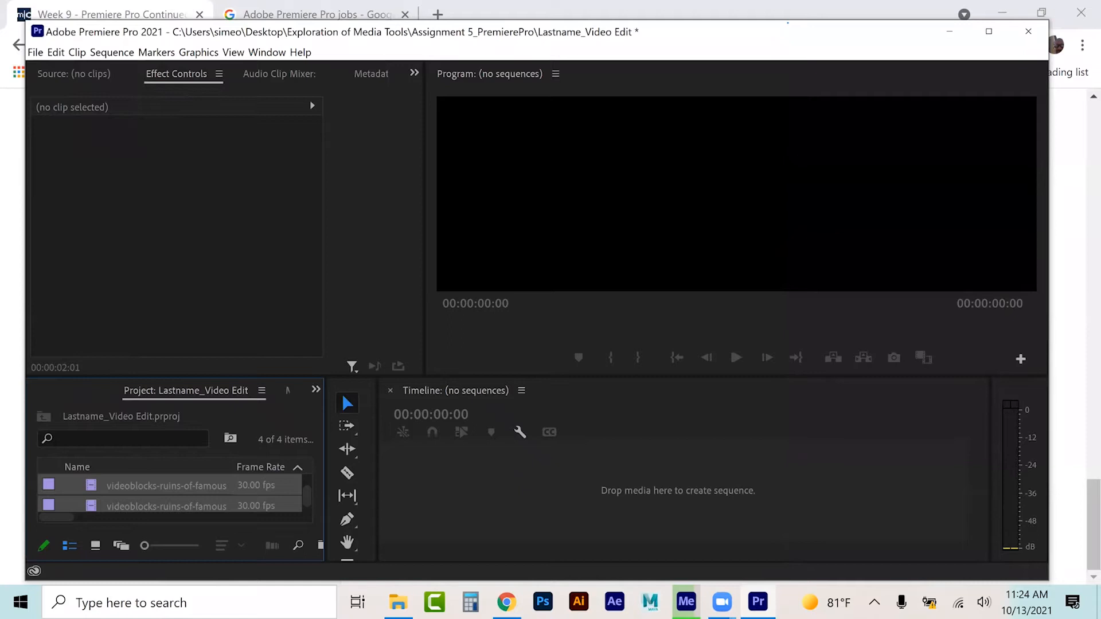
Step: Create a sequence from the four imported clips and preview it from the start through to the last clip
{"action": "scroll", "coordinate": [170, 495], "scroll_direction": "down", "scroll_amount": 1}
{"action": "scroll", "coordinate": [169, 496], "scroll_direction": "up", "scroll_amount": 3}
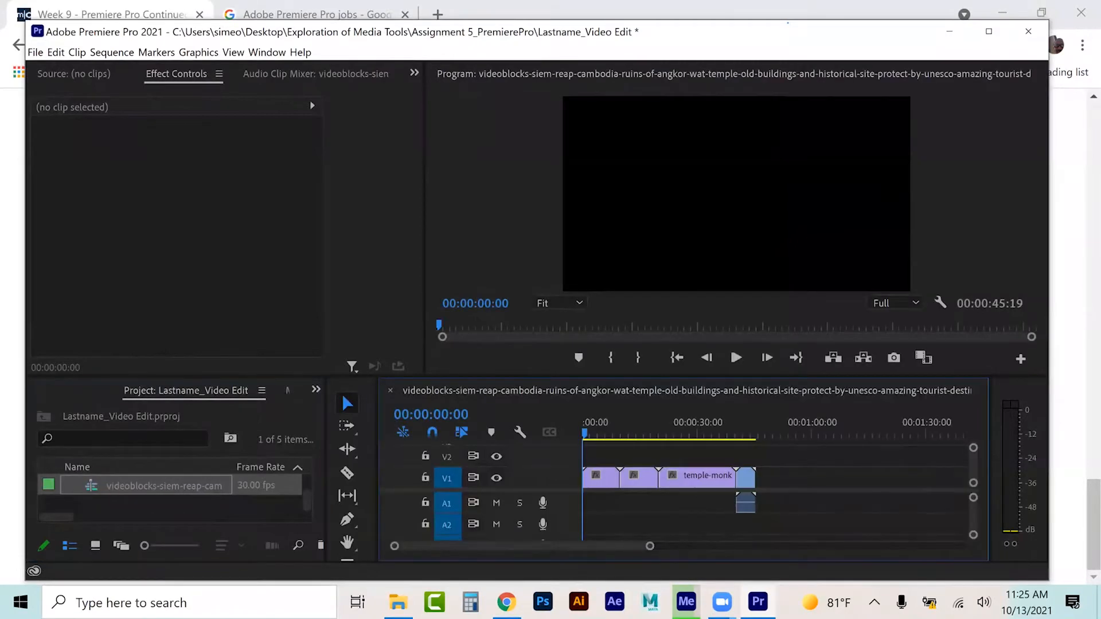
{"action": "key", "text": "space"}
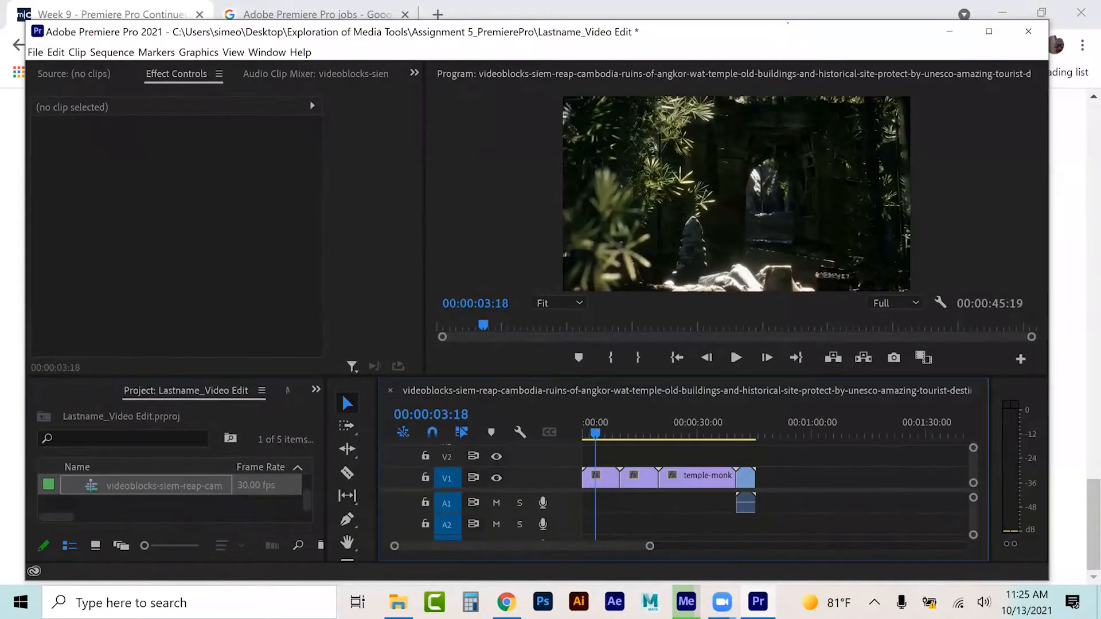
{"action": "left_click_drag", "start_coordinate": [596, 433], "coordinate": [748, 433]}
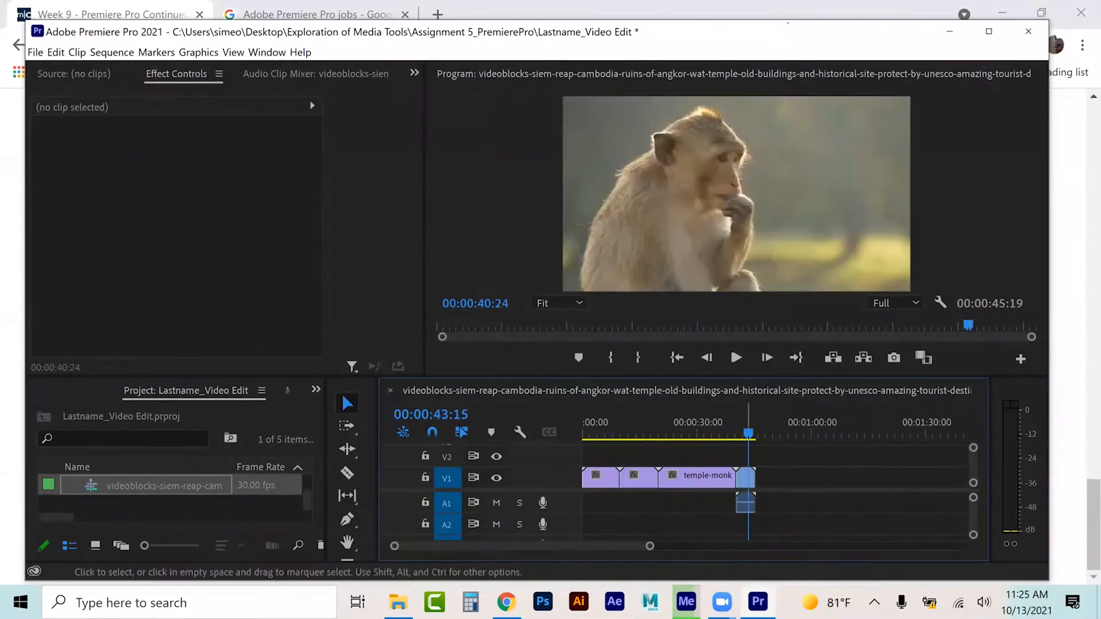
Step: Unlink the last temple clip's audio from its video and delete the audio from track A1
{"action": "left_click", "coordinate": [744, 478]}
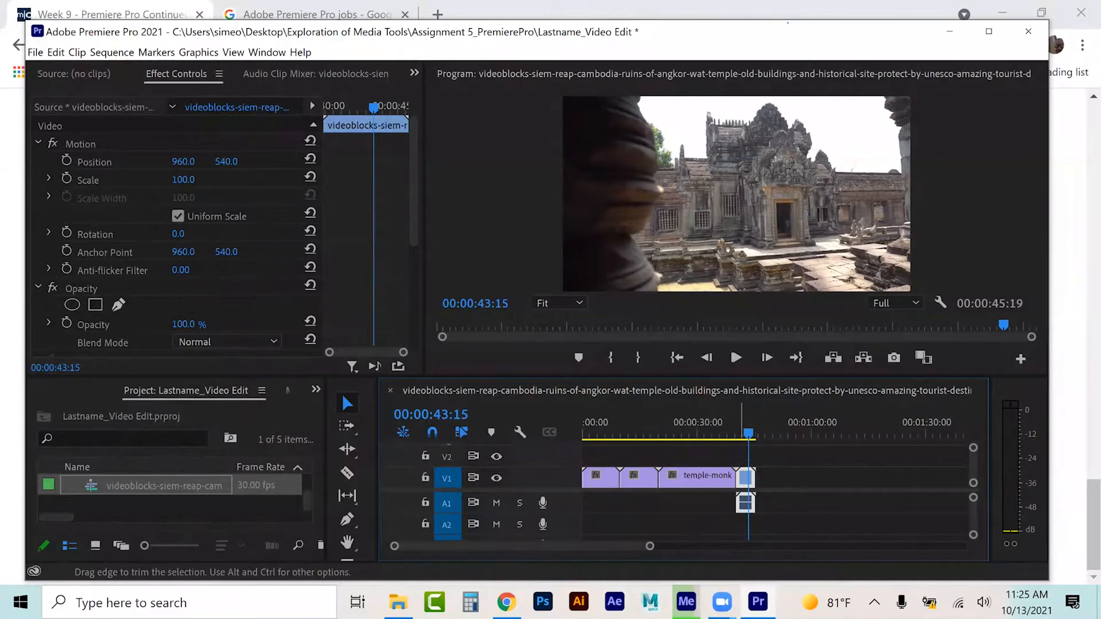
{"action": "right_click", "coordinate": [744, 478]}
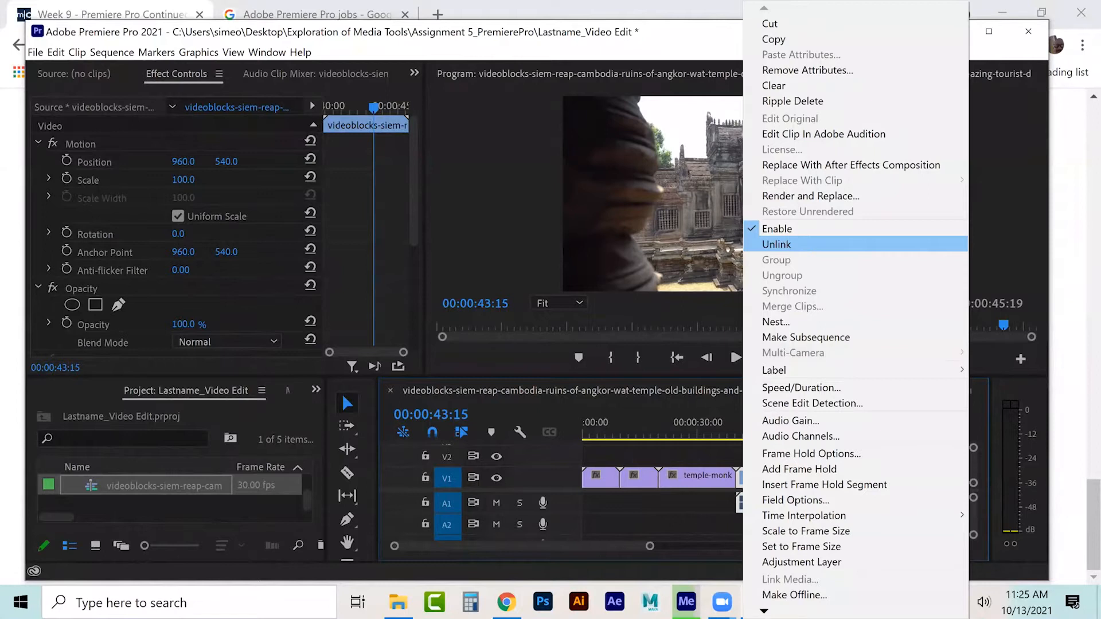
{"action": "left_click", "coordinate": [776, 244]}
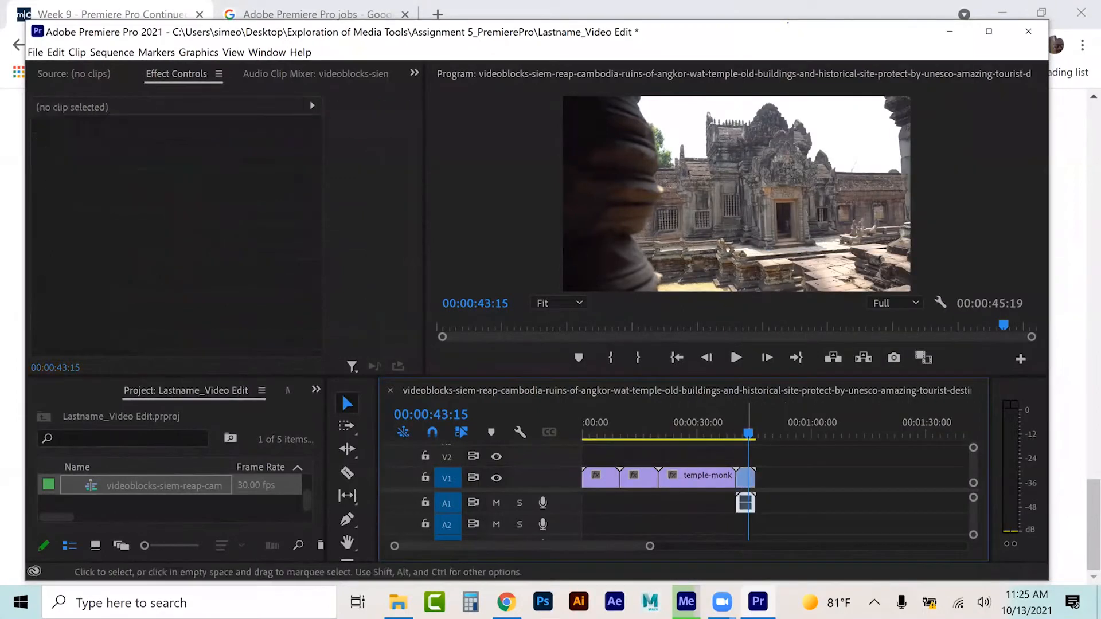
{"action": "left_click", "coordinate": [745, 503]}
{"action": "key", "text": "Delete"}
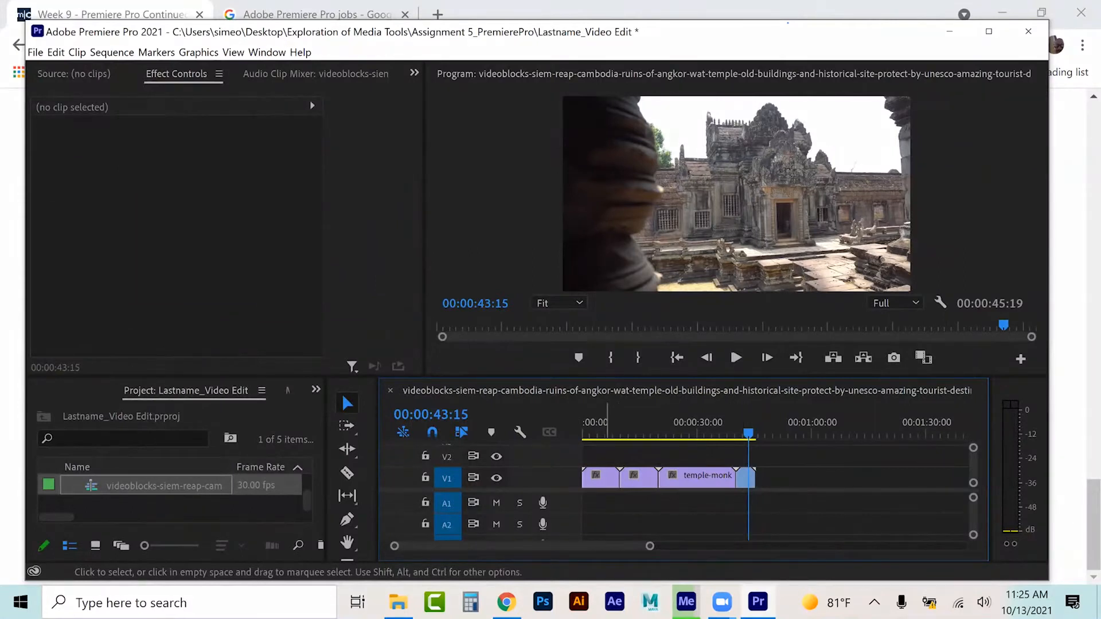
Step: Shift all four V1 clips together by about 3 seconds to leave a gap at the sequence start, and scrub through them
{"action": "left_click_drag", "start_coordinate": [599, 450], "coordinate": [803, 486]}
{"action": "left_click_drag", "start_coordinate": [606, 477], "coordinate": [617, 477]}
{"action": "left_click", "coordinate": [617, 456]}
{"action": "left_click_drag", "start_coordinate": [614, 421], "coordinate": [755, 421]}
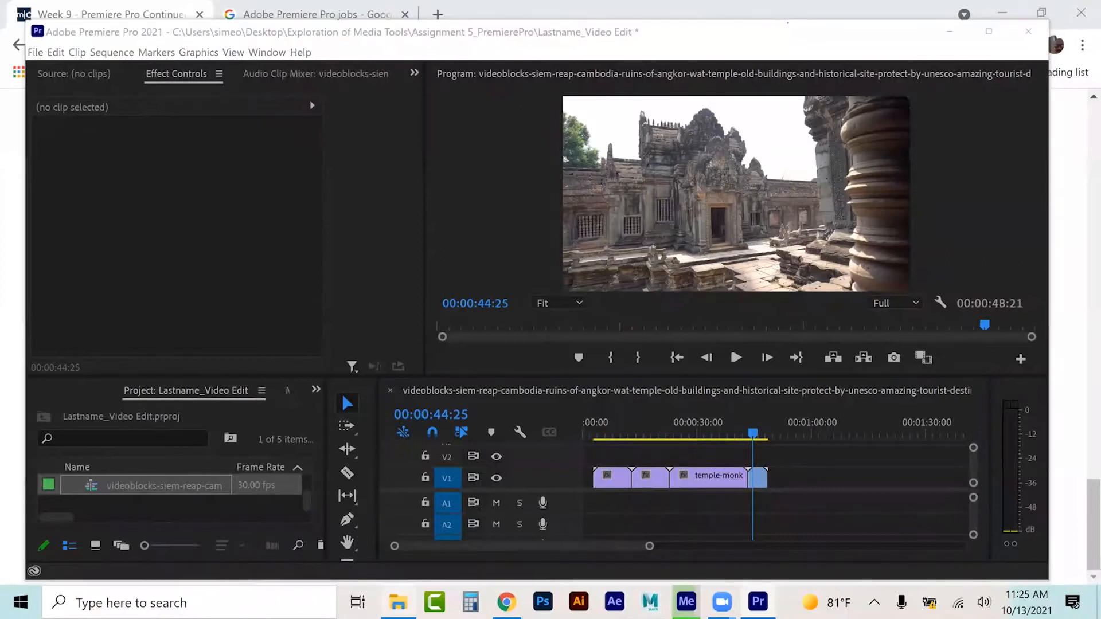
Step: Import the gypsy-style-french background music from the Audio_Music folder in Assignment 5_PremierePro into the project
{"action": "key", "text": "alt+Tab"}
{"action": "left_click", "coordinate": [326, 224]}
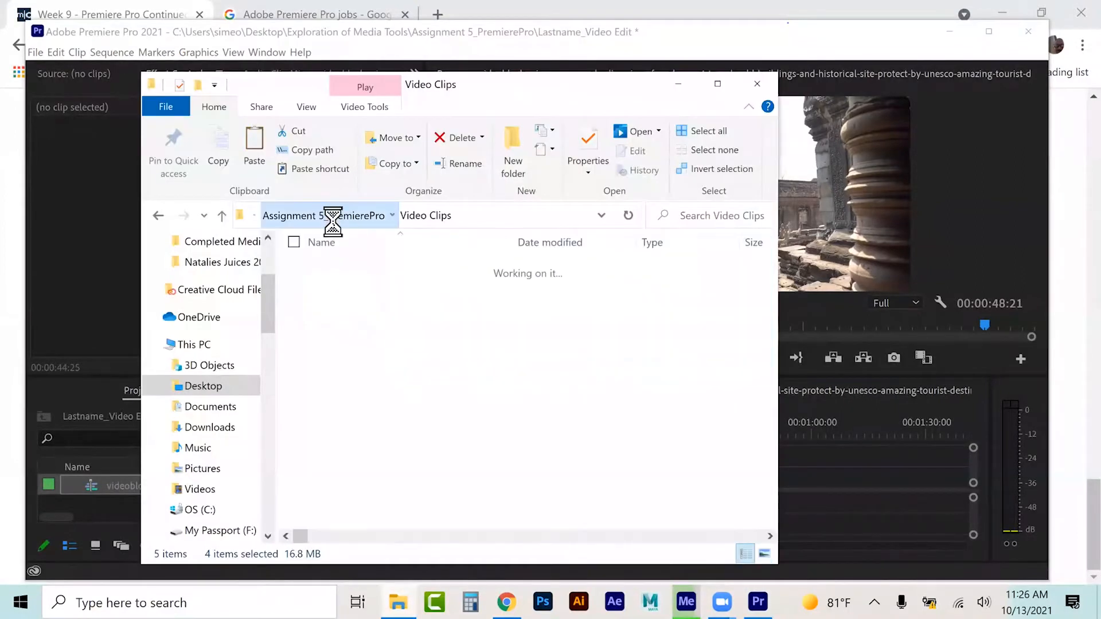
{"action": "left_click", "coordinate": [350, 288]}
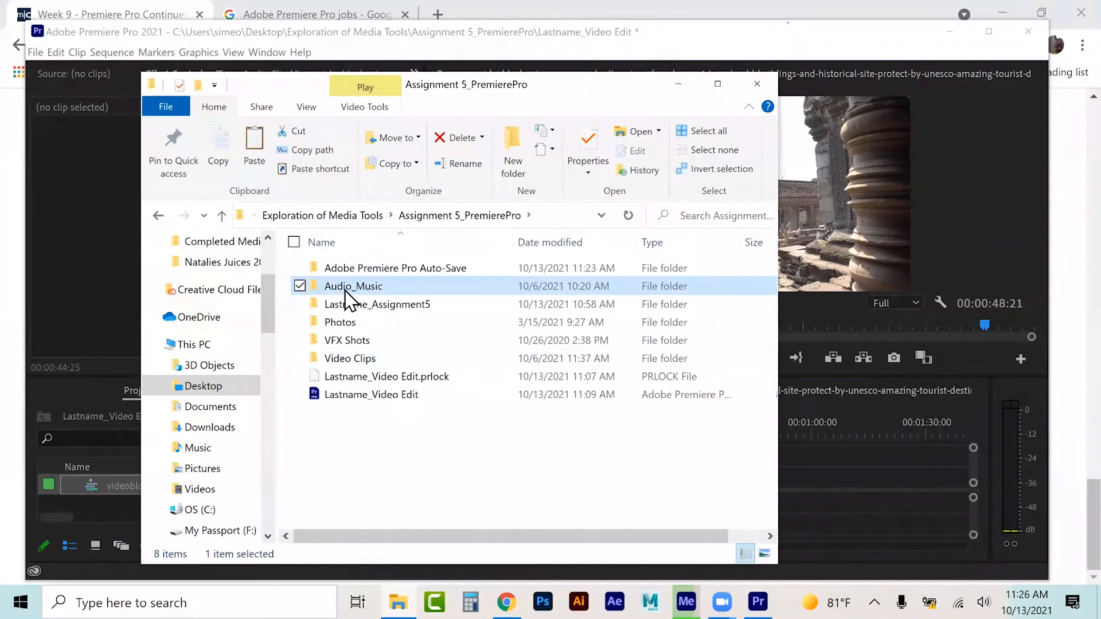
{"action": "double_click", "coordinate": [348, 289]}
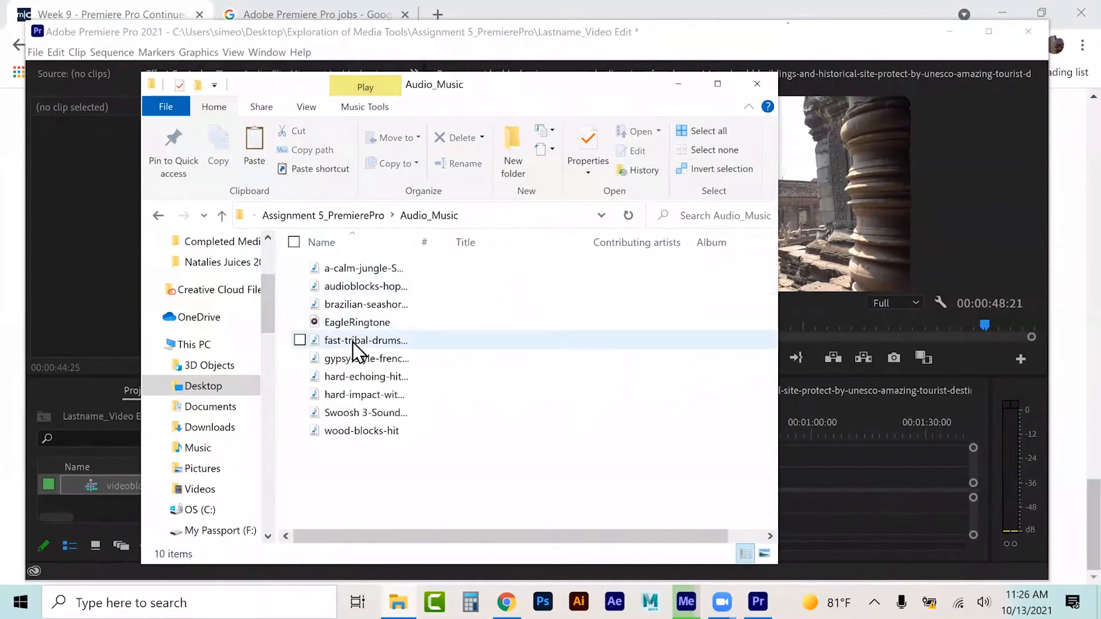
{"action": "left_click", "coordinate": [367, 359]}
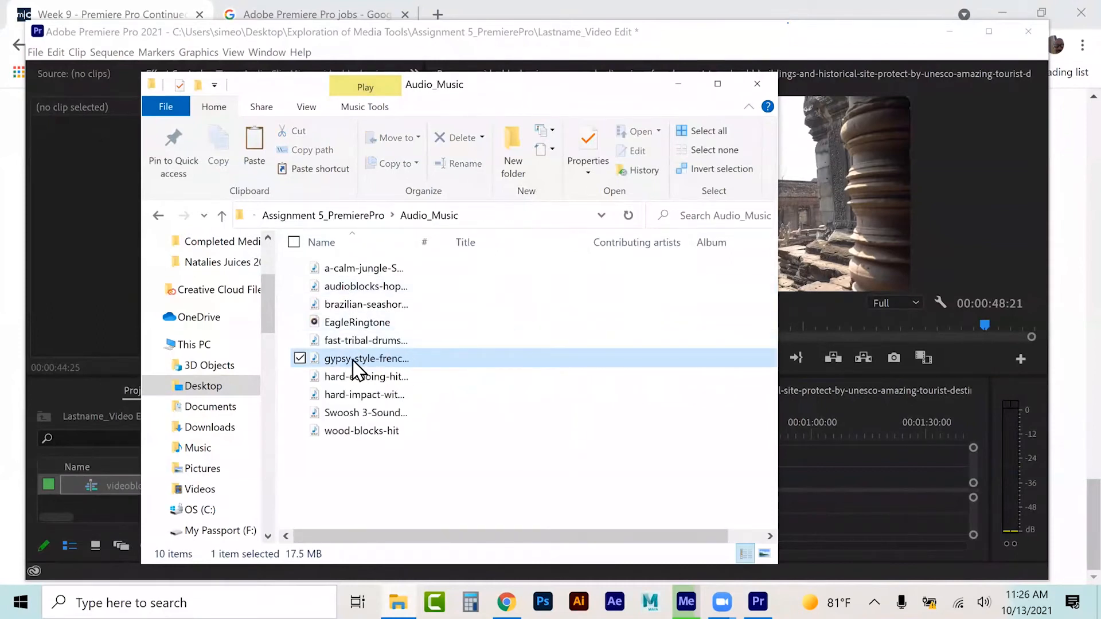
{"action": "left_click_drag", "start_coordinate": [360, 370], "coordinate": [111, 490]}
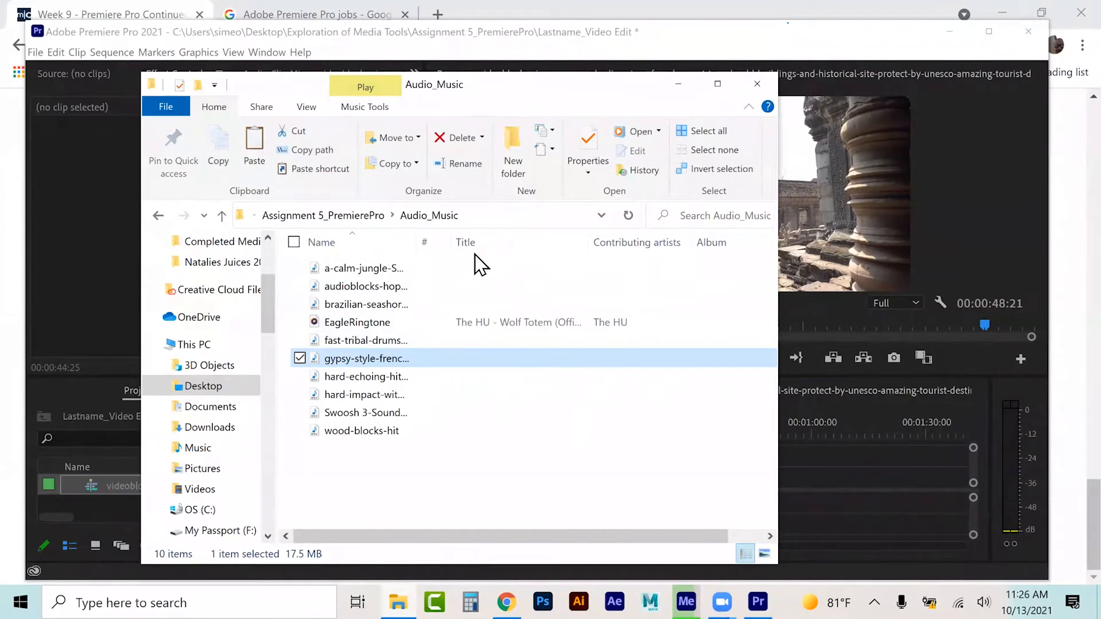
{"action": "left_click", "coordinate": [678, 86]}
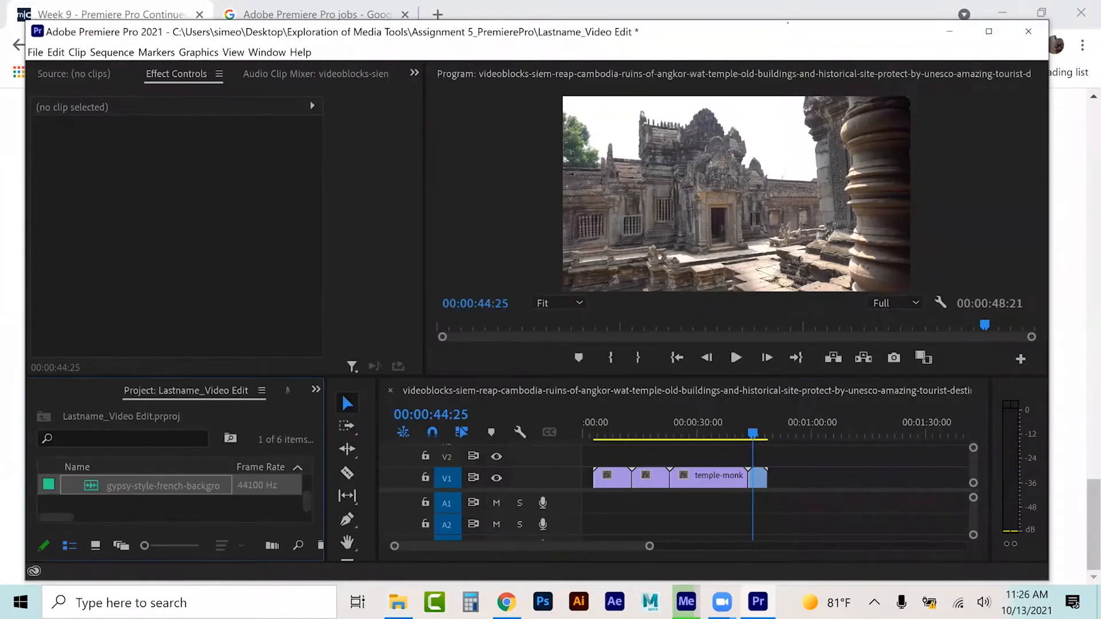
Step: Place the gypsy-style-french music at the start of track A1, cut it at about 00:00:50:21 and delete the remainder
{"action": "left_click_drag", "start_coordinate": [162, 485], "coordinate": [589, 504]}
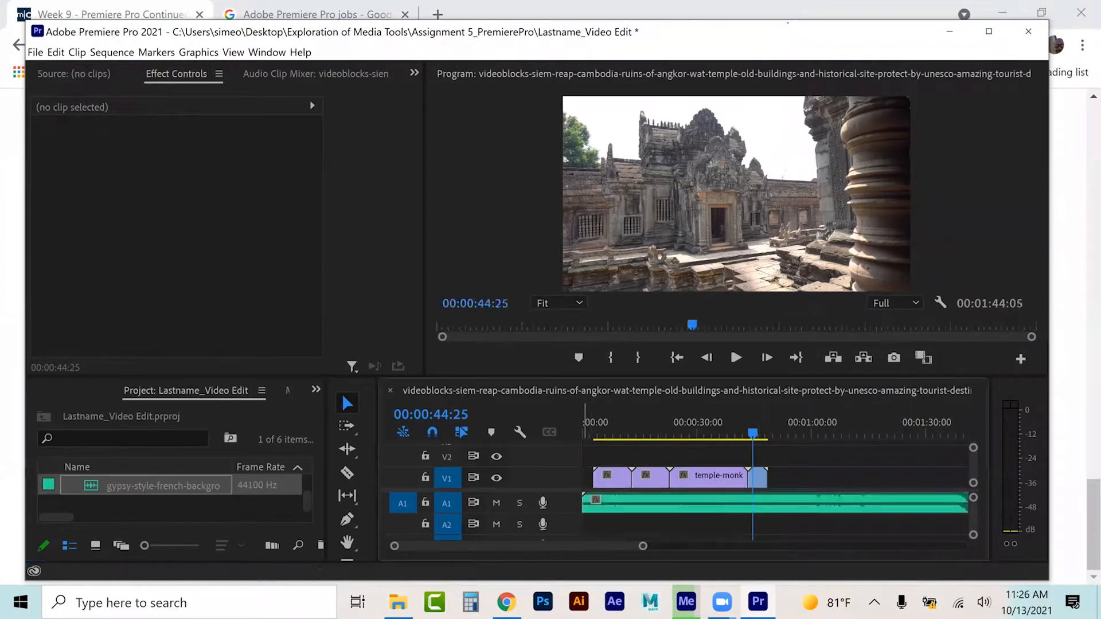
{"action": "left_click", "coordinate": [346, 473]}
{"action": "left_click", "coordinate": [775, 503]}
{"action": "left_click", "coordinate": [347, 403]}
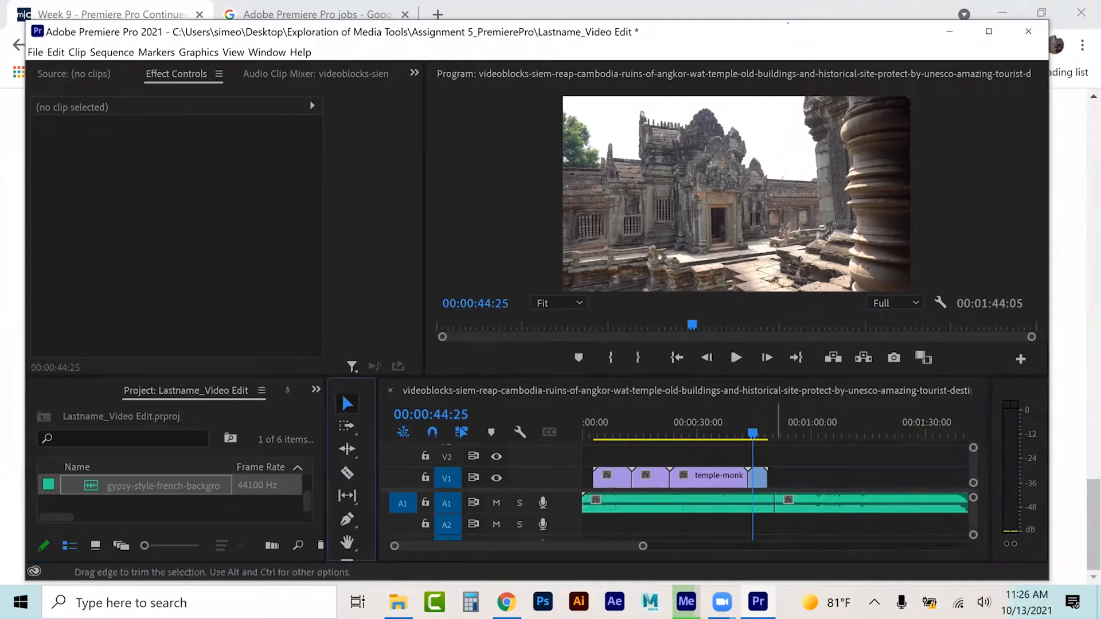
{"action": "left_click", "coordinate": [807, 502]}
{"action": "key", "text": "Delete"}
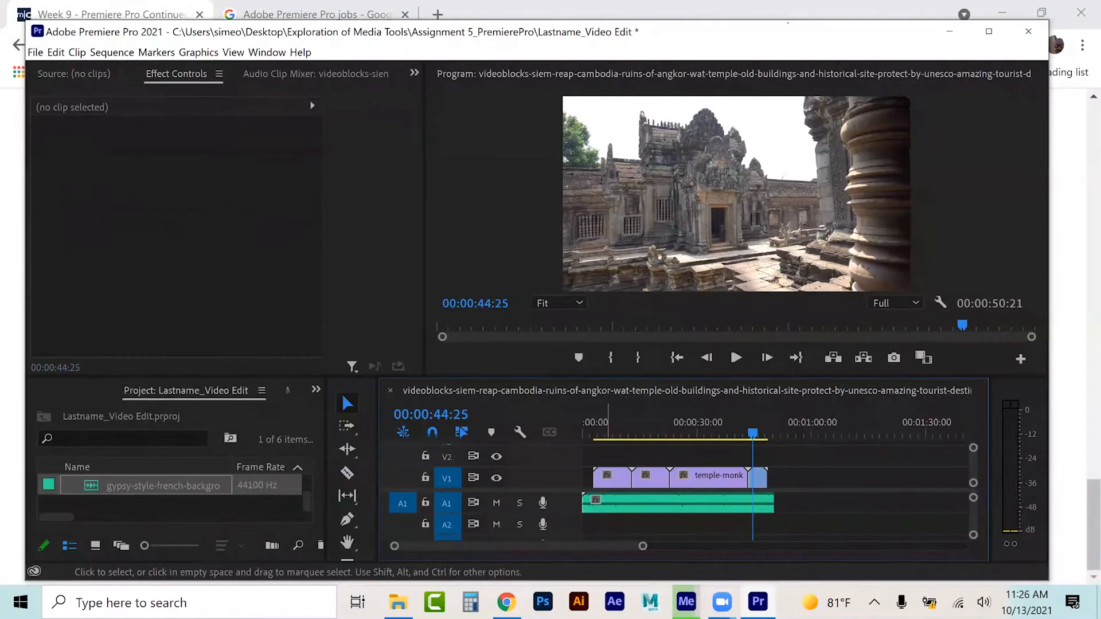
Step: Enlarge the Audio 1 track to show the music waveform in detail at the start of the timeline
{"action": "key", "text": "="}
{"action": "key", "text": "="}
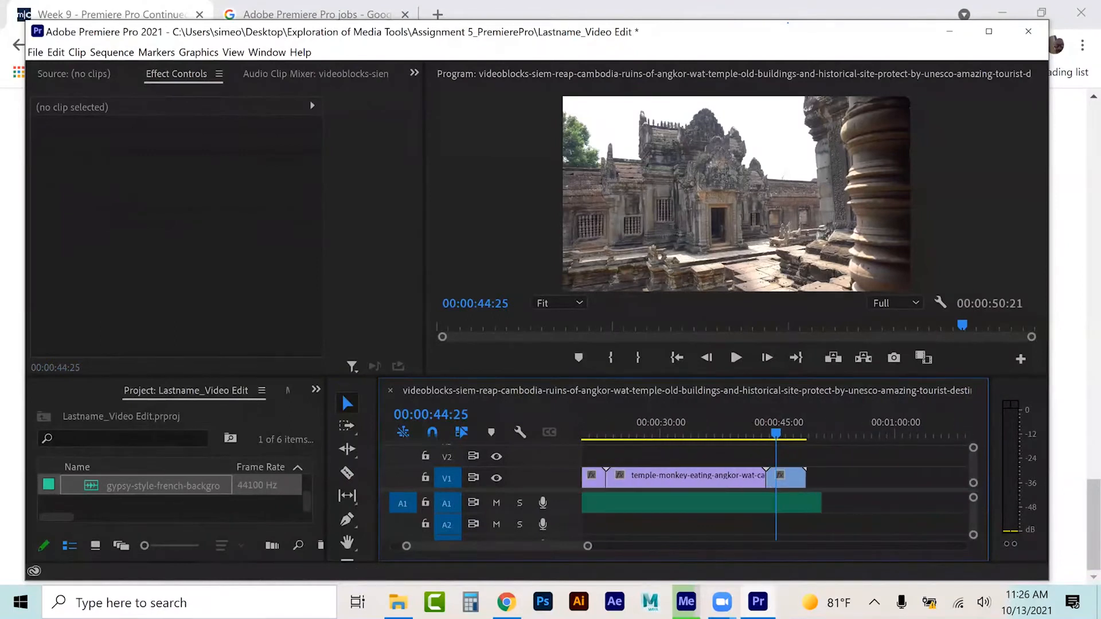
{"action": "left_click_drag", "start_coordinate": [564, 545], "coordinate": [450, 545]}
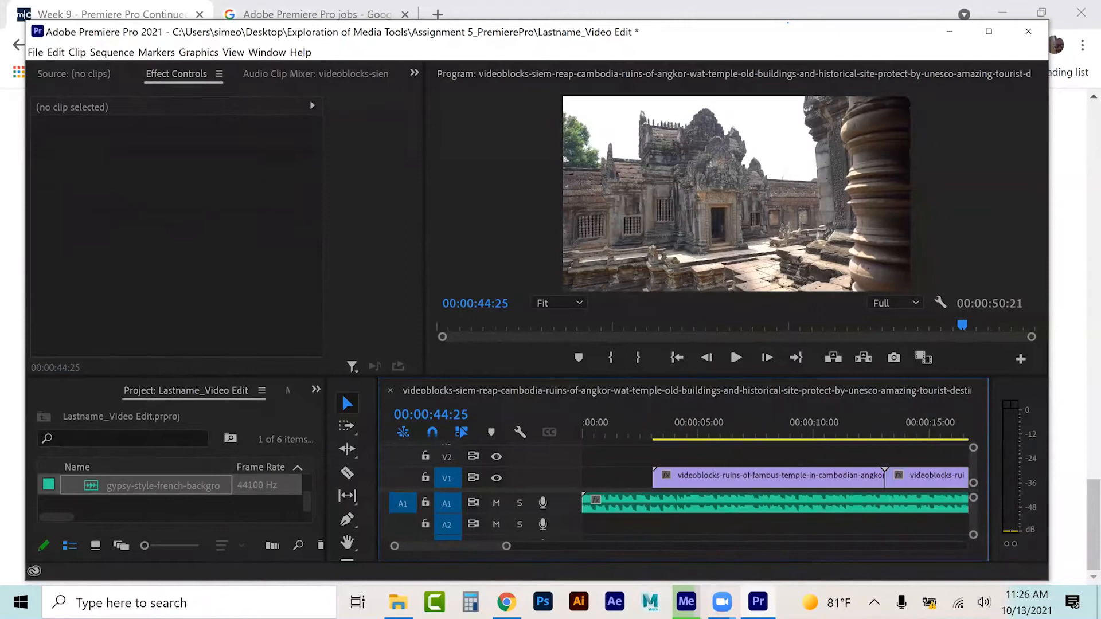
{"action": "left_click_drag", "start_coordinate": [506, 546], "coordinate": [431, 546]}
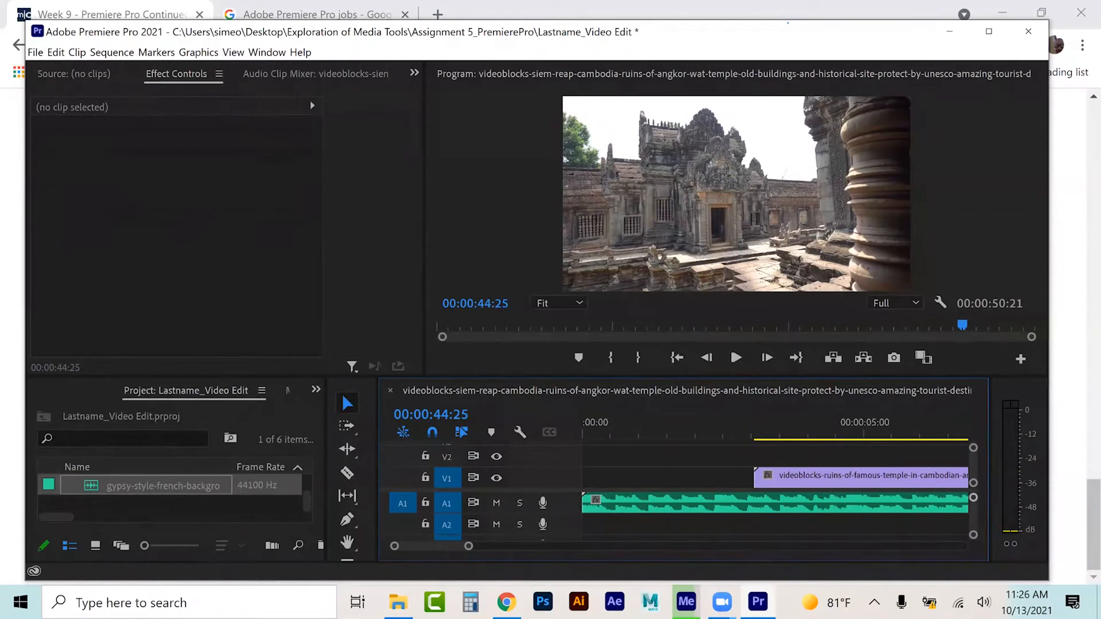
{"action": "left_click_drag", "start_coordinate": [973, 497], "coordinate": [973, 492]}
{"action": "left_click_drag", "start_coordinate": [973, 536], "coordinate": [973, 532]}
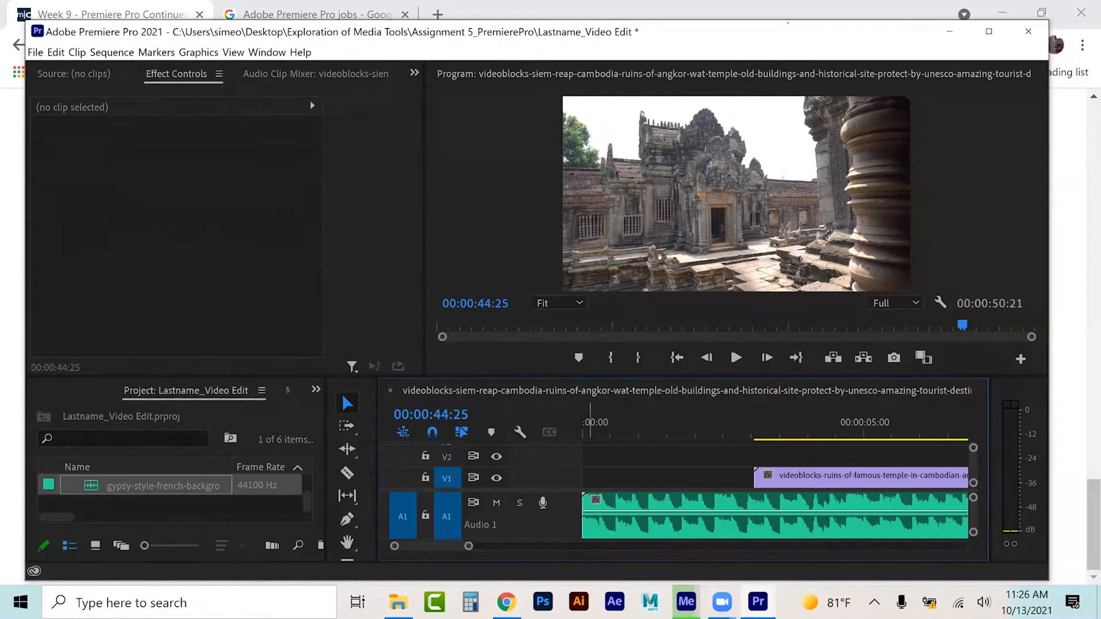
Step: Play the music from the sequence start up to the beginning of the first temple clip
{"action": "left_click", "coordinate": [585, 430]}
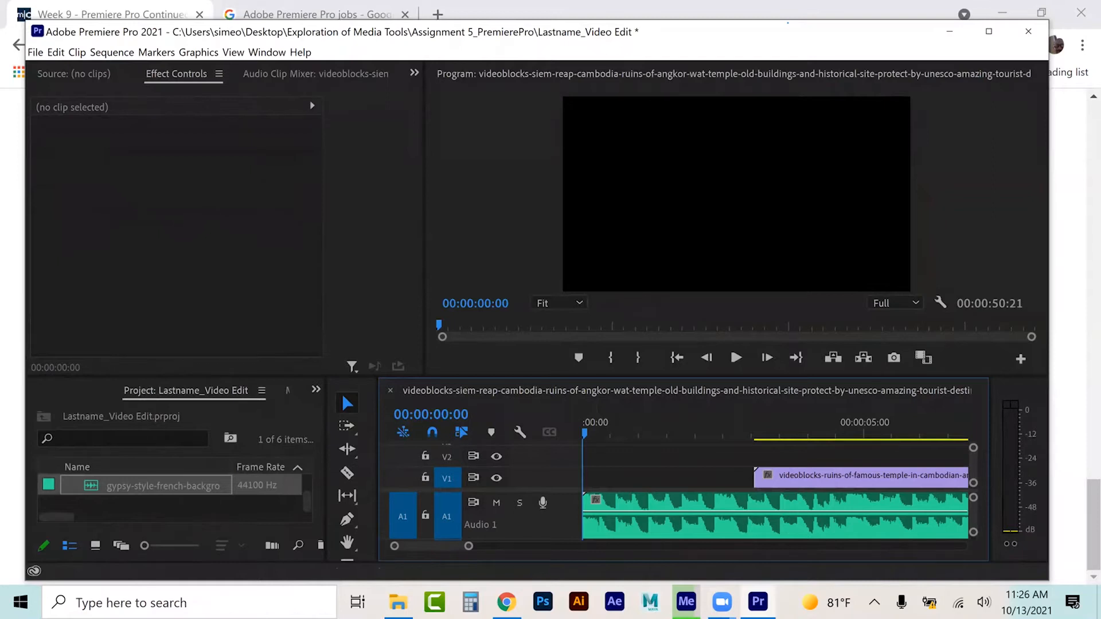
{"action": "key", "text": "space"}
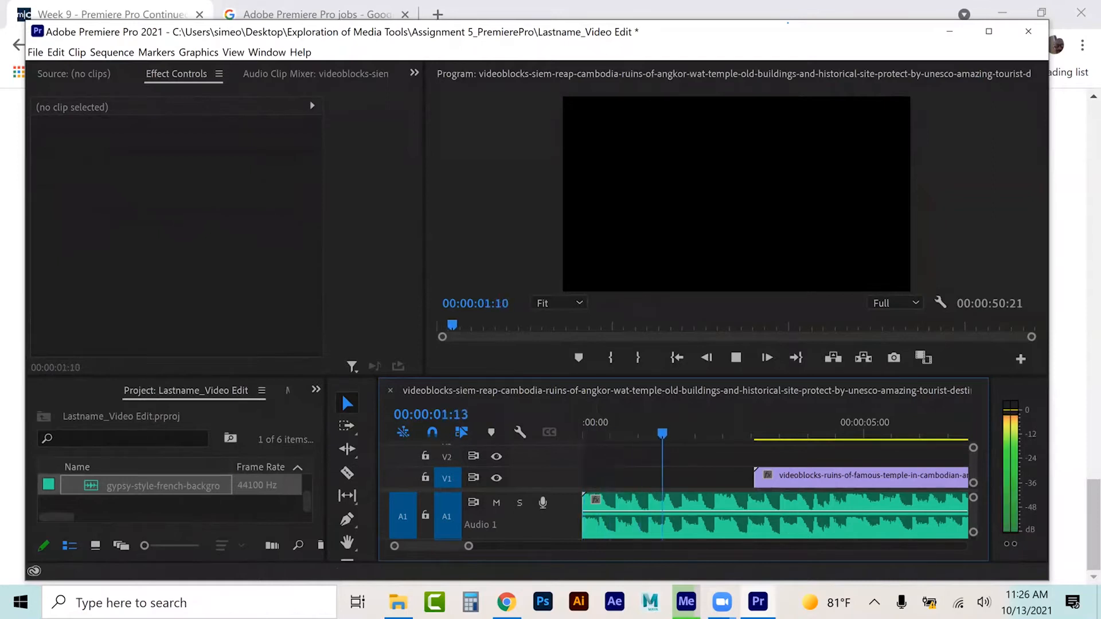
{"action": "key", "text": "space"}
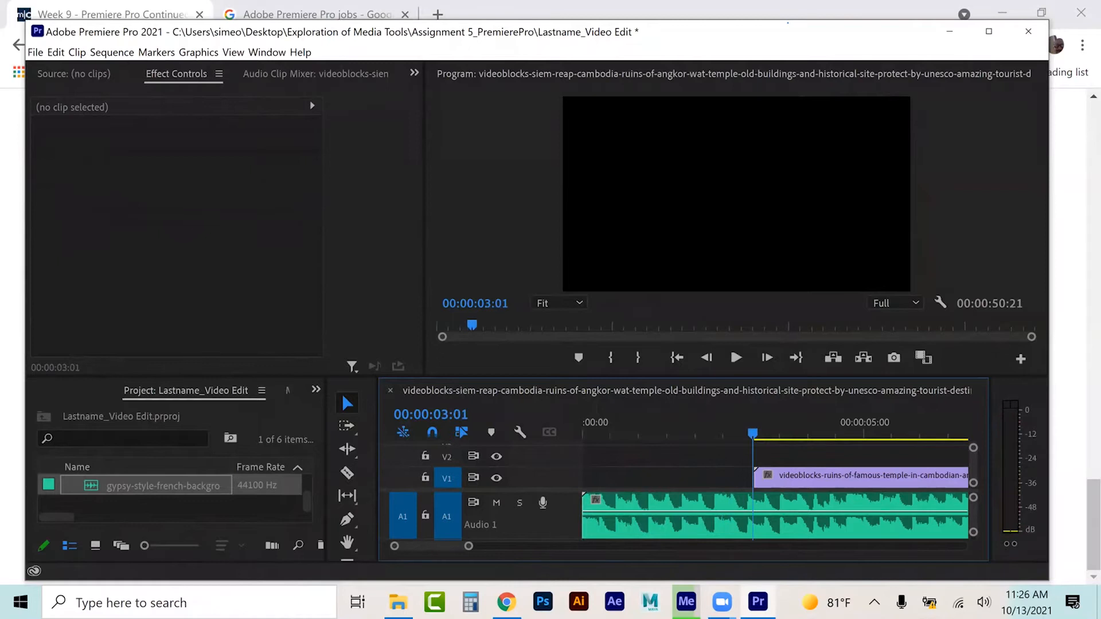
Step: Turn off keyframing for the music clip's volume level and set the level to -4 dB
{"action": "left_click", "coordinate": [666, 516]}
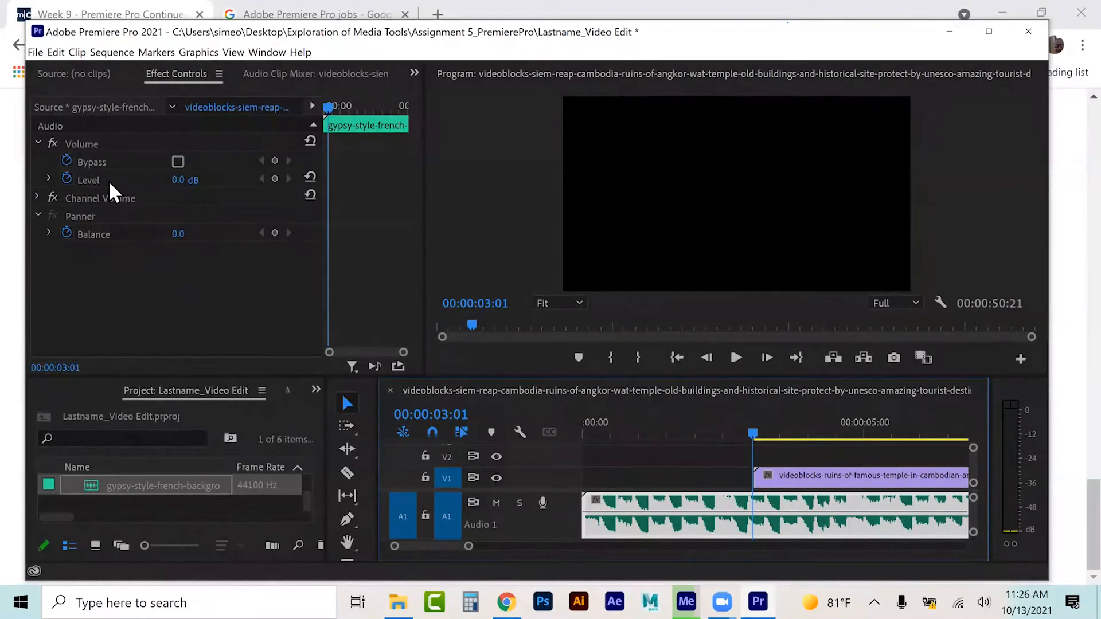
{"action": "left_click", "coordinate": [66, 177]}
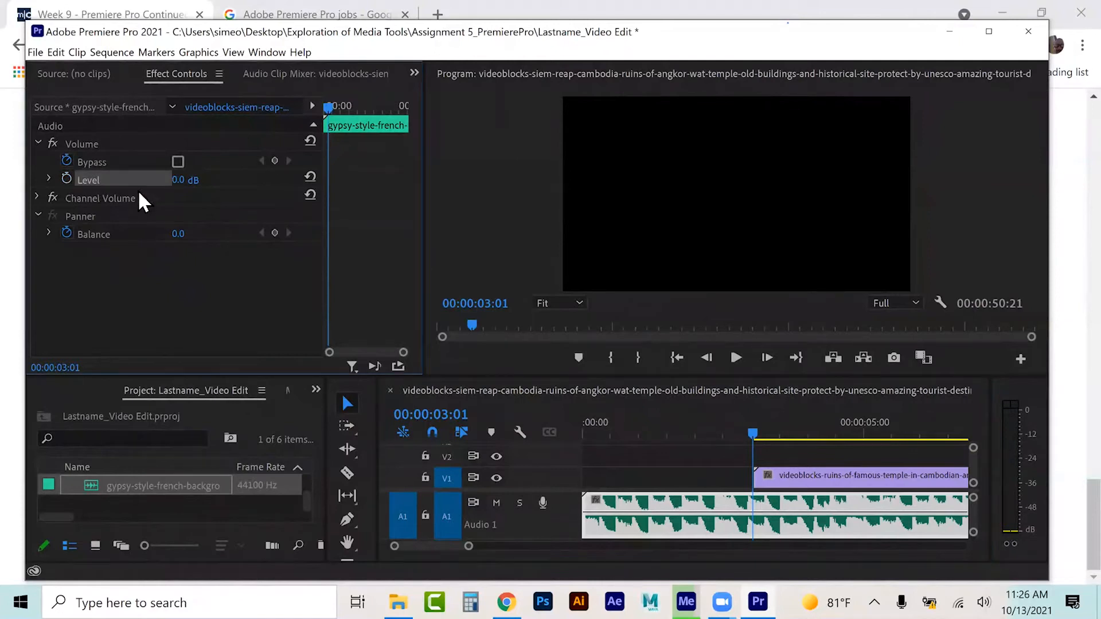
{"action": "left_click", "coordinate": [178, 181]}
{"action": "type", "text": "-4"}
{"action": "key", "text": "Return"}
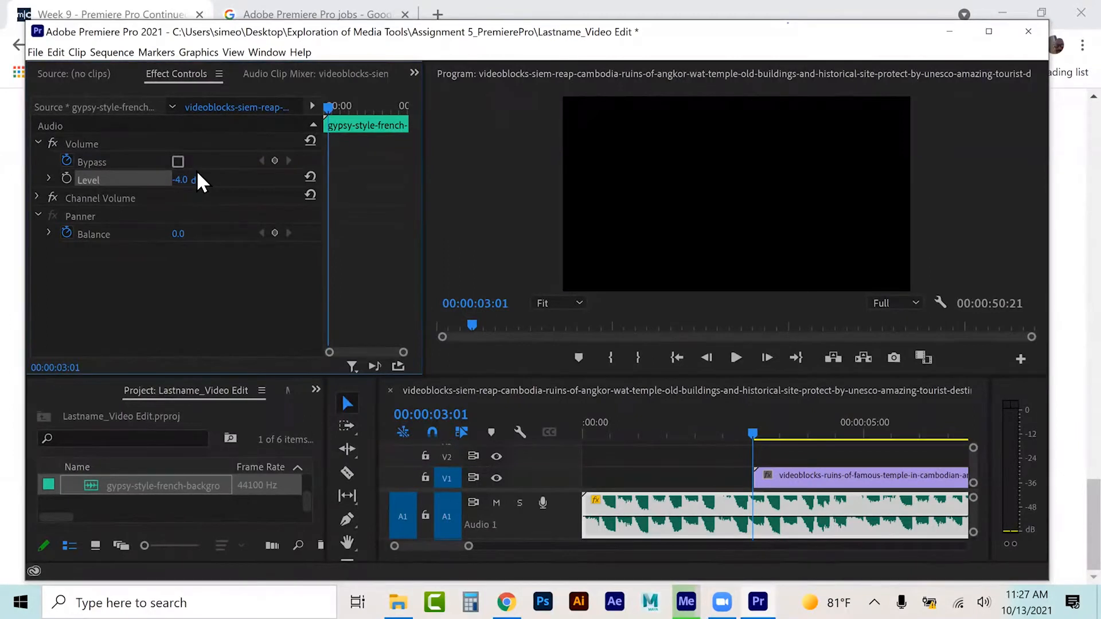
Step: Play the sequence from the start to check the music volume, and return the playhead near the beginning
{"action": "key", "text": "Home"}
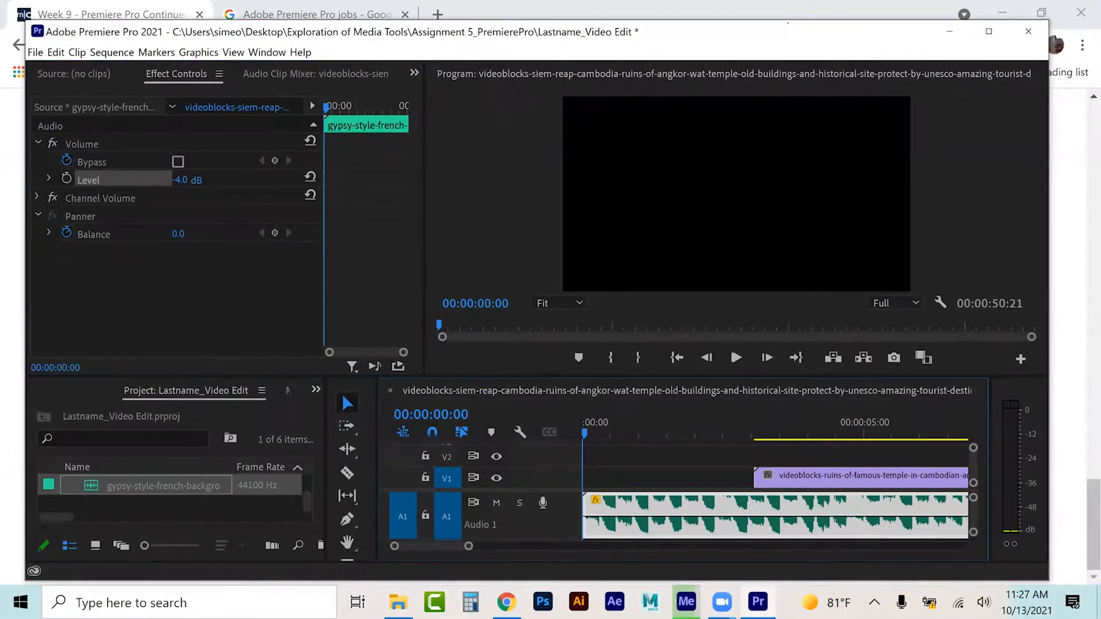
{"action": "key", "text": "space"}
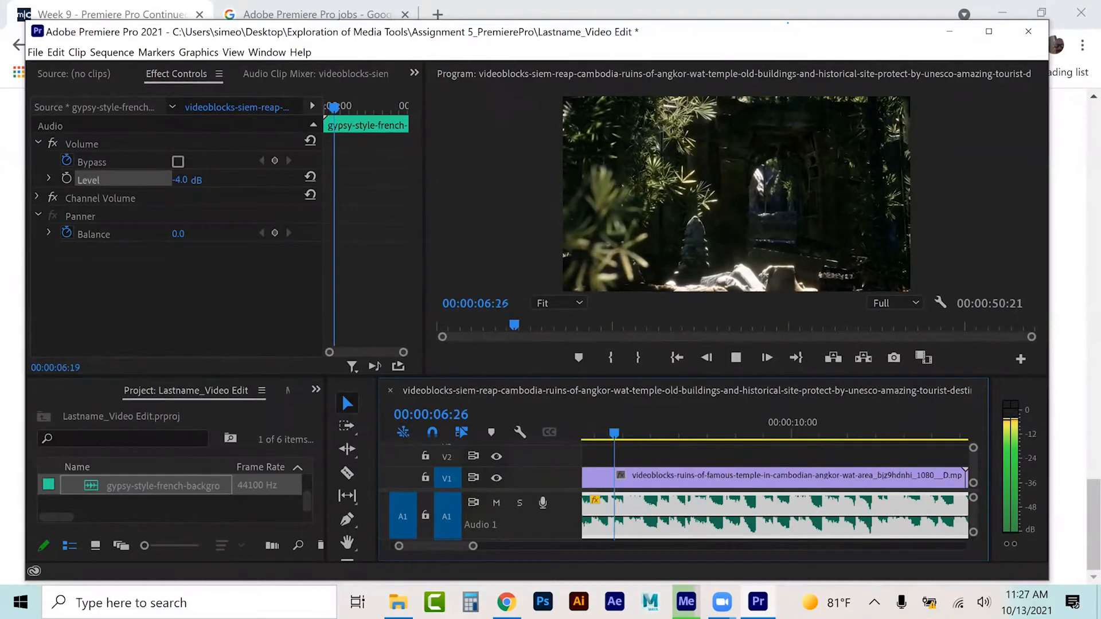
{"action": "key", "text": "space"}
{"action": "scroll", "coordinate": [774, 487], "scroll_direction": "up", "scroll_amount": 5}
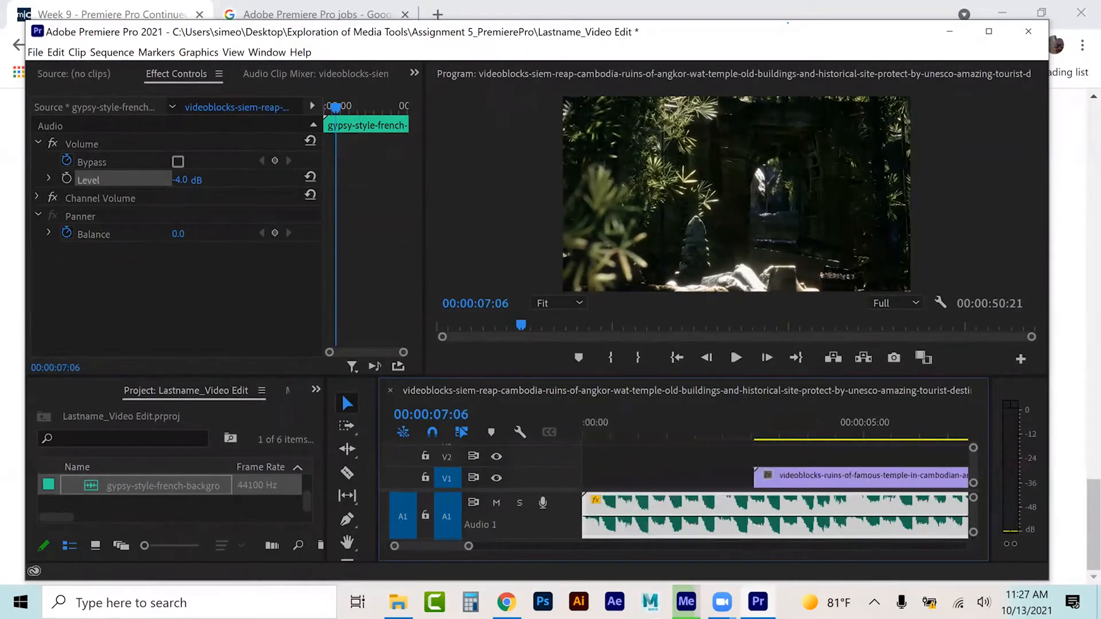
{"action": "left_click_drag", "start_coordinate": [610, 423], "coordinate": [589, 423]}
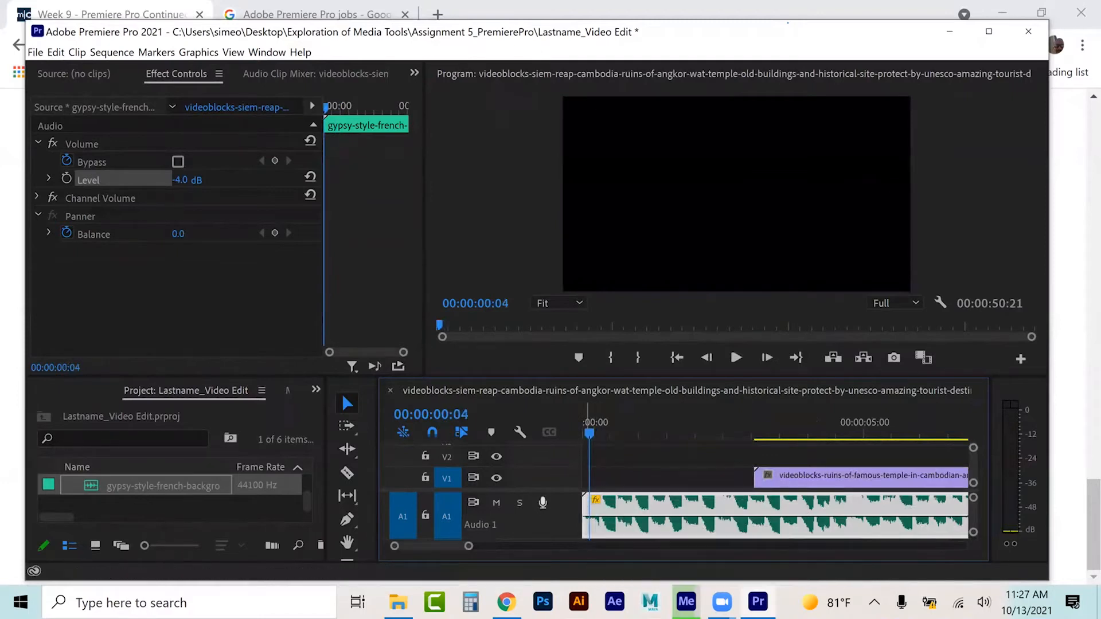
Step: Clear the effects search and apply the Exponential Fade audio transition to the start of the music clip on A1
{"action": "left_click", "coordinate": [313, 389]}
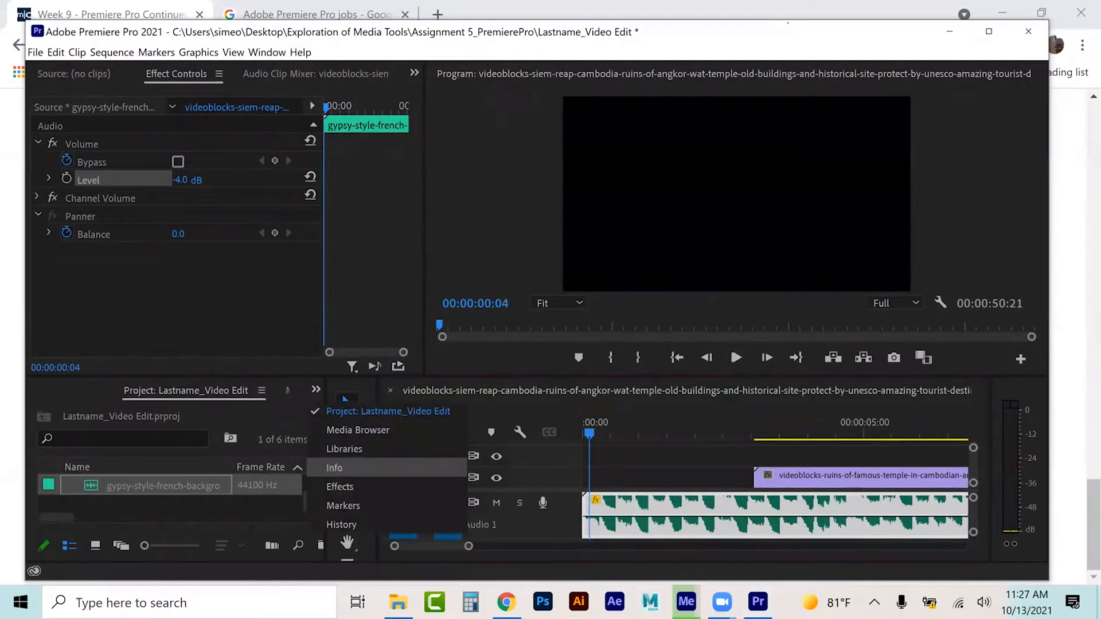
{"action": "left_click", "coordinate": [344, 487]}
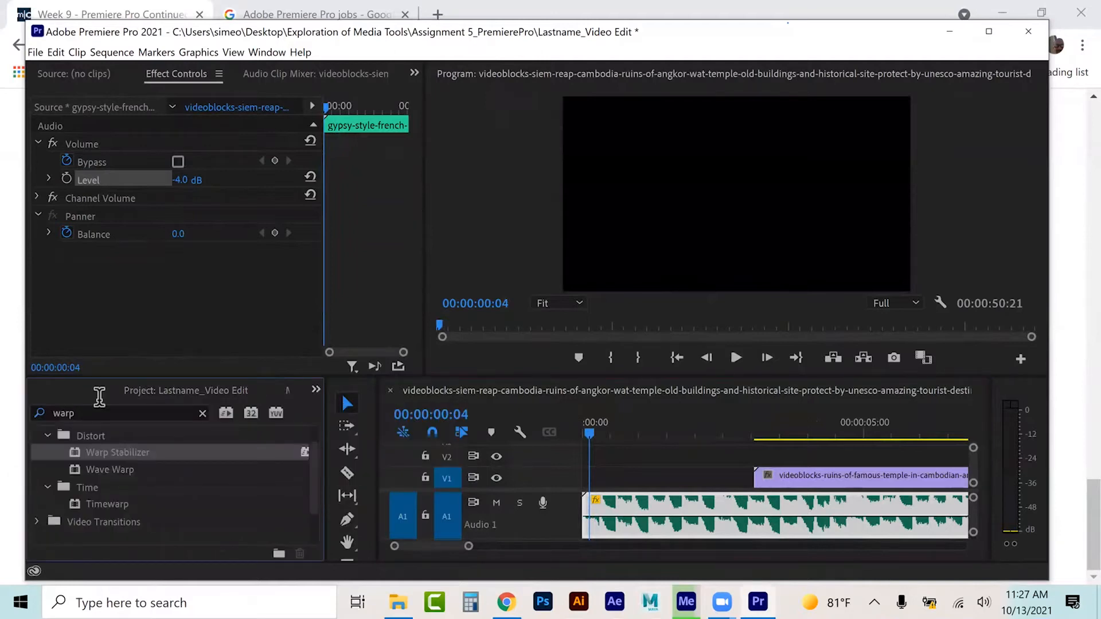
{"action": "left_click_drag", "start_coordinate": [100, 409], "coordinate": [15, 400]}
{"action": "key", "text": "BackSpace"}
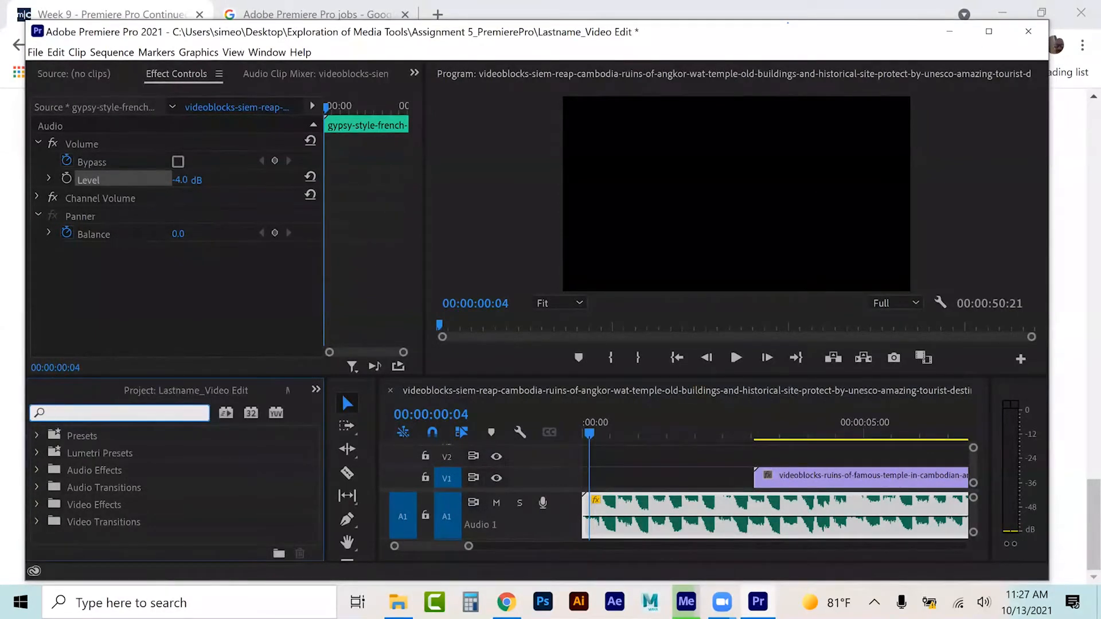
{"action": "left_click", "coordinate": [37, 487]}
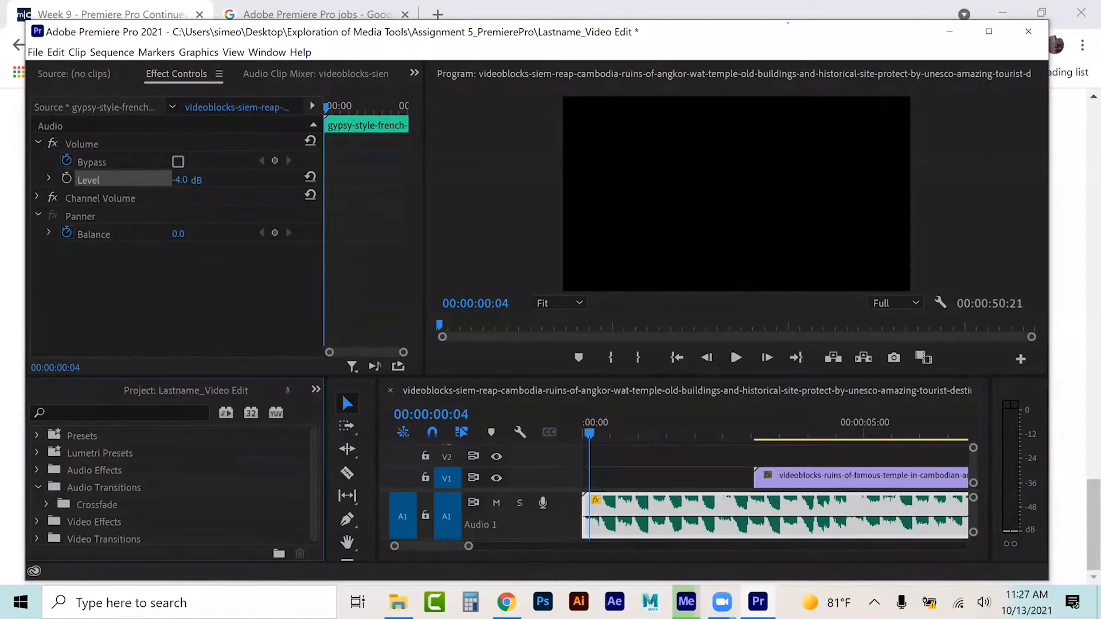
{"action": "left_click", "coordinate": [47, 504]}
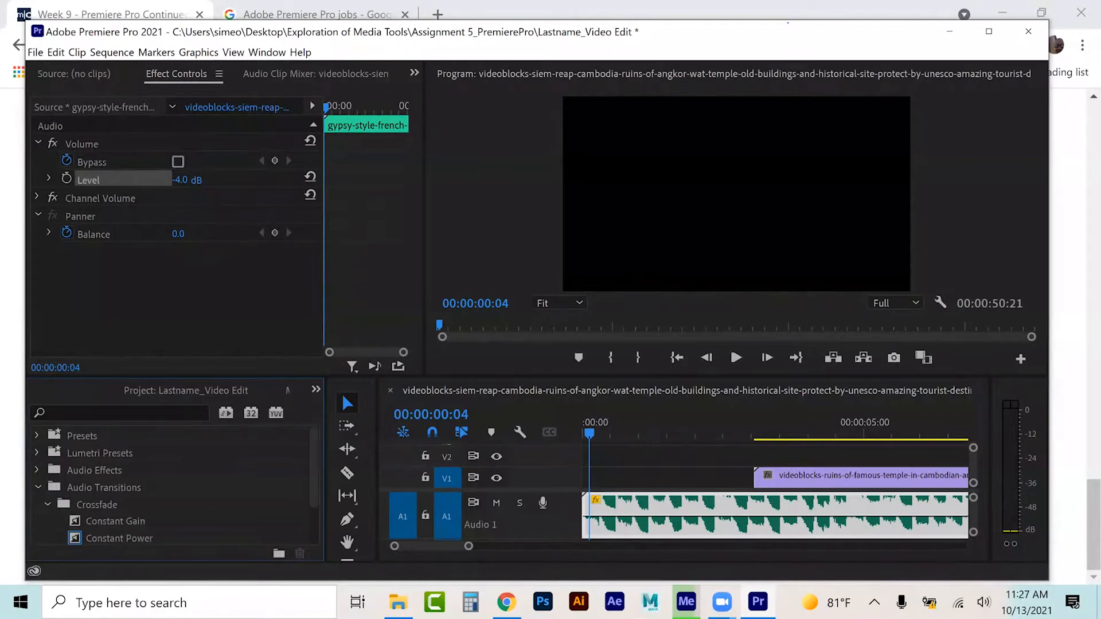
{"action": "scroll", "coordinate": [172, 487], "scroll_direction": "down", "scroll_amount": 1}
{"action": "left_click_drag", "start_coordinate": [122, 538], "coordinate": [584, 496]}
{"action": "left_click", "coordinate": [608, 516]}
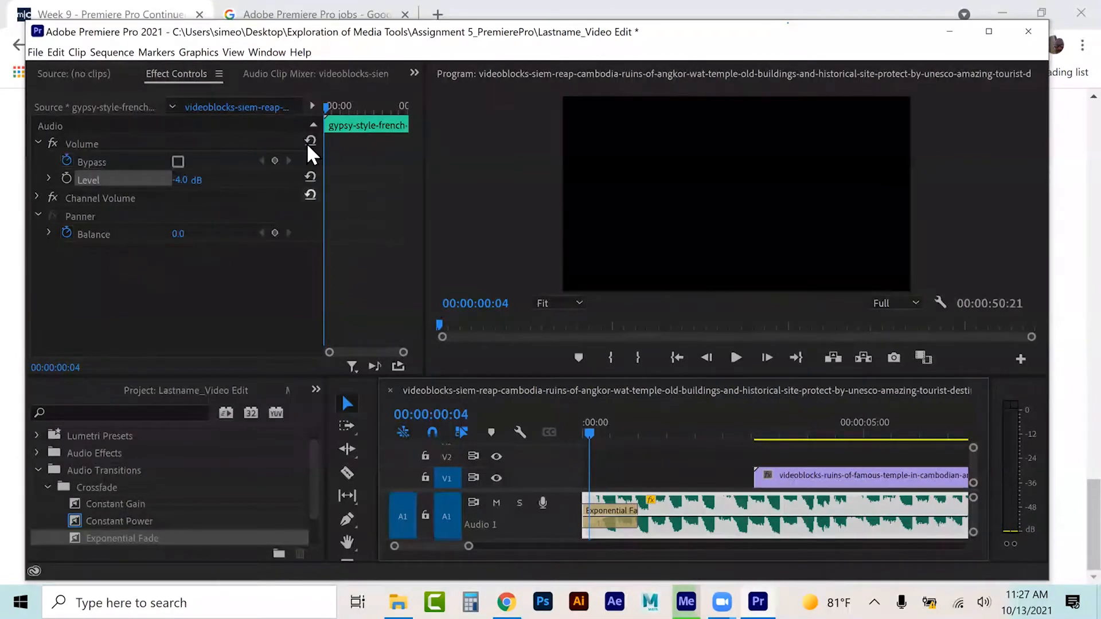
{"action": "left_click", "coordinate": [80, 67]}
{"action": "left_click", "coordinate": [160, 70]}
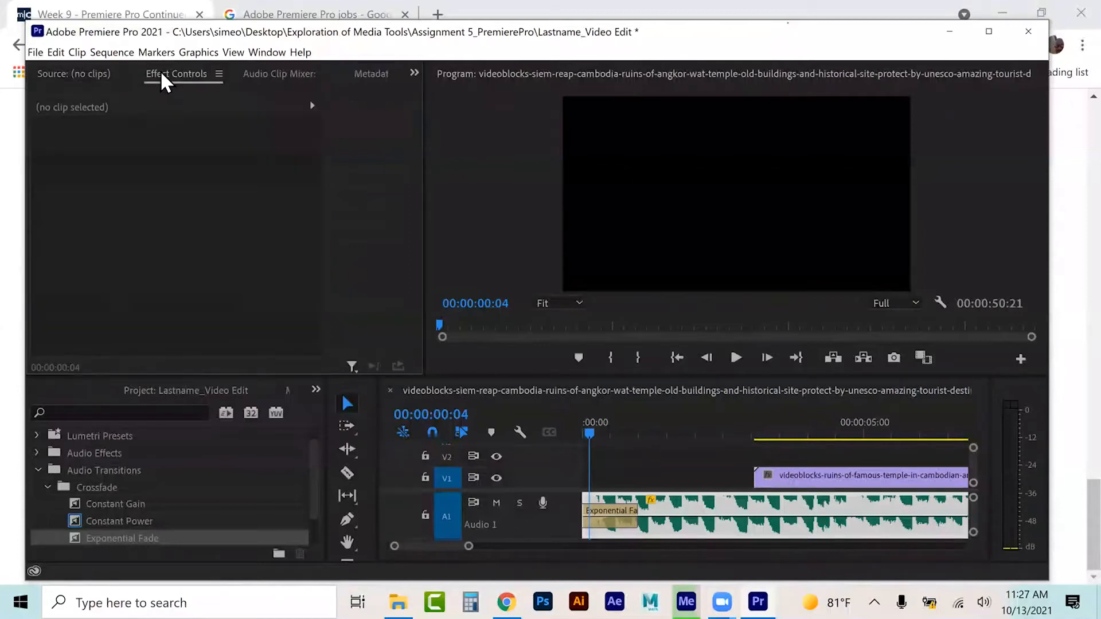
{"action": "left_click", "coordinate": [274, 74]}
{"action": "left_click", "coordinate": [182, 74]}
{"action": "left_click", "coordinate": [650, 515]}
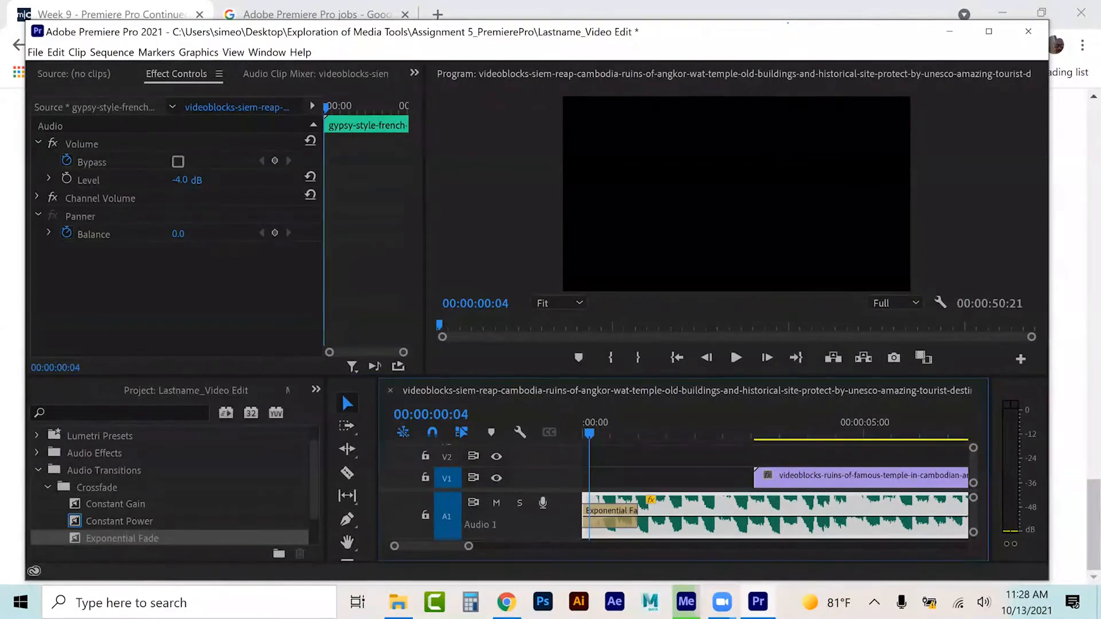
Step: Play the music from the sequence start to check the fade-in, and step the playhead back to 00:00:04:21
{"action": "key", "text": "space"}
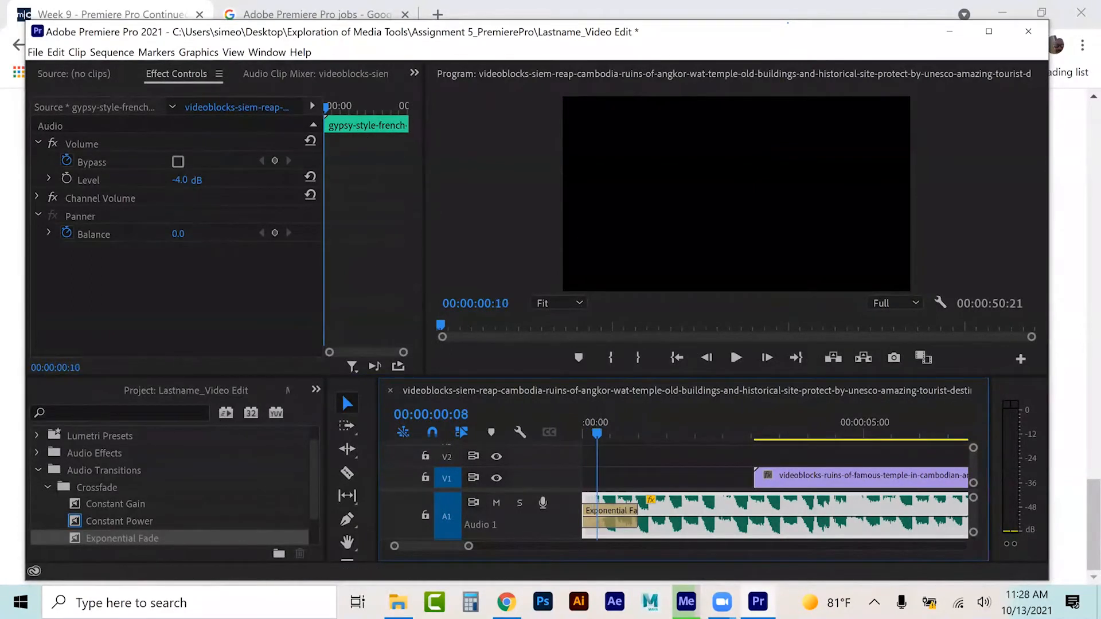
{"action": "key", "text": "Home"}
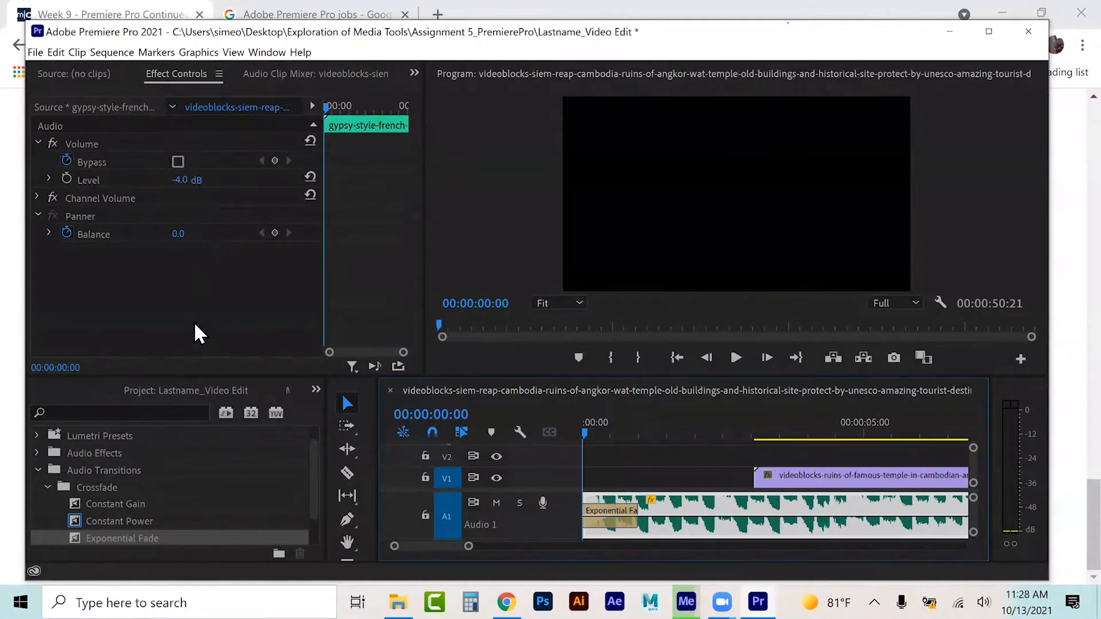
{"action": "key", "text": "space"}
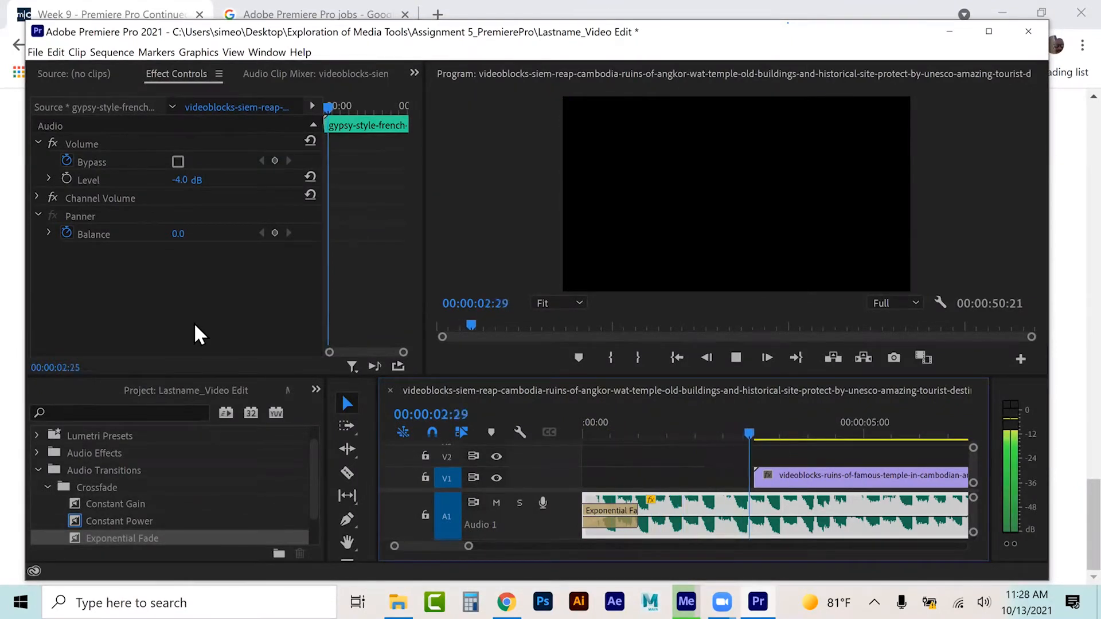
{"action": "key", "text": "space"}
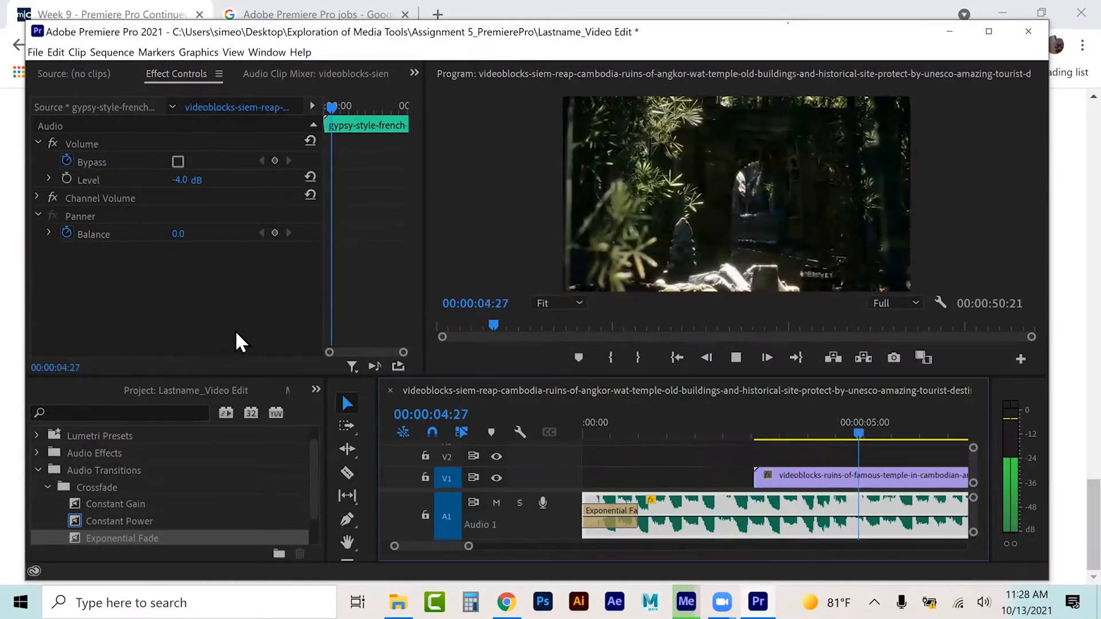
{"action": "key", "text": "Left"}
{"action": "key", "text": "Left"}
{"action": "key", "text": "Left"}
{"action": "key", "text": "Left"}
{"action": "key", "text": "Left"}
{"action": "key", "text": "Left"}
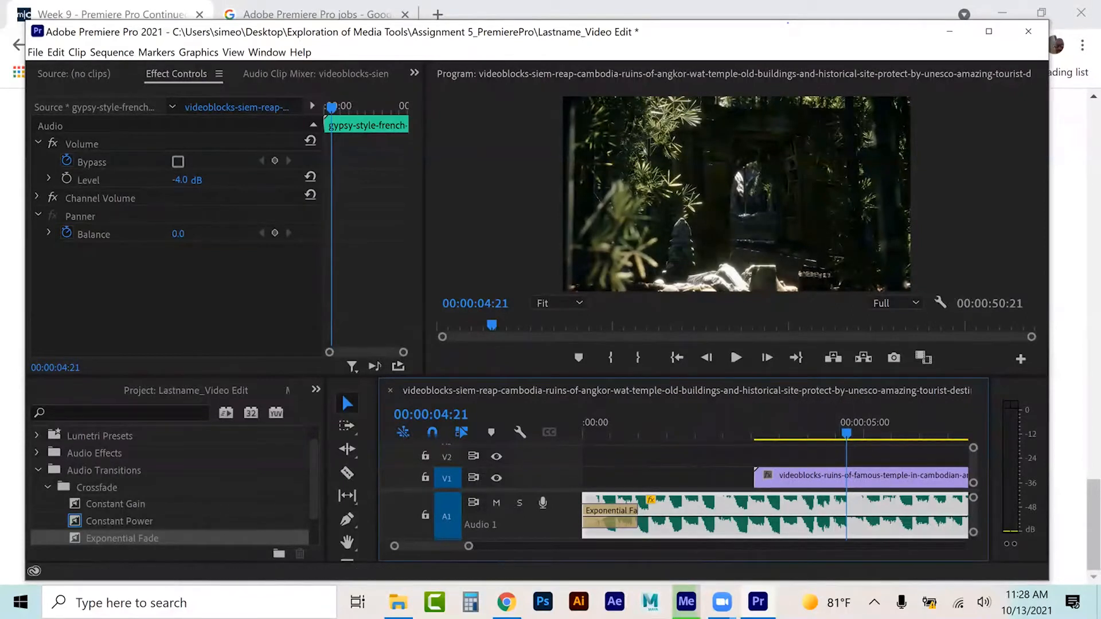
Step: Show the whole sequence and preview its frames at 00:00:18:09, 00:00:30:20 and 00:00:45:00
{"action": "left_click_drag", "start_coordinate": [468, 546], "coordinate": [482, 546]}
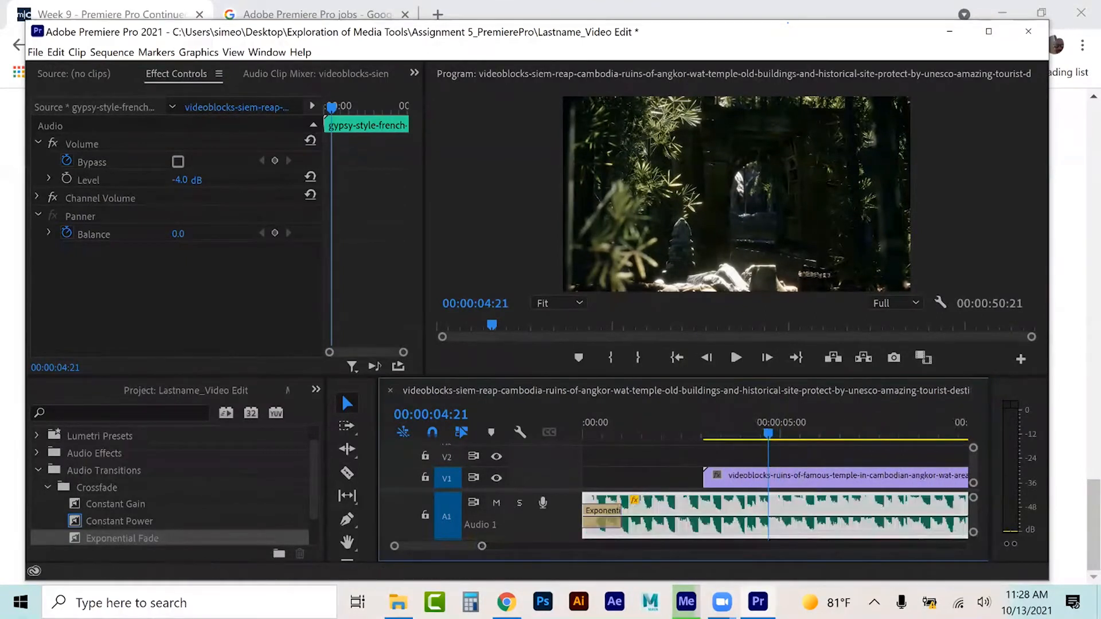
{"action": "left_click_drag", "start_coordinate": [481, 546], "coordinate": [585, 546]}
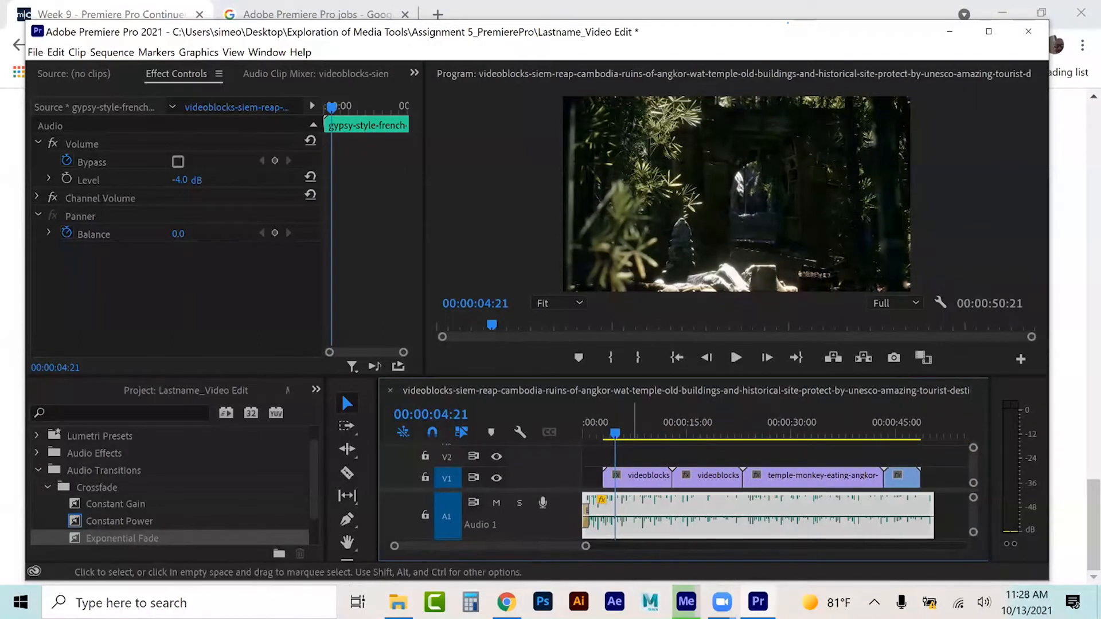
{"action": "left_click", "coordinate": [653, 476]}
{"action": "left_click", "coordinate": [709, 419]}
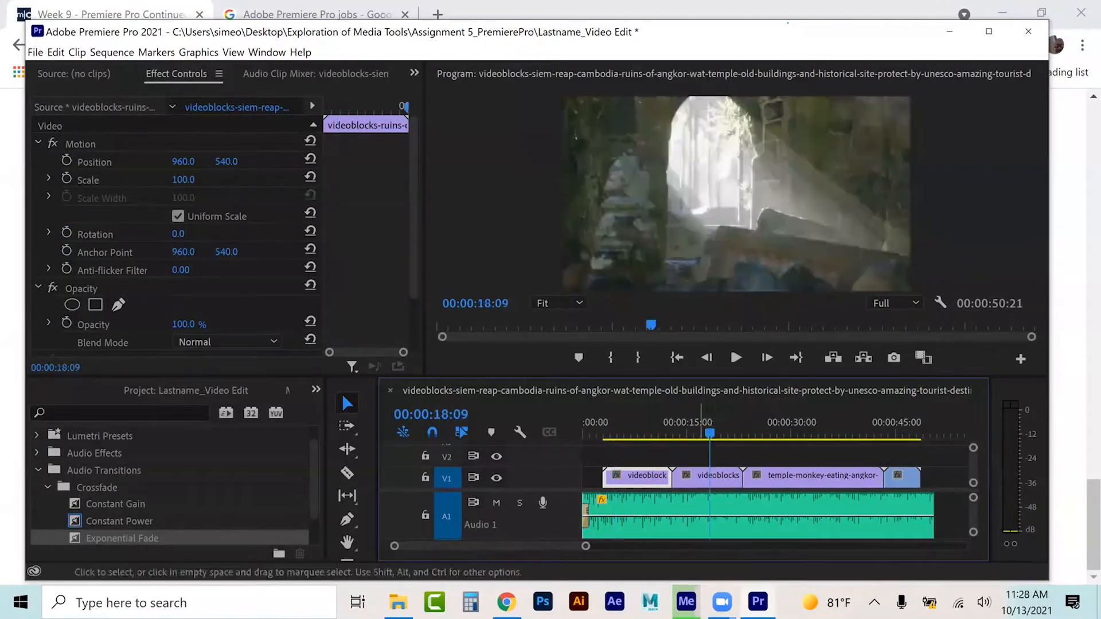
{"action": "left_click", "coordinate": [796, 423]}
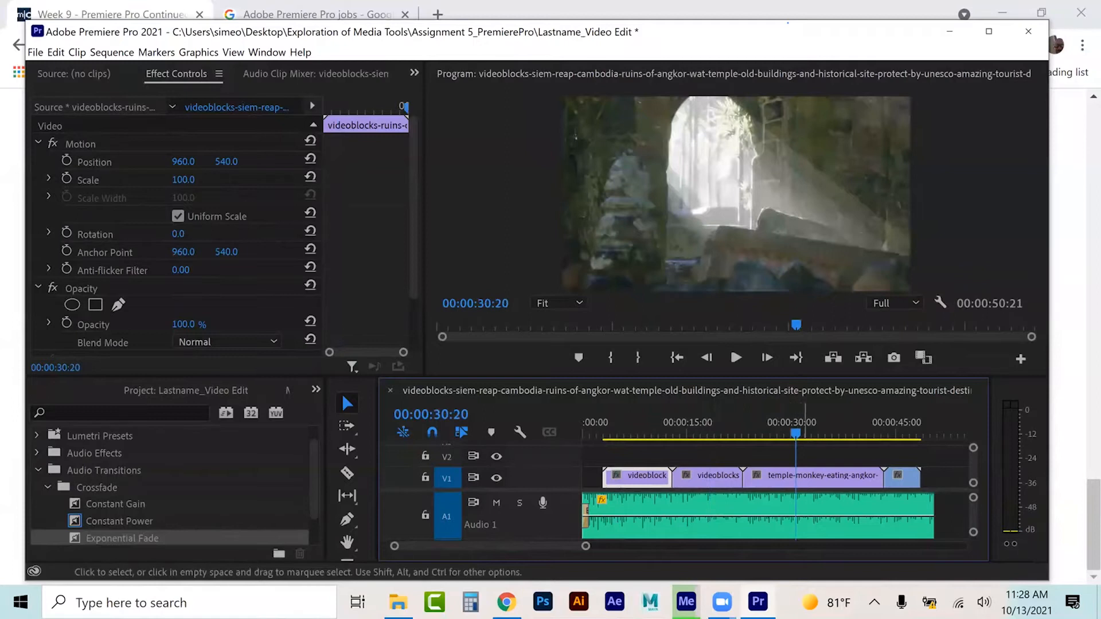
{"action": "left_click", "coordinate": [896, 423]}
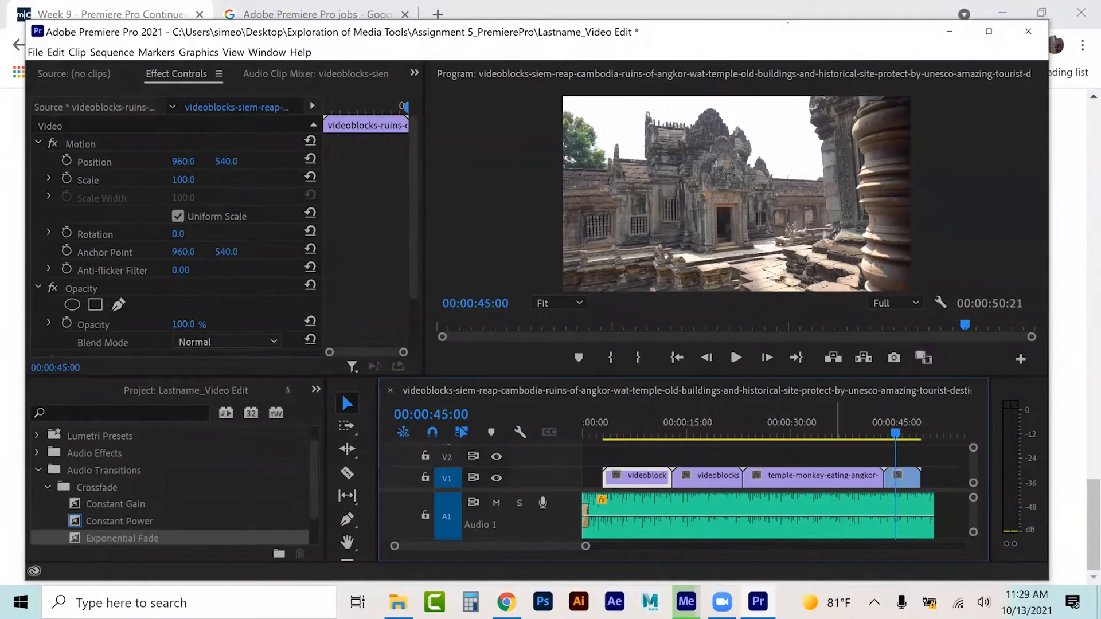
Step: Move the first temple clip up to V2 at about 9 seconds and place the last Siem Reap clip before the second clip on V1
{"action": "left_click_drag", "start_coordinate": [631, 476], "coordinate": [669, 456]}
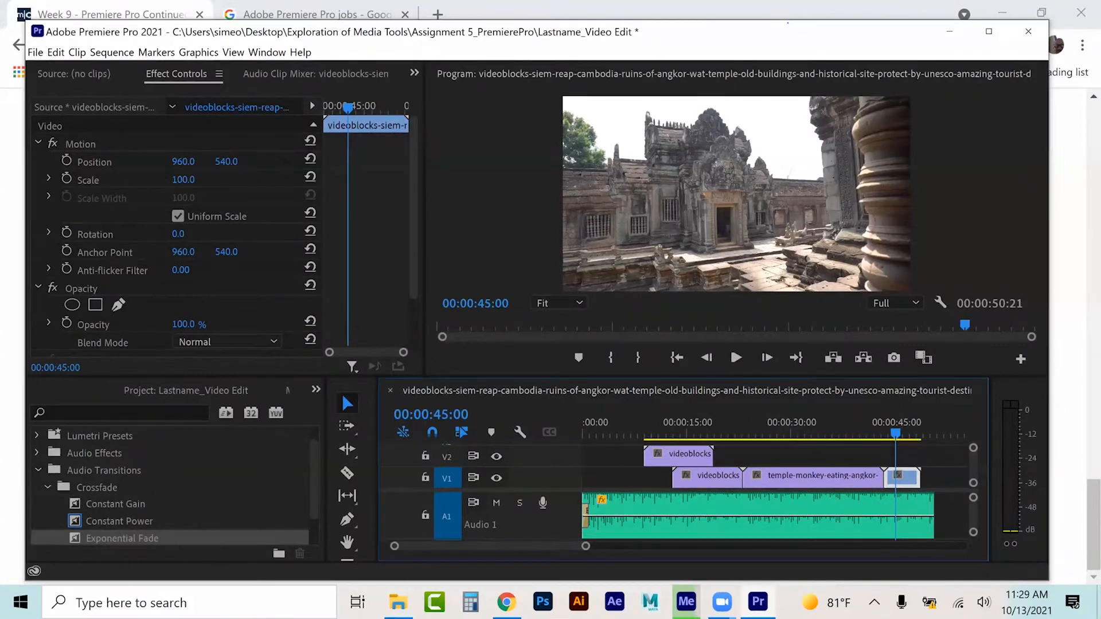
{"action": "left_click_drag", "start_coordinate": [900, 476], "coordinate": [653, 477]}
Step: Move the Siem Reap clip on V1 so that it starts at 00:00:04:20 in time with the music
{"action": "left_click_drag", "start_coordinate": [633, 431], "coordinate": [635, 432]}
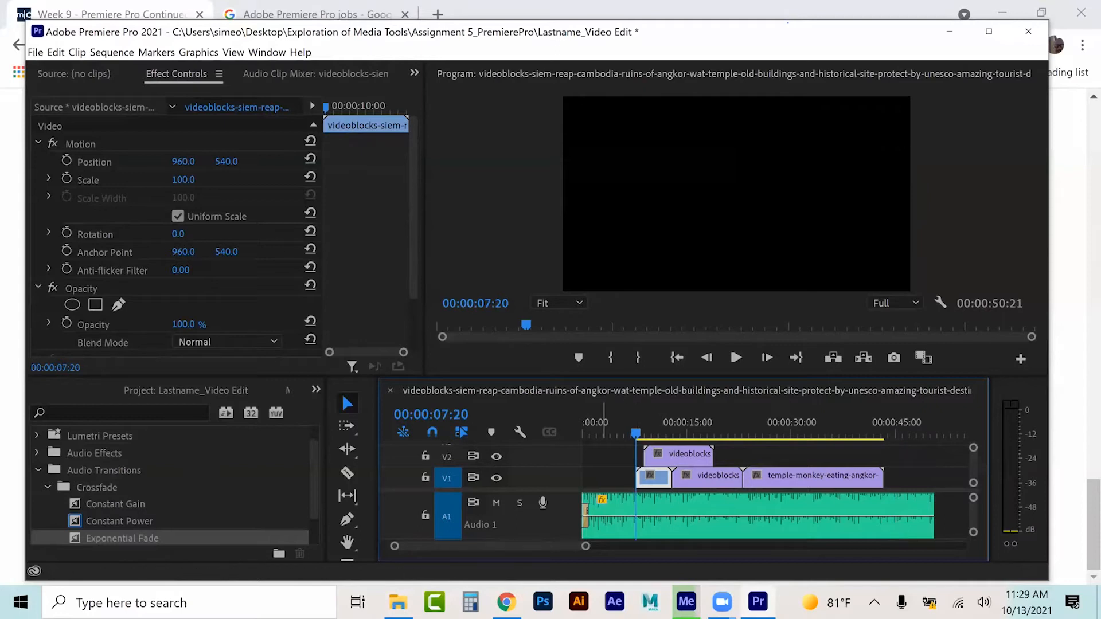
{"action": "key", "text": "equal"}
{"action": "key", "text": "equal"}
{"action": "key", "text": "equal"}
{"action": "key", "text": "equal"}
{"action": "key", "text": "equal"}
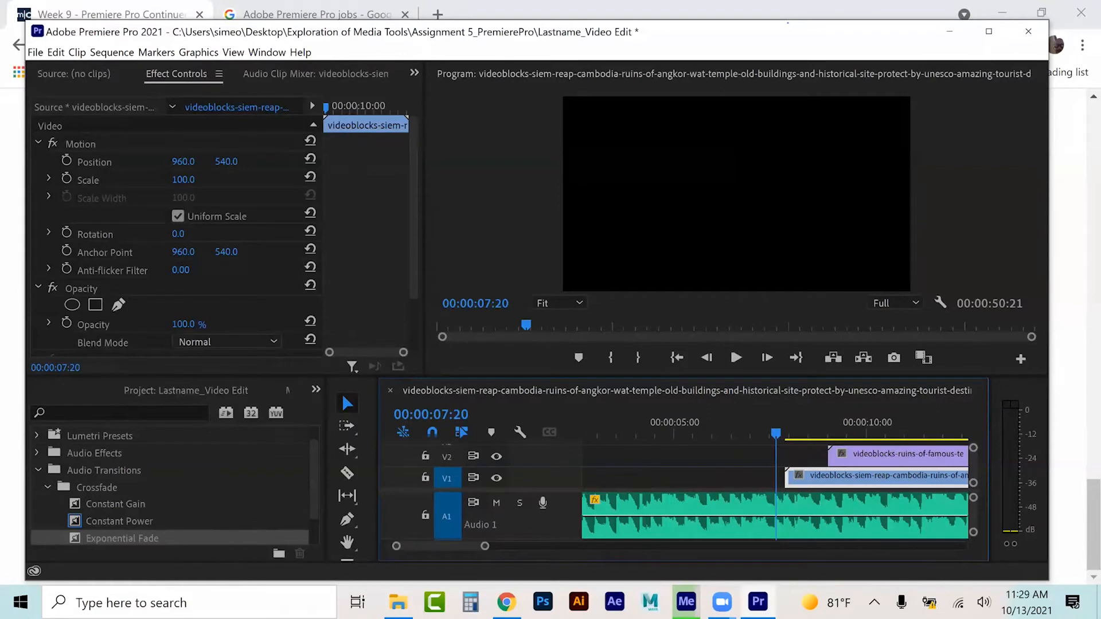
{"action": "scroll", "coordinate": [775, 491], "scroll_direction": "up", "scroll_amount": 2}
{"action": "left_click_drag", "start_coordinate": [753, 433], "coordinate": [762, 433]}
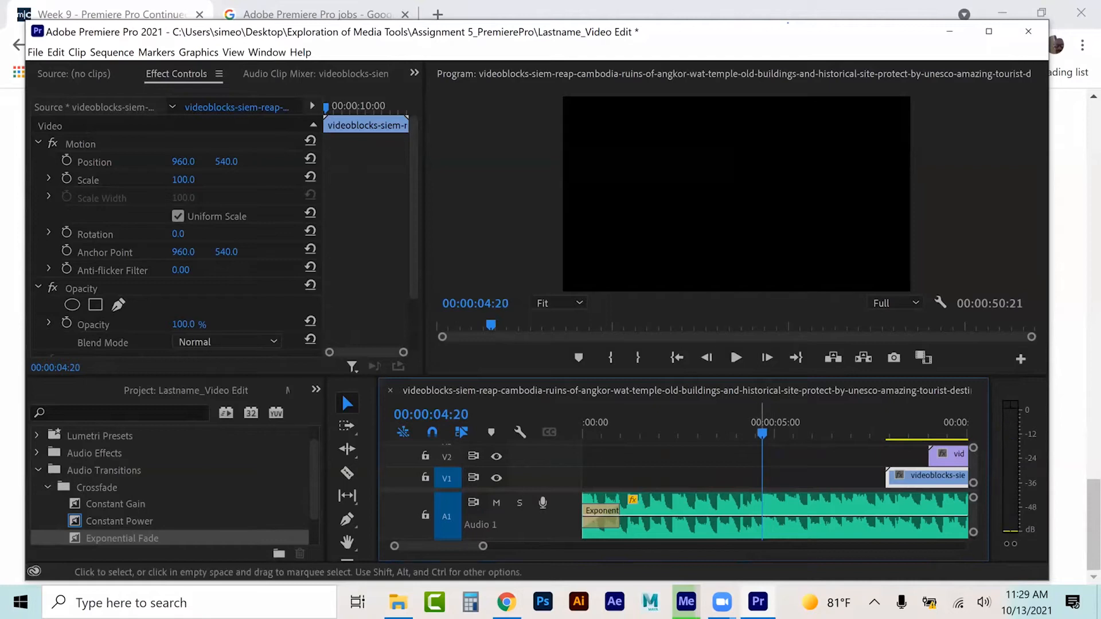
{"action": "left_click_drag", "start_coordinate": [938, 476], "coordinate": [814, 478]}
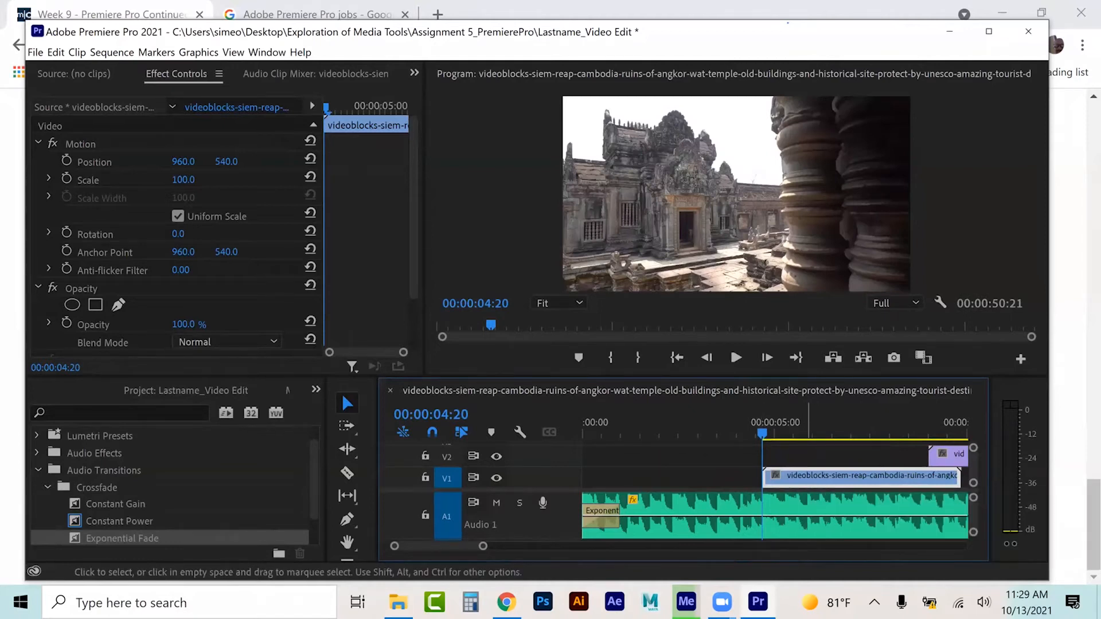
Step: Play through the Siem Reap clip on V1 and trim its end to 00:00:09:12 to match the music
{"action": "key", "text": "space"}
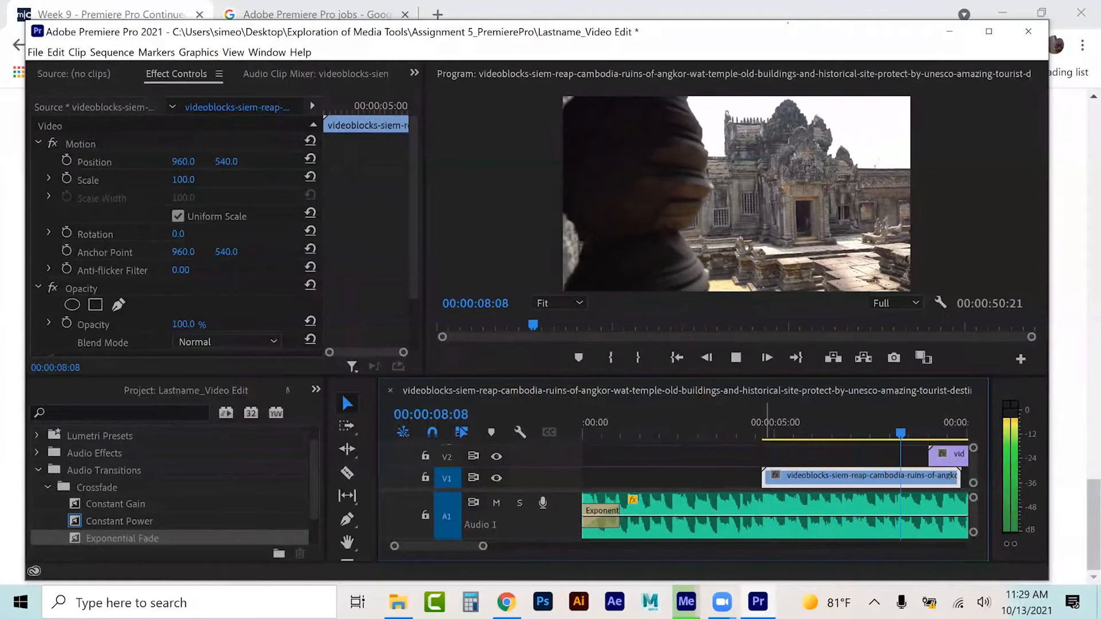
{"action": "key", "text": "space"}
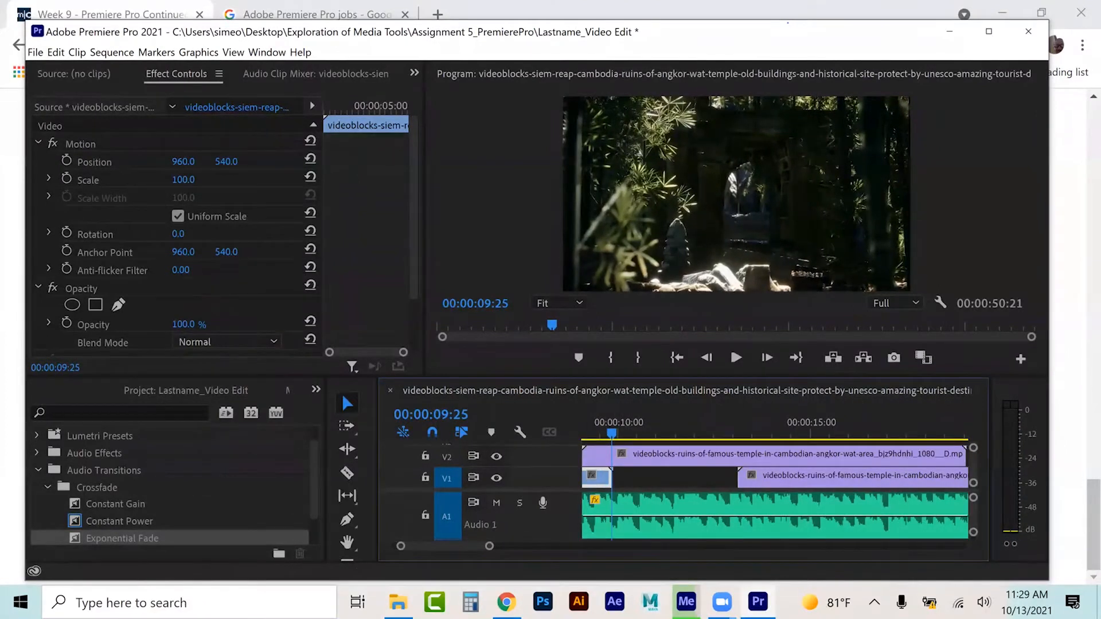
{"action": "scroll", "coordinate": [774, 492], "scroll_direction": "up", "scroll_amount": 3}
{"action": "scroll", "coordinate": [774, 492], "scroll_direction": "down", "scroll_amount": 2}
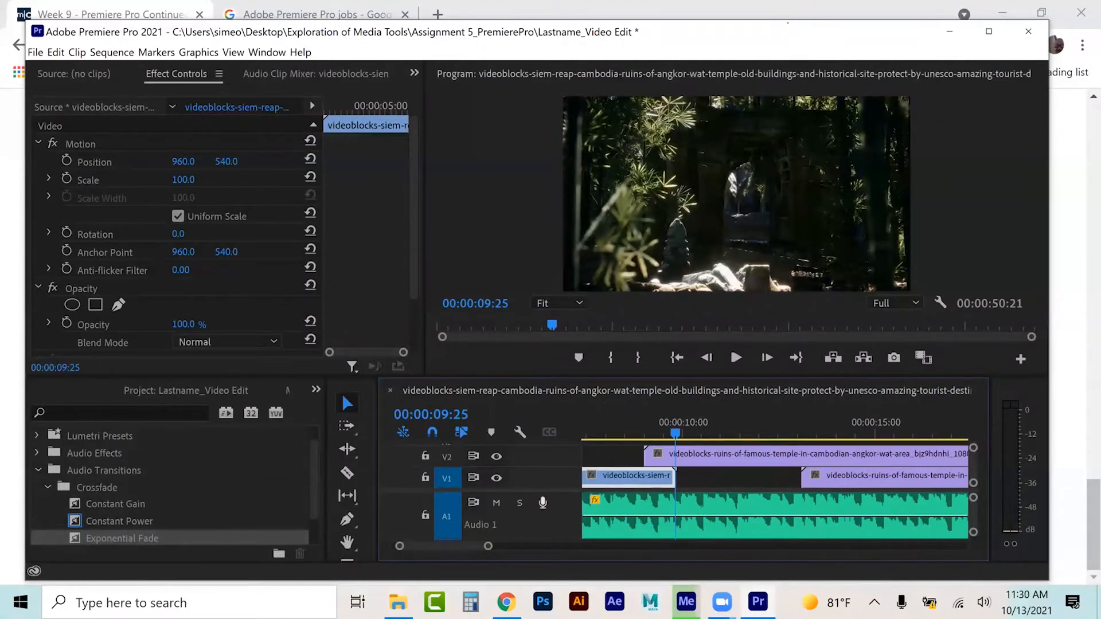
{"action": "left_click", "coordinate": [662, 424]}
{"action": "key", "text": "Left"}
{"action": "key", "text": "Left"}
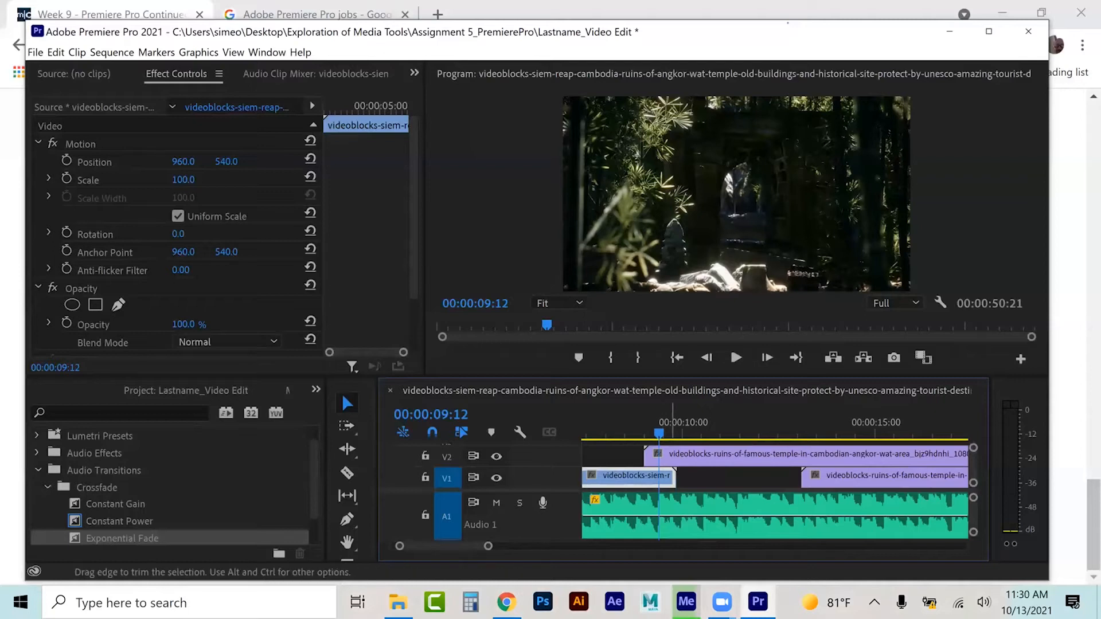
{"action": "left_click_drag", "start_coordinate": [675, 476], "coordinate": [658, 477]}
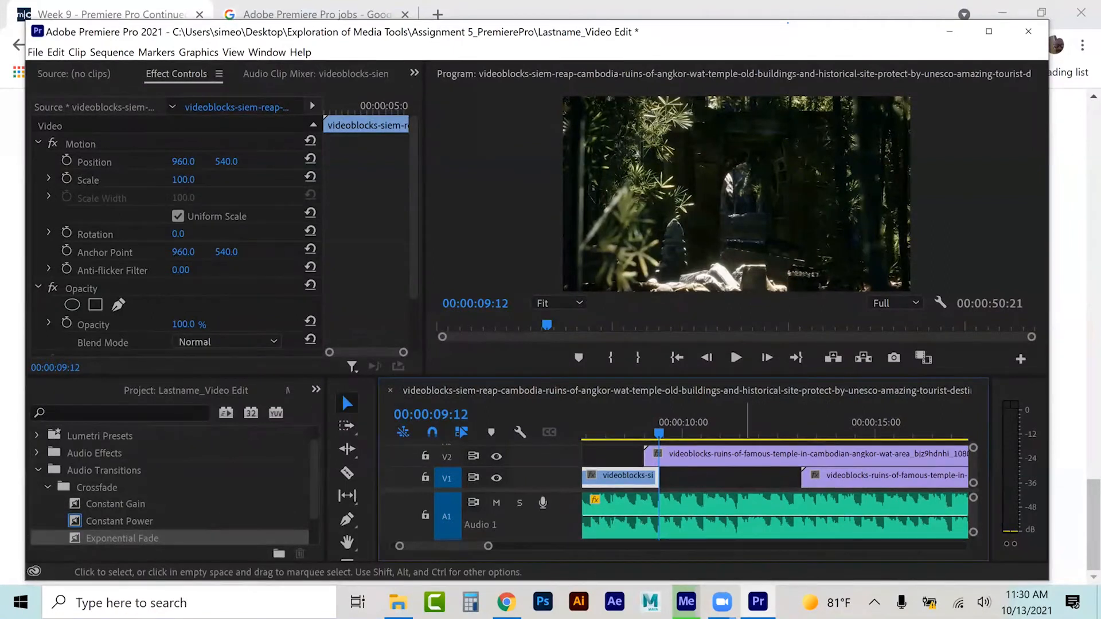
Step: Split the monkey clip on V1 at 00:00:29:15 with the Razor tool
{"action": "left_click_drag", "start_coordinate": [487, 545], "coordinate": [556, 545]}
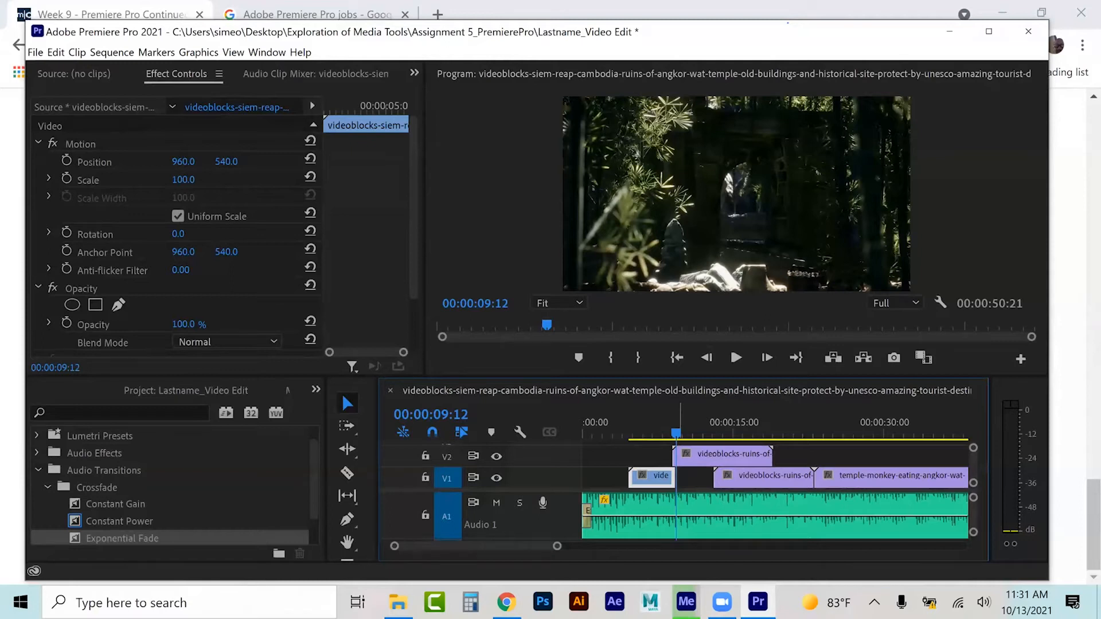
{"action": "left_click", "coordinate": [878, 429]}
{"action": "left_click", "coordinate": [871, 476]}
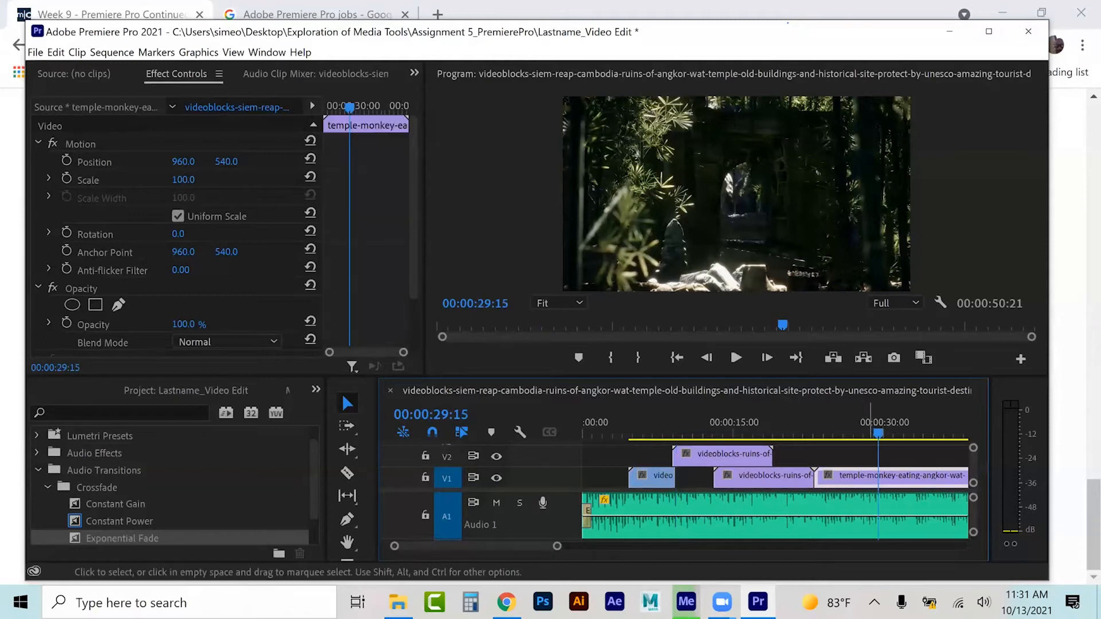
{"action": "key", "text": "c"}
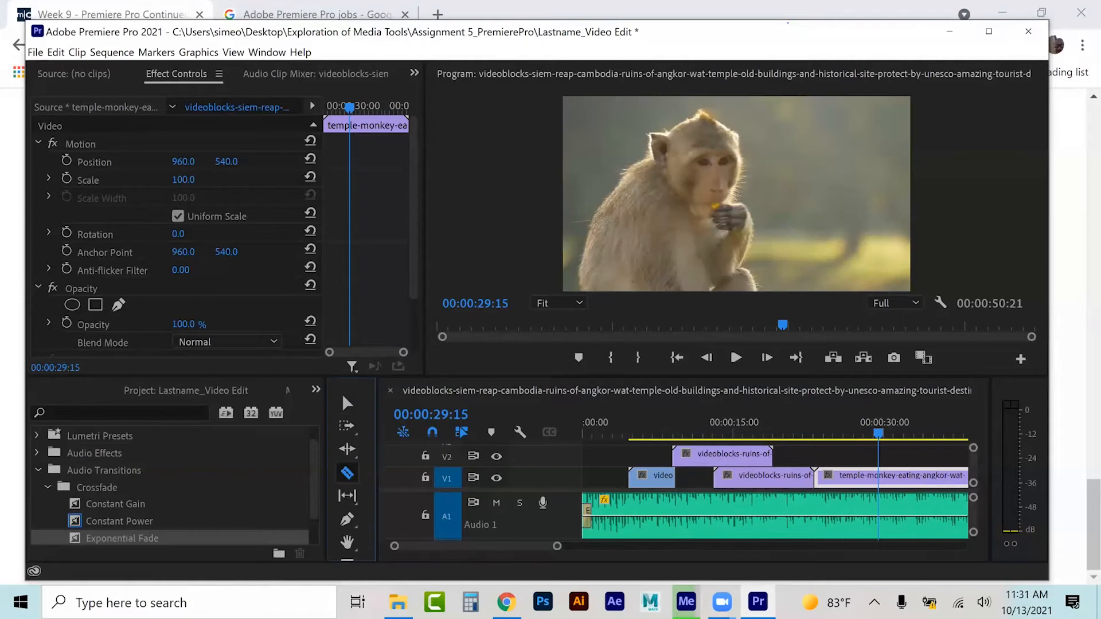
{"action": "left_click", "coordinate": [878, 475]}
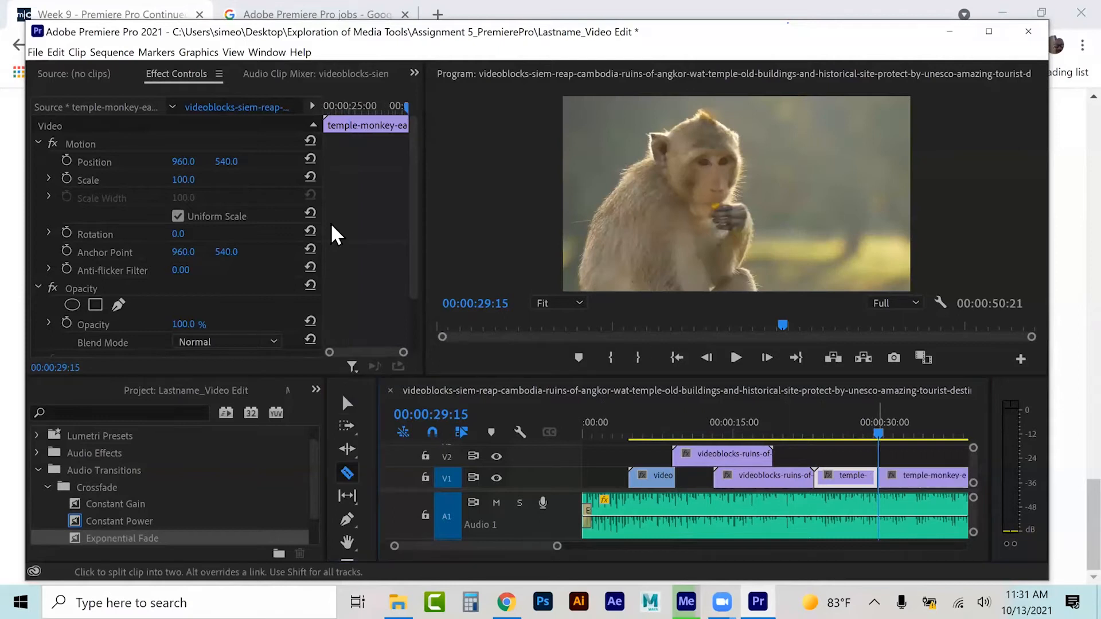
{"action": "left_click", "coordinate": [347, 403]}
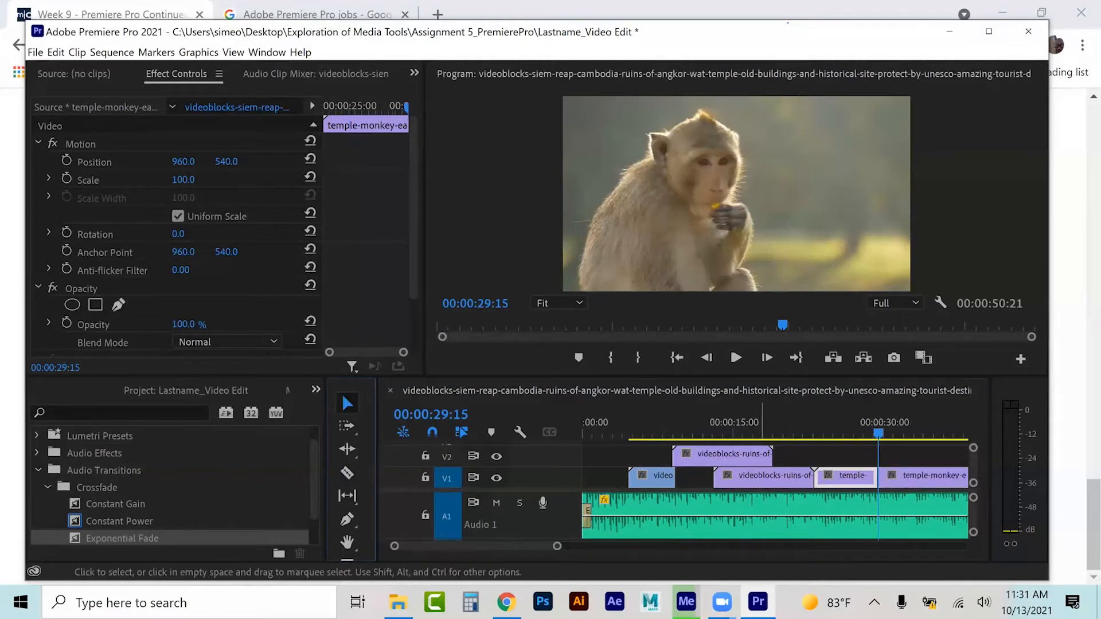
Step: Move the second temple clip up to V2 at about 21 seconds and place the first monkey piece right after the Siem Reap clip on V1
{"action": "left_click_drag", "start_coordinate": [762, 476], "coordinate": [712, 475]}
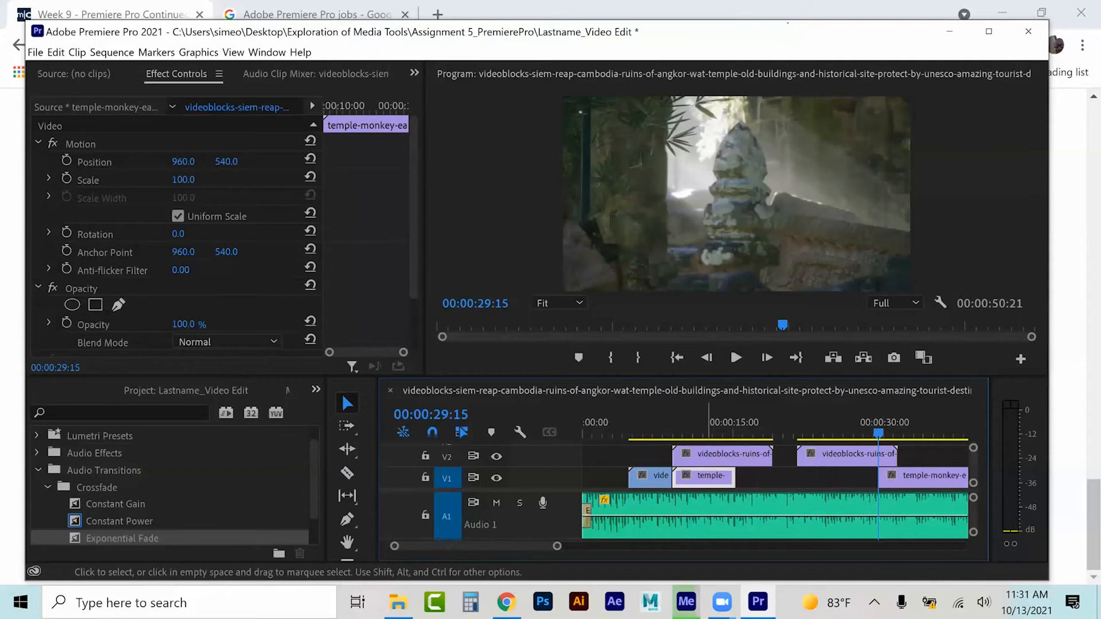
{"action": "key", "text": "ctrl+z"}
{"action": "left_click_drag", "start_coordinate": [839, 475], "coordinate": [705, 476]}
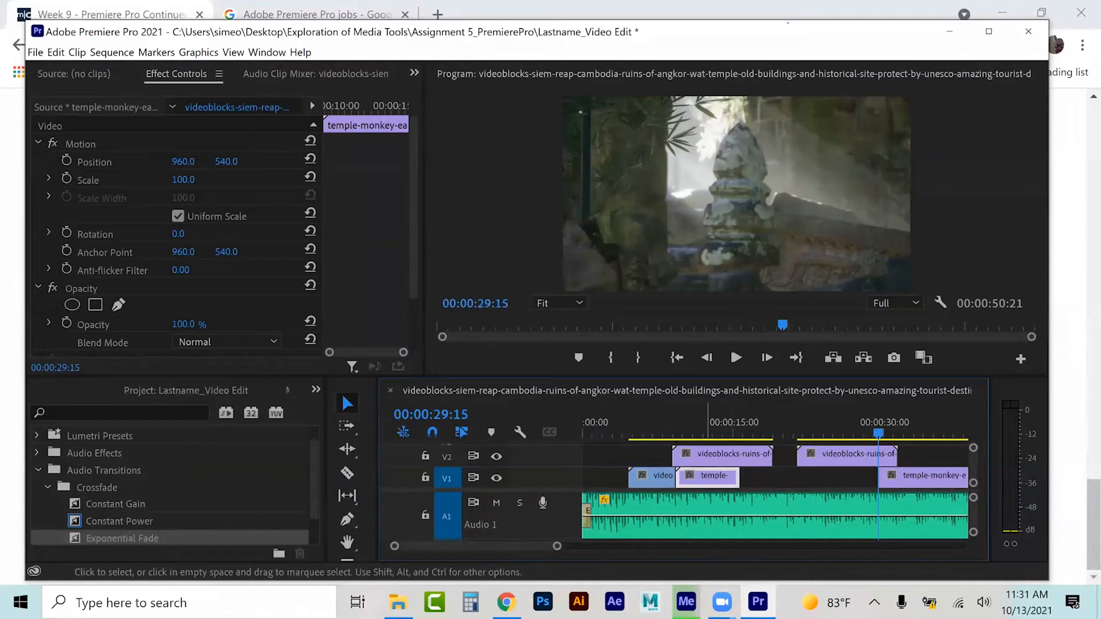
Step: Play through the monkey clip from 00:00:09:10 and trim its end to 00:00:13:14 to match the music
{"action": "left_click_drag", "start_coordinate": [556, 545], "coordinate": [434, 546]}
{"action": "left_click", "coordinate": [769, 423]}
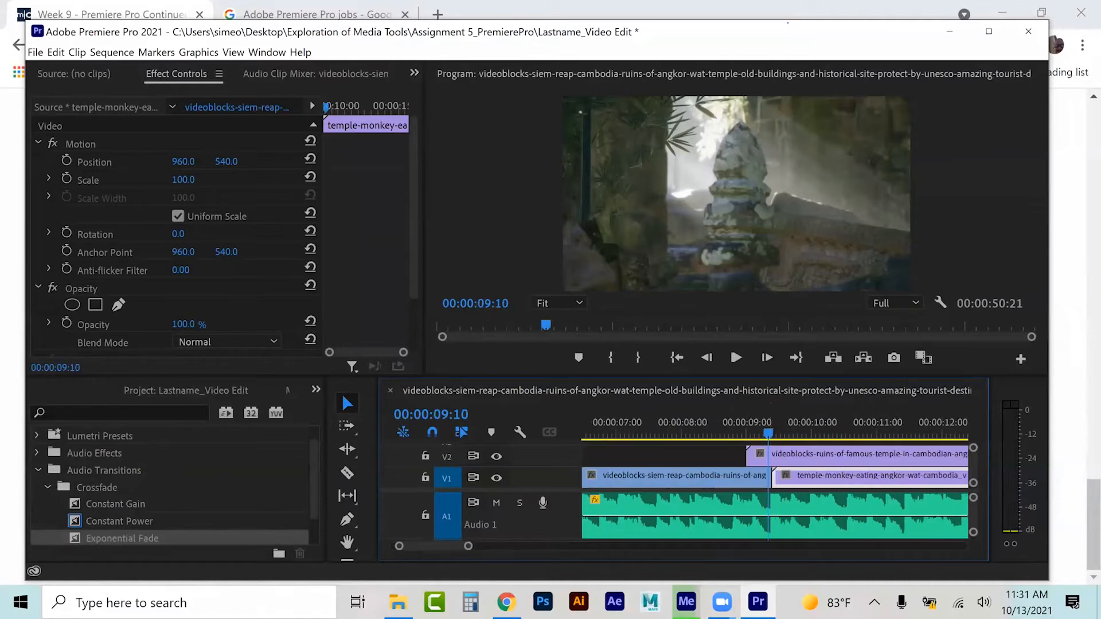
{"action": "key", "text": "space"}
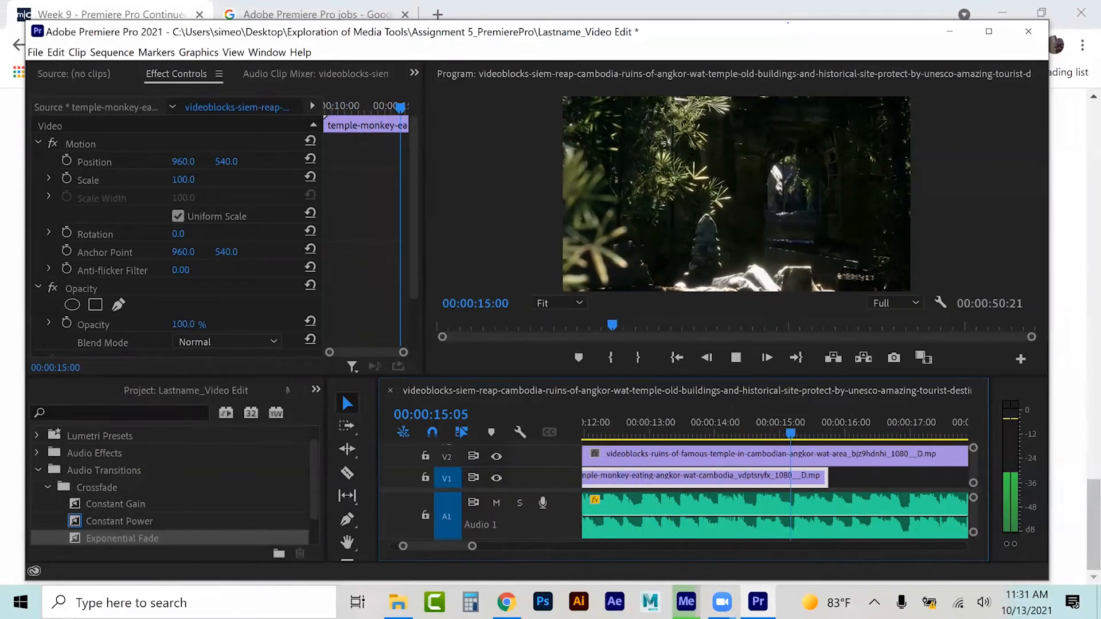
{"action": "key", "text": "space"}
{"action": "left_click_drag", "start_coordinate": [674, 423], "coordinate": [677, 423]}
{"action": "key", "text": "Right"}
{"action": "key", "text": "Right"}
{"action": "key", "text": "Left"}
{"action": "key", "text": "Left"}
{"action": "key", "text": "Left"}
{"action": "key", "text": "Right"}
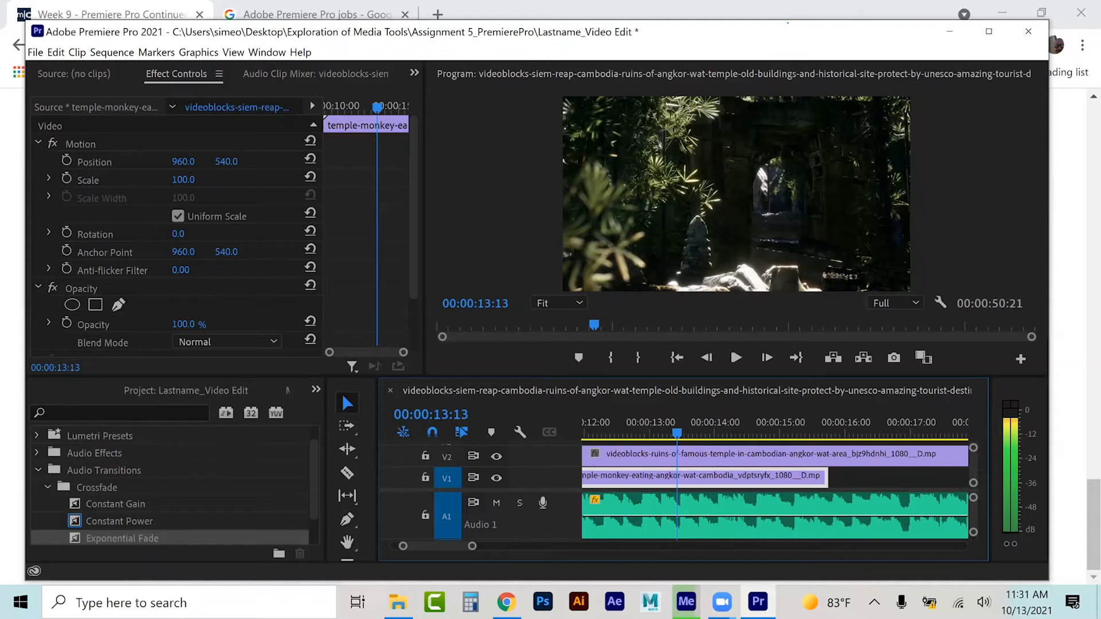
{"action": "key", "text": "Right"}
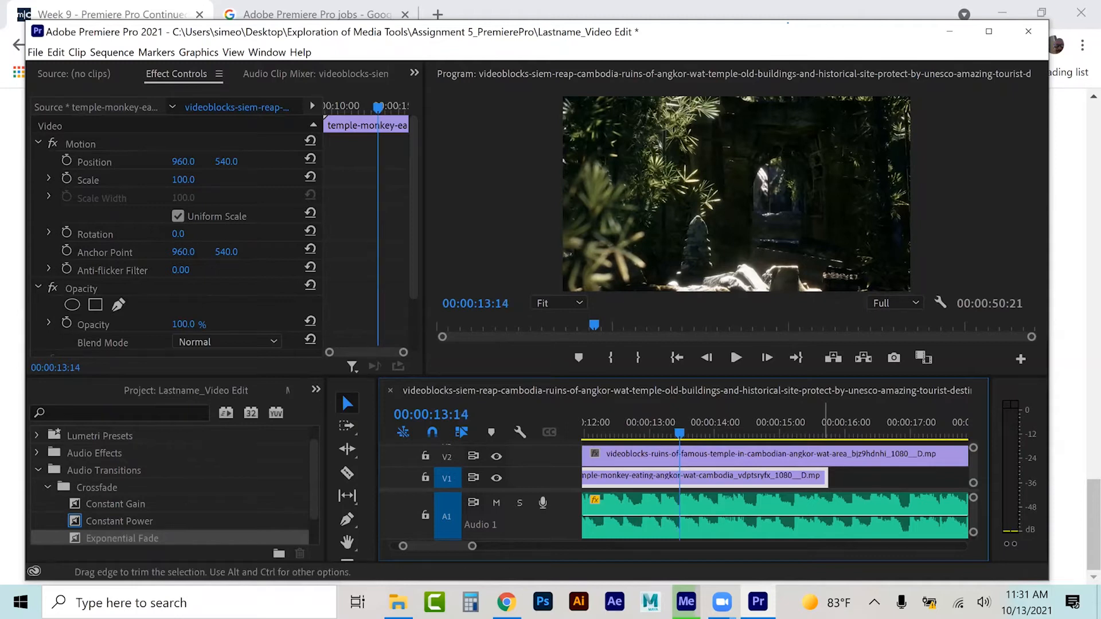
{"action": "left_click_drag", "start_coordinate": [826, 477], "coordinate": [679, 476]}
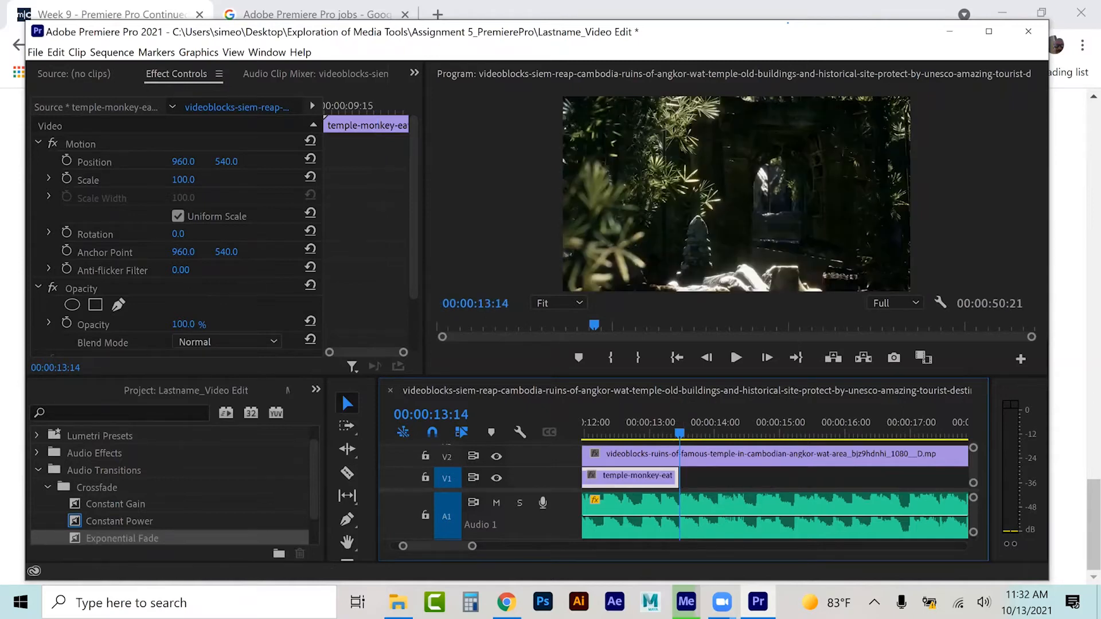
Step: Move the first temple clip from V2 down to V1, directly after the trimmed monkey clip
{"action": "key", "text": "minus"}
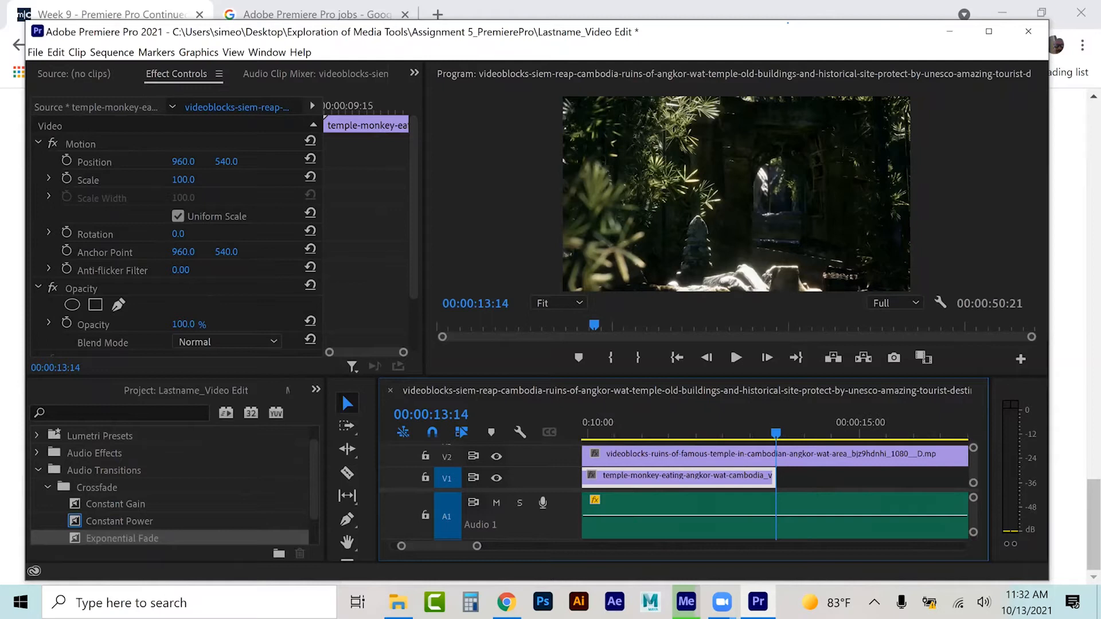
{"action": "key", "text": "minus"}
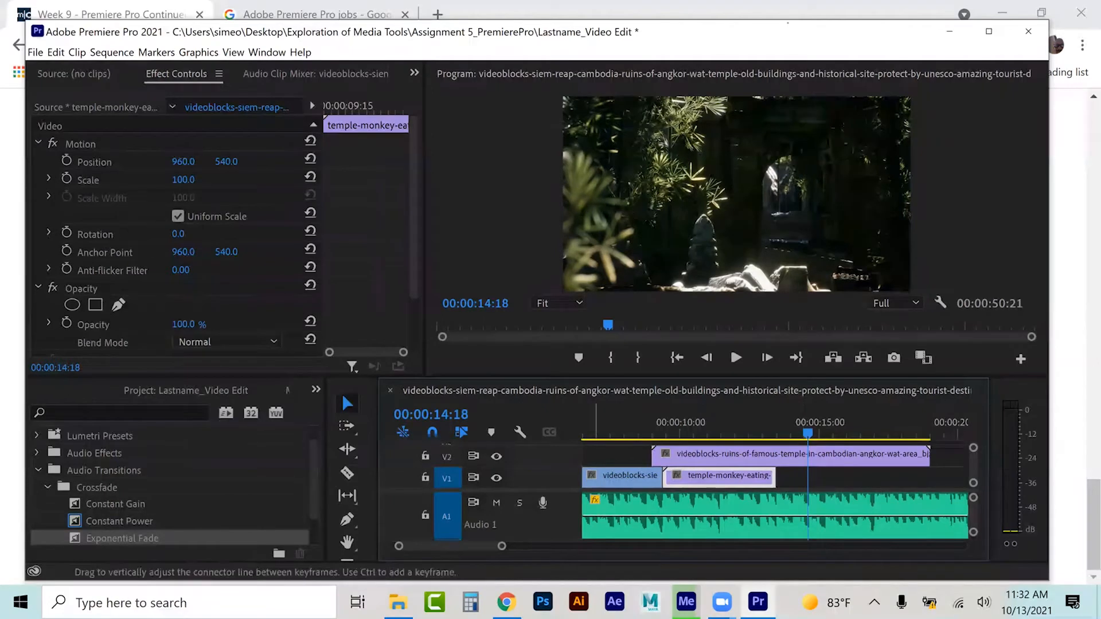
{"action": "key", "text": "minus"}
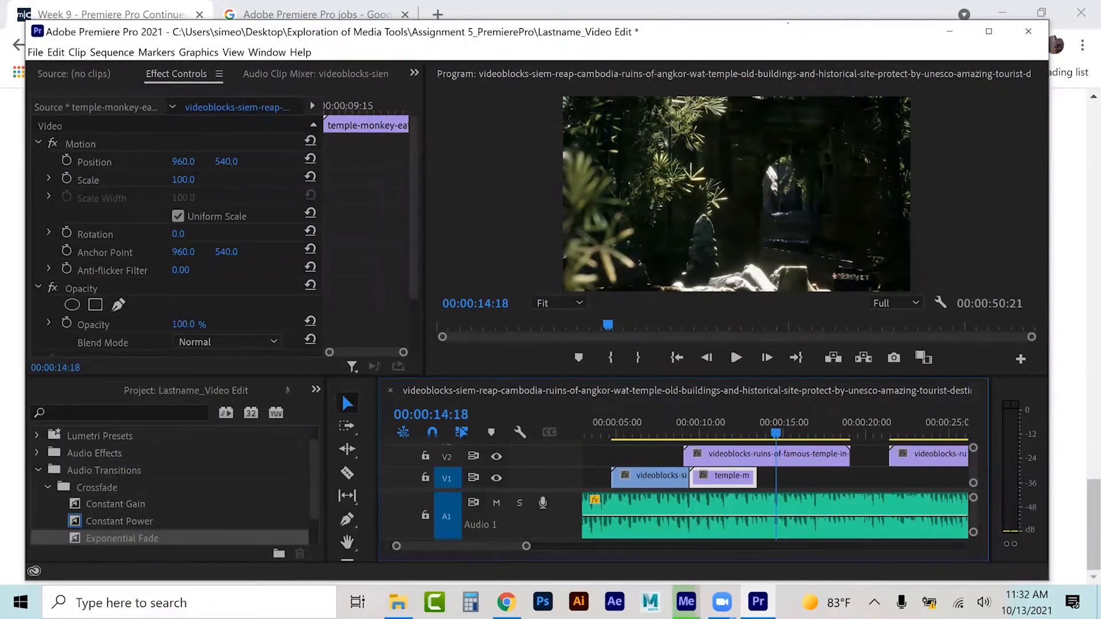
{"action": "left_click_drag", "start_coordinate": [745, 456], "coordinate": [809, 477]}
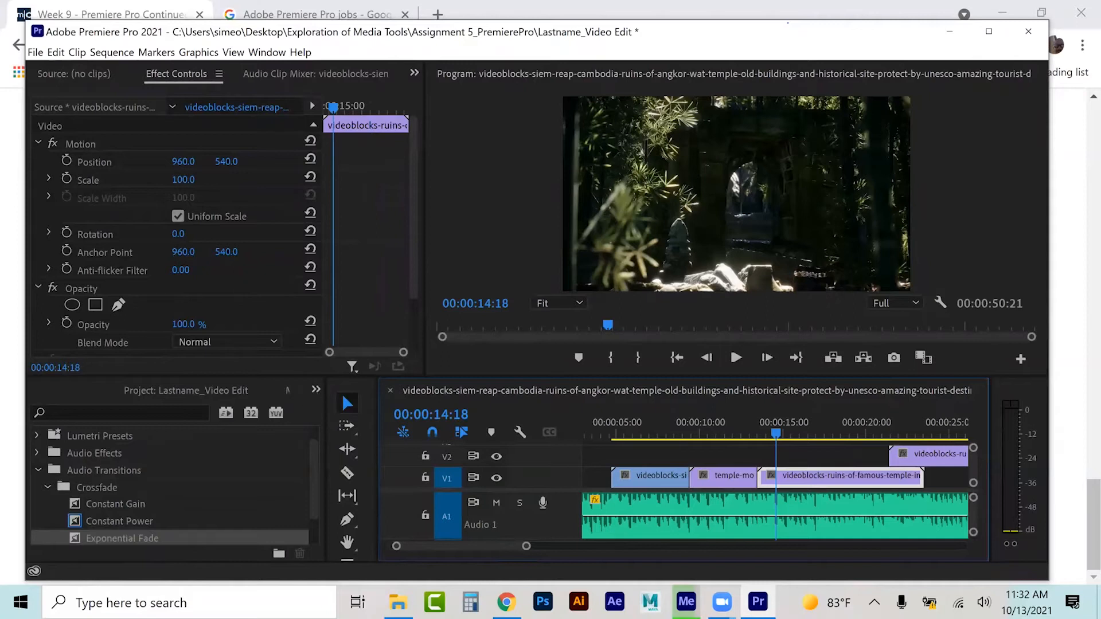
Step: Apply the Lumetri Color video effect from Color Correction to the temple clip that follows the monkey clip on V1
{"action": "left_click", "coordinate": [38, 469]}
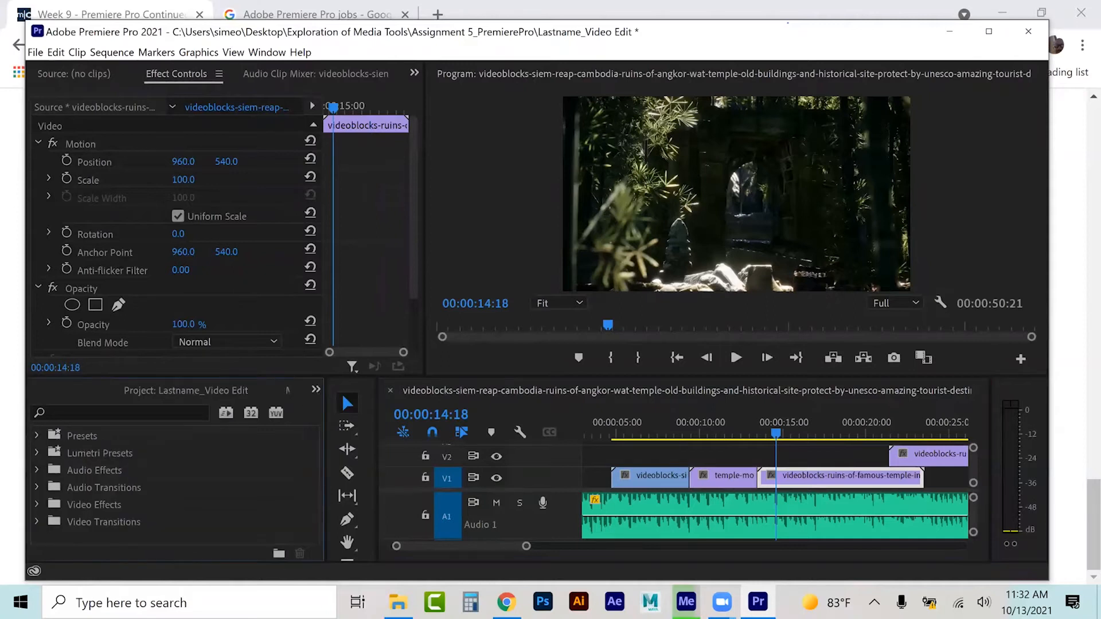
{"action": "left_click", "coordinate": [38, 504]}
{"action": "scroll", "coordinate": [172, 488], "scroll_direction": "down", "scroll_amount": 1}
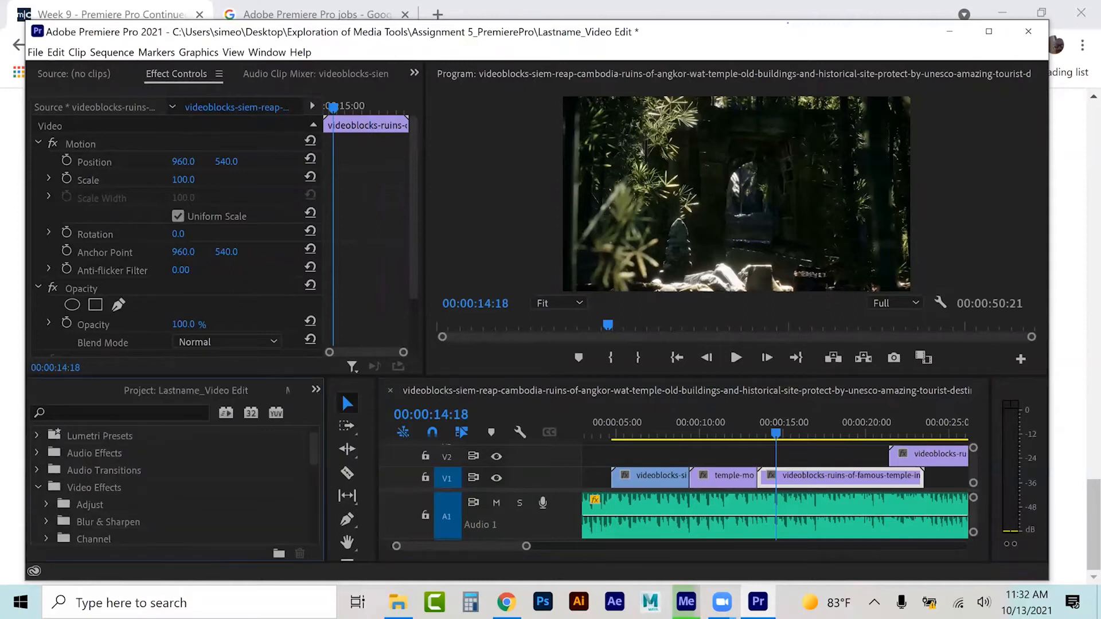
{"action": "scroll", "coordinate": [172, 487], "scroll_direction": "down", "scroll_amount": 1}
{"action": "left_click", "coordinate": [46, 538]}
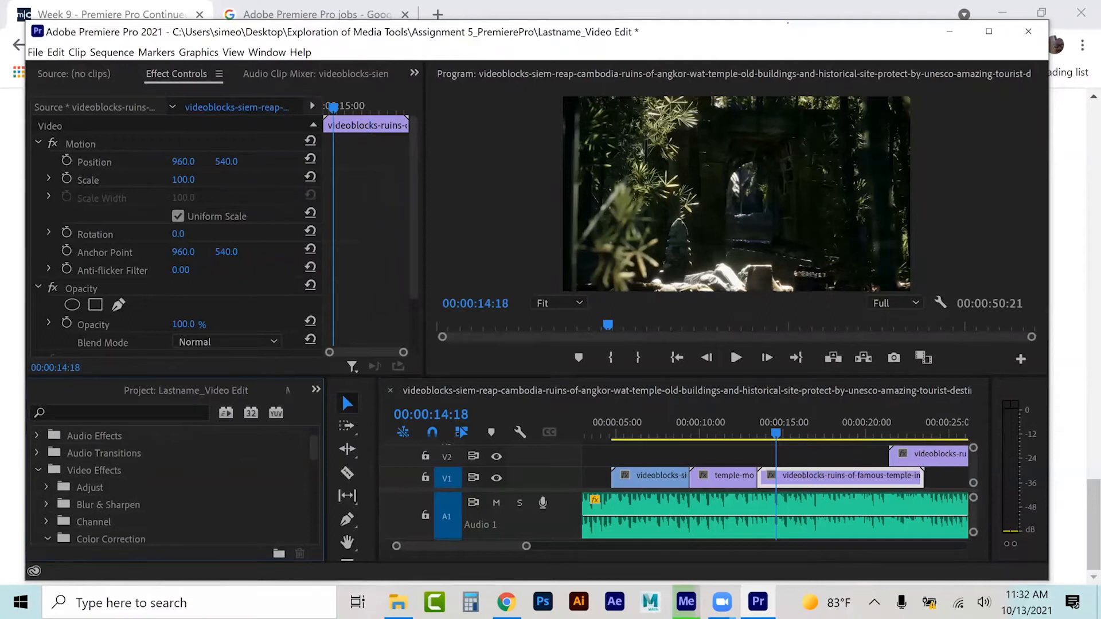
{"action": "scroll", "coordinate": [172, 488], "scroll_direction": "down", "scroll_amount": 5}
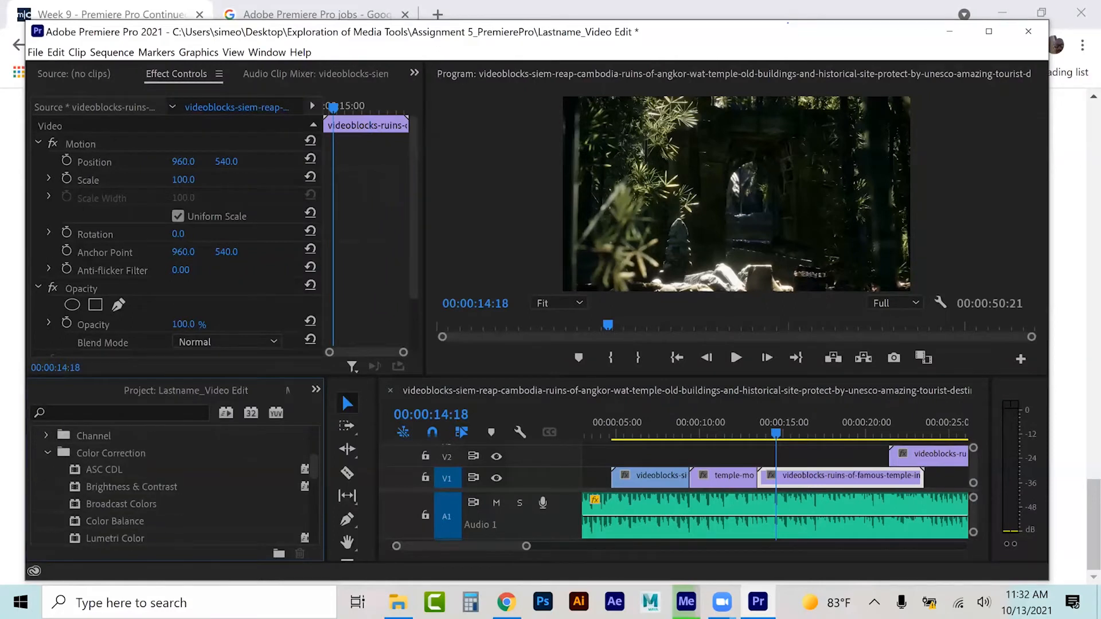
{"action": "scroll", "coordinate": [172, 488], "scroll_direction": "down", "scroll_amount": 2}
{"action": "left_click_drag", "start_coordinate": [114, 504], "coordinate": [813, 476]}
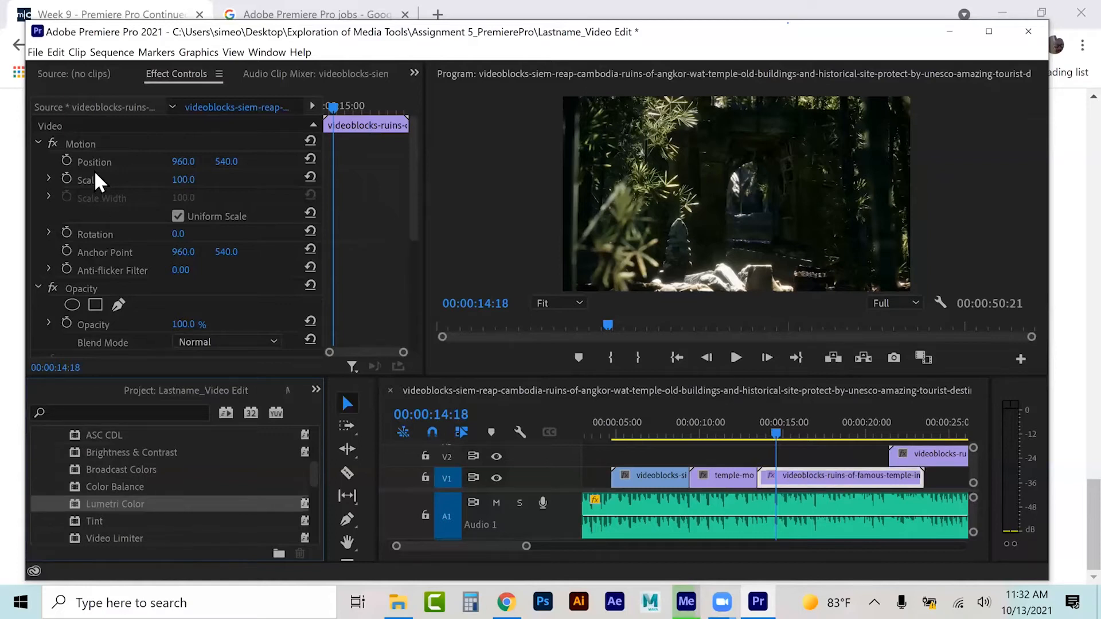
Step: Set the Exposure in the temple clip's Lumetri Color Basic Correction to 3.3
{"action": "scroll", "coordinate": [171, 258], "scroll_direction": "down", "scroll_amount": 3}
{"action": "scroll", "coordinate": [187, 267], "scroll_direction": "down", "scroll_amount": 2}
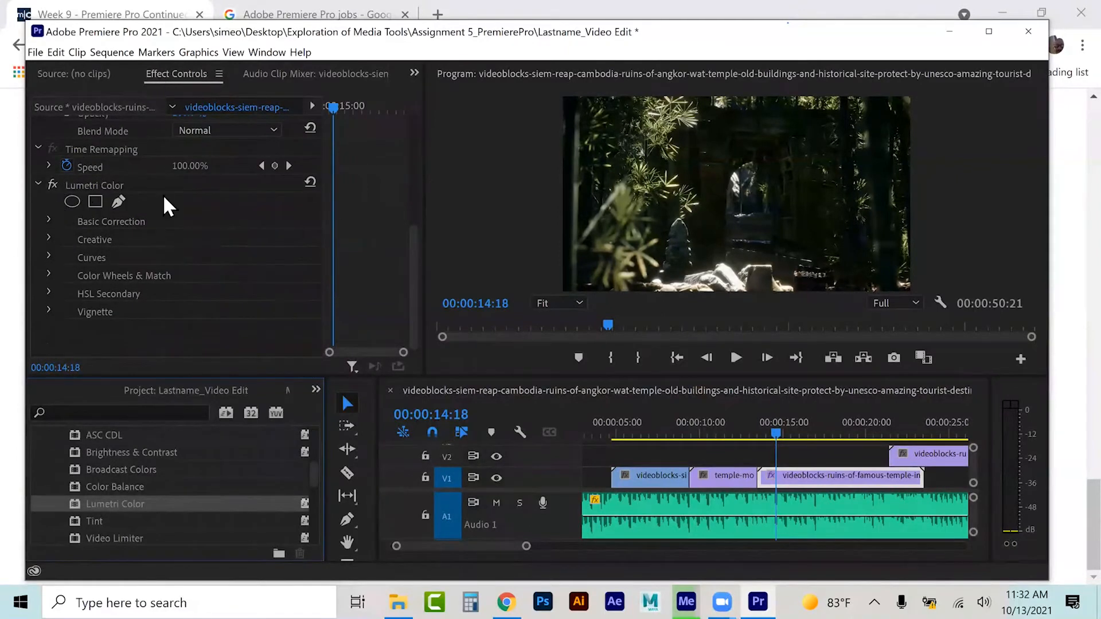
{"action": "left_click", "coordinate": [48, 218]}
{"action": "scroll", "coordinate": [69, 255], "scroll_direction": "down", "scroll_amount": 1}
{"action": "scroll", "coordinate": [67, 259], "scroll_direction": "down", "scroll_amount": 1}
{"action": "left_click_drag", "start_coordinate": [179, 280], "coordinate": [200, 281]}
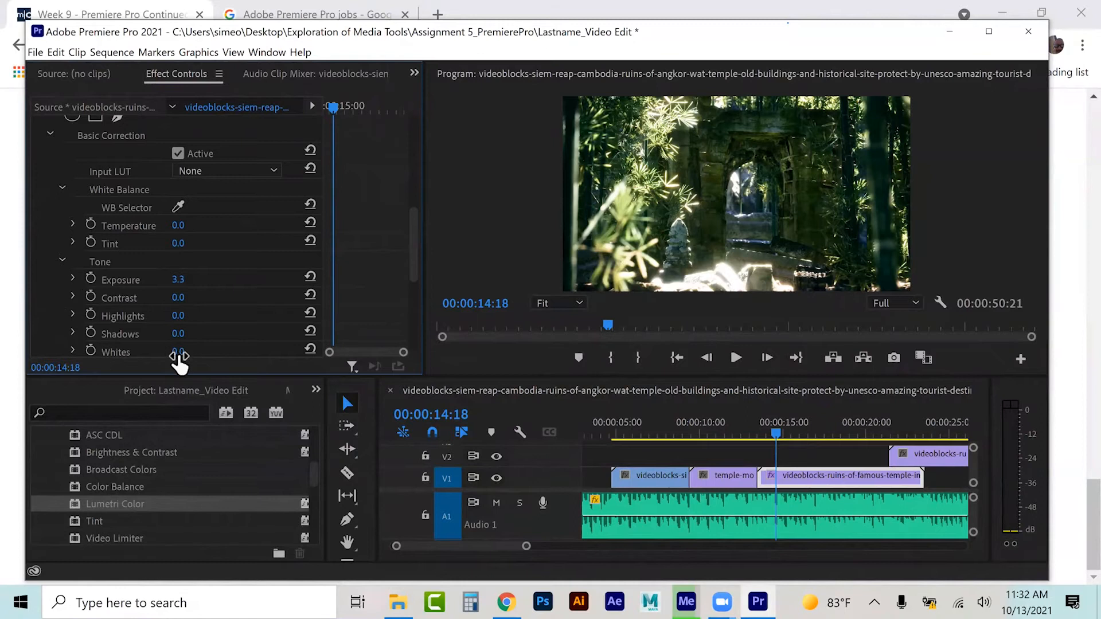
Step: Lower the Lumetri Color Basic Correction Saturation to 63 on the selected V1 ruins clip
{"action": "scroll", "coordinate": [194, 297], "scroll_direction": "down", "scroll_amount": 5}
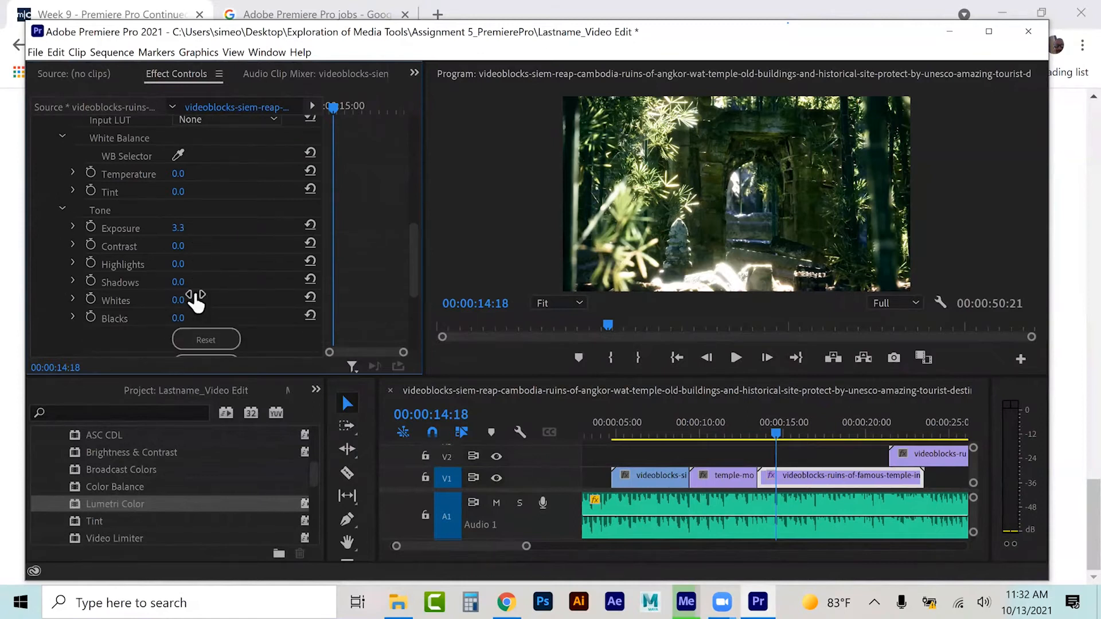
{"action": "scroll", "coordinate": [192, 293], "scroll_direction": "down", "scroll_amount": 4}
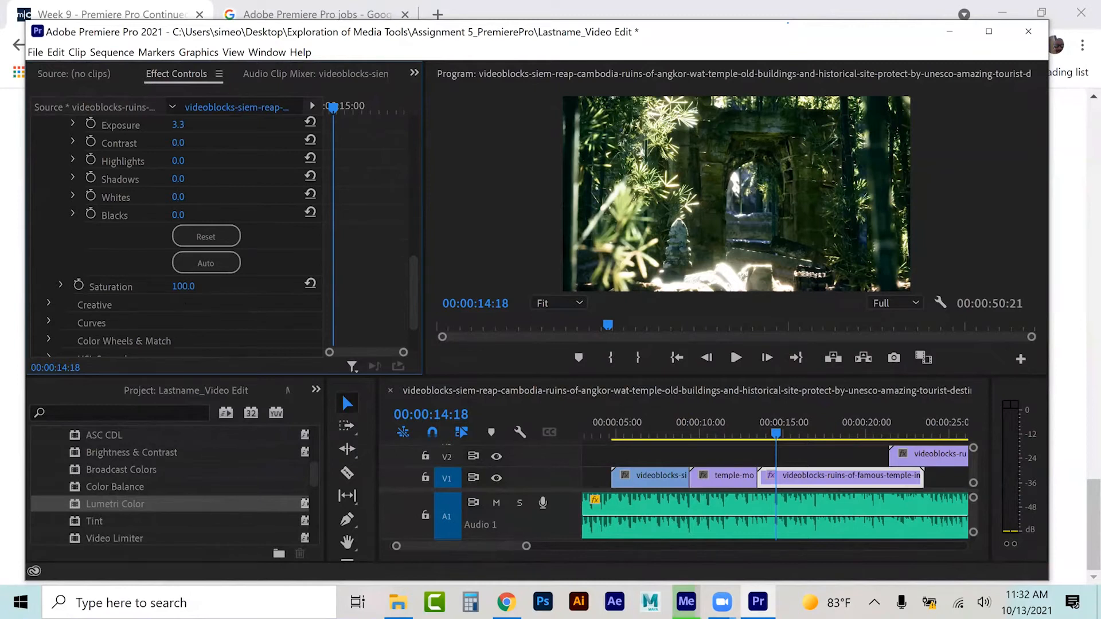
{"action": "left_click_drag", "start_coordinate": [183, 286], "coordinate": [161, 286]}
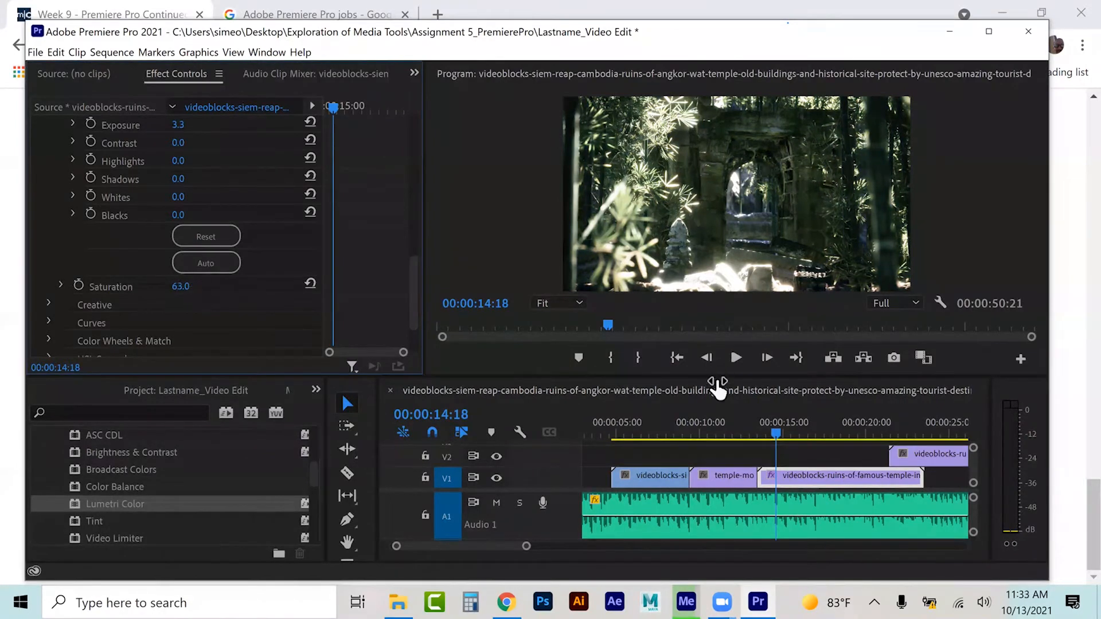
Step: Play the sequence from 00:00:15:17 through the end of the colour-corrected ruins clip
{"action": "left_click", "coordinate": [664, 420]}
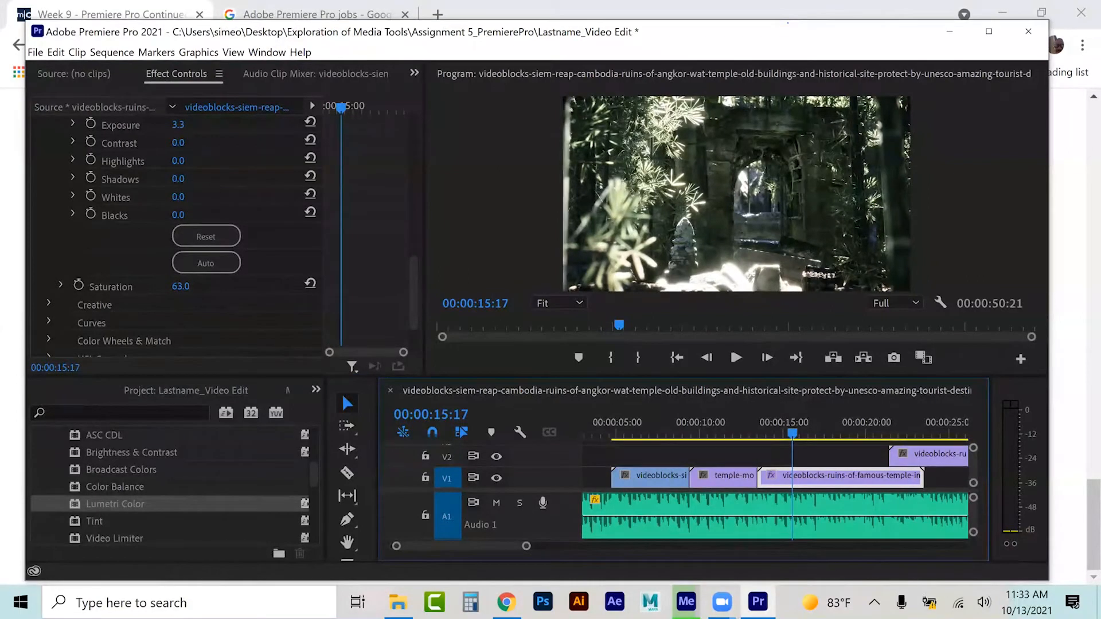
{"action": "scroll", "coordinate": [774, 481], "scroll_direction": "down", "scroll_amount": 3}
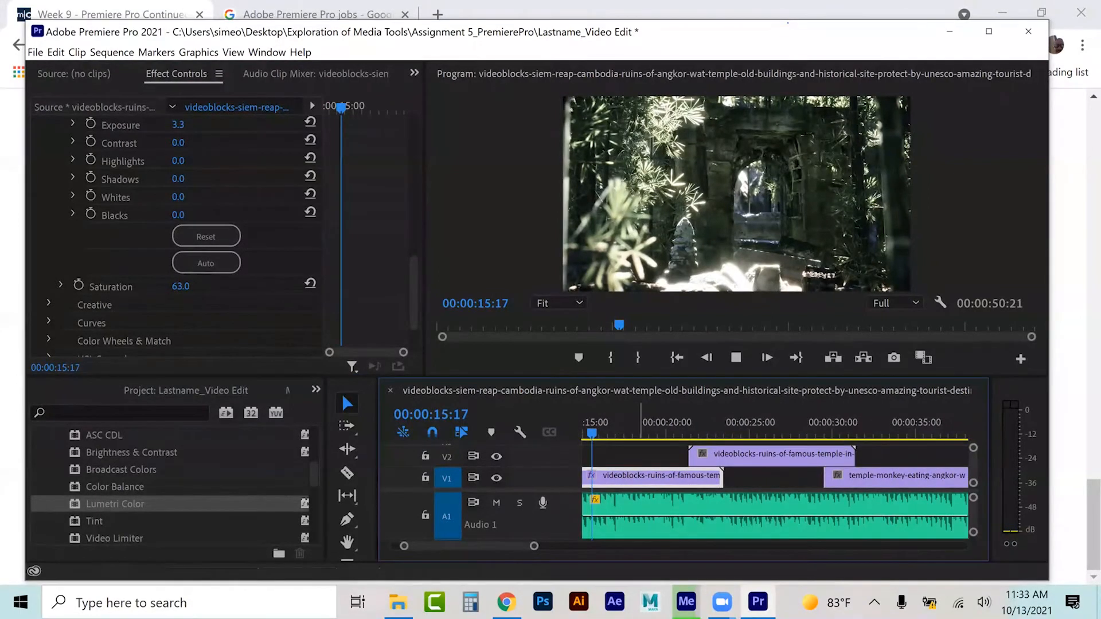
{"action": "key", "text": "space"}
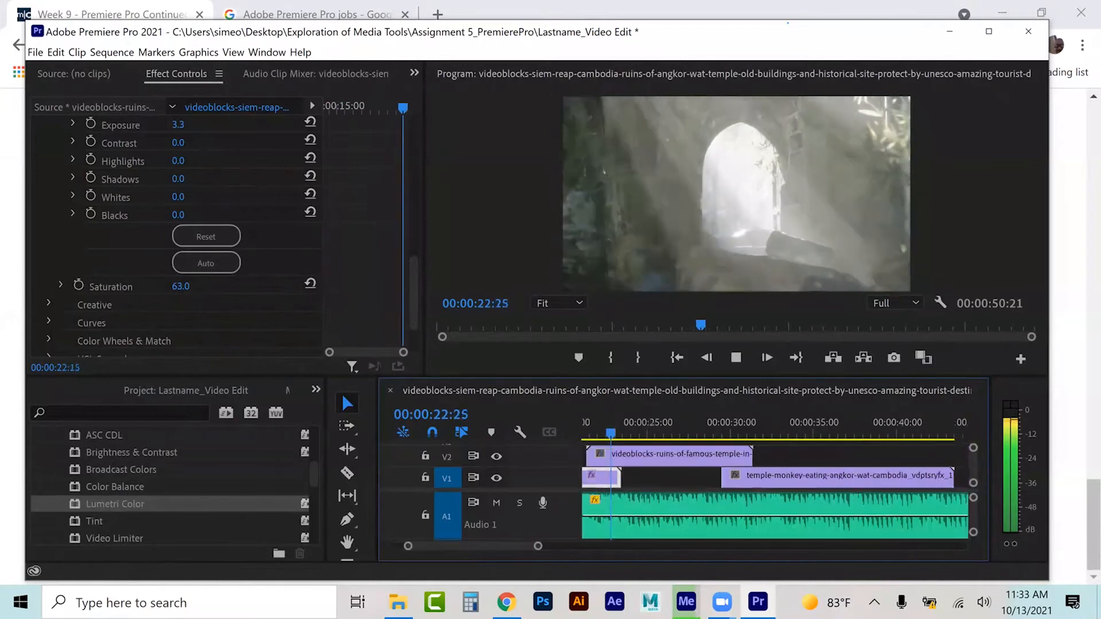
{"action": "key", "text": "space"}
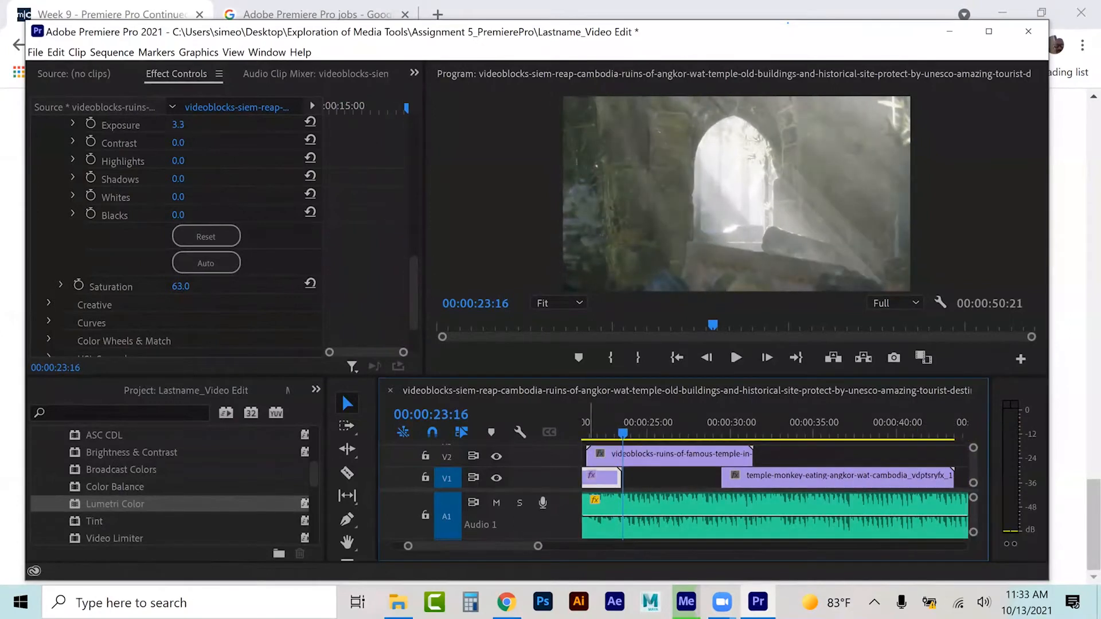
Step: Trim the end of the V1 ruins clip back to 00:00:23:13
{"action": "key", "text": "equal"}
{"action": "key", "text": "equal"}
{"action": "key", "text": "equal"}
{"action": "key", "text": "equal"}
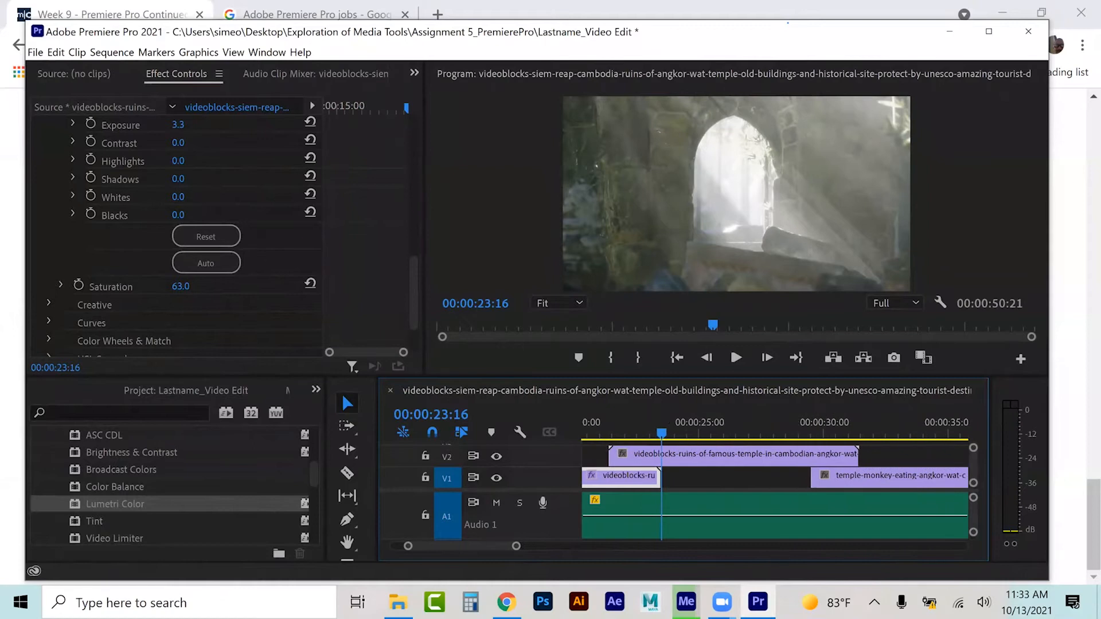
{"action": "key", "text": "equal"}
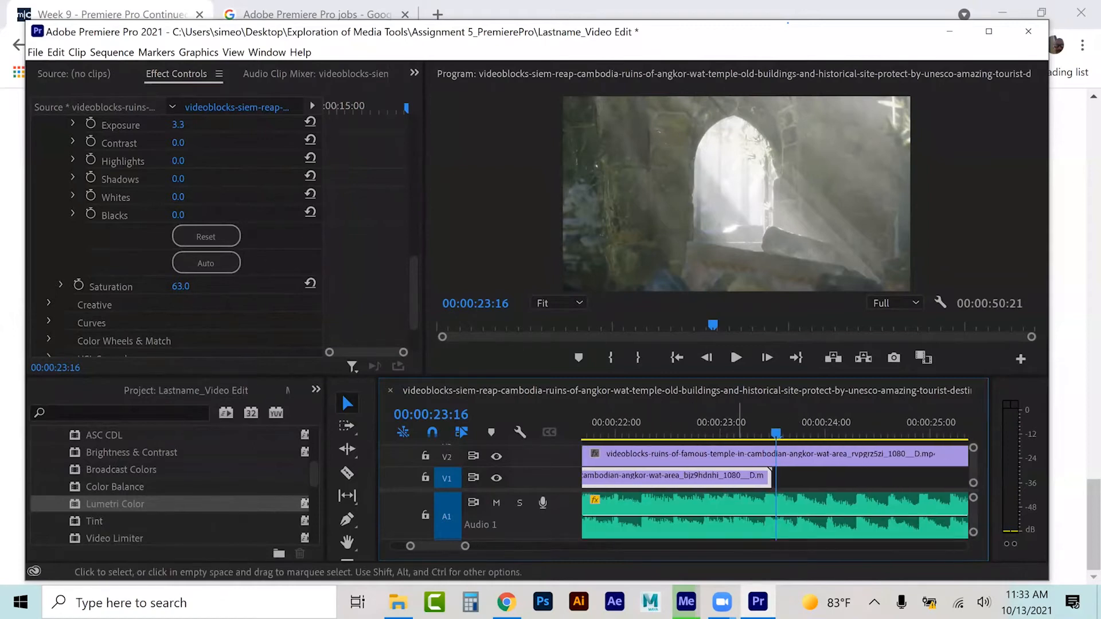
{"action": "key", "text": "Left"}
{"action": "key", "text": "Left"}
{"action": "key", "text": "Left"}
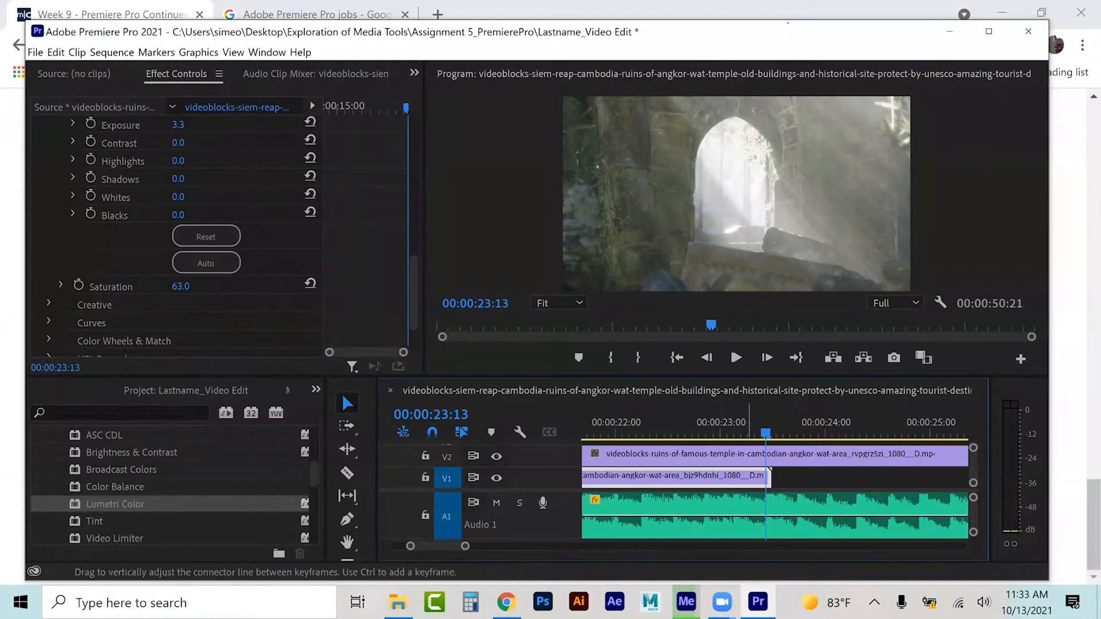
{"action": "left_click_drag", "start_coordinate": [770, 477], "coordinate": [764, 477]}
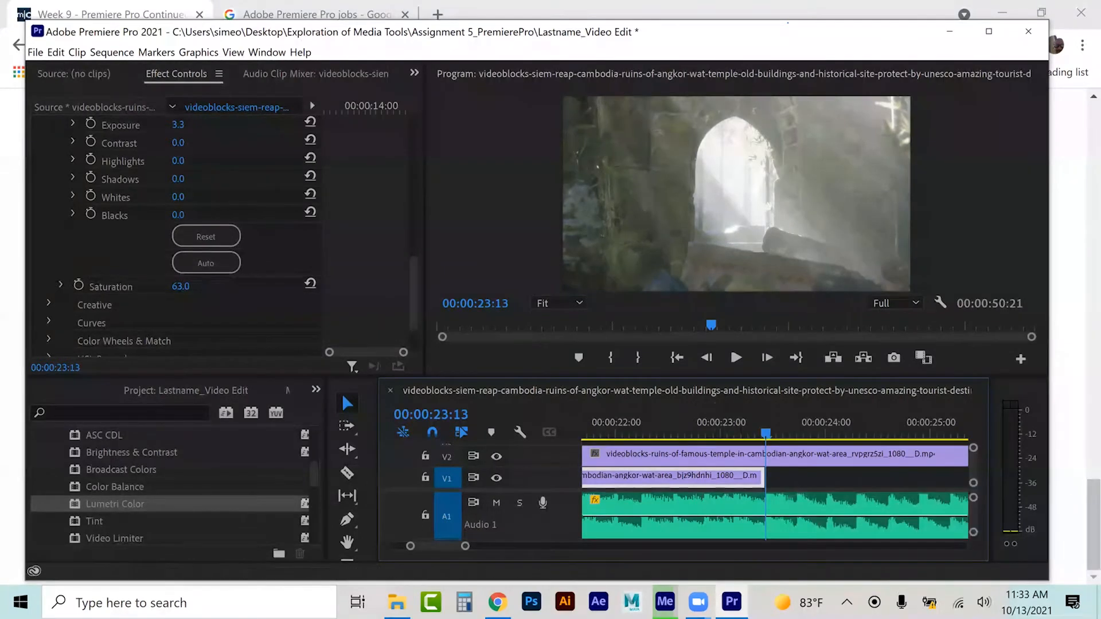
Step: Move the temple-monkey clip on V1 to start at the ruins clip's end and play through the cut with track V2 hidden
{"action": "left_click_drag", "start_coordinate": [465, 546], "coordinate": [526, 546]}
{"action": "left_click_drag", "start_coordinate": [892, 477], "coordinate": [777, 477]}
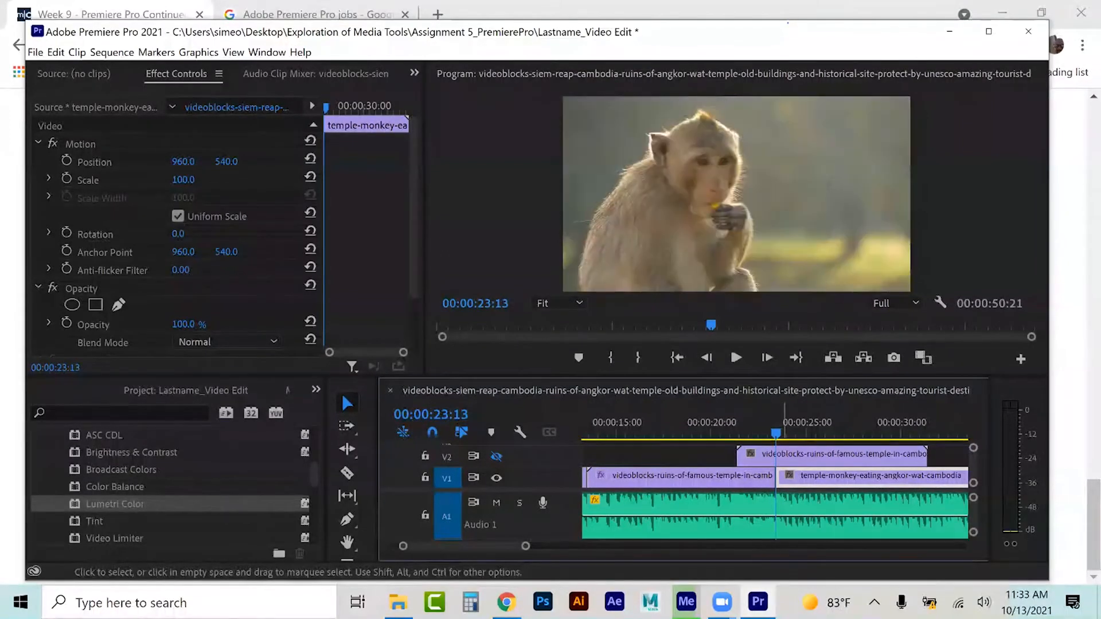
{"action": "left_click_drag", "start_coordinate": [775, 433], "coordinate": [765, 433]}
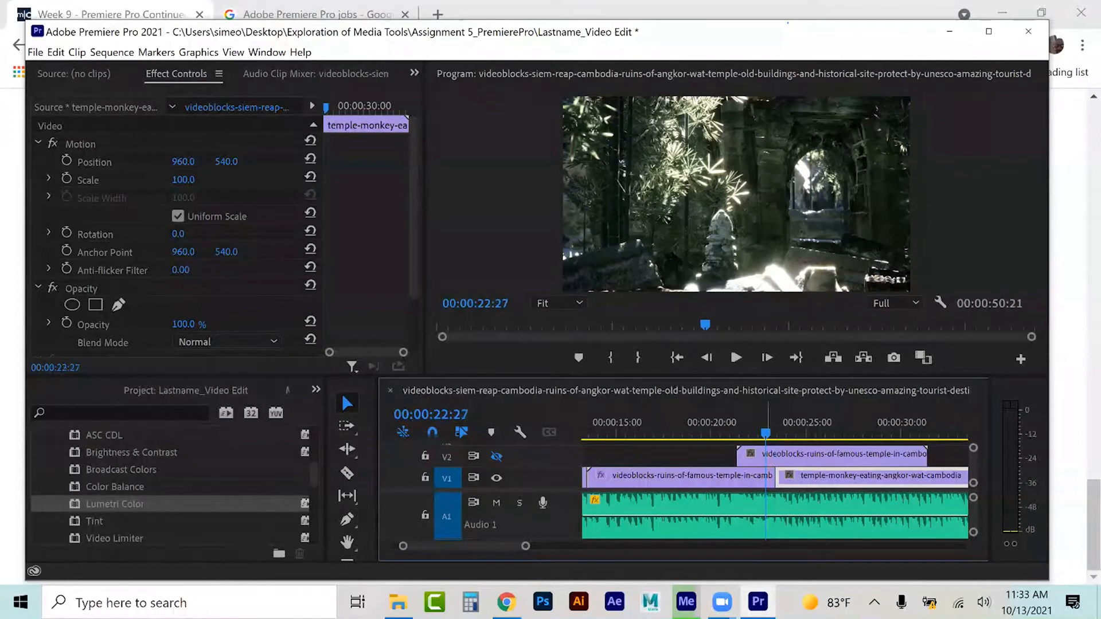
{"action": "key", "text": "space"}
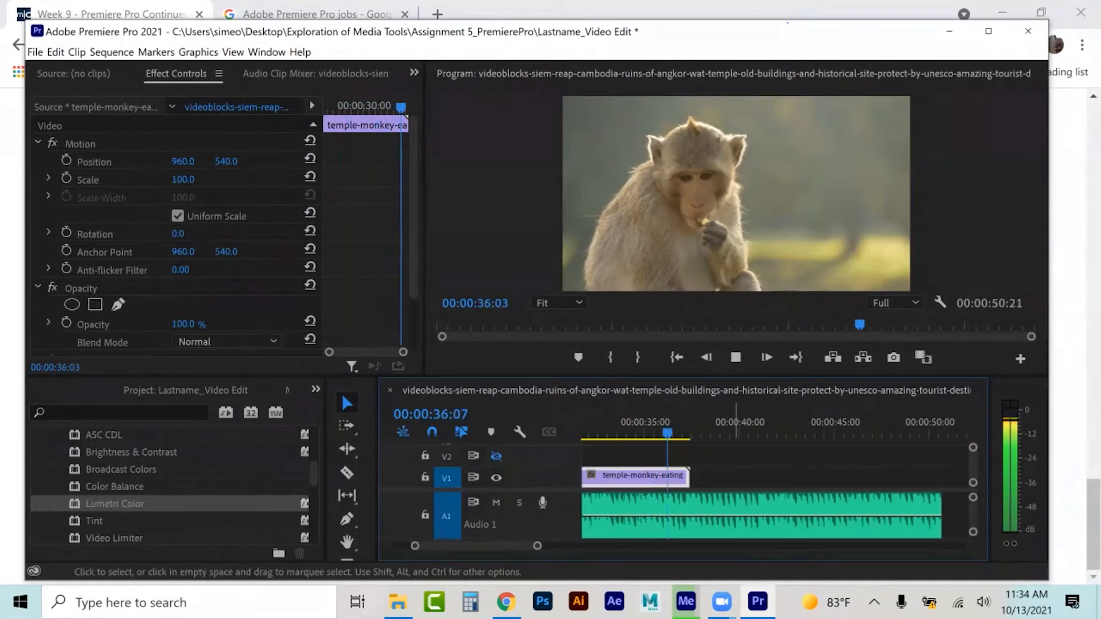
{"action": "key", "text": "space"}
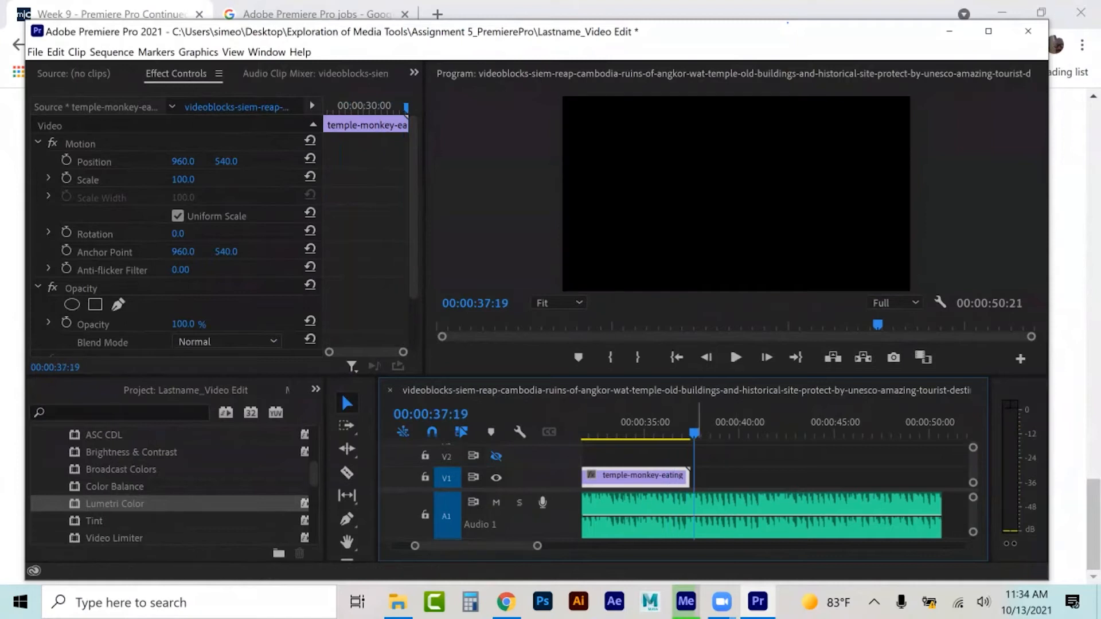
Step: Replay the monkey clip to find its cut point and trim its end to 00:00:33:12
{"action": "left_click_drag", "start_coordinate": [537, 545], "coordinate": [510, 545]}
{"action": "left_click", "coordinate": [638, 433]}
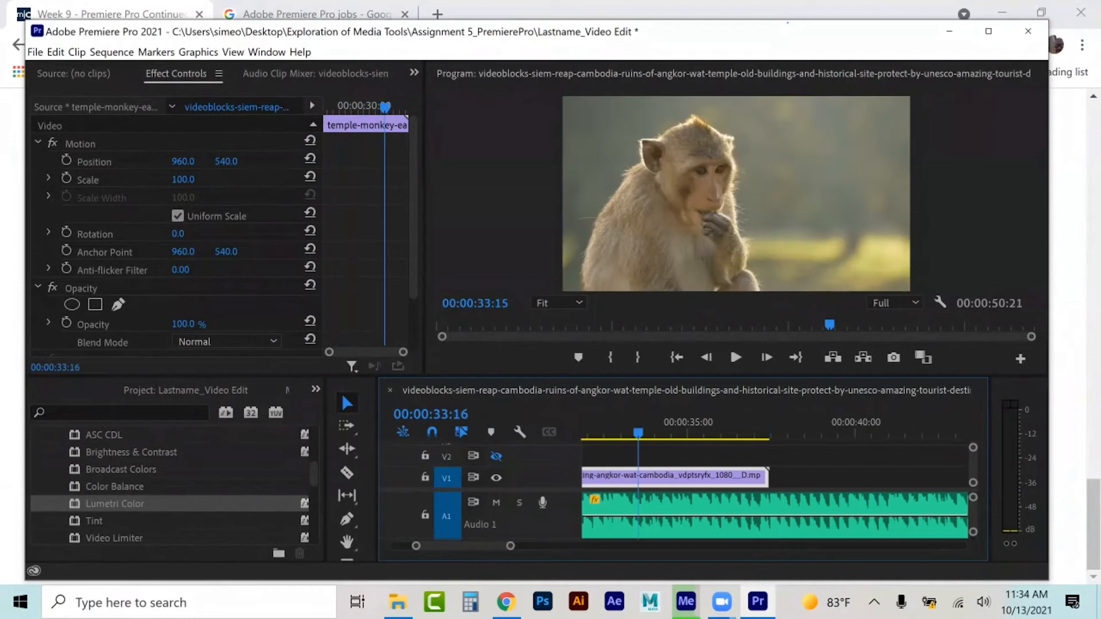
{"action": "mouse_move", "coordinate": [638, 433]}
{"action": "left_mouse_down"}
{"action": "mouse_move", "coordinate": [582, 433]}
{"action": "mouse_move", "coordinate": [640, 433]}
{"action": "left_mouse_up"}
{"action": "key", "text": "space"}
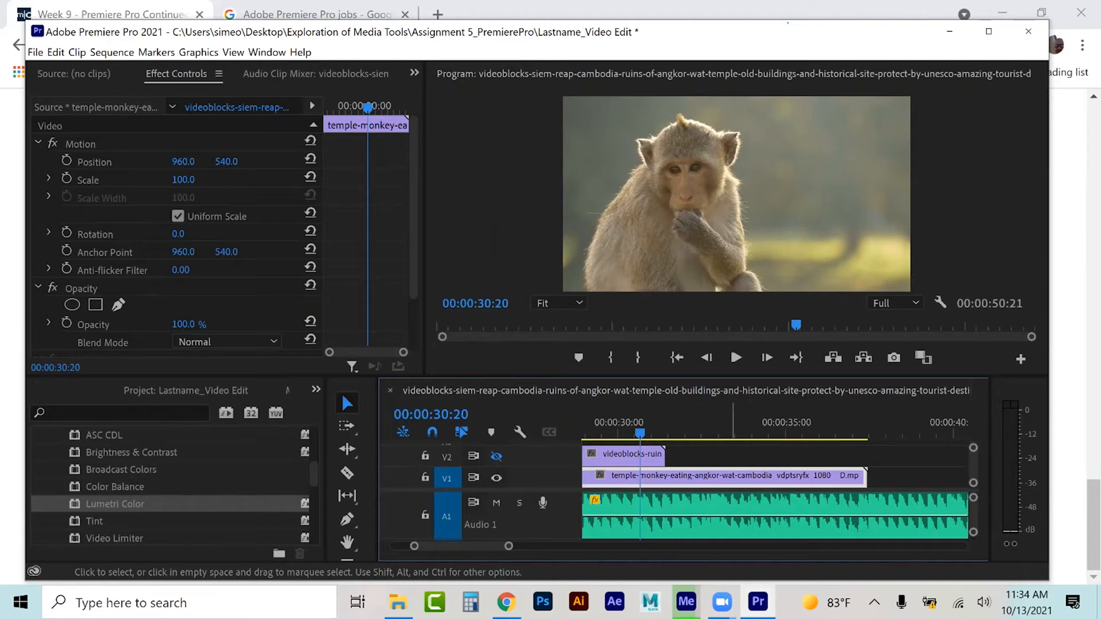
{"action": "left_click", "coordinate": [730, 429]}
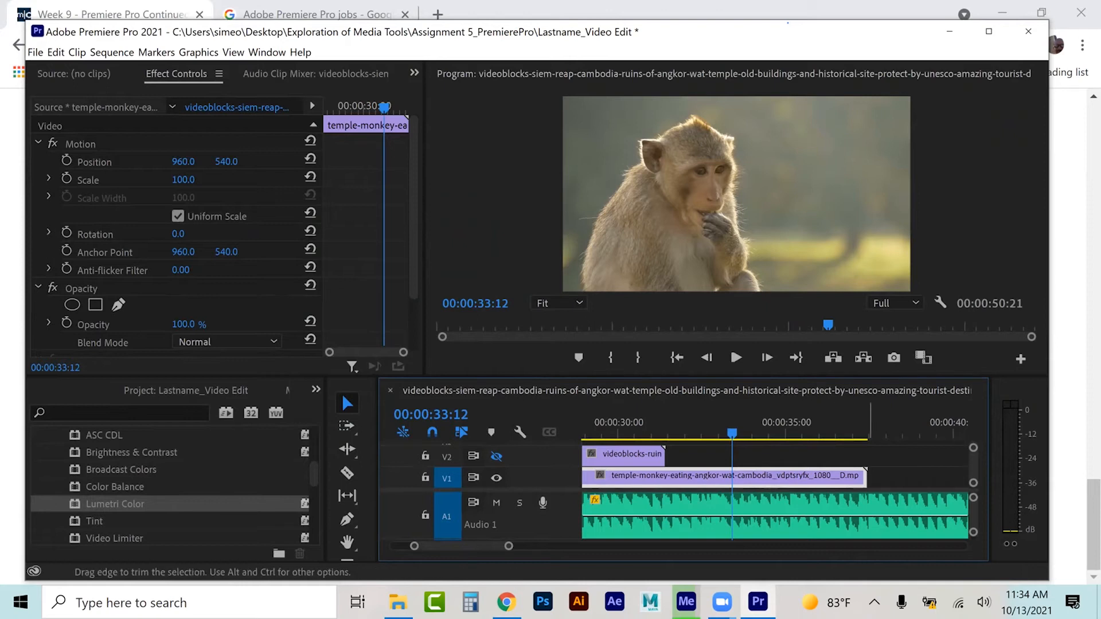
{"action": "left_click_drag", "start_coordinate": [865, 476], "coordinate": [732, 476]}
Step: Move the ruins clip from V2 down to V1, directly after the monkey clip at 00:00:33:12
{"action": "left_click", "coordinate": [608, 456]}
{"action": "left_click_drag", "start_coordinate": [607, 456], "coordinate": [922, 456]}
{"action": "left_click_drag", "start_coordinate": [607, 456], "coordinate": [752, 475]}
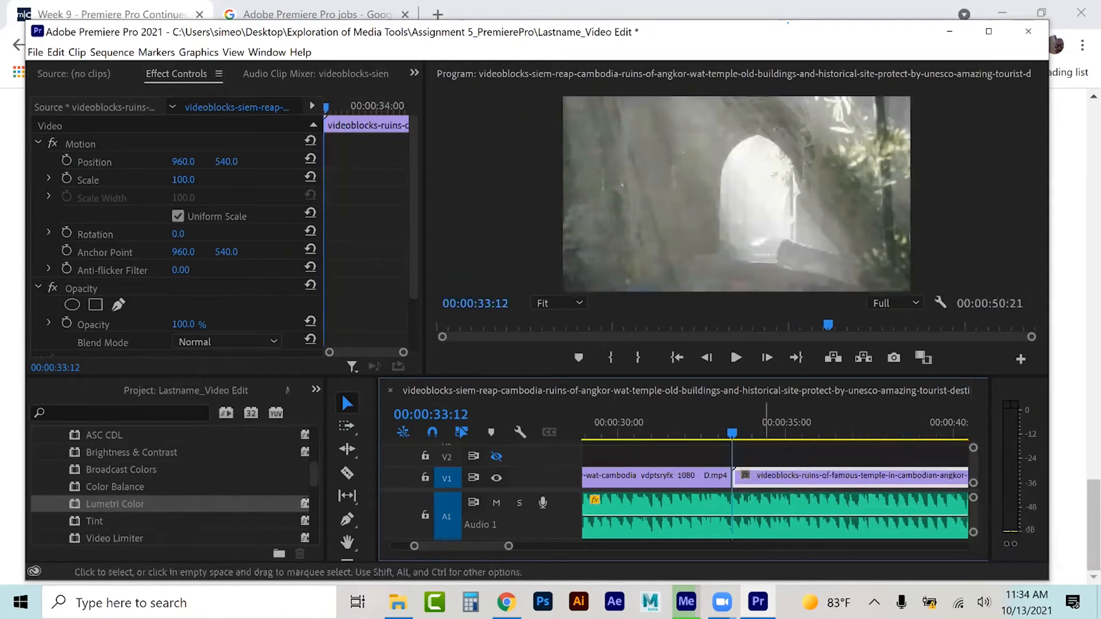
Step: Play through the last ruins clip and mark the sequence's Out point at 00:00:42:05
{"action": "key", "text": "space"}
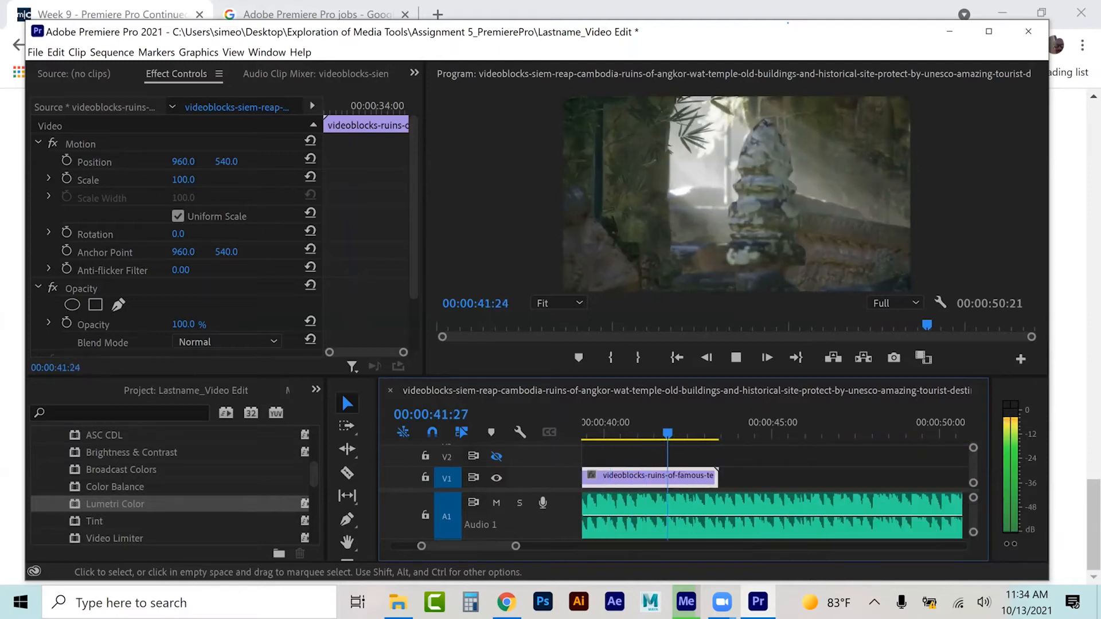
{"action": "key", "text": "space"}
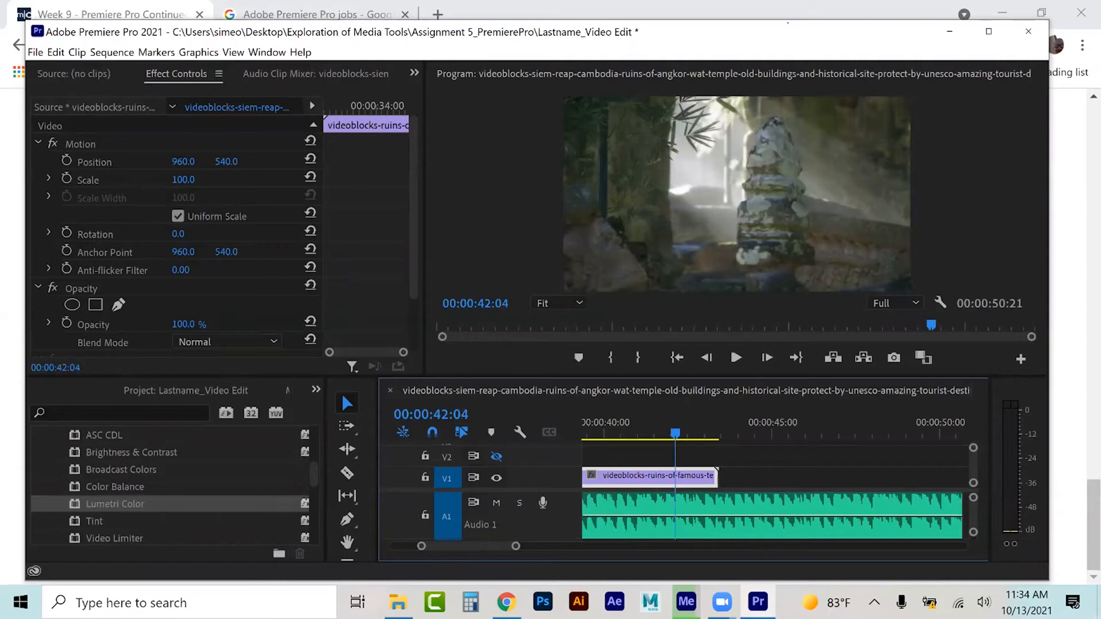
{"action": "key", "text": "Right"}
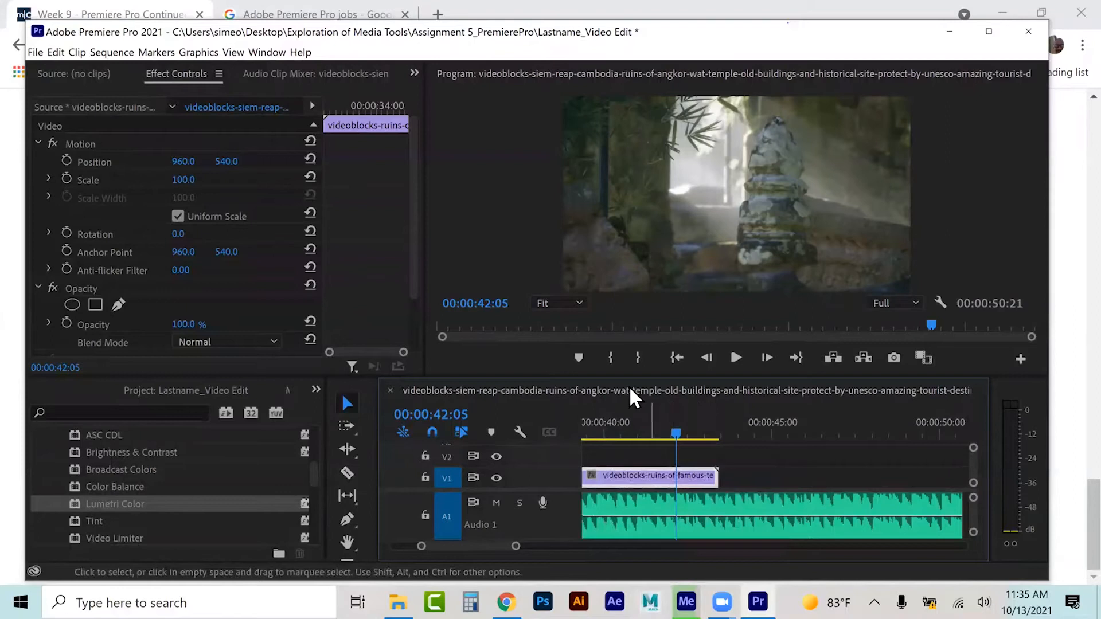
{"action": "left_click", "coordinate": [639, 358]}
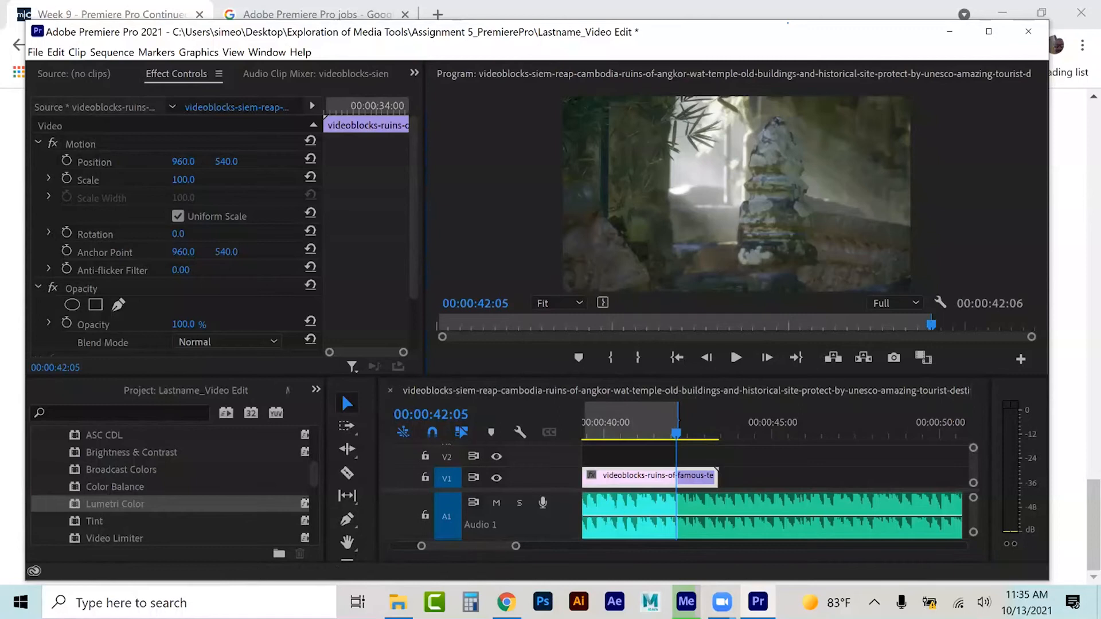
Step: Find Exponential Fade among the Crossfade audio transitions and try to apply it to the A1 music at the Out point
{"action": "scroll", "coordinate": [172, 499], "scroll_direction": "up", "scroll_amount": 2}
{"action": "left_click", "coordinate": [48, 487]}
{"action": "scroll", "coordinate": [172, 487], "scroll_direction": "up", "scroll_amount": 2}
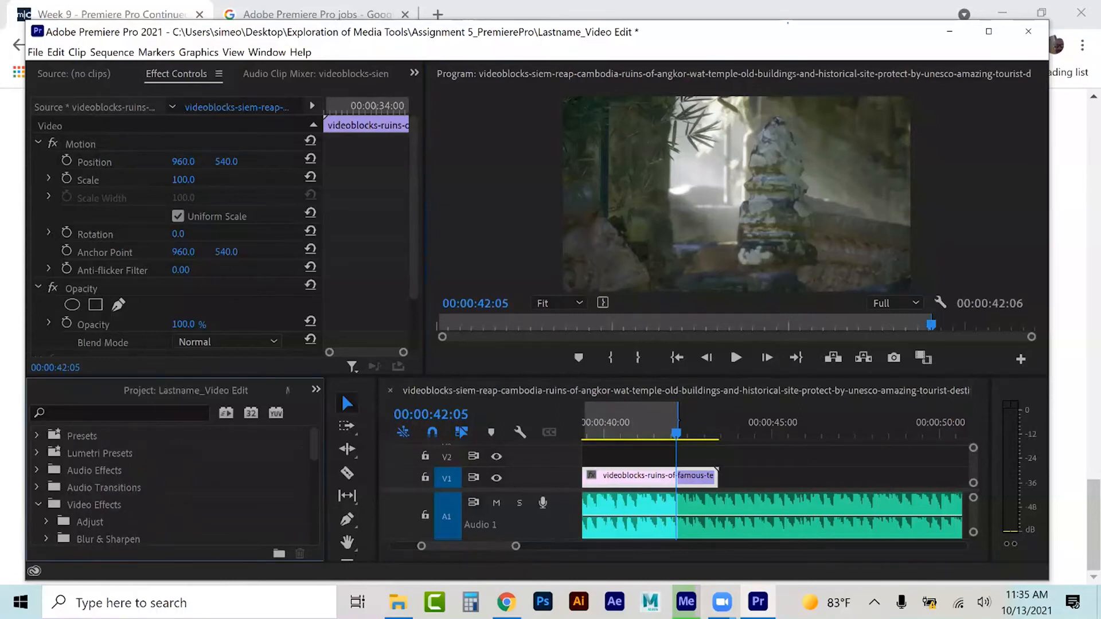
{"action": "left_click", "coordinate": [37, 505]}
{"action": "left_click", "coordinate": [37, 487]}
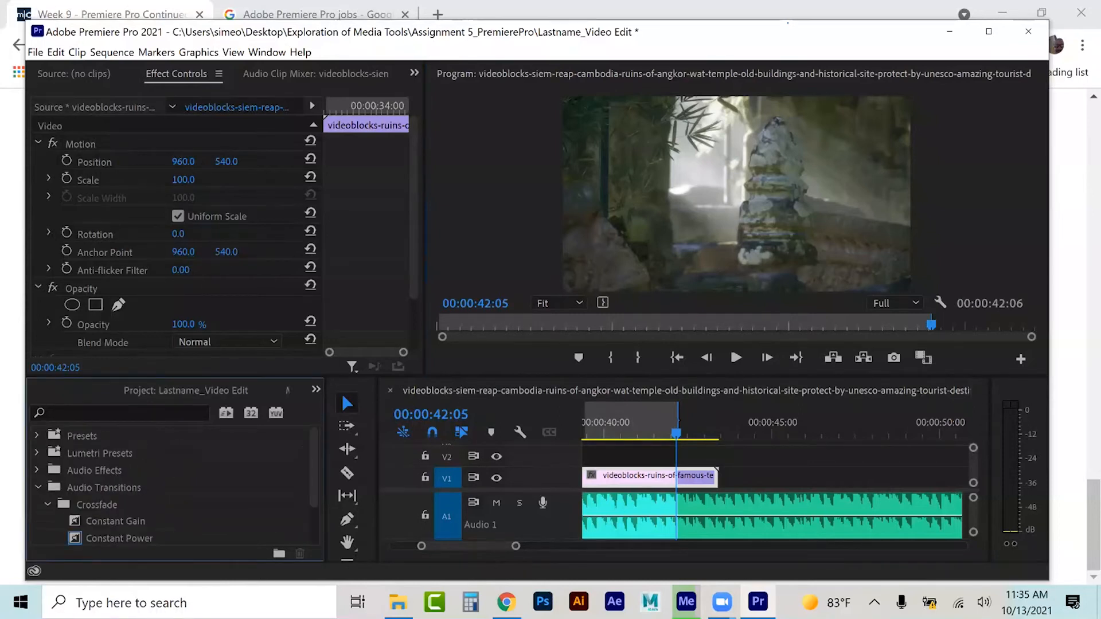
{"action": "scroll", "coordinate": [172, 487], "scroll_direction": "down", "scroll_amount": 1}
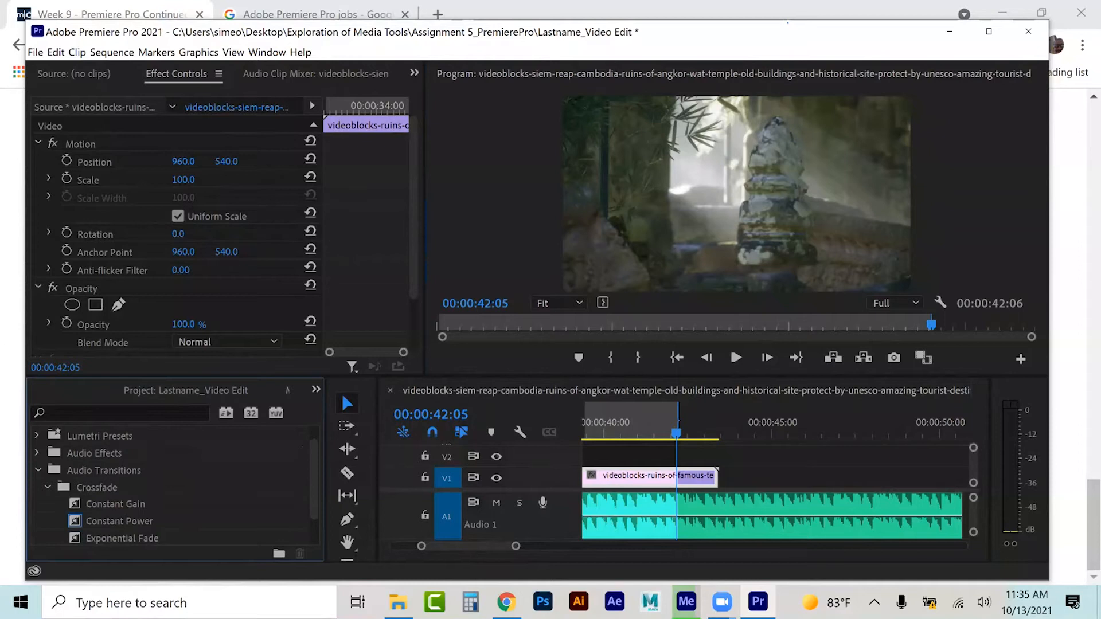
{"action": "left_click_drag", "start_coordinate": [121, 537], "coordinate": [664, 516]}
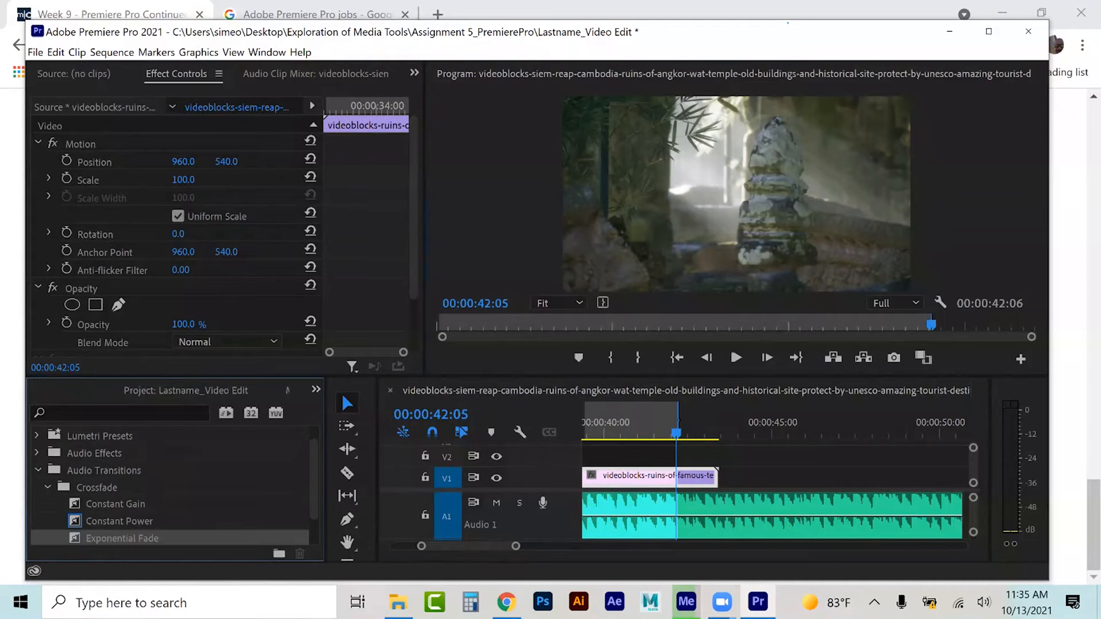
Step: Split the A1 music clip at 00:00:42:05 with the Razor tool and delete the part after the cut
{"action": "left_click", "coordinate": [347, 473]}
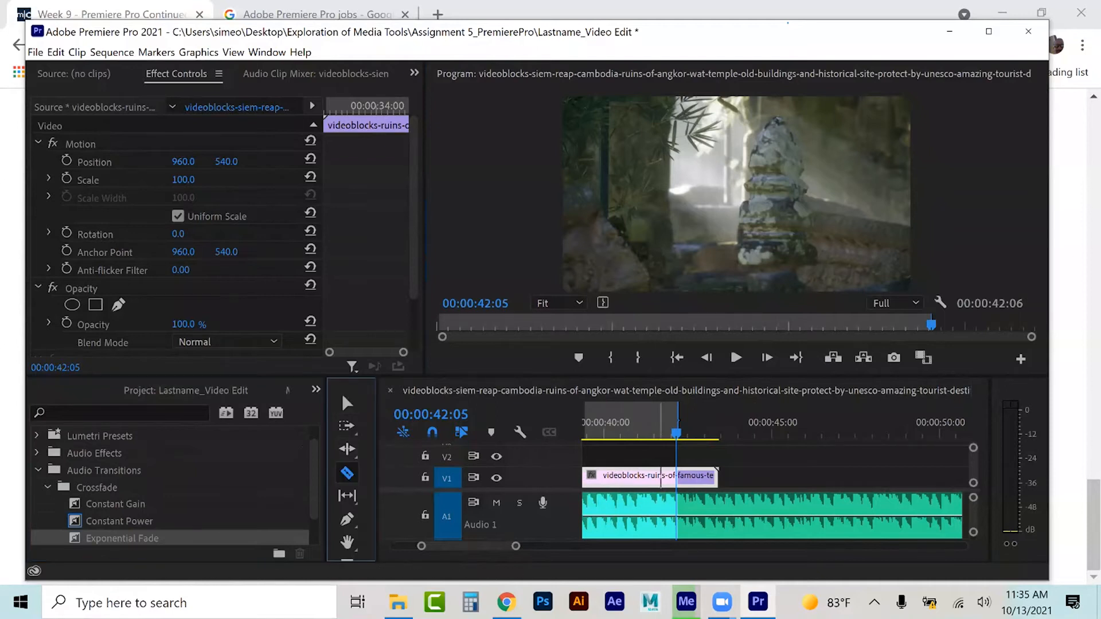
{"action": "left_click", "coordinate": [678, 514]}
{"action": "left_click", "coordinate": [350, 400]}
{"action": "left_click", "coordinate": [747, 514]}
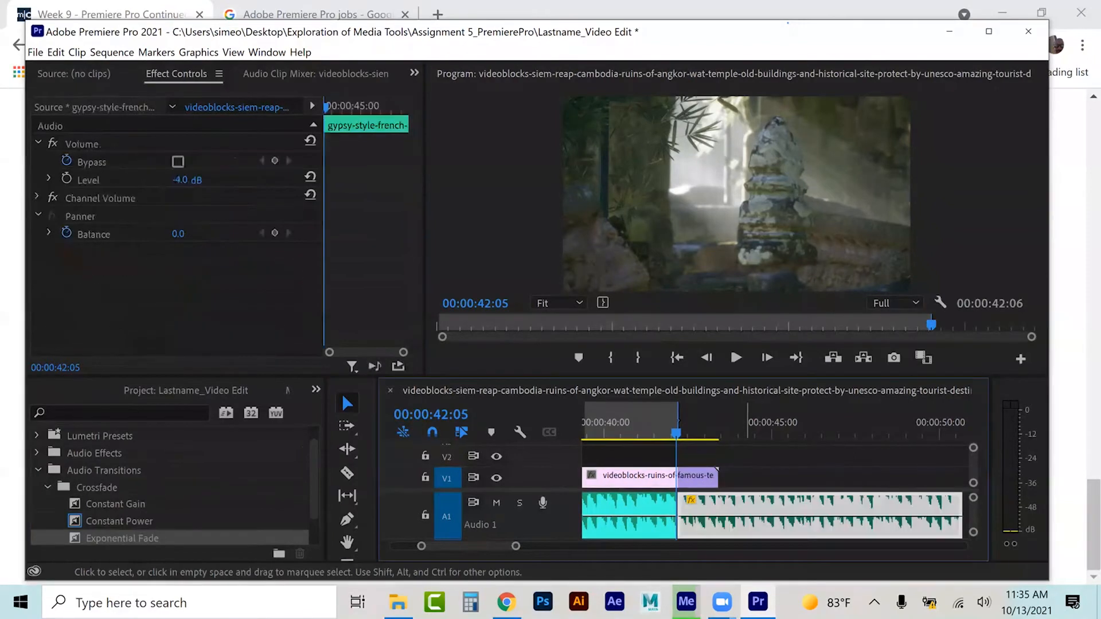
{"action": "key", "text": "Delete"}
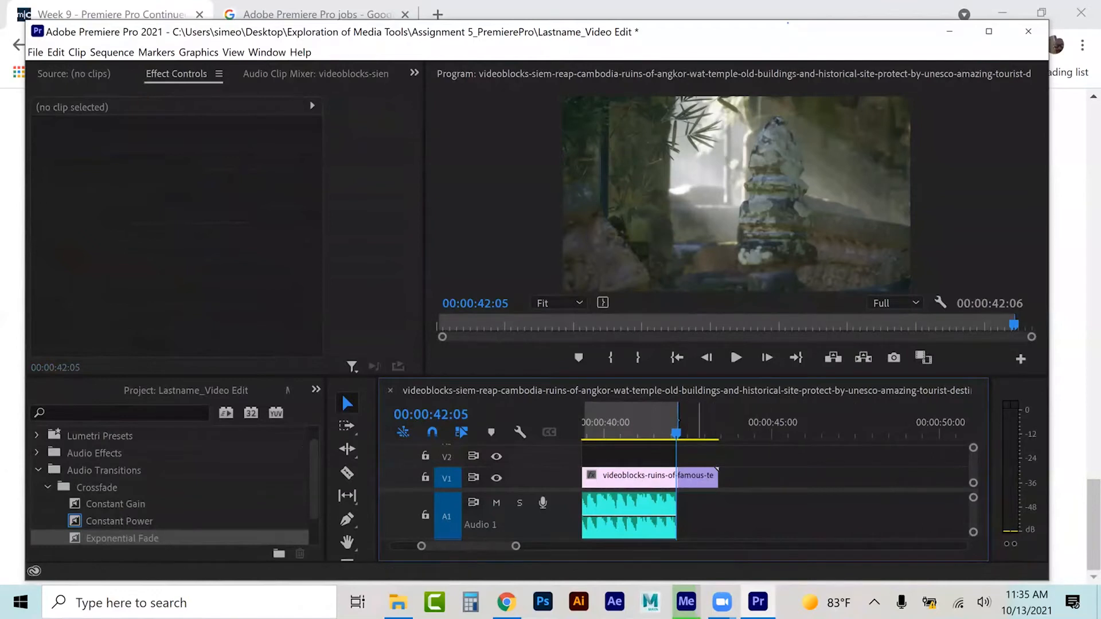
Step: Apply the Exponential Fade transition to the end of the A1 music clip and play back the fade-out
{"action": "left_click_drag", "start_coordinate": [121, 538], "coordinate": [668, 516]}
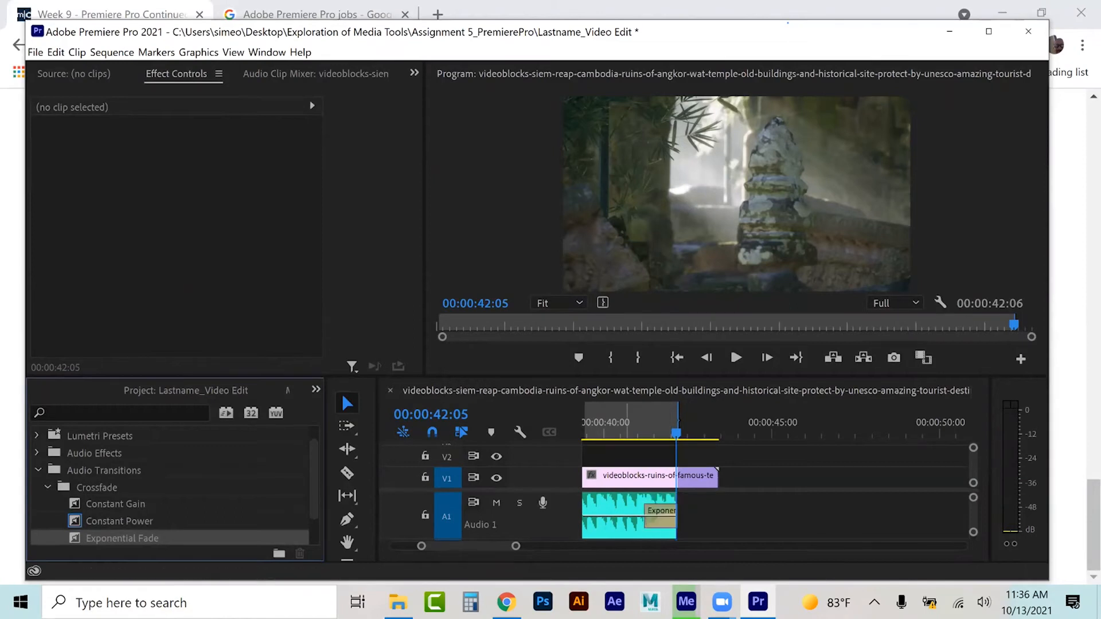
{"action": "left_click", "coordinate": [633, 422]}
{"action": "key", "text": "space"}
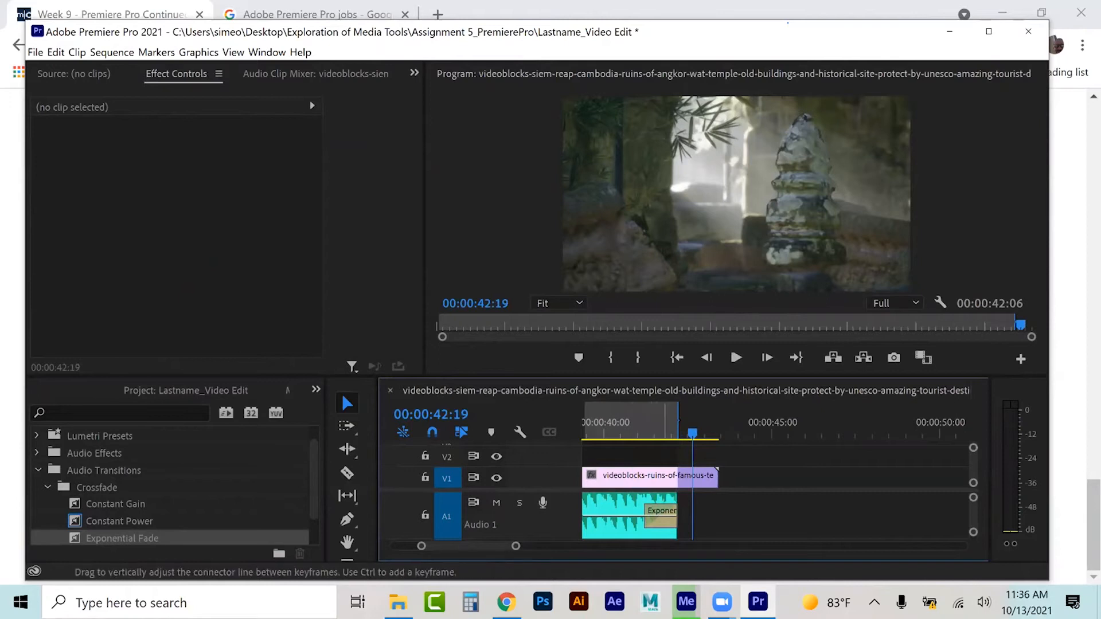
Step: Trim the last V1 ruins clip to end with the music, and return the playhead to the sequence start
{"action": "left_click", "coordinate": [664, 516]}
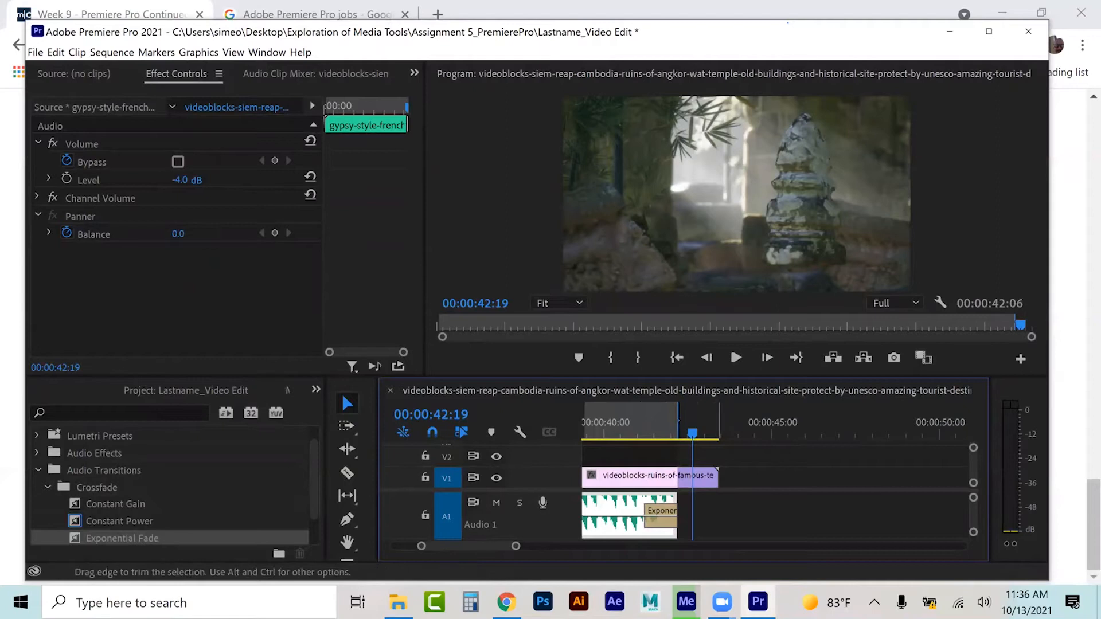
{"action": "left_click_drag", "start_coordinate": [716, 475], "coordinate": [676, 476]}
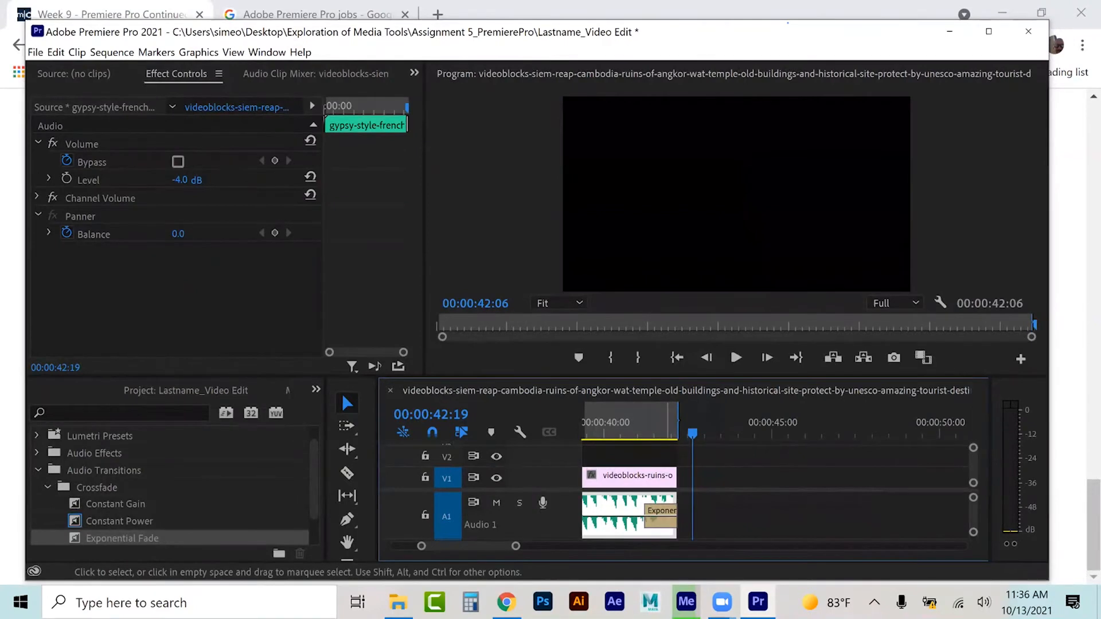
{"action": "left_click_drag", "start_coordinate": [515, 545], "coordinate": [568, 546]}
{"action": "key", "text": "Home"}
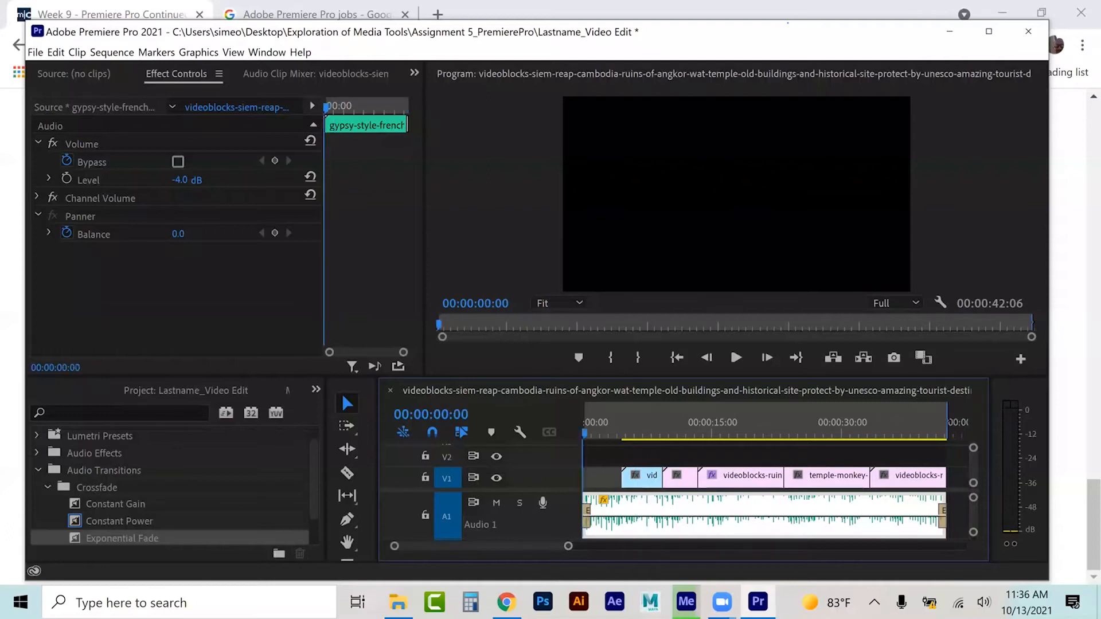
Step: Play the sequence from the start through to the end to review the edit with its music fades
{"action": "key", "text": "space"}
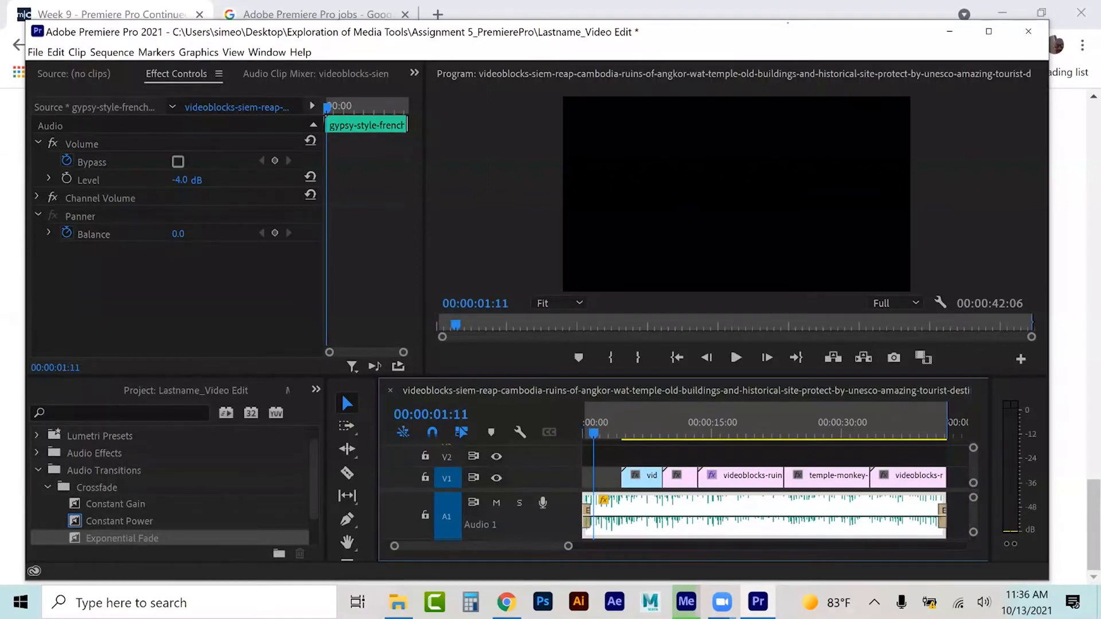
{"action": "key", "text": "space"}
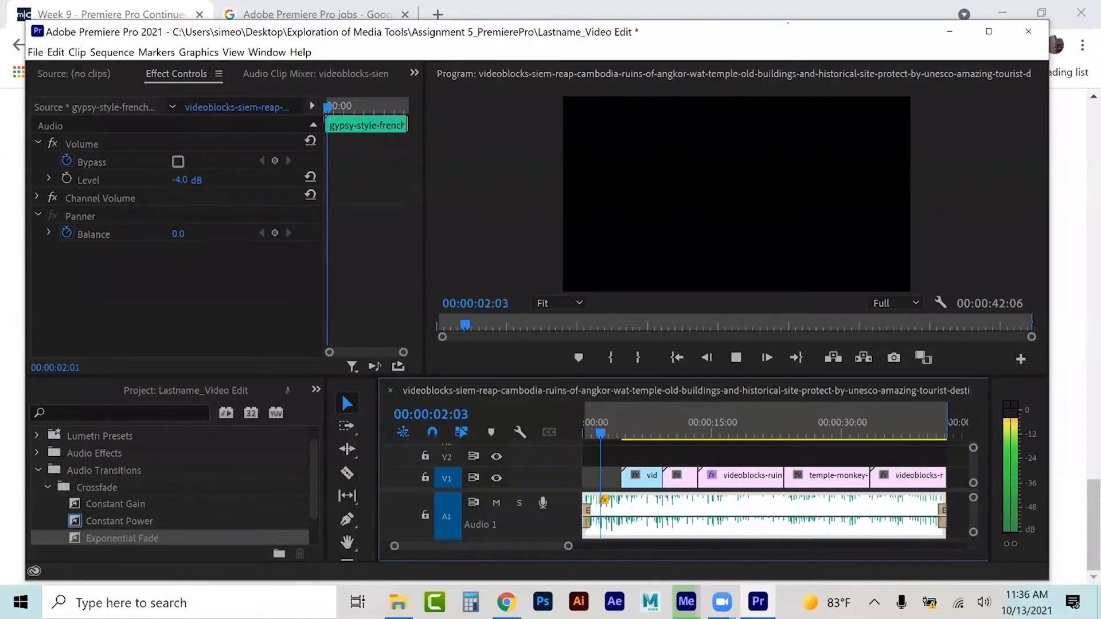
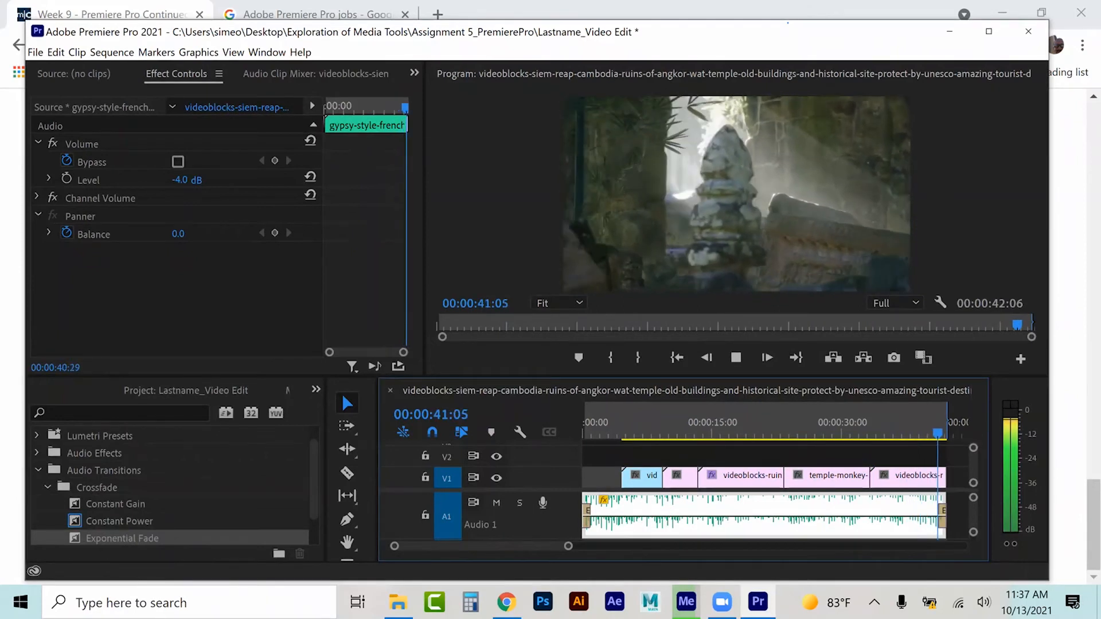
{"action": "key", "text": "space"}
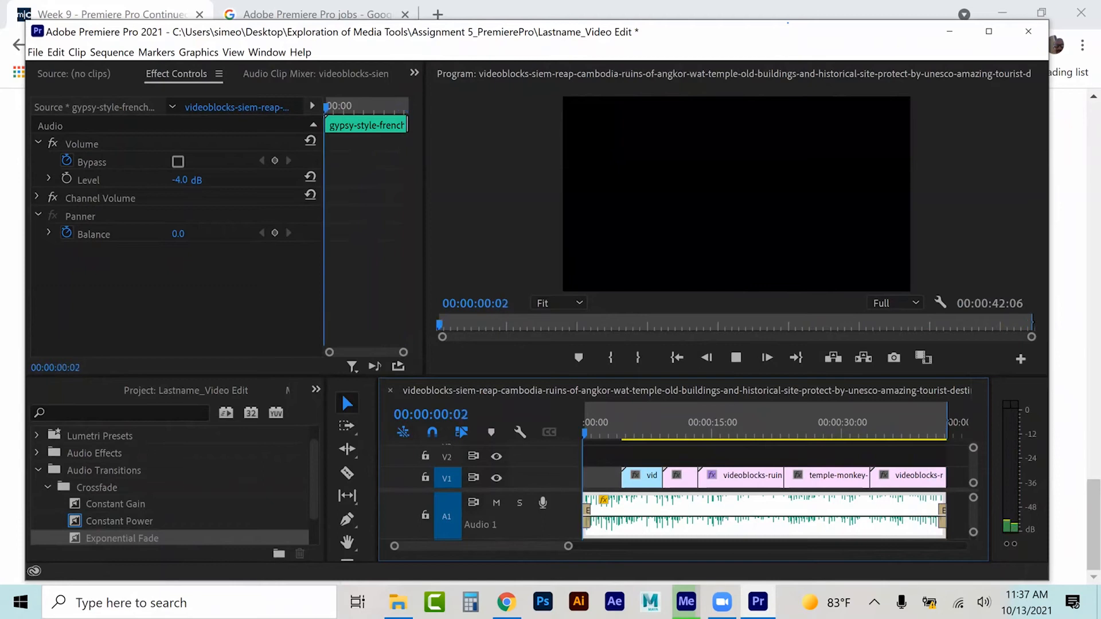
{"action": "key", "text": "space"}
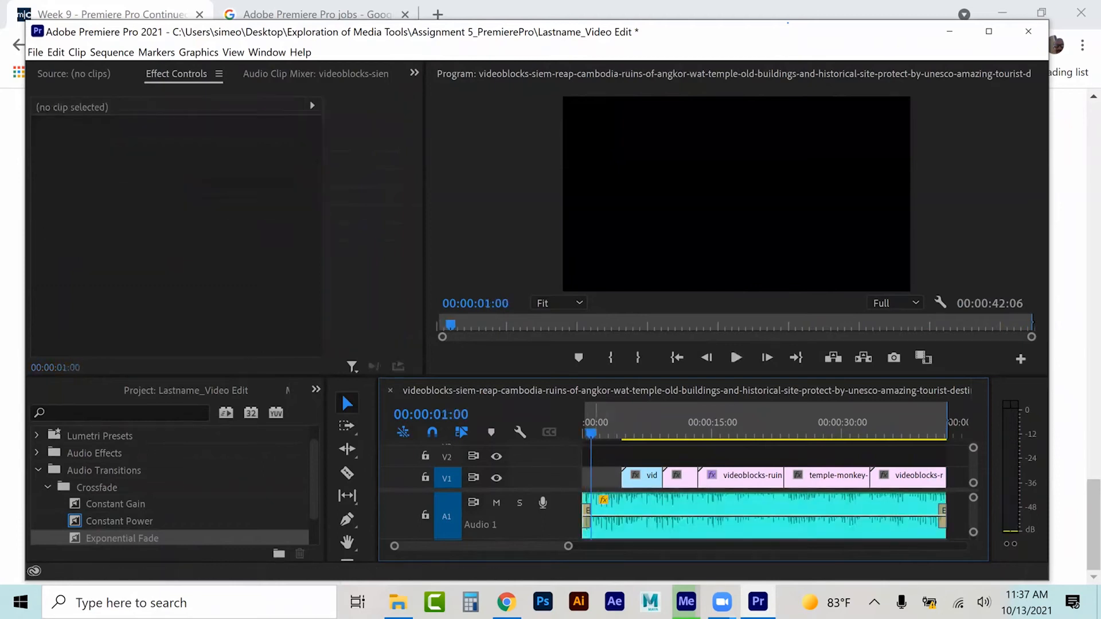
Step: Collapse the Audio Transitions and expand the Dissolve group of the Video Transitions in the effects list
{"action": "left_click", "coordinate": [38, 470]}
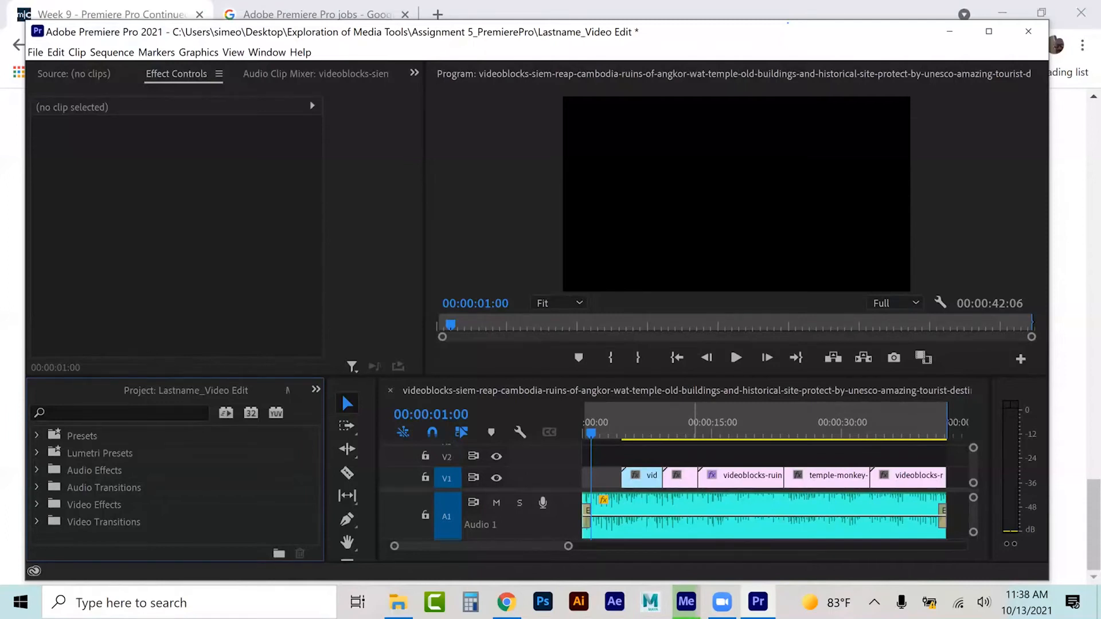
{"action": "left_click", "coordinate": [37, 521]}
{"action": "scroll", "coordinate": [172, 487], "scroll_direction": "down", "scroll_amount": 2}
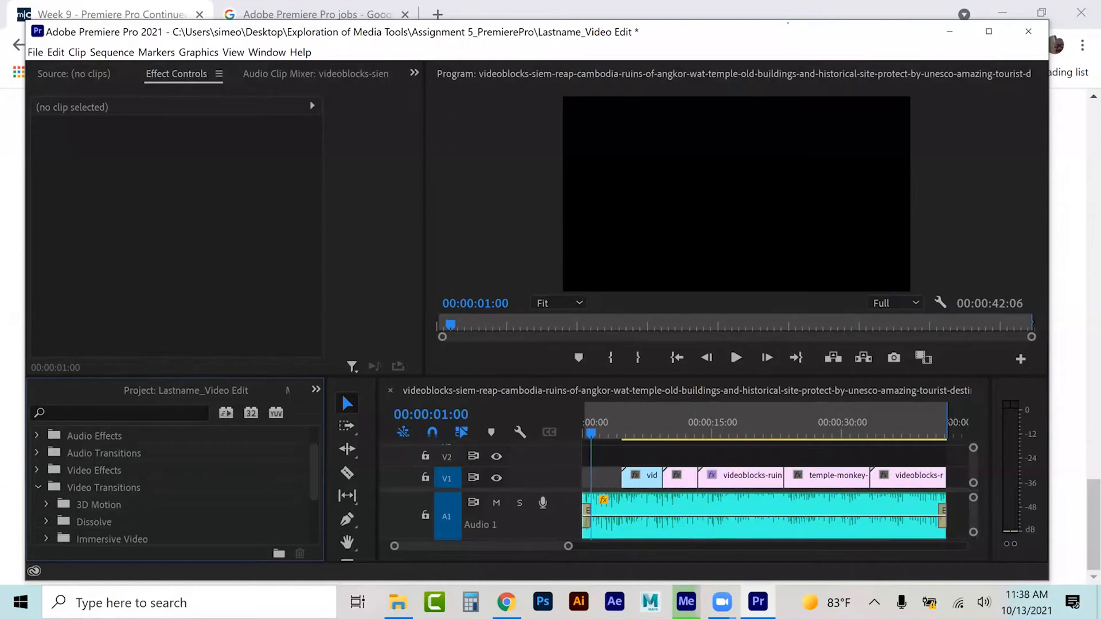
{"action": "scroll", "coordinate": [172, 487], "scroll_direction": "down", "scroll_amount": 1}
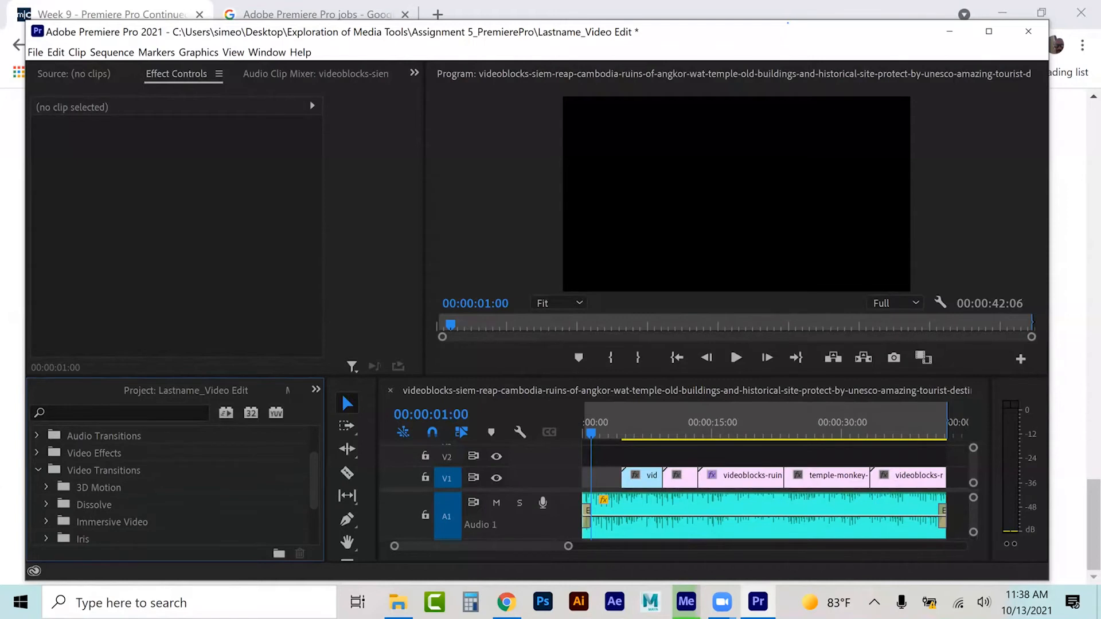
{"action": "scroll", "coordinate": [172, 487], "scroll_direction": "down", "scroll_amount": 1}
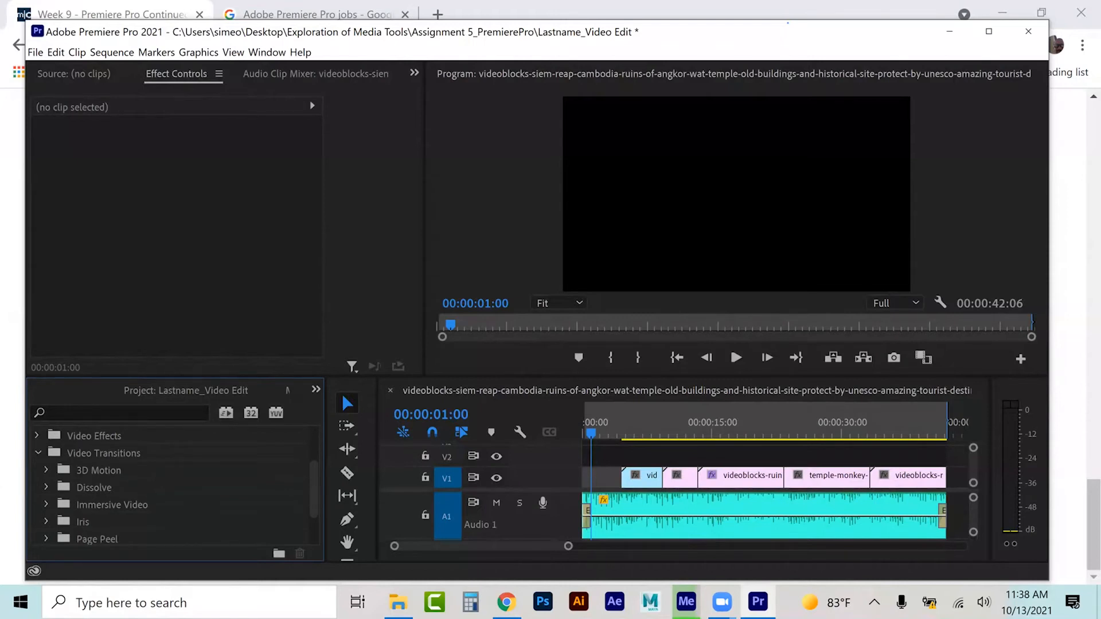
{"action": "left_click", "coordinate": [46, 487]}
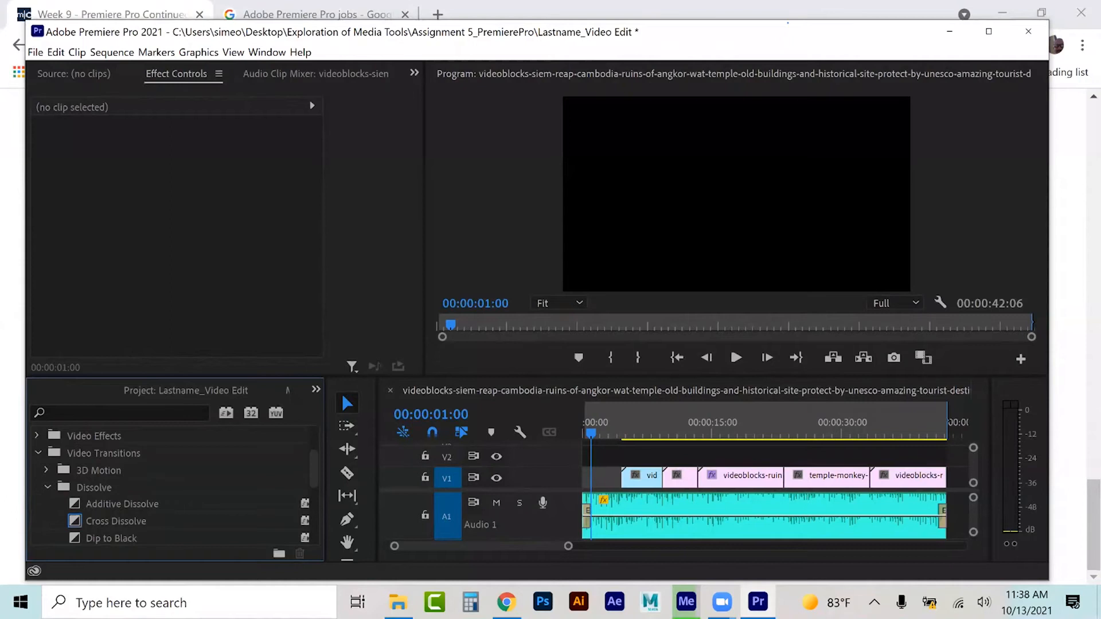
Step: Select all the clips on V1 and apply the default Cross Dissolve transition to their edit points
{"action": "left_click_drag", "start_coordinate": [609, 455], "coordinate": [854, 470]}
{"action": "scroll", "coordinate": [765, 487], "scroll_direction": "up", "scroll_amount": 3}
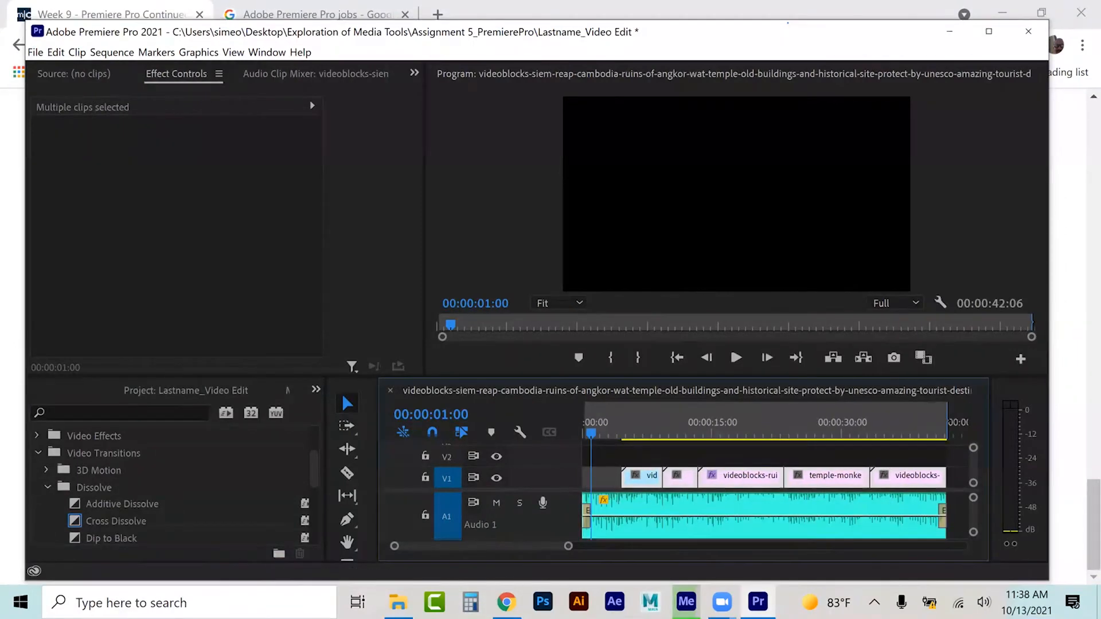
{"action": "key", "text": "ctrl+d"}
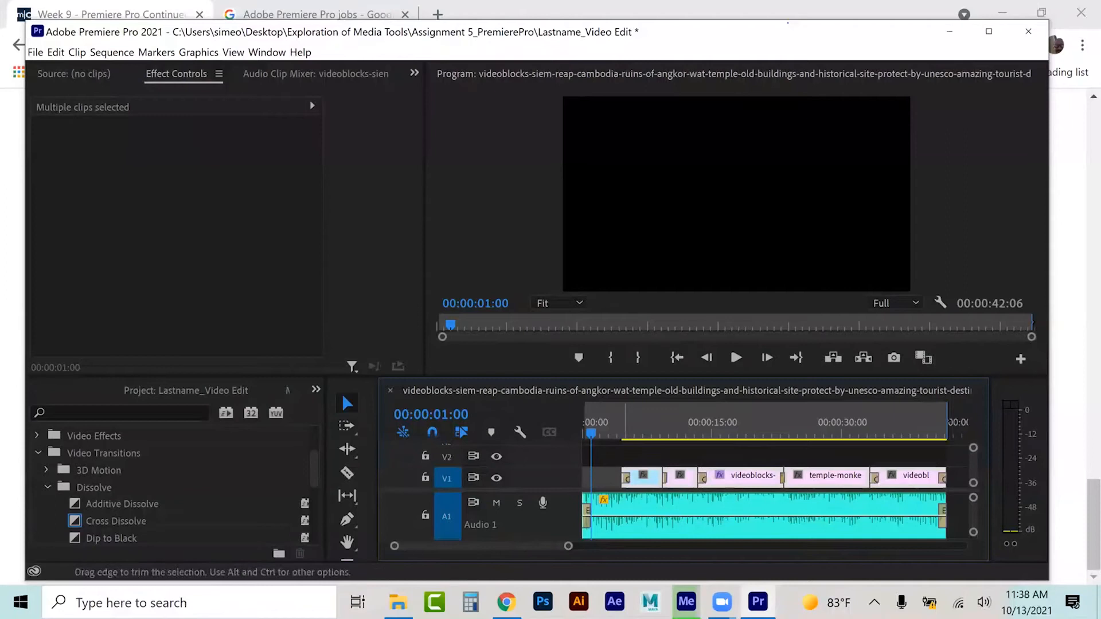
Step: Try lengthening the dissolve at the start of the first V1 clip to about 00:00:02:27, and undo the change
{"action": "left_click", "coordinate": [626, 478]}
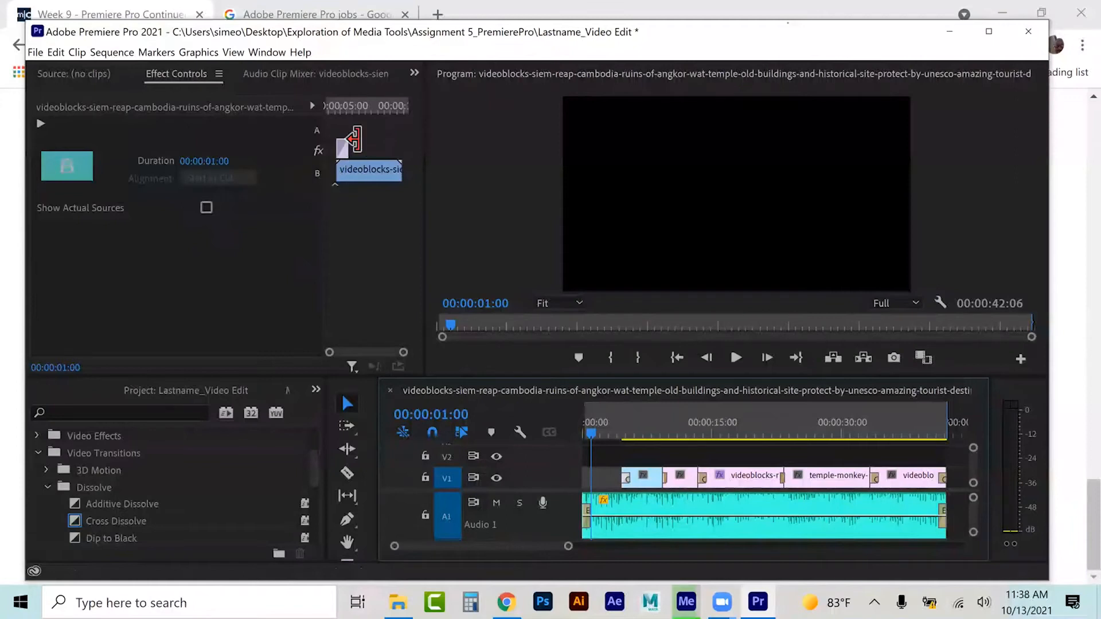
{"action": "left_click_drag", "start_coordinate": [350, 172], "coordinate": [374, 152]}
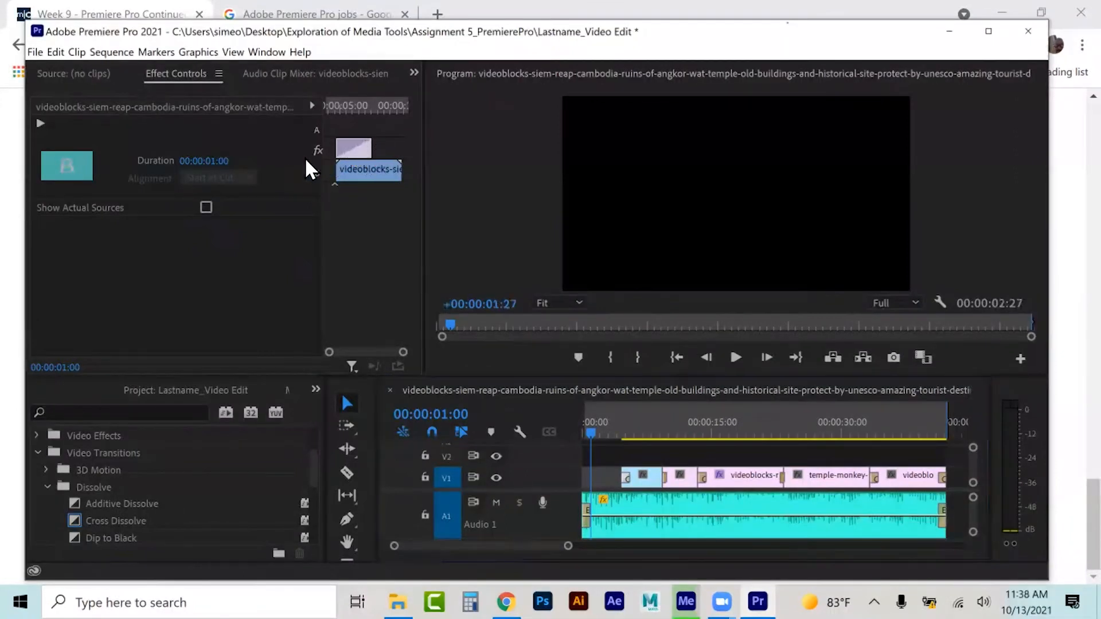
{"action": "key", "text": "ctrl+z"}
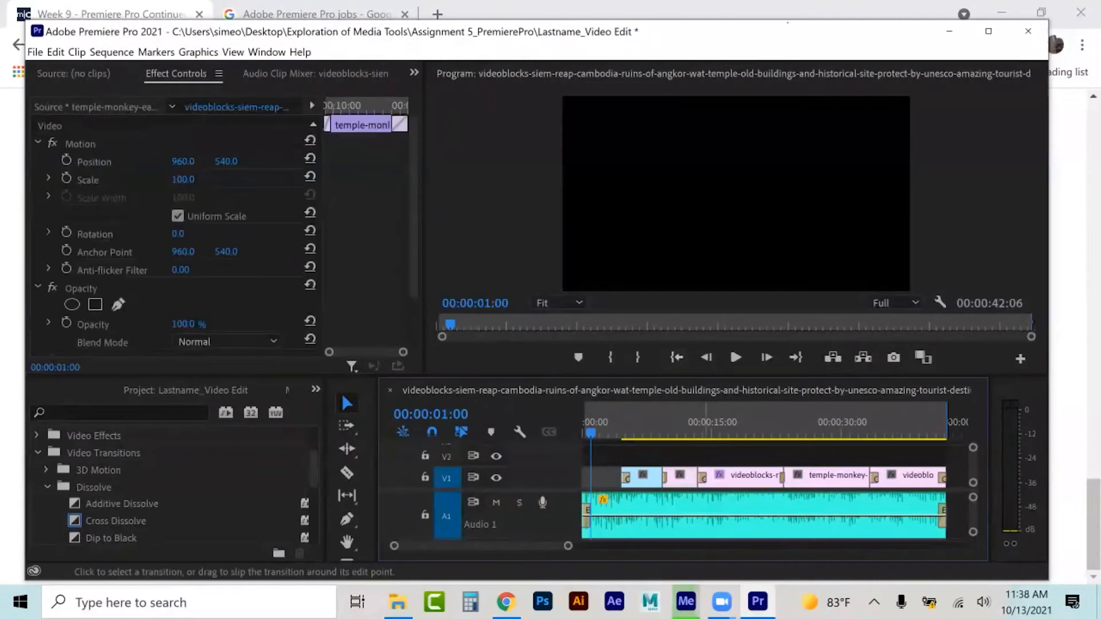
{"action": "left_click", "coordinate": [399, 124]}
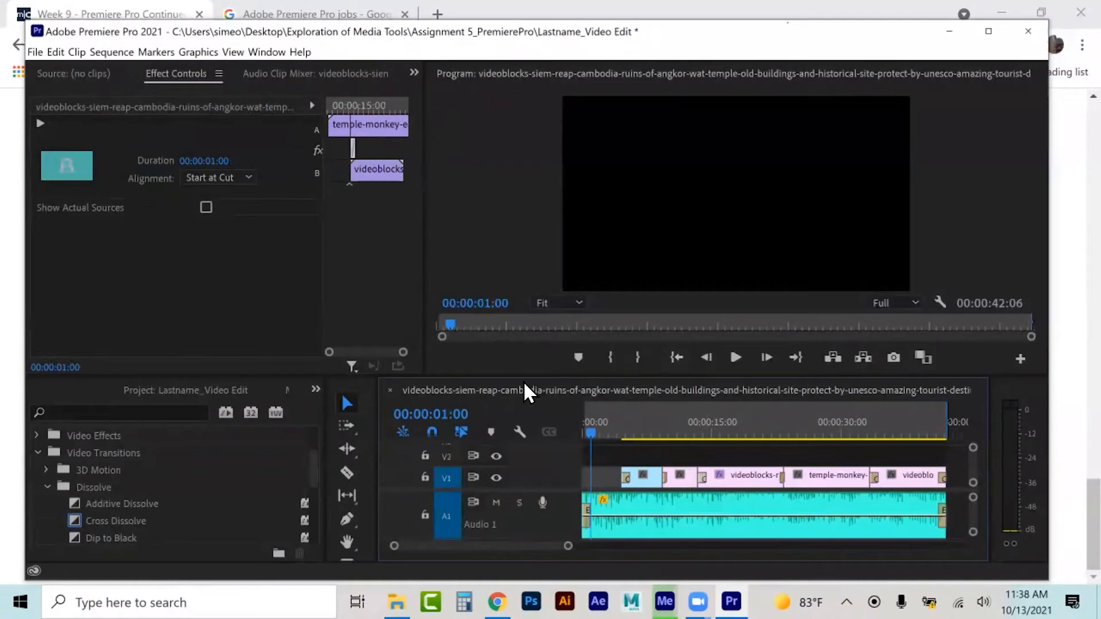
Step: Mute the A1 track and play the sequence from 00:00:00:00 to review the dissolves between the clips
{"action": "left_click_drag", "start_coordinate": [591, 433], "coordinate": [583, 433]}
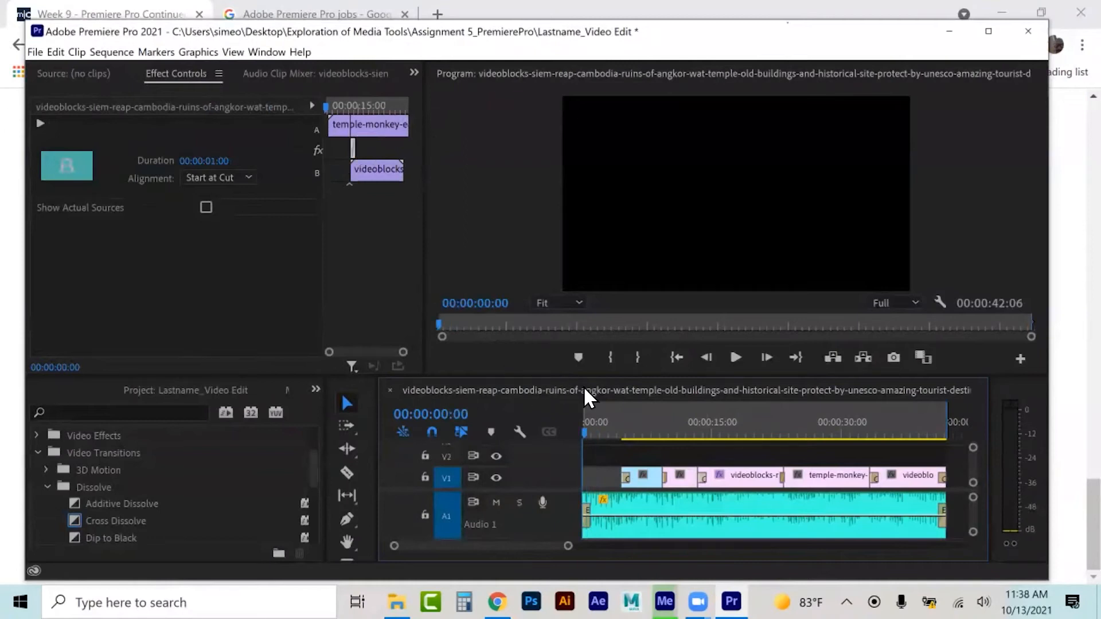
{"action": "left_click", "coordinate": [496, 502]}
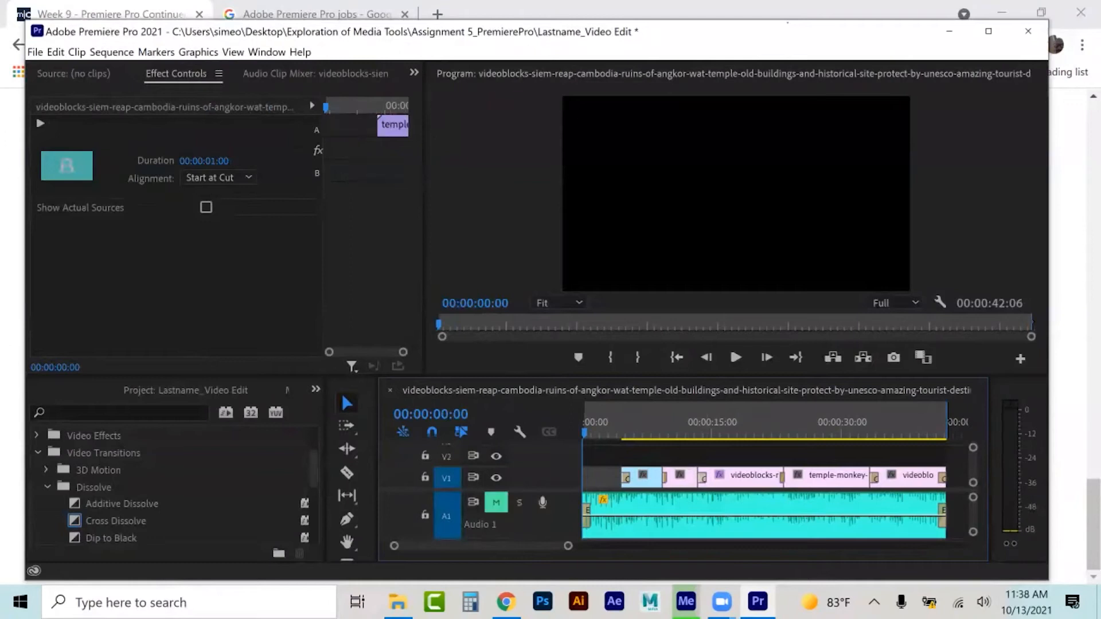
{"action": "key", "text": "space"}
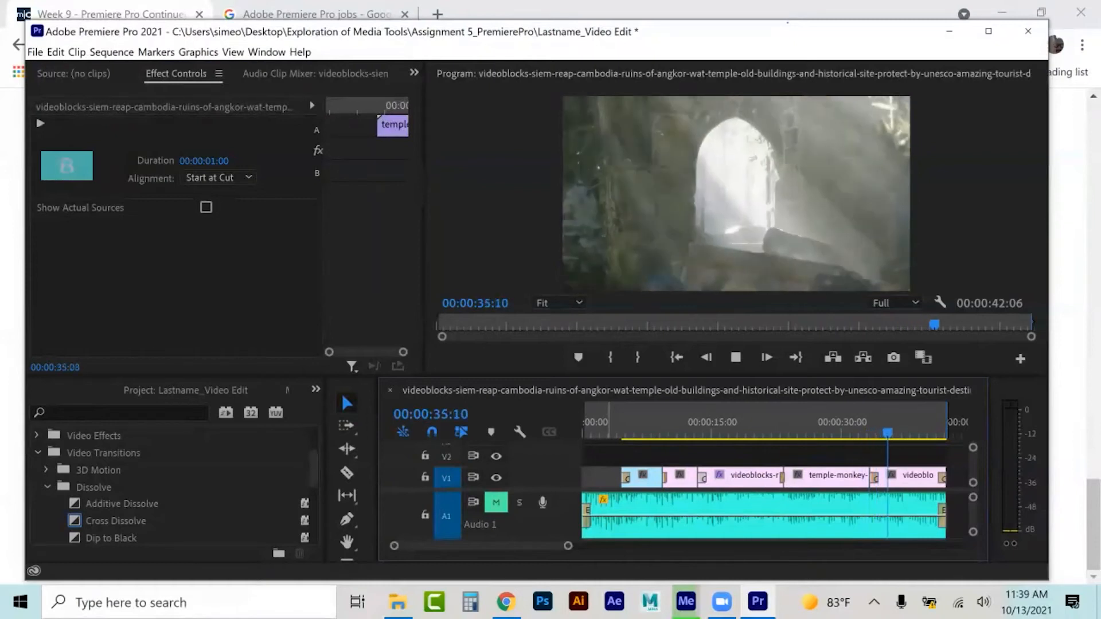
{"action": "key", "text": "space"}
Step: Look through the Page Peel and Slide groups of the Video Transitions
{"action": "left_click", "coordinate": [47, 486]}
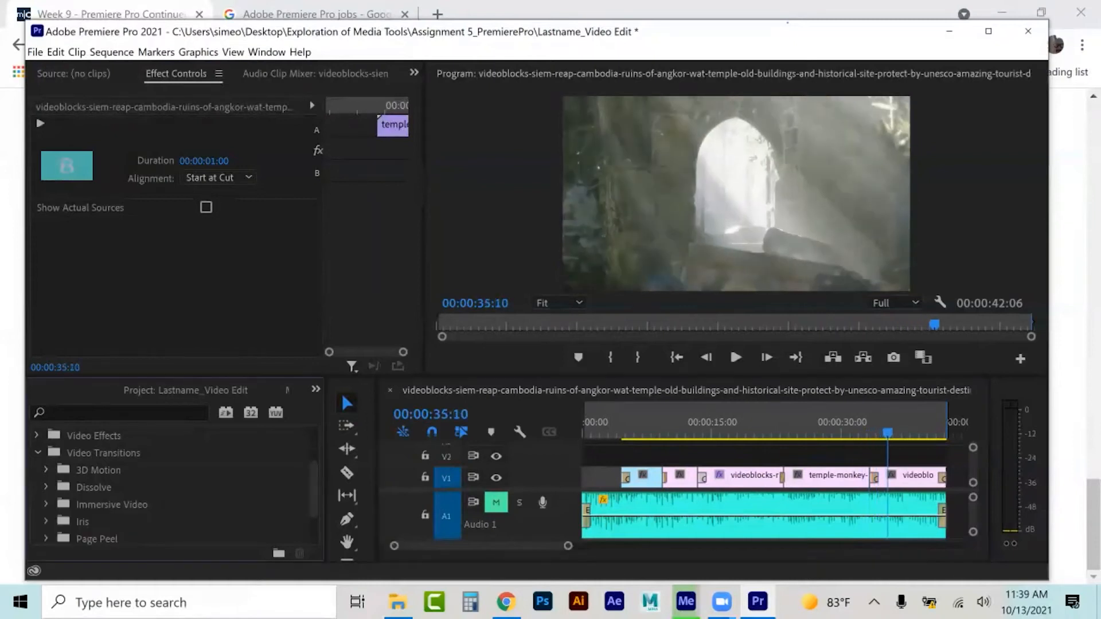
{"action": "scroll", "coordinate": [172, 488], "scroll_direction": "down", "scroll_amount": 2}
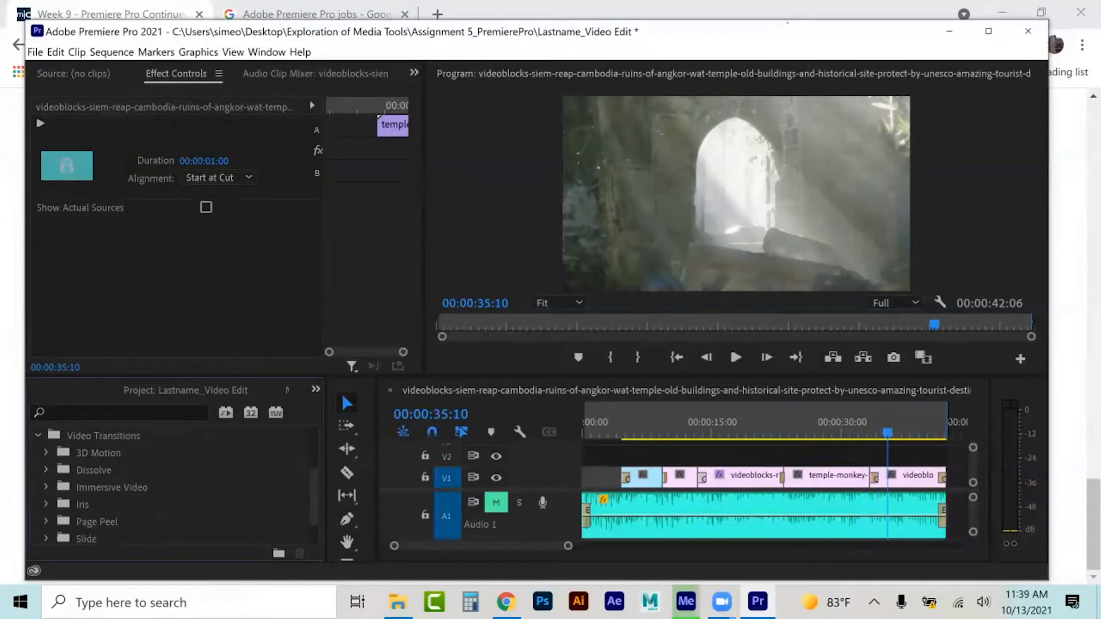
{"action": "left_click", "coordinate": [46, 504]}
{"action": "scroll", "coordinate": [172, 487], "scroll_direction": "down", "scroll_amount": 2}
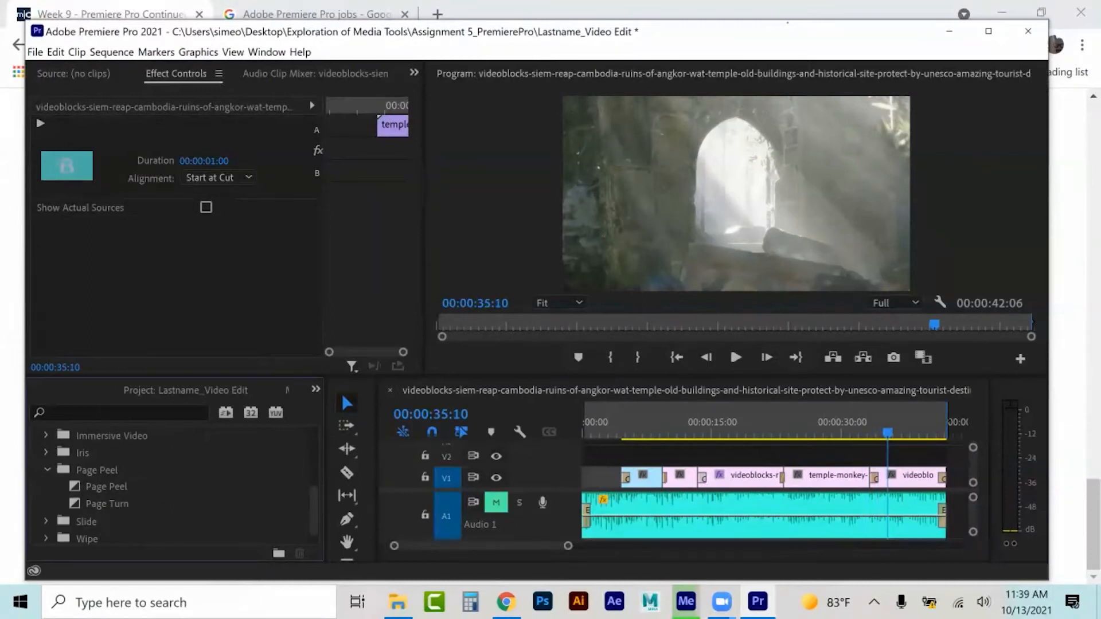
{"action": "left_click", "coordinate": [47, 470]}
{"action": "left_click", "coordinate": [45, 487]}
{"action": "scroll", "coordinate": [172, 488], "scroll_direction": "down", "scroll_amount": 1}
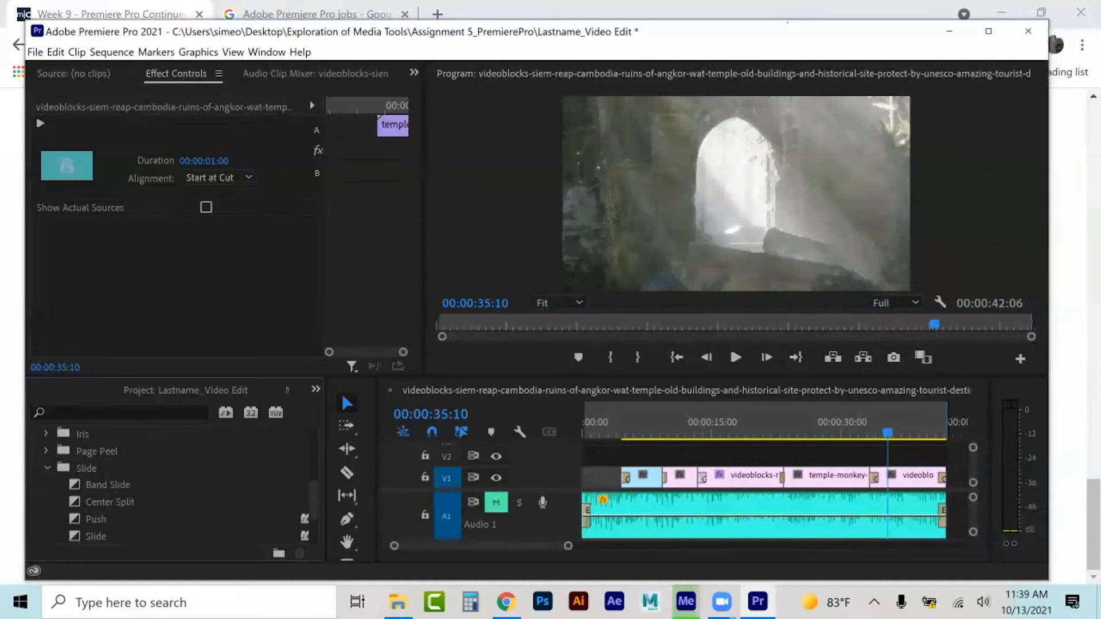
{"action": "left_click", "coordinate": [47, 467]}
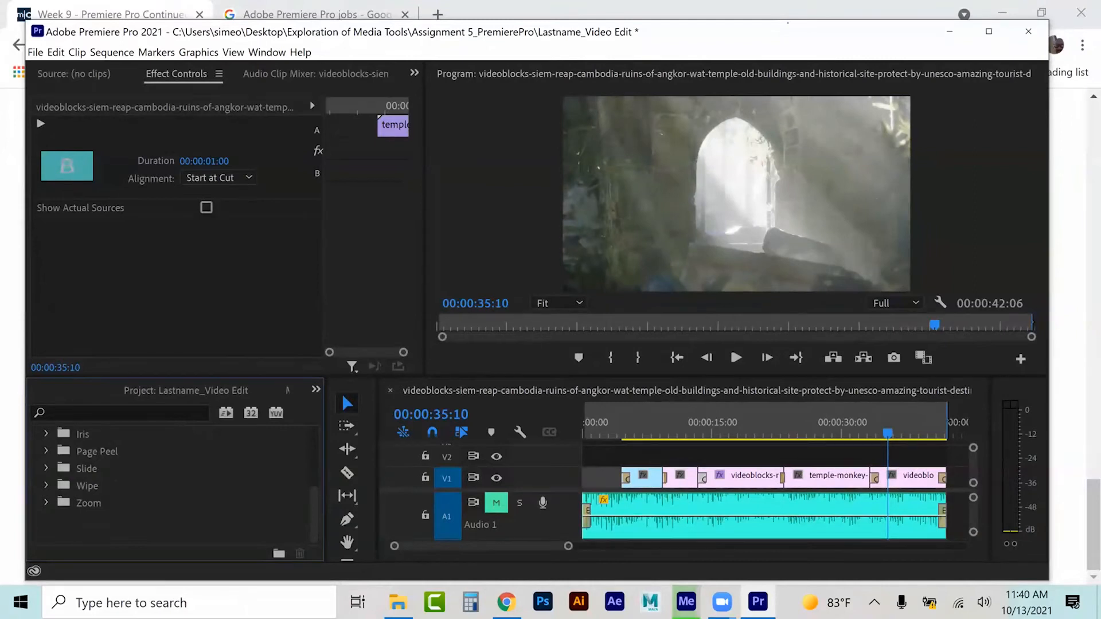
Step: Expand the Wipe transitions and delete the dissolve between the first V1 clip and the monkey clip
{"action": "left_click", "coordinate": [46, 485]}
{"action": "left_click_drag", "start_coordinate": [109, 503], "coordinate": [698, 477]}
{"action": "left_click", "coordinate": [705, 477]}
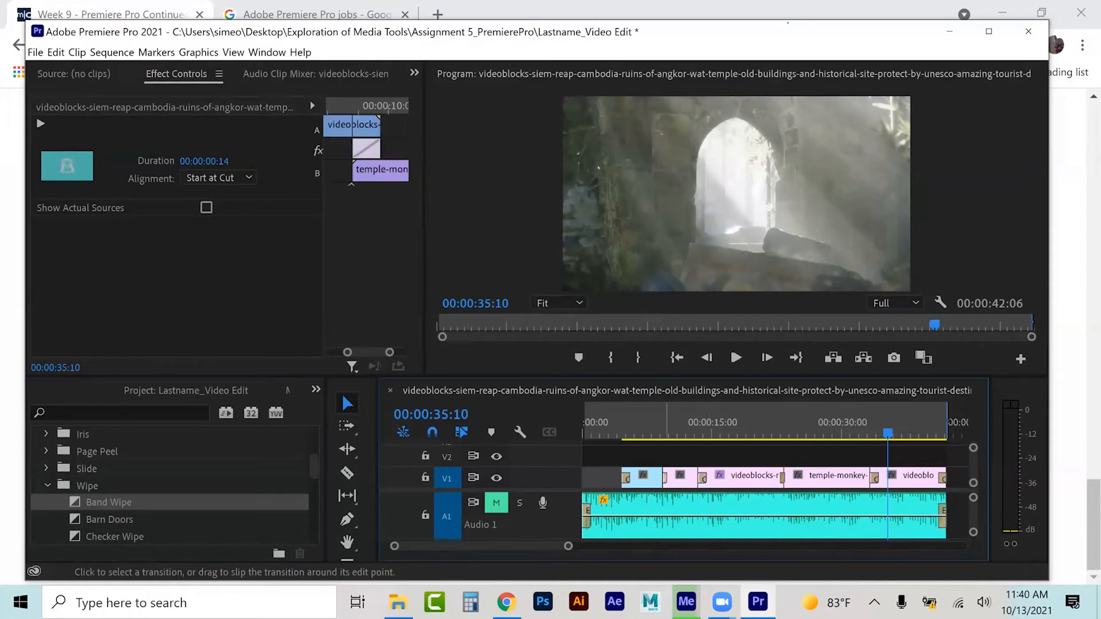
{"action": "key", "text": "Delete"}
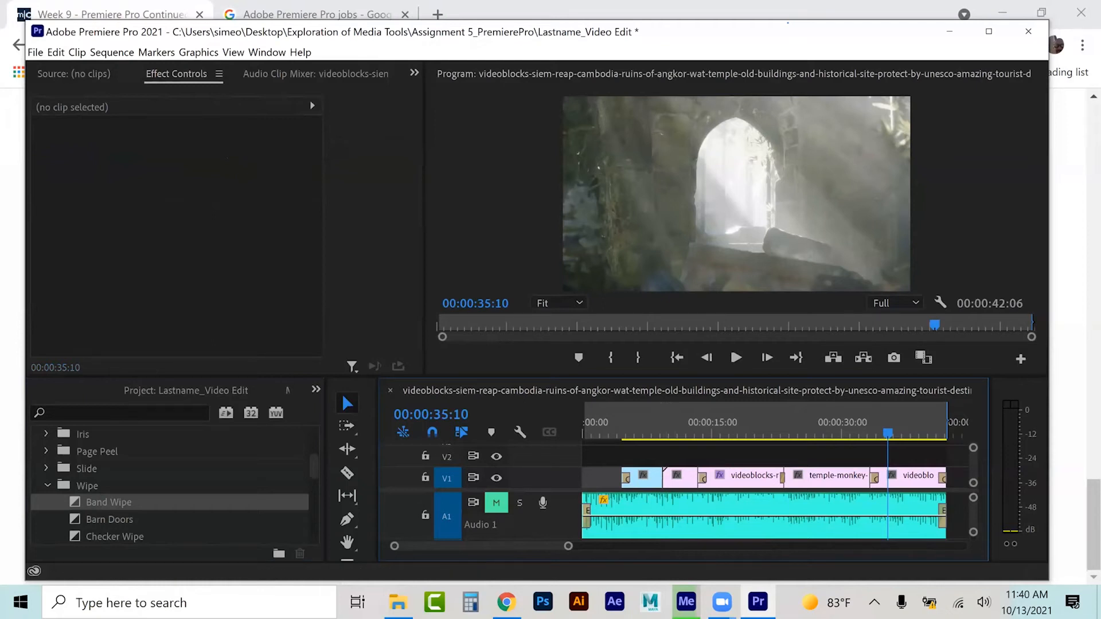
Step: Try the Barn Doors transition at the cut into the first monkey clip on V1, and delete it after previewing
{"action": "left_click", "coordinate": [109, 519]}
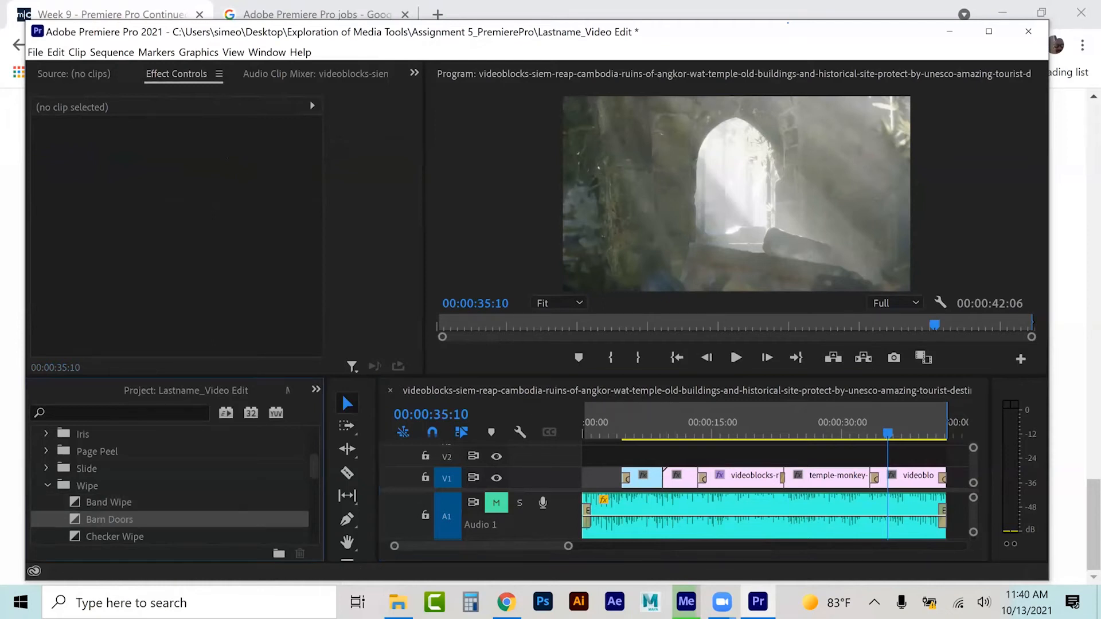
{"action": "left_click_drag", "start_coordinate": [109, 519], "coordinate": [665, 478]}
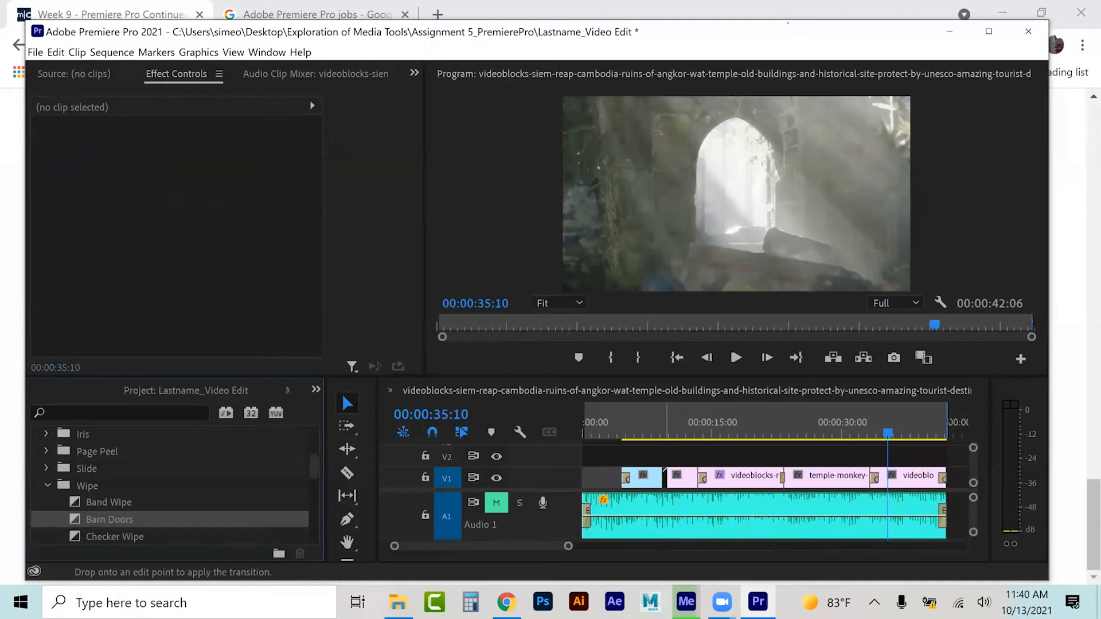
{"action": "left_click", "coordinate": [613, 423]}
{"action": "key", "text": "space"}
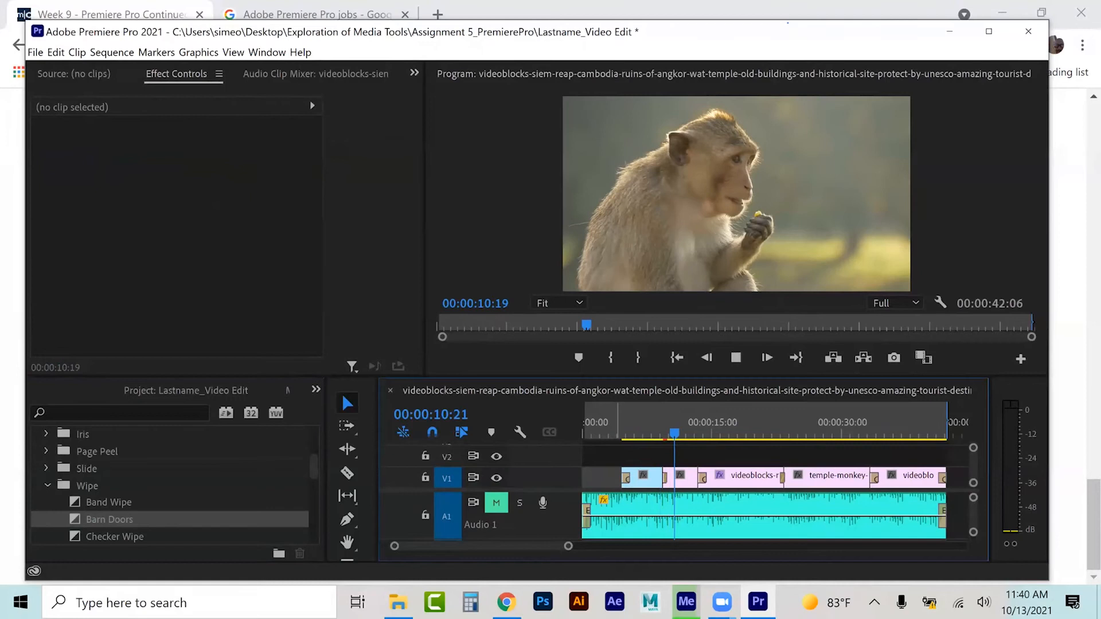
{"action": "key", "text": "space"}
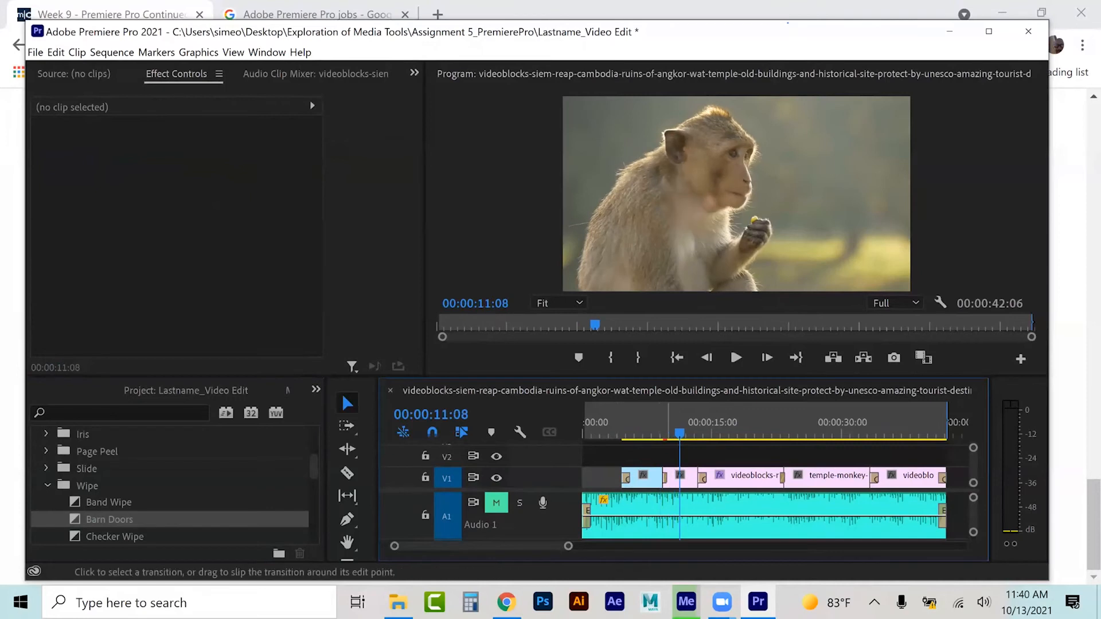
{"action": "left_click", "coordinate": [665, 478]}
{"action": "key", "text": "Delete"}
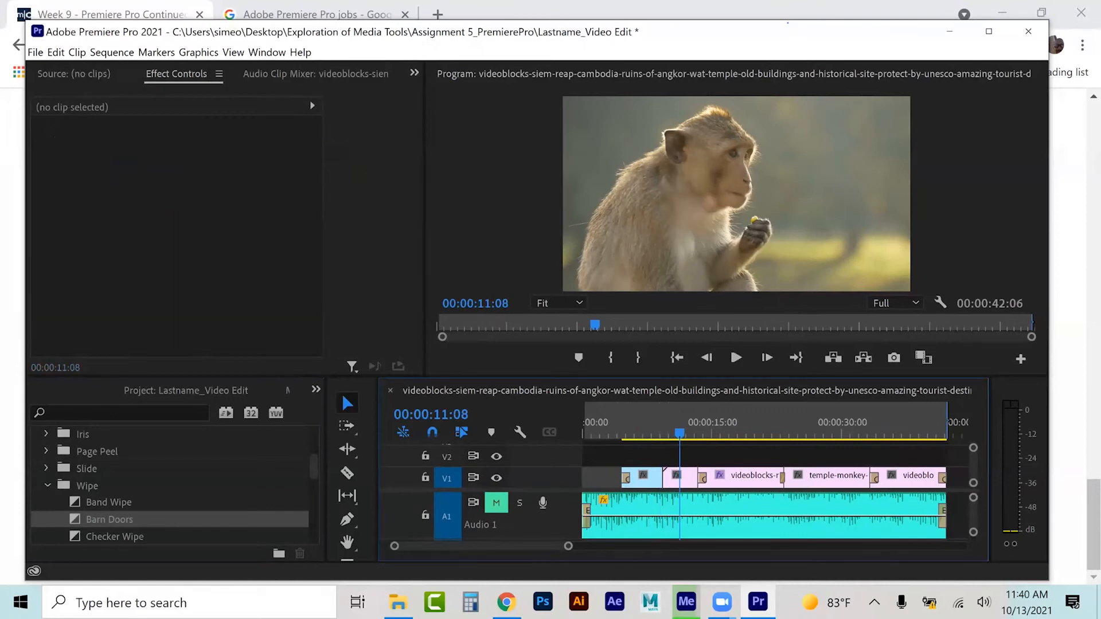
Step: Apply the Clock Wipe transition at the cut between the first V1 clip and the monkey clip, and preview it
{"action": "scroll", "coordinate": [172, 485], "scroll_direction": "up", "scroll_amount": 1}
{"action": "scroll", "coordinate": [172, 485], "scroll_direction": "down", "scroll_amount": 3}
{"action": "scroll", "coordinate": [172, 485], "scroll_direction": "down", "scroll_amount": 3}
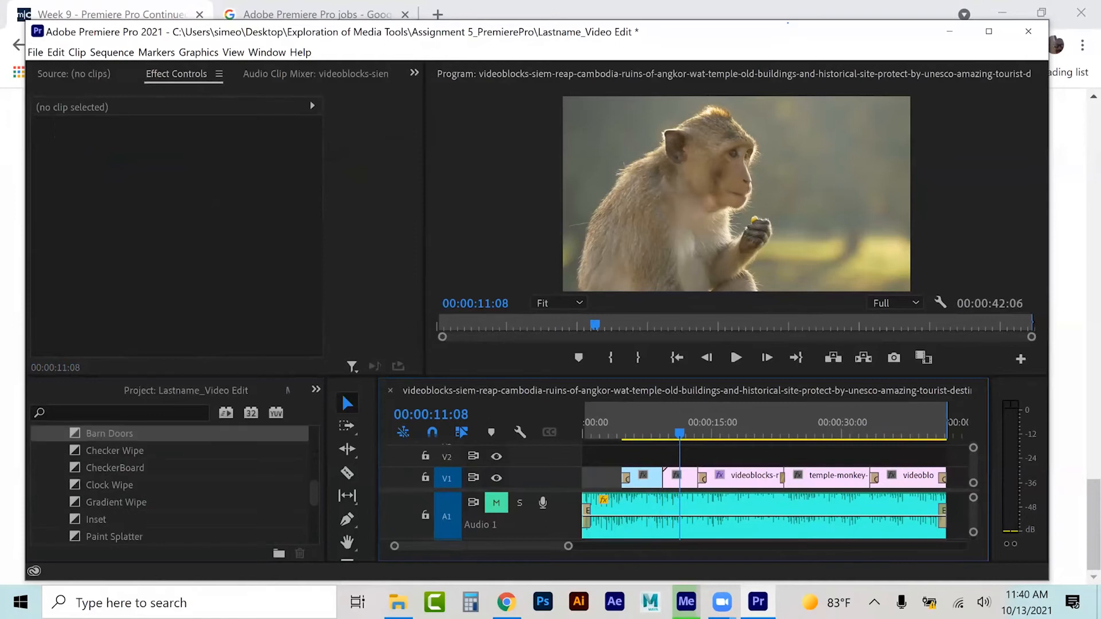
{"action": "left_click", "coordinate": [109, 485]}
{"action": "left_click_drag", "start_coordinate": [109, 485], "coordinate": [664, 477]}
{"action": "left_click", "coordinate": [612, 424]}
{"action": "key", "text": "space"}
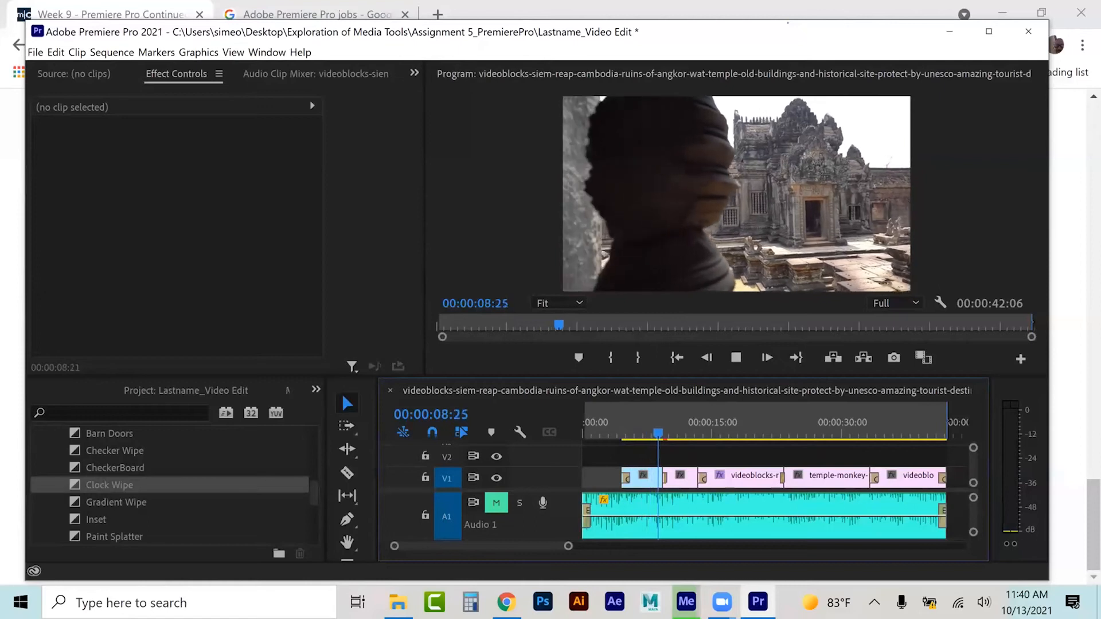
{"action": "key", "text": "space"}
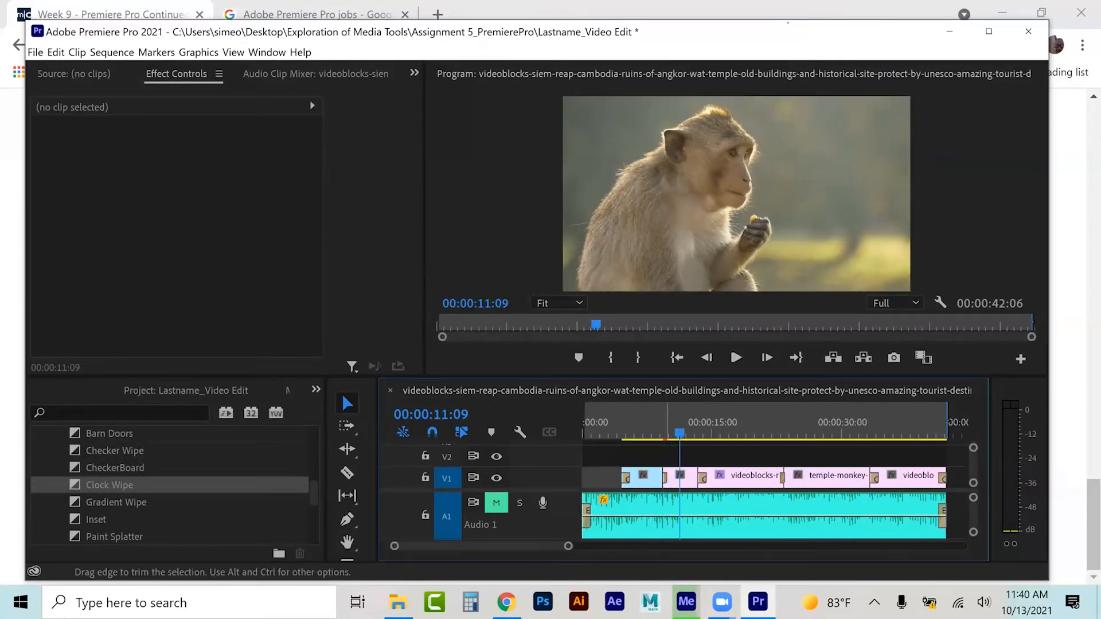
{"action": "left_click", "coordinate": [666, 478]}
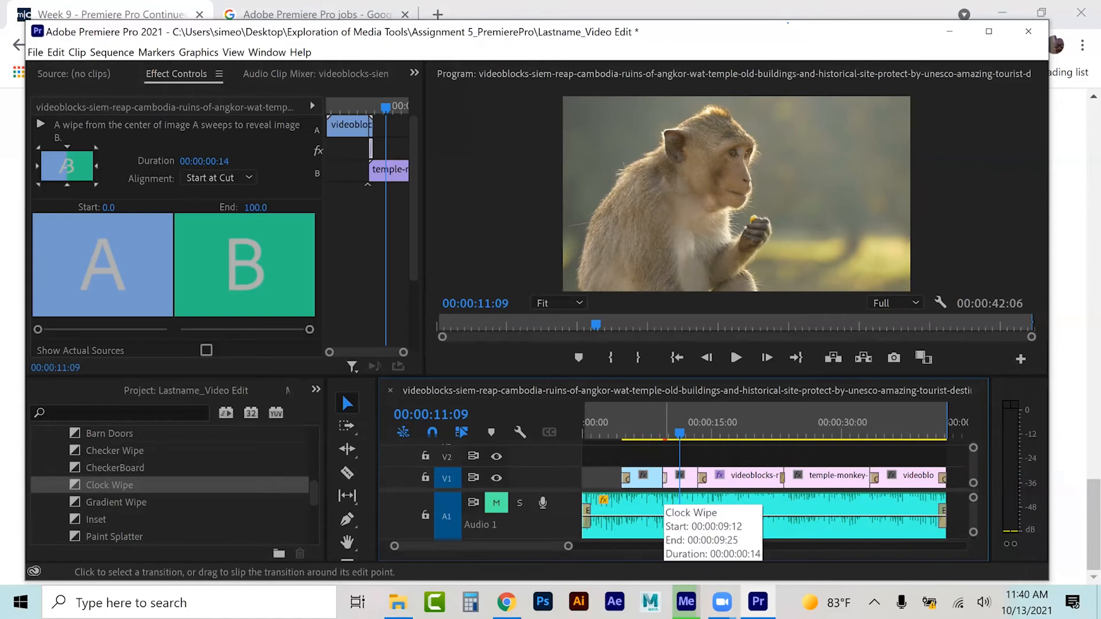
Step: Replace the Clock Wipe with a Gradient Wipe at the cut into the first monkey clip, and check the project folder for a gradient image
{"action": "key", "text": "Delete"}
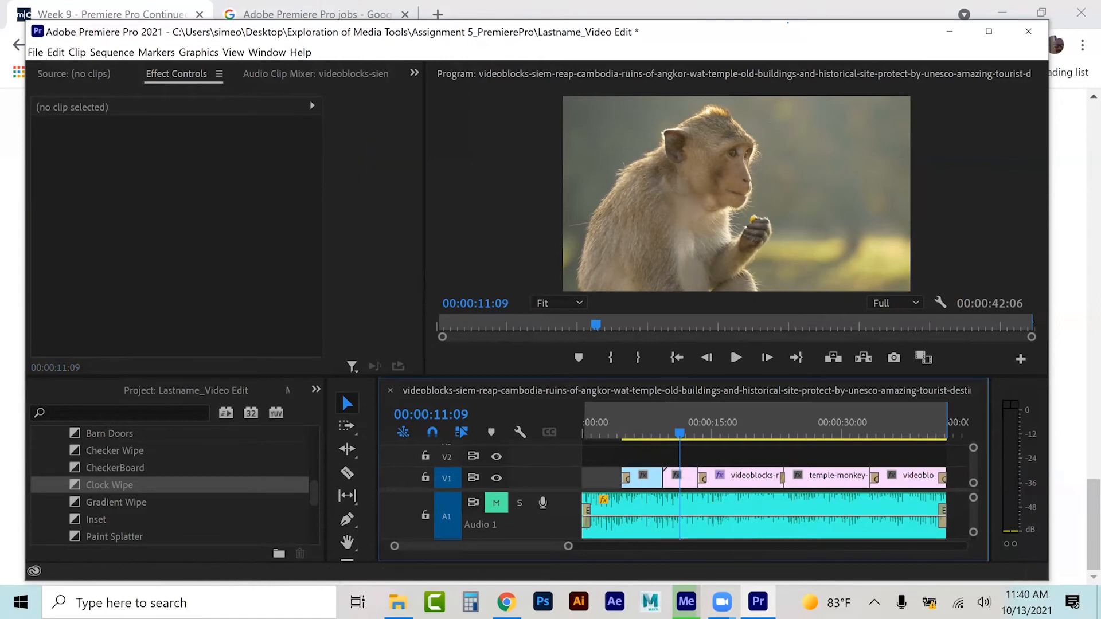
{"action": "left_click", "coordinate": [116, 502]}
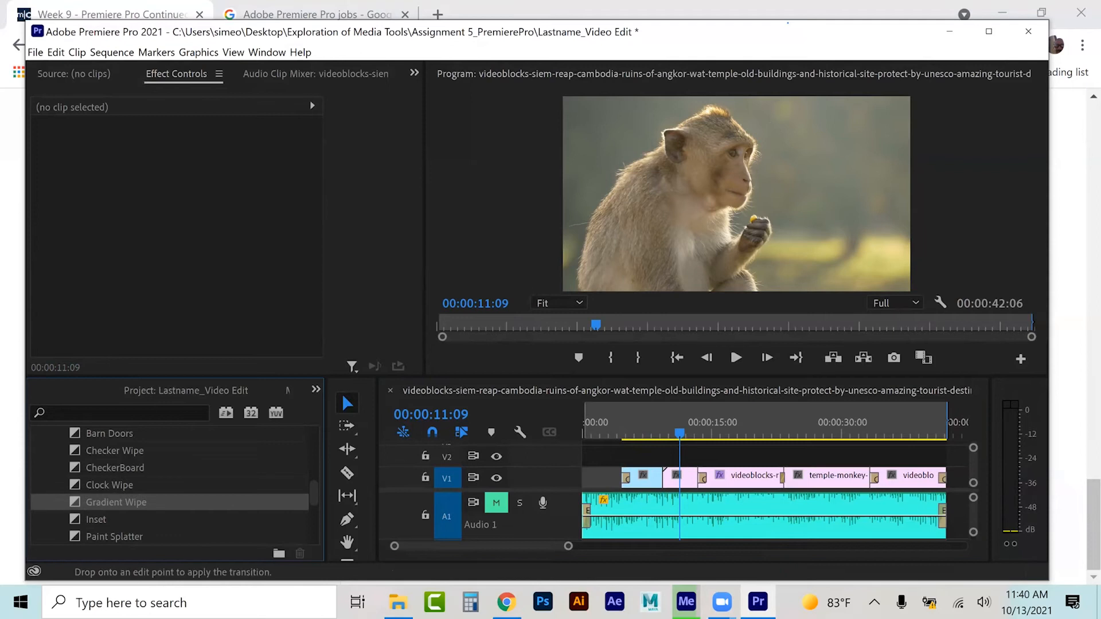
{"action": "left_click_drag", "start_coordinate": [116, 503], "coordinate": [665, 477]}
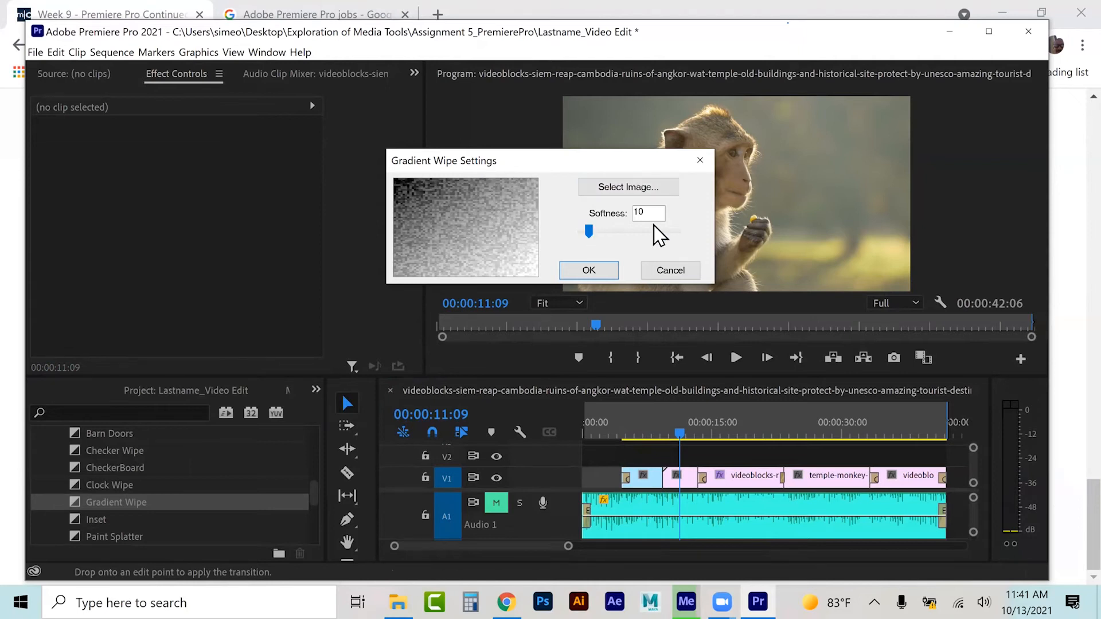
{"action": "left_click", "coordinate": [626, 190]}
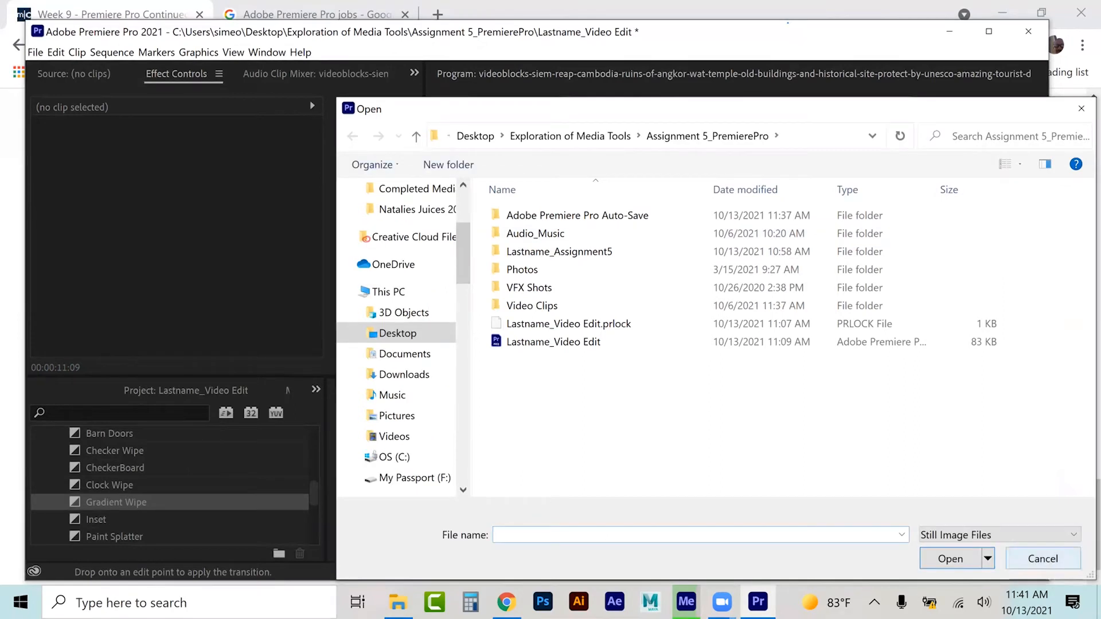
{"action": "left_click", "coordinate": [1042, 558]}
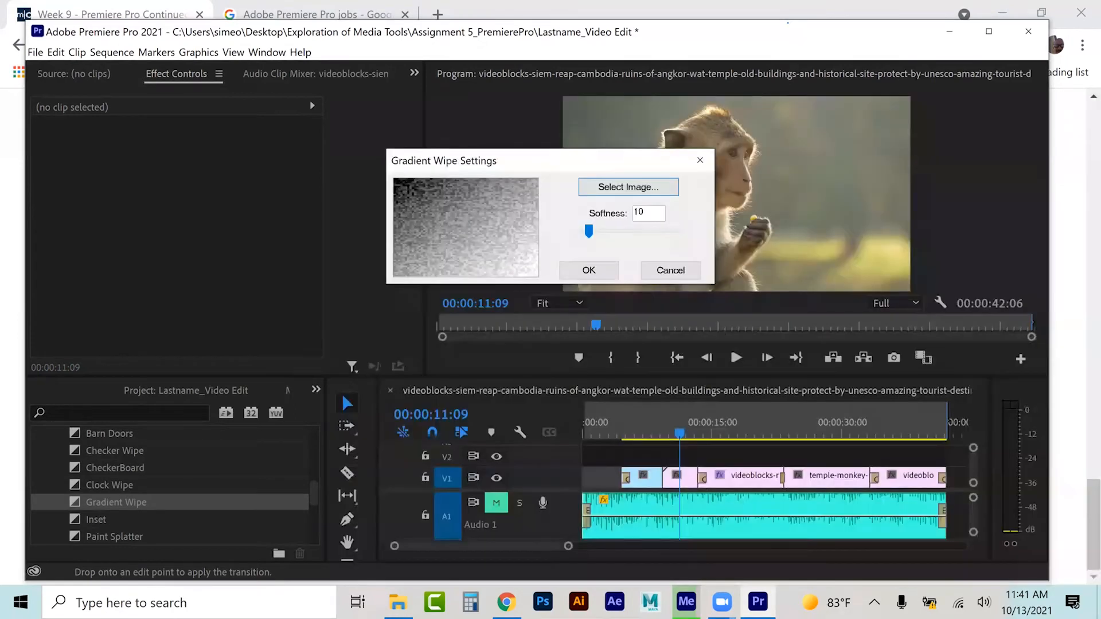
Step: Switch to Chrome and search Google for "photo" in a new tab
{"action": "left_click", "coordinate": [506, 602]}
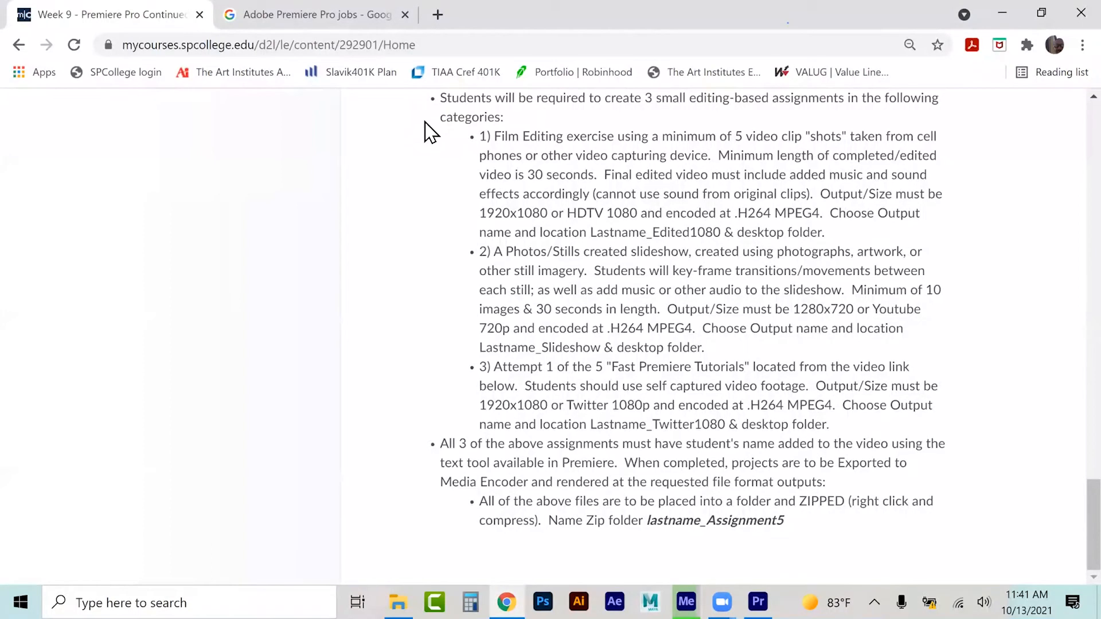
{"action": "key", "text": "ctrl+t"}
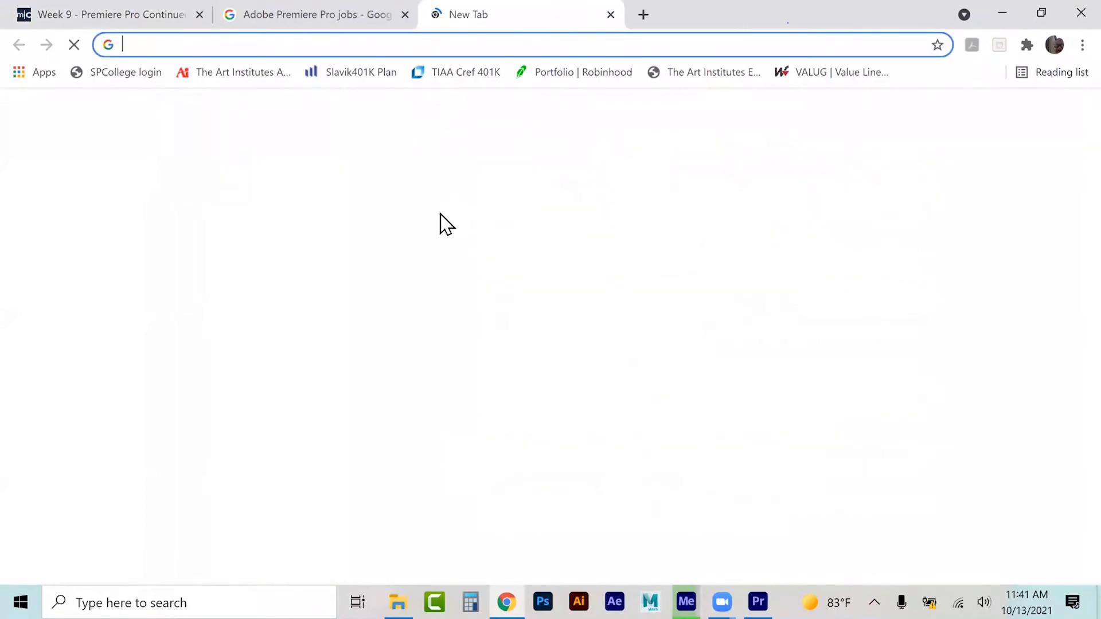
{"action": "left_click", "coordinate": [416, 367]}
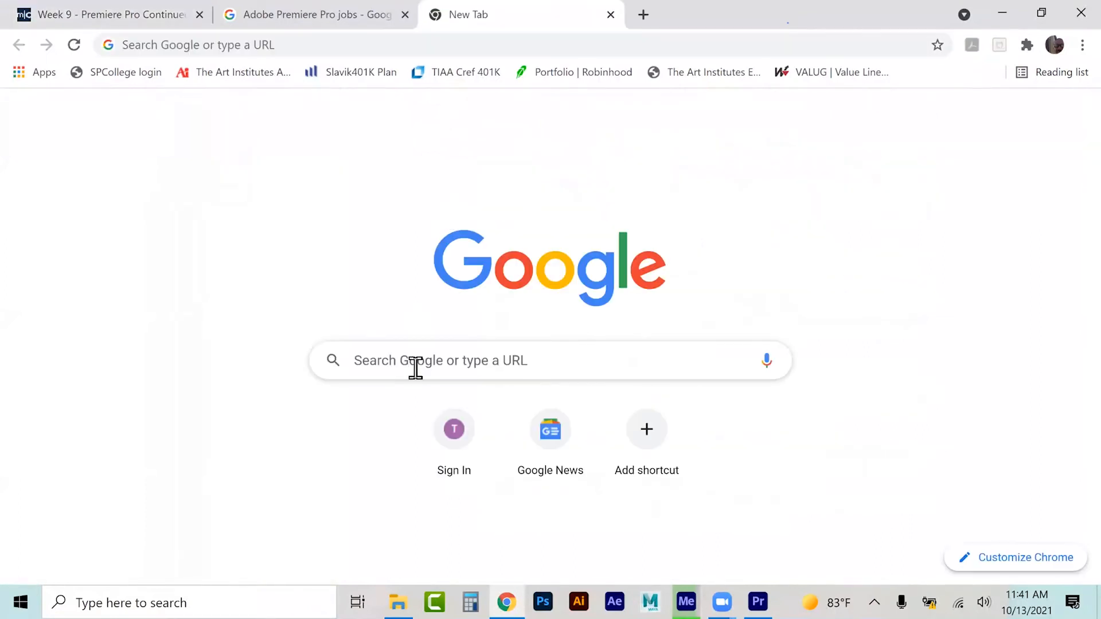
{"action": "left_click", "coordinate": [416, 367]}
{"action": "type", "text": "photo"}
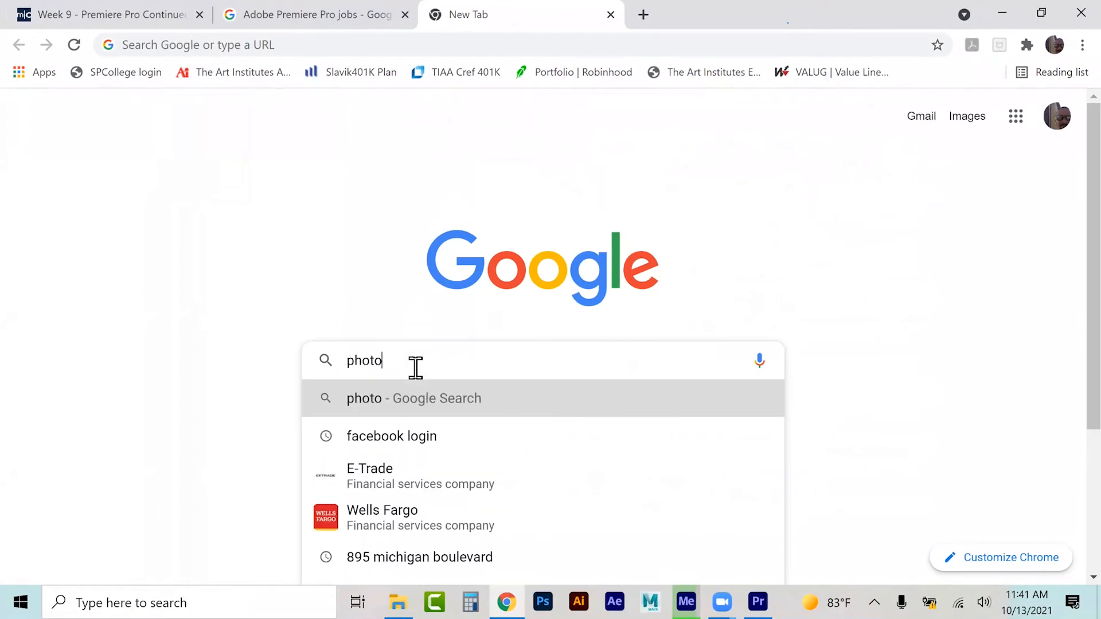
{"action": "key", "text": "Return"}
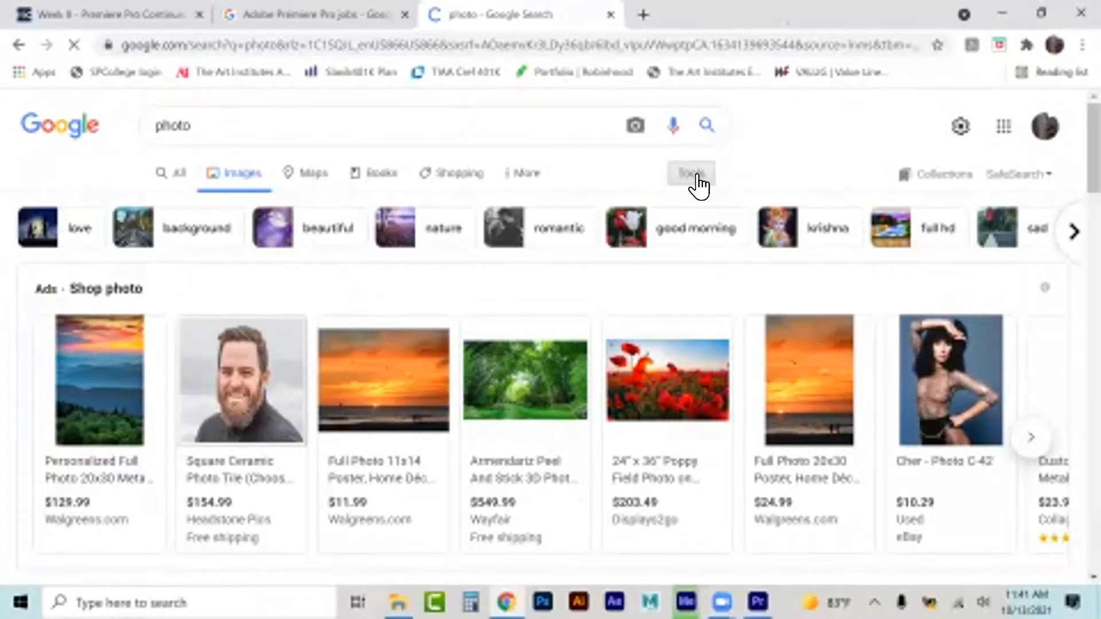
Step: Filter the Google image results for "photo" to black and white
{"action": "left_click", "coordinate": [698, 184]}
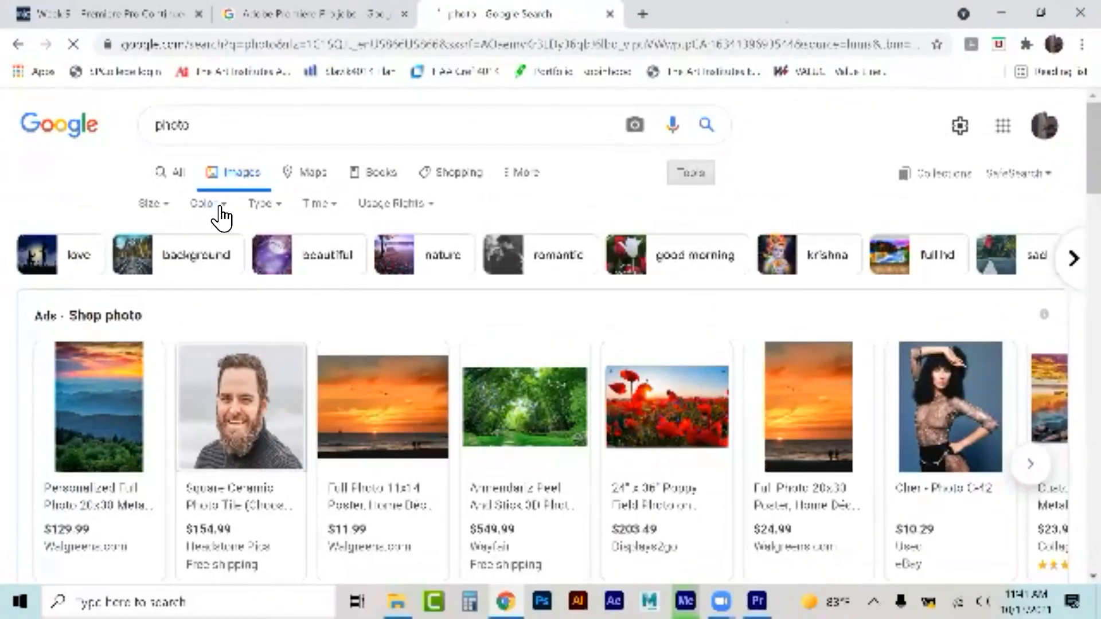
{"action": "left_click", "coordinate": [220, 213]}
{"action": "left_click", "coordinate": [226, 260]}
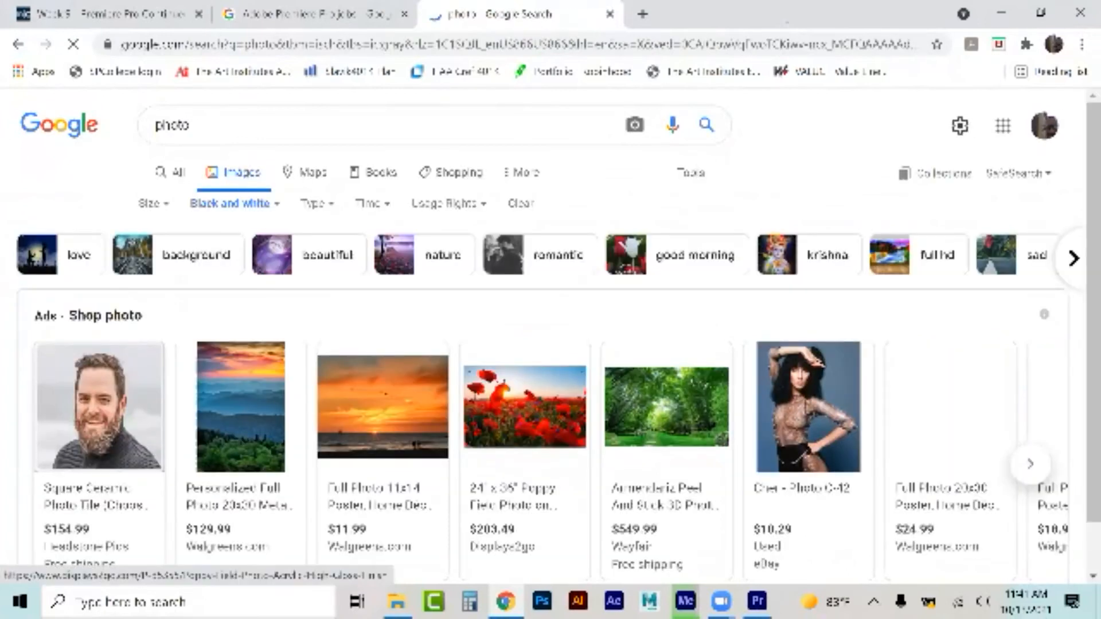
Step: Browse the black-and-white photo results and open the preview of the Shutterstock lion image
{"action": "scroll", "coordinate": [609, 364], "scroll_direction": "down", "scroll_amount": 6}
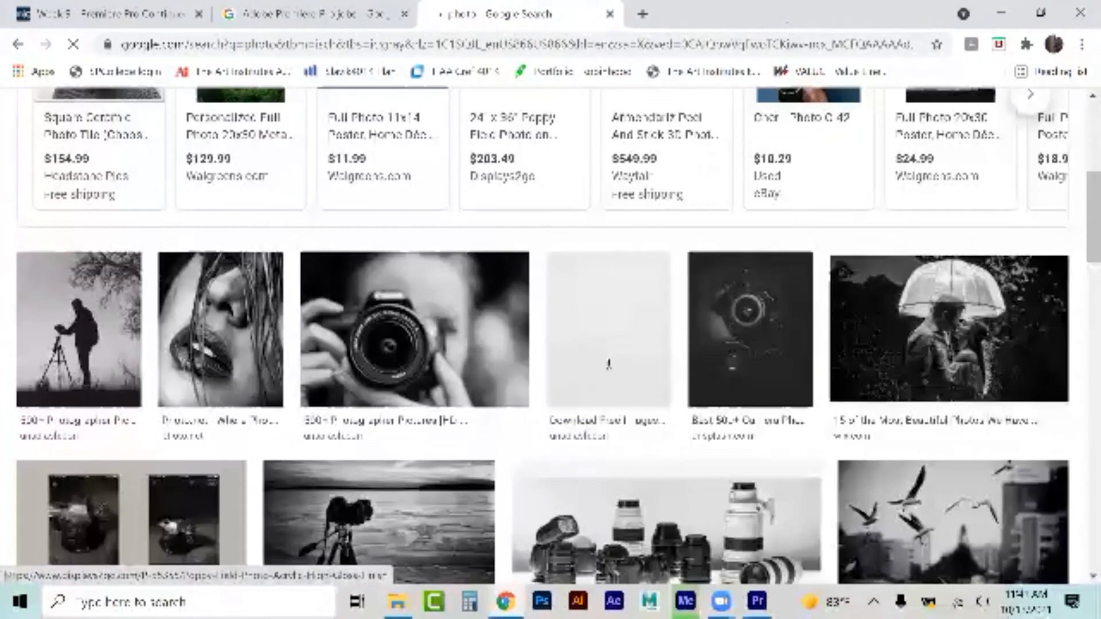
{"action": "scroll", "coordinate": [609, 363], "scroll_direction": "down", "scroll_amount": 7}
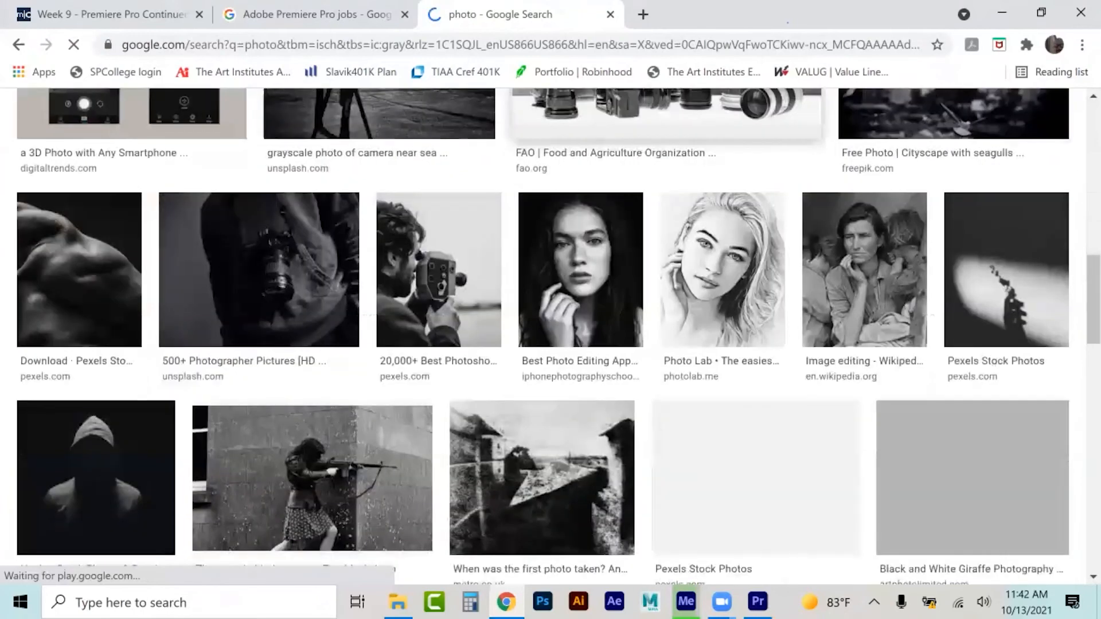
{"action": "scroll", "coordinate": [609, 364], "scroll_direction": "down", "scroll_amount": 2}
{"action": "scroll", "coordinate": [579, 415], "scroll_direction": "down", "scroll_amount": 3}
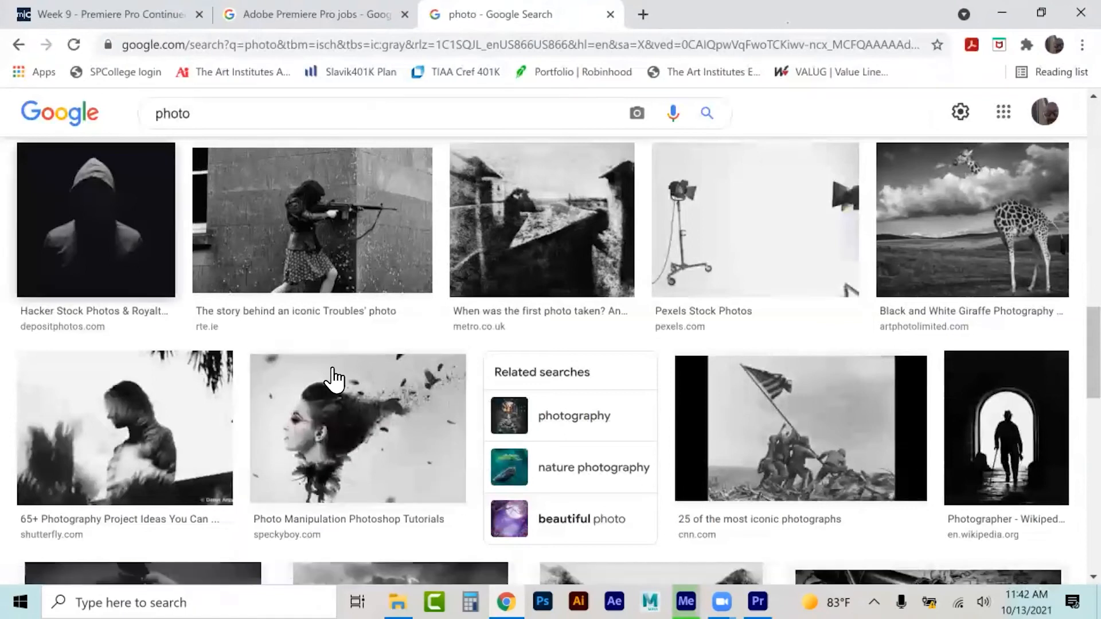
{"action": "scroll", "coordinate": [332, 389], "scroll_direction": "down", "scroll_amount": 5}
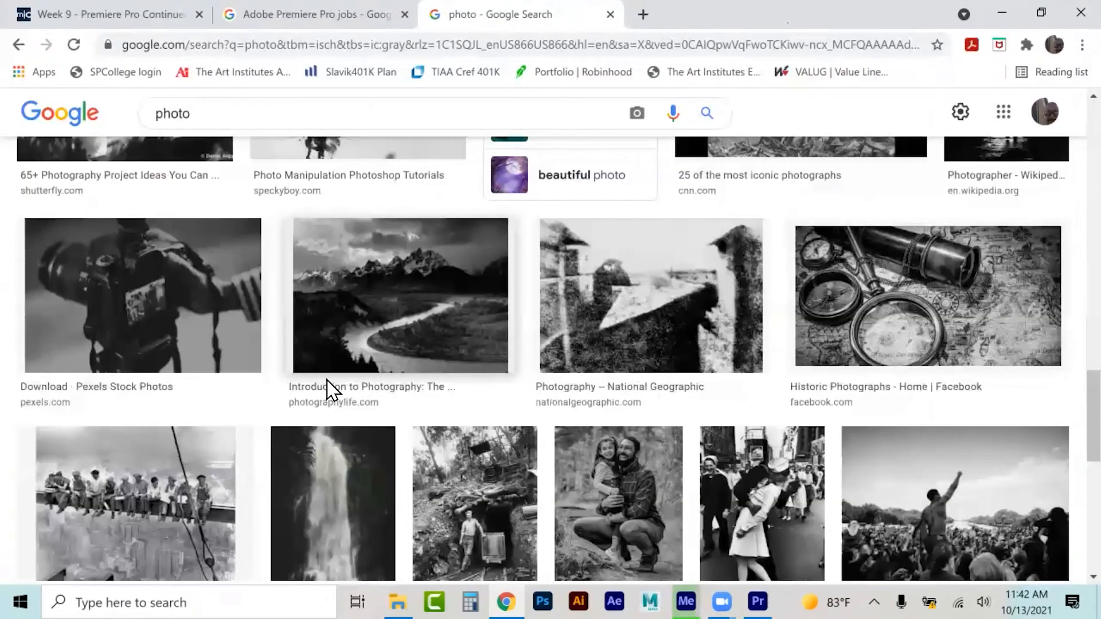
{"action": "scroll", "coordinate": [328, 390], "scroll_direction": "down", "scroll_amount": 1}
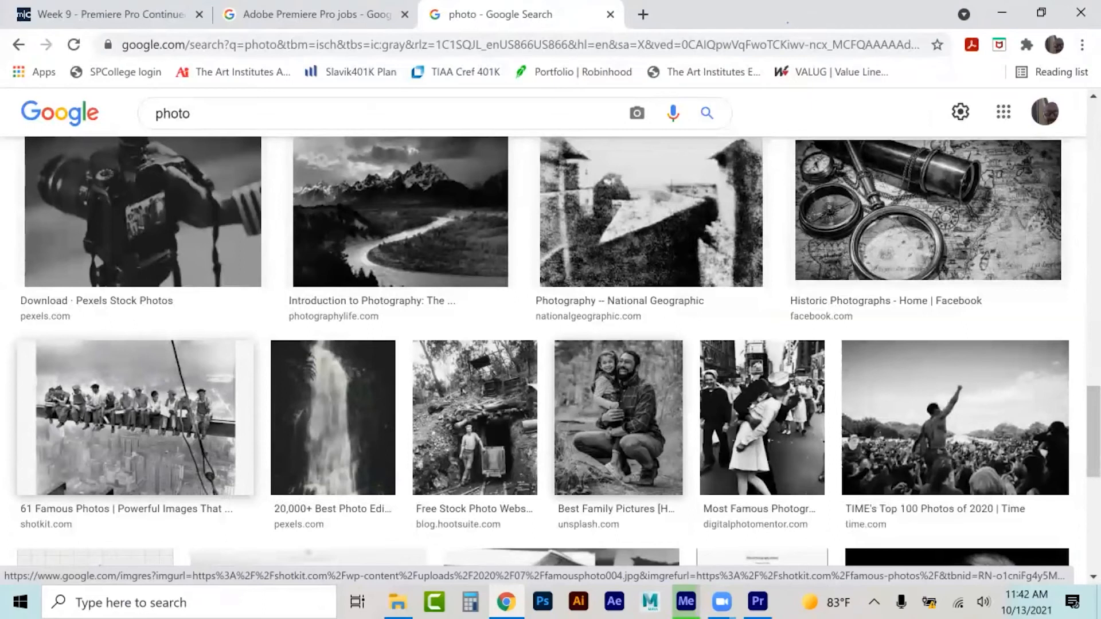
{"action": "scroll", "coordinate": [550, 352], "scroll_direction": "down", "scroll_amount": 1}
{"action": "scroll", "coordinate": [550, 352], "scroll_direction": "down", "scroll_amount": 4}
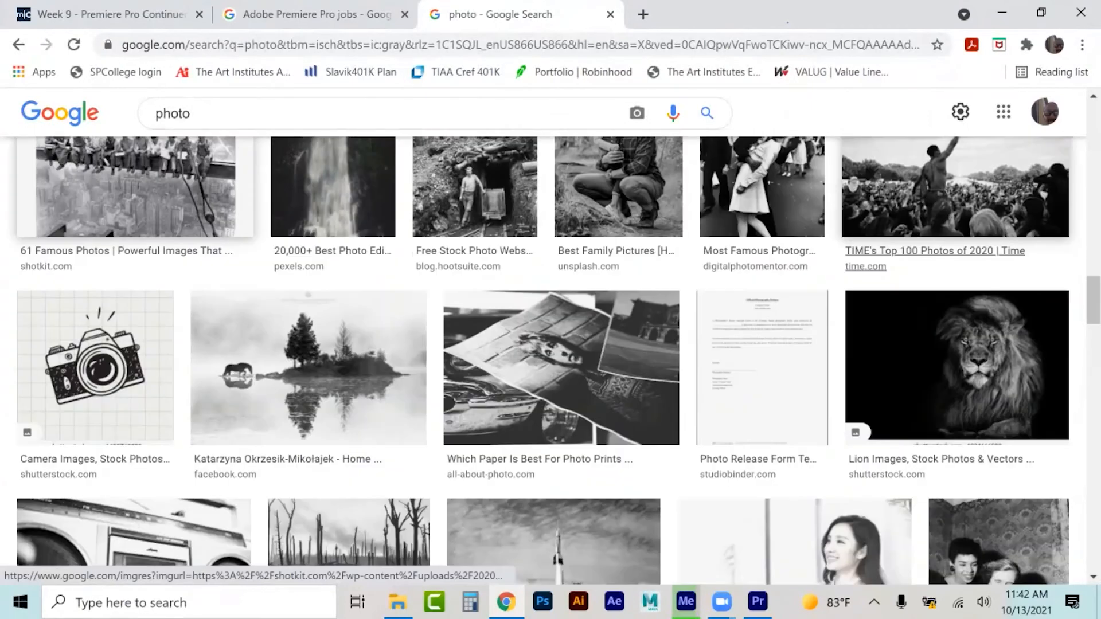
{"action": "left_click", "coordinate": [957, 367]}
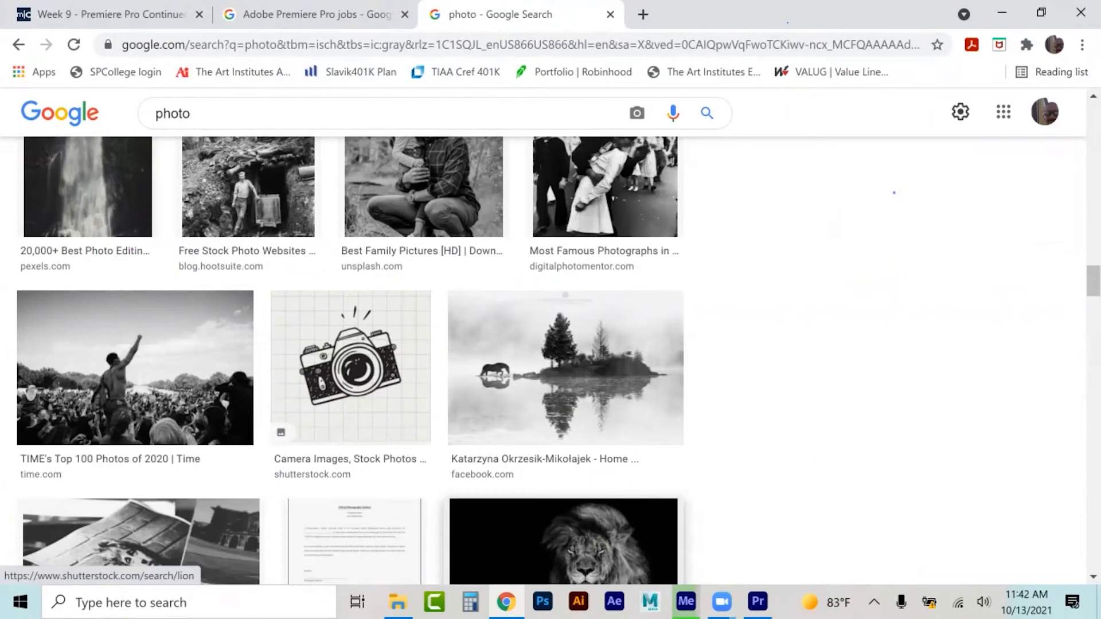
Step: Save the lion image as the JPEG "images" in Exploration of Media Tools > Assignment 5_PremierePro > VFX Shots, and close its preview
{"action": "right_click", "coordinate": [838, 209]}
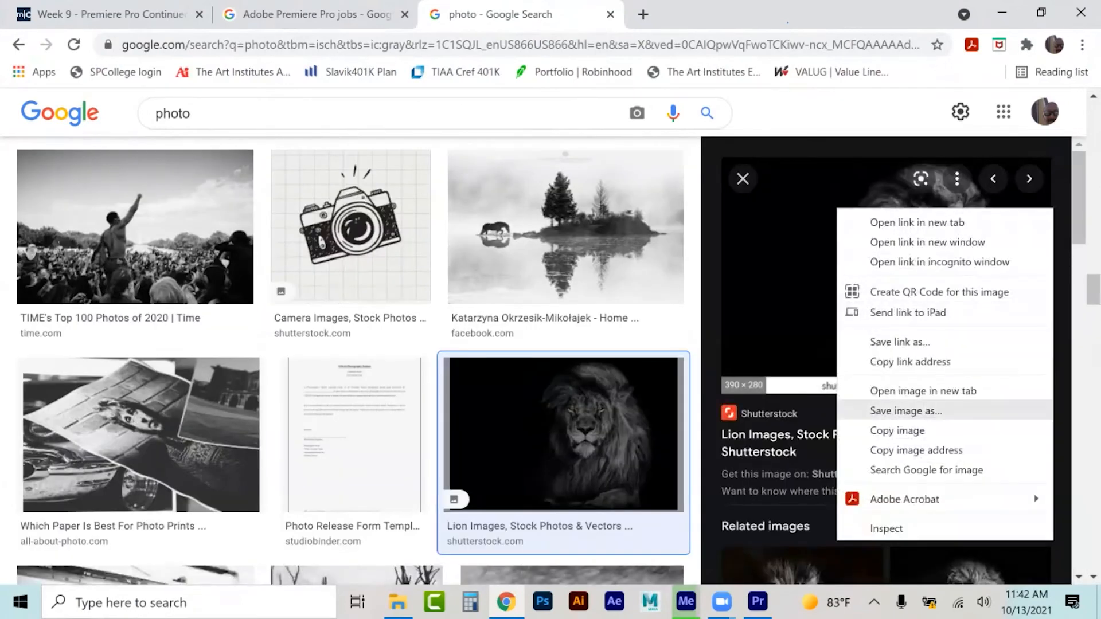
{"action": "left_click", "coordinate": [906, 410]}
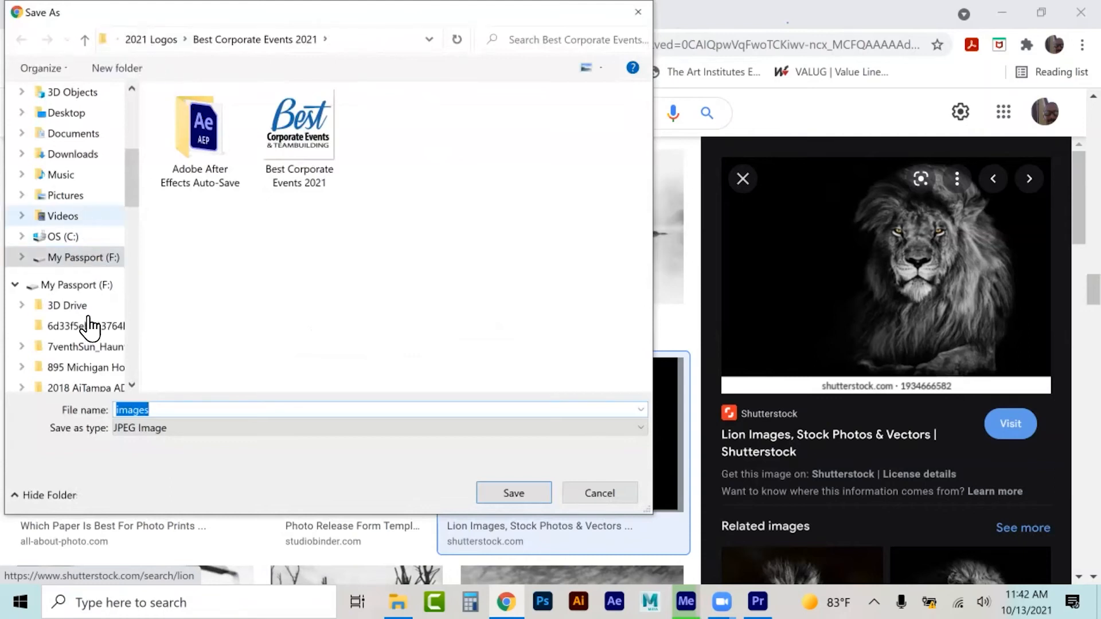
{"action": "scroll", "coordinate": [84, 346], "scroll_direction": "down", "scroll_amount": 3}
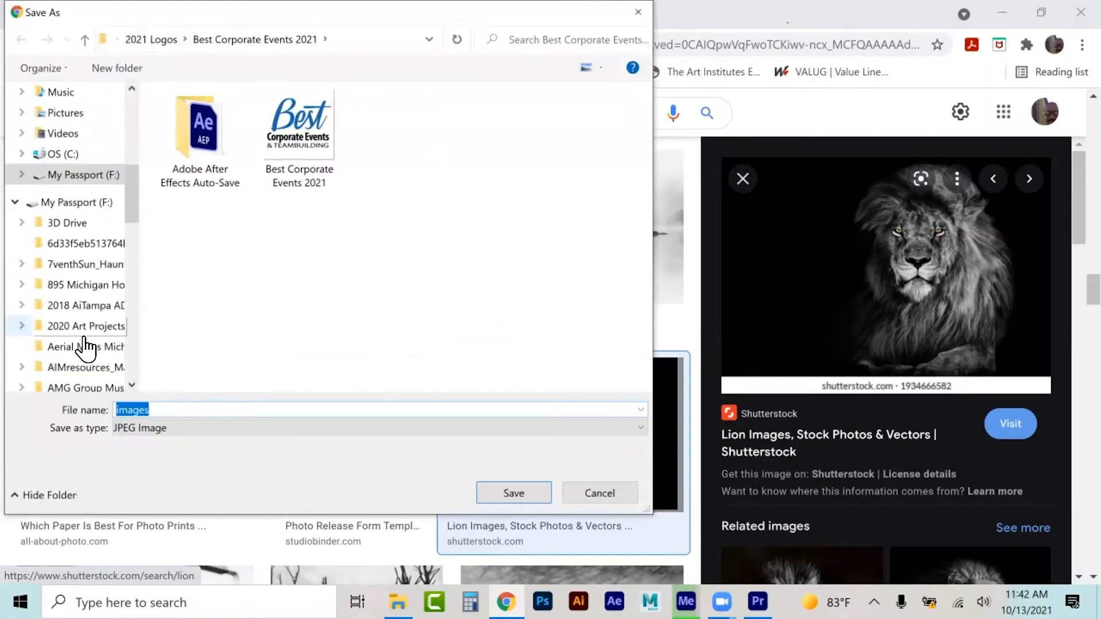
{"action": "scroll", "coordinate": [85, 350], "scroll_direction": "down", "scroll_amount": 1}
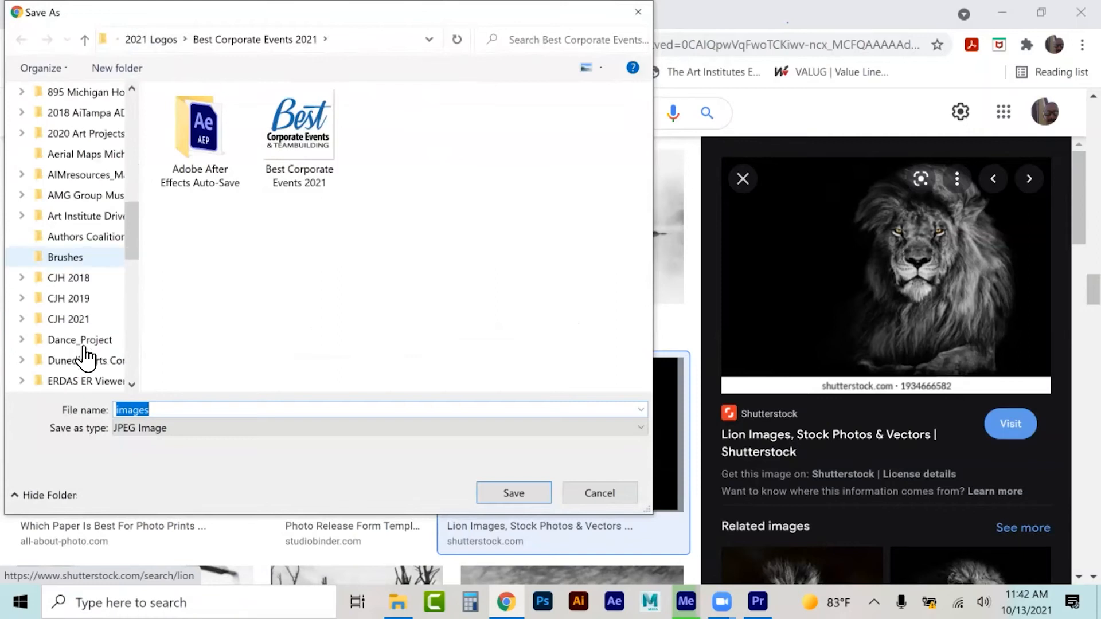
{"action": "scroll", "coordinate": [85, 359], "scroll_direction": "down", "scroll_amount": 1}
{"action": "left_click", "coordinate": [84, 361]}
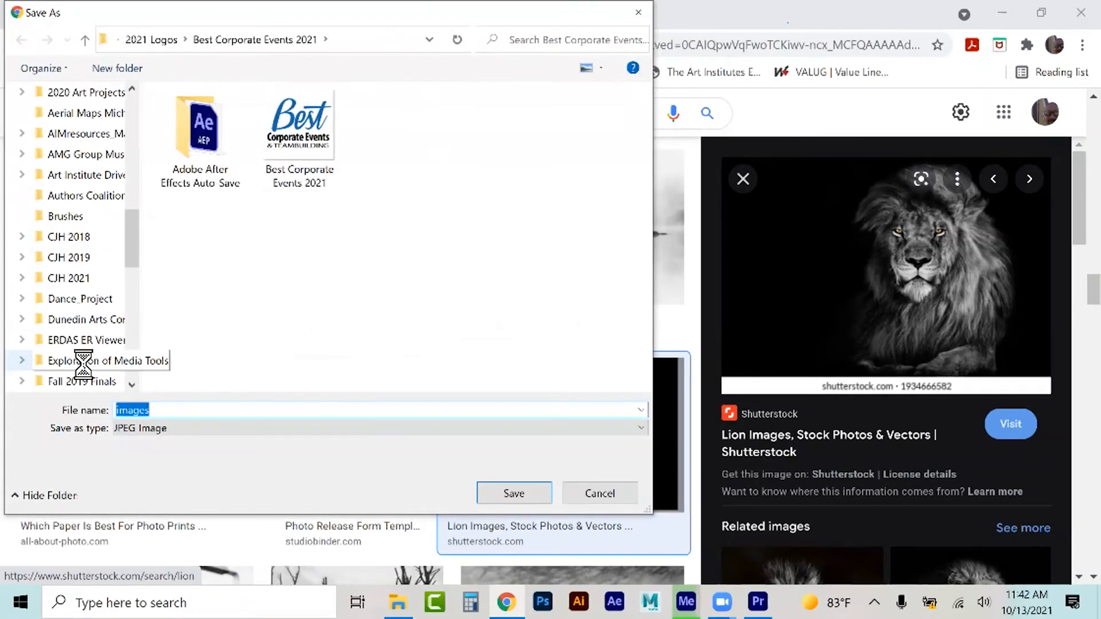
{"action": "double_click", "coordinate": [233, 212]}
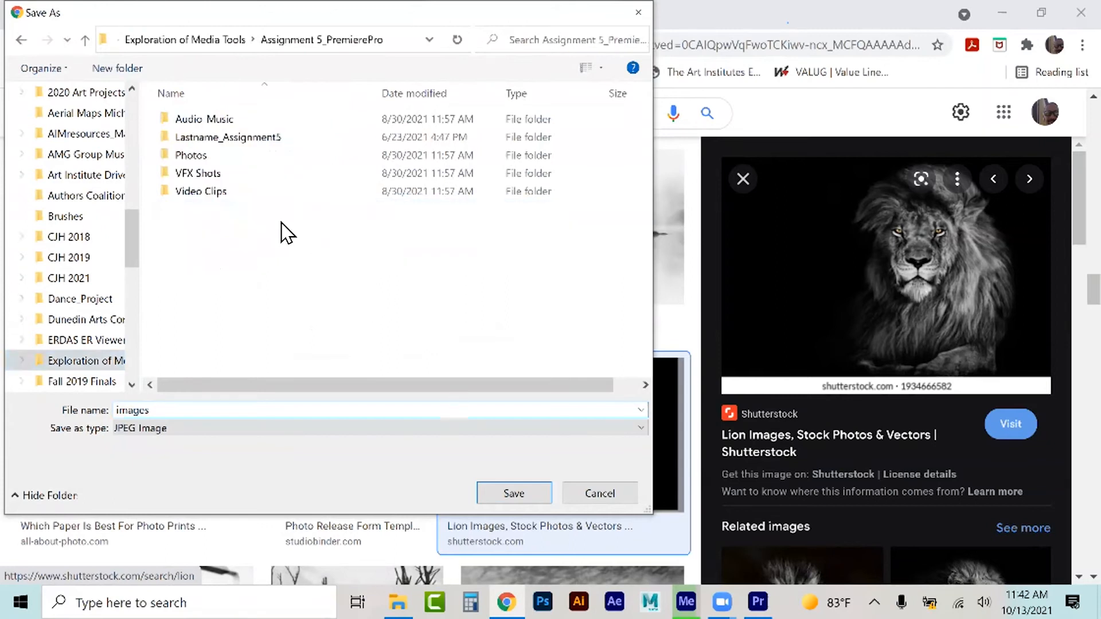
{"action": "left_click", "coordinate": [213, 178]}
{"action": "key", "text": "Return"}
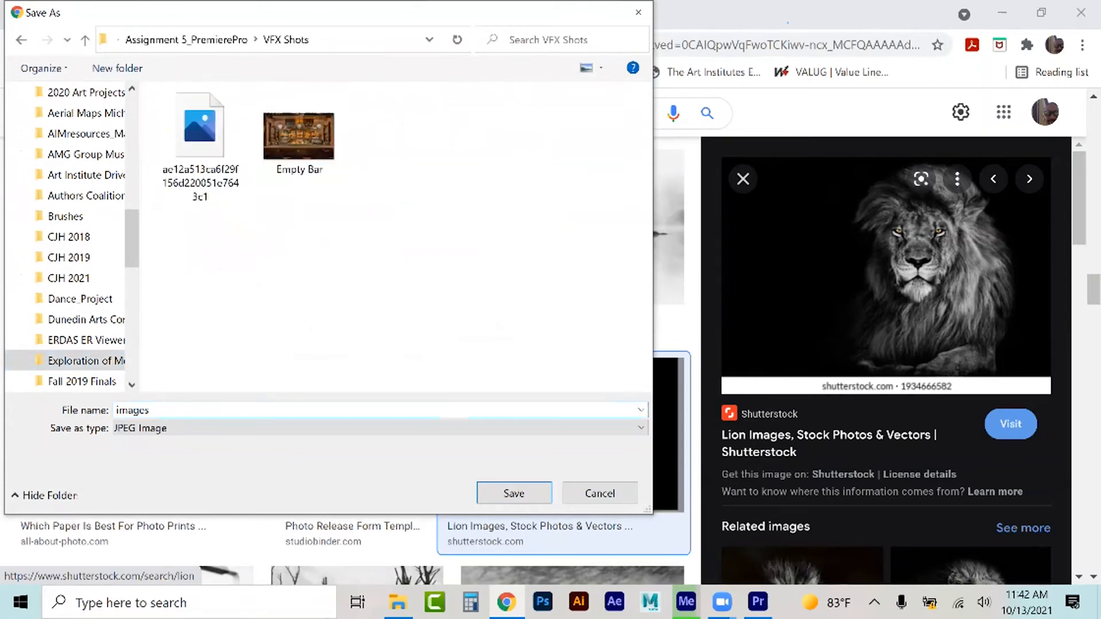
{"action": "key", "text": "Return"}
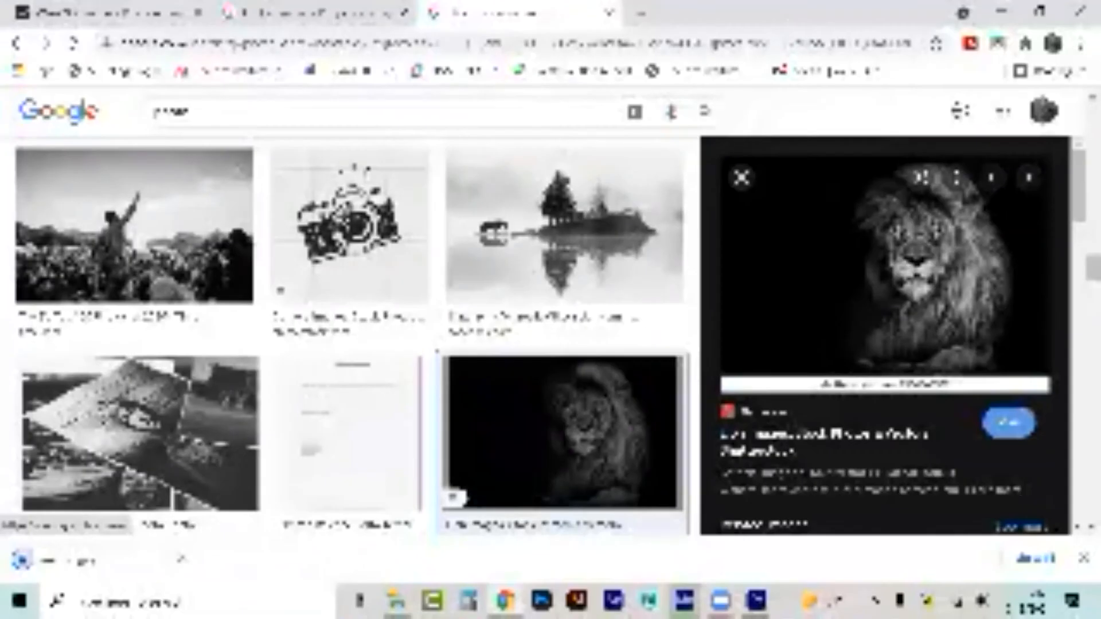
{"action": "left_click", "coordinate": [741, 177]}
Step: Switch back to Premiere Pro and set the Gradient Wipe image to the profile portrait from the VFX Shots folder, with softness 10
{"action": "left_click", "coordinate": [756, 601]}
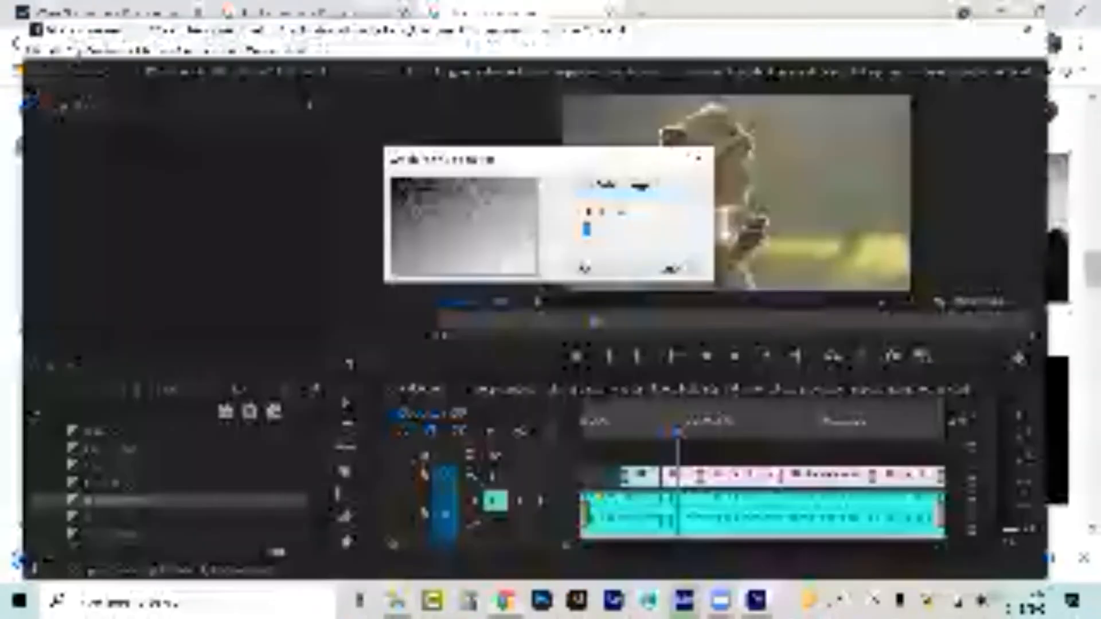
{"action": "left_click", "coordinate": [634, 193]}
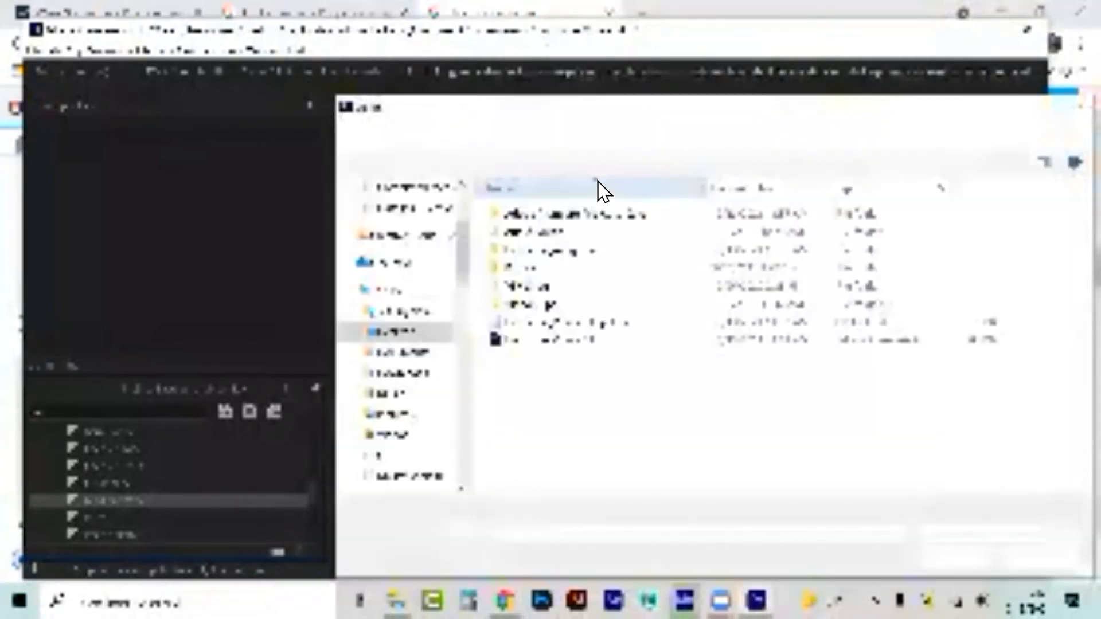
{"action": "double_click", "coordinate": [555, 287]}
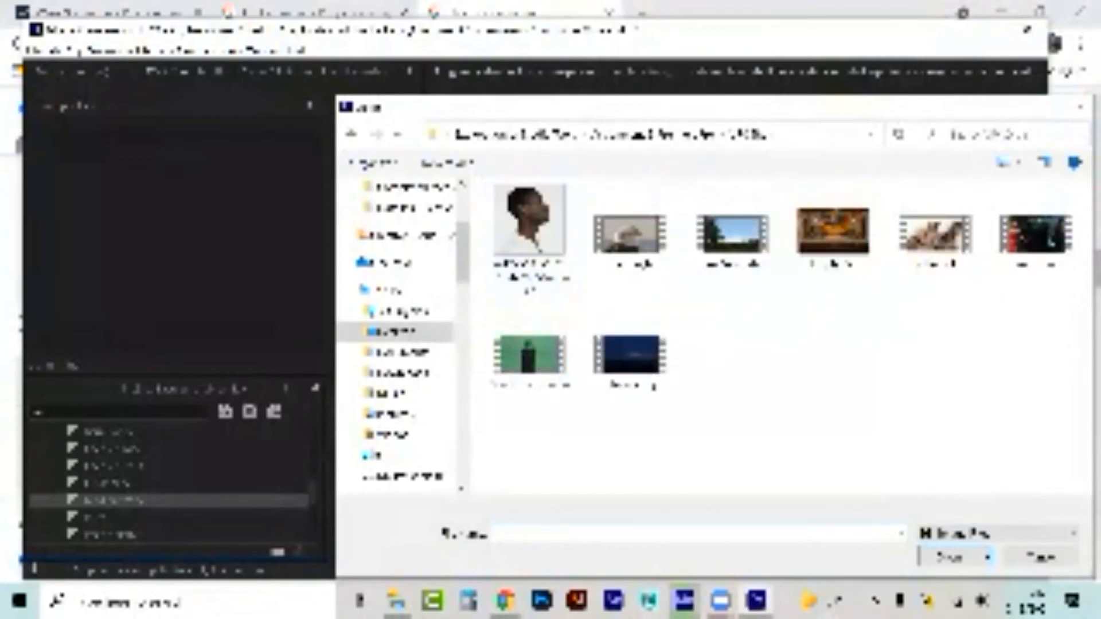
{"action": "left_click", "coordinate": [996, 533]}
{"action": "left_click", "coordinate": [984, 549]}
{"action": "left_click", "coordinate": [537, 231]}
{"action": "key", "text": "Return"}
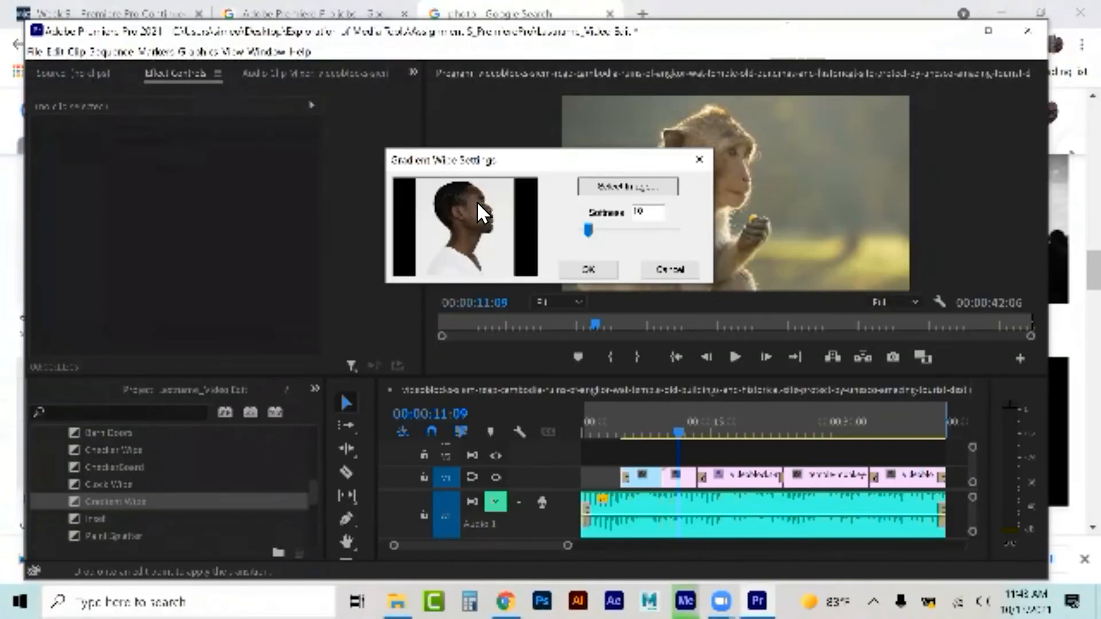
{"action": "left_click", "coordinate": [597, 267]}
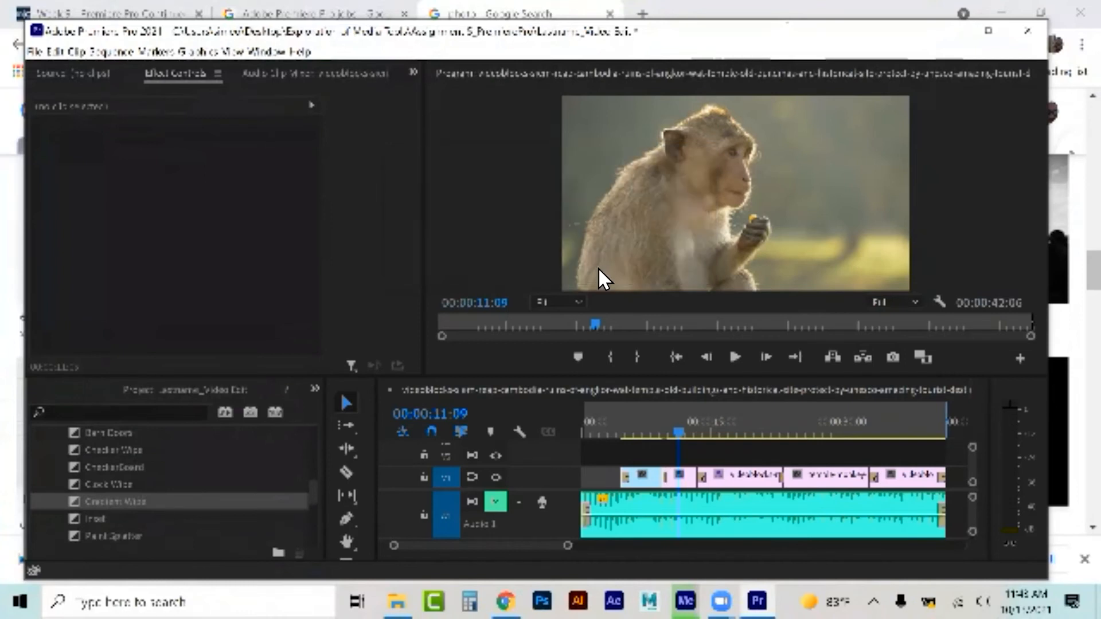
Step: Preview the Gradient Wipe into the monkey clip by playing from 00:00:07:29, and park the playhead mid-transition at 00:00:09:16
{"action": "left_click_drag", "start_coordinate": [679, 431], "coordinate": [651, 431]}
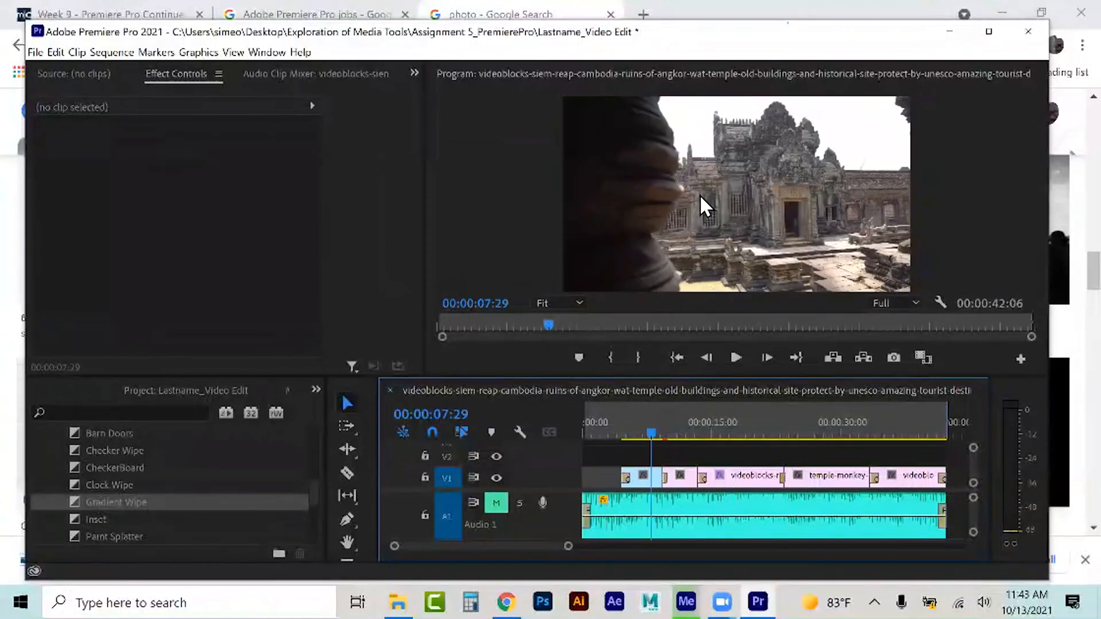
{"action": "key", "text": "space"}
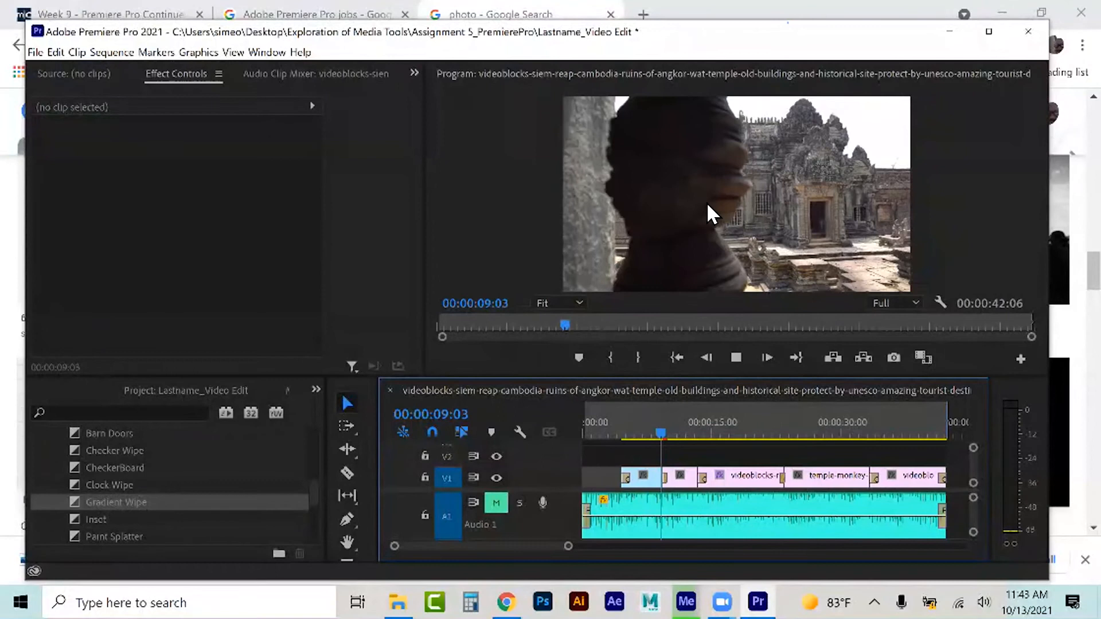
{"action": "left_click_drag", "start_coordinate": [677, 433], "coordinate": [664, 433]}
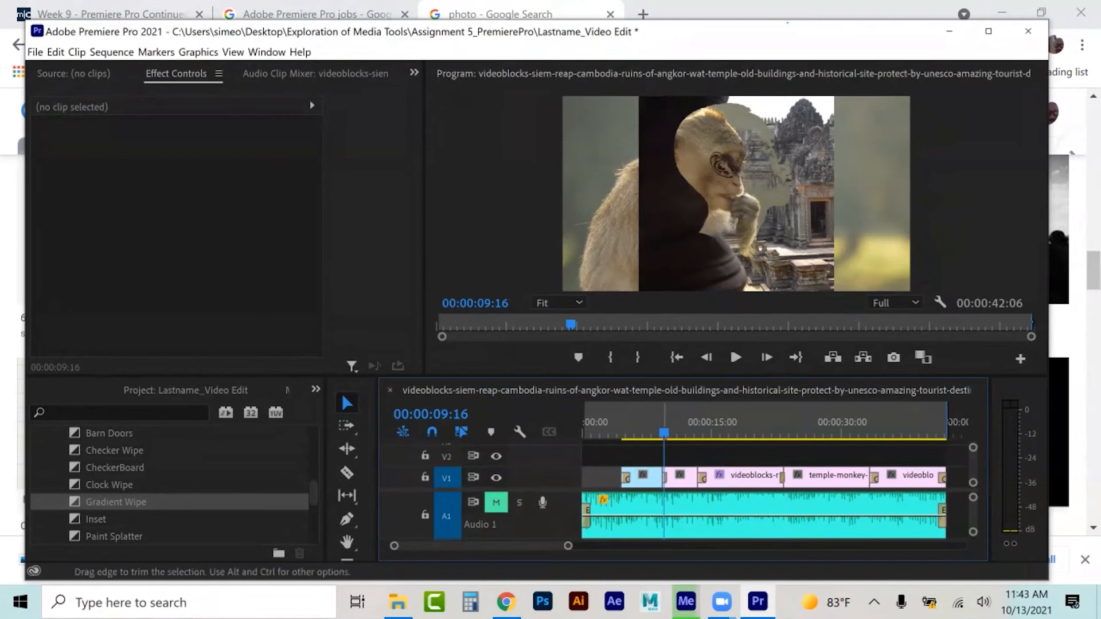
Step: Replace the Gradient Wipe between the first temple clip and the monkey clip on V1 with a Film Dissolve
{"action": "left_click", "coordinate": [664, 478]}
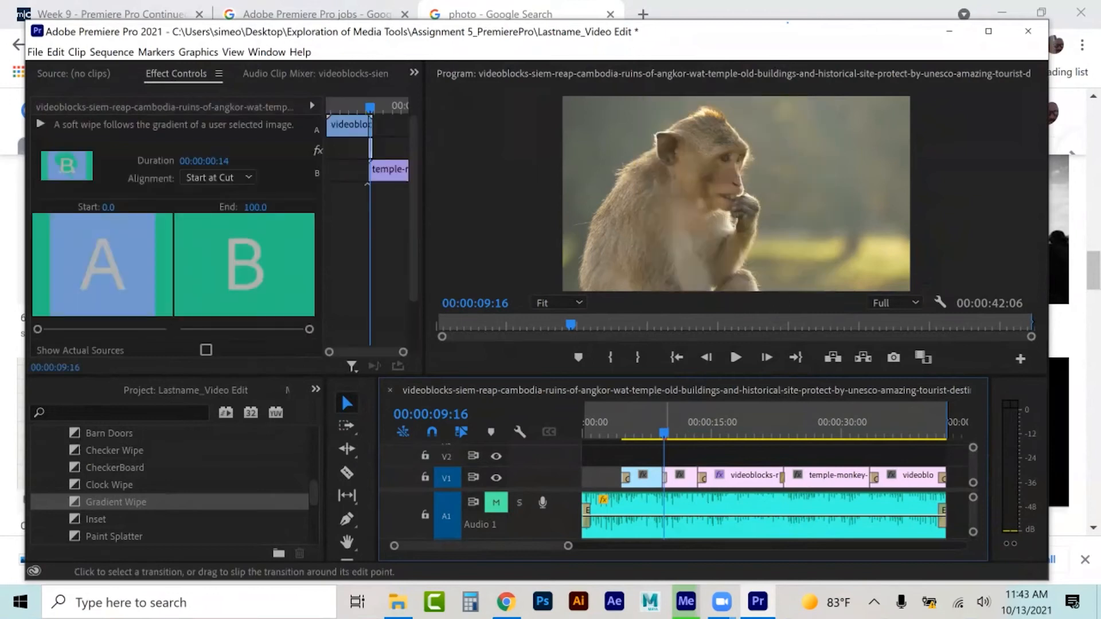
{"action": "key", "text": "Delete"}
{"action": "scroll", "coordinate": [172, 484], "scroll_direction": "up", "scroll_amount": 2}
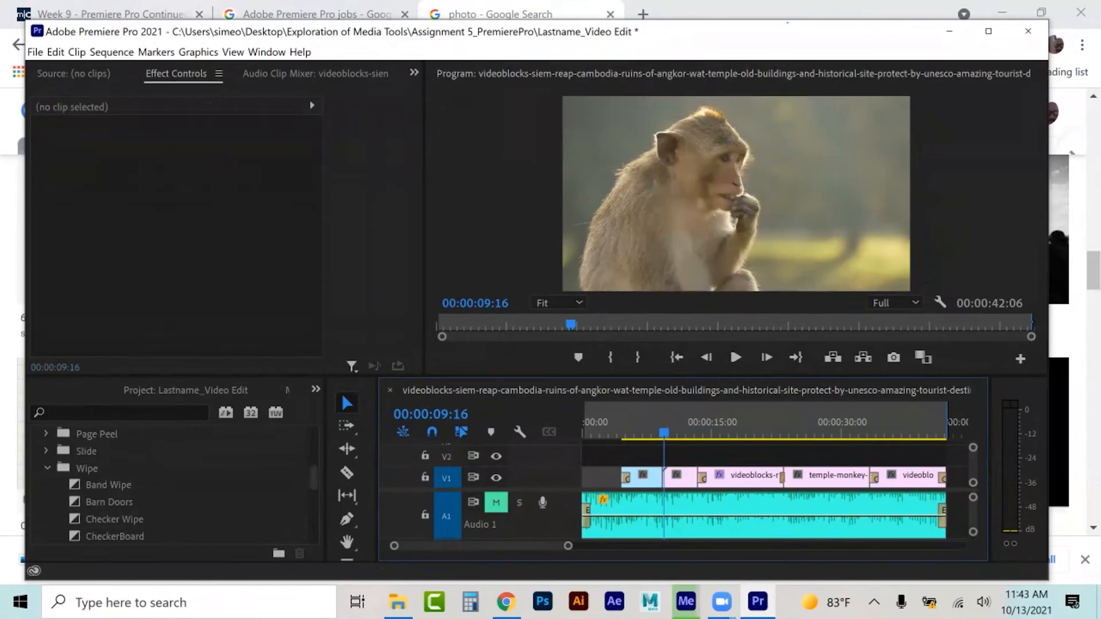
{"action": "left_click", "coordinate": [46, 468]}
{"action": "scroll", "coordinate": [172, 484], "scroll_direction": "up", "scroll_amount": 2}
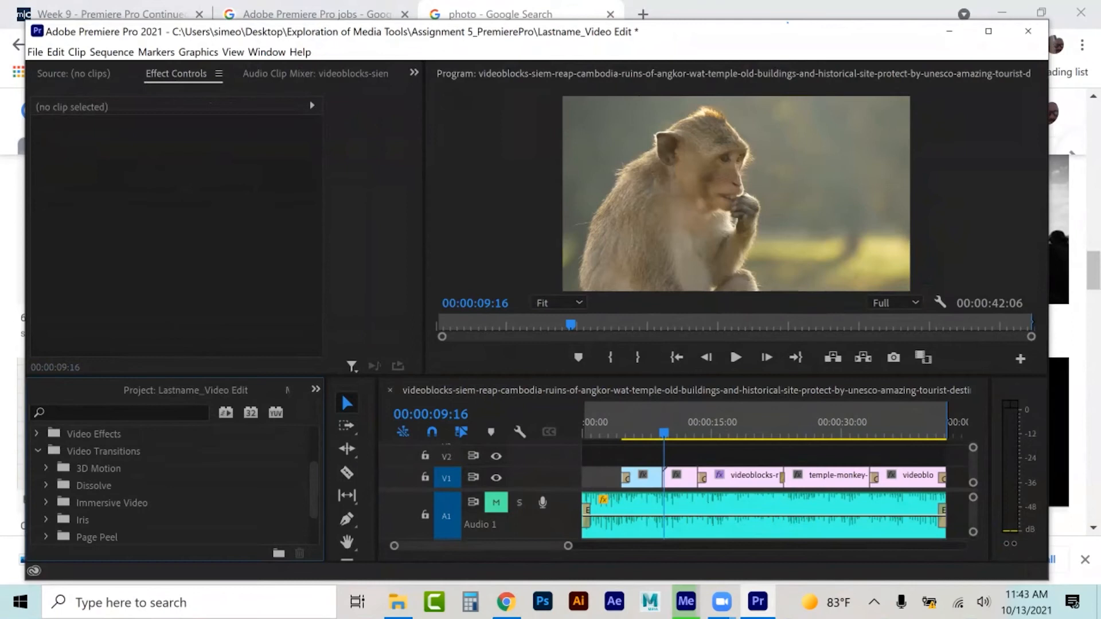
{"action": "left_click", "coordinate": [45, 485]}
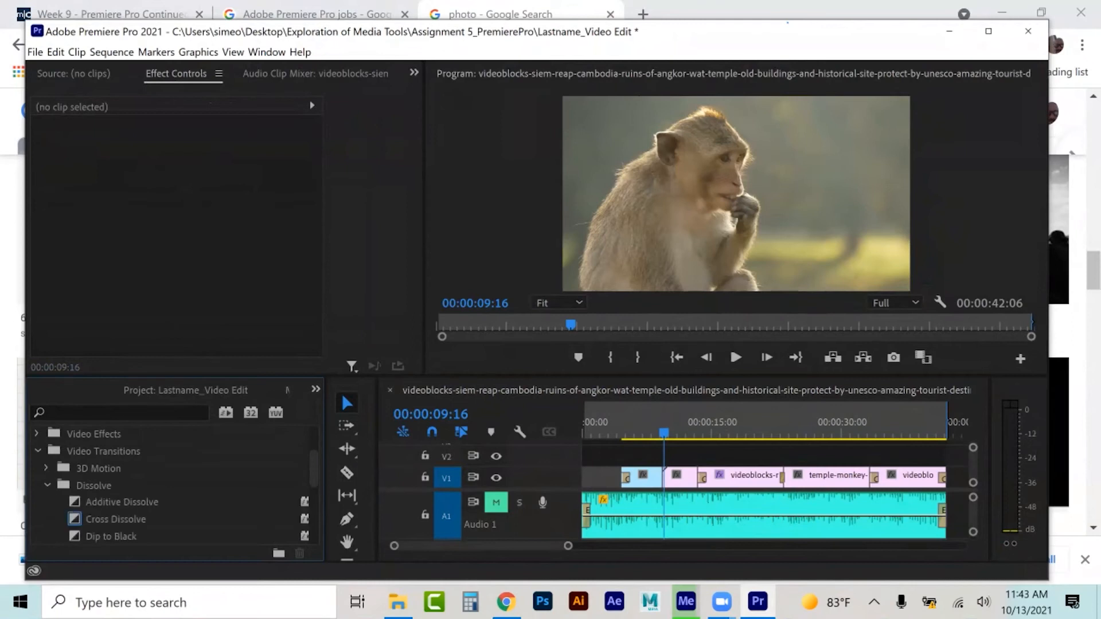
{"action": "scroll", "coordinate": [172, 484], "scroll_direction": "down", "scroll_amount": 2}
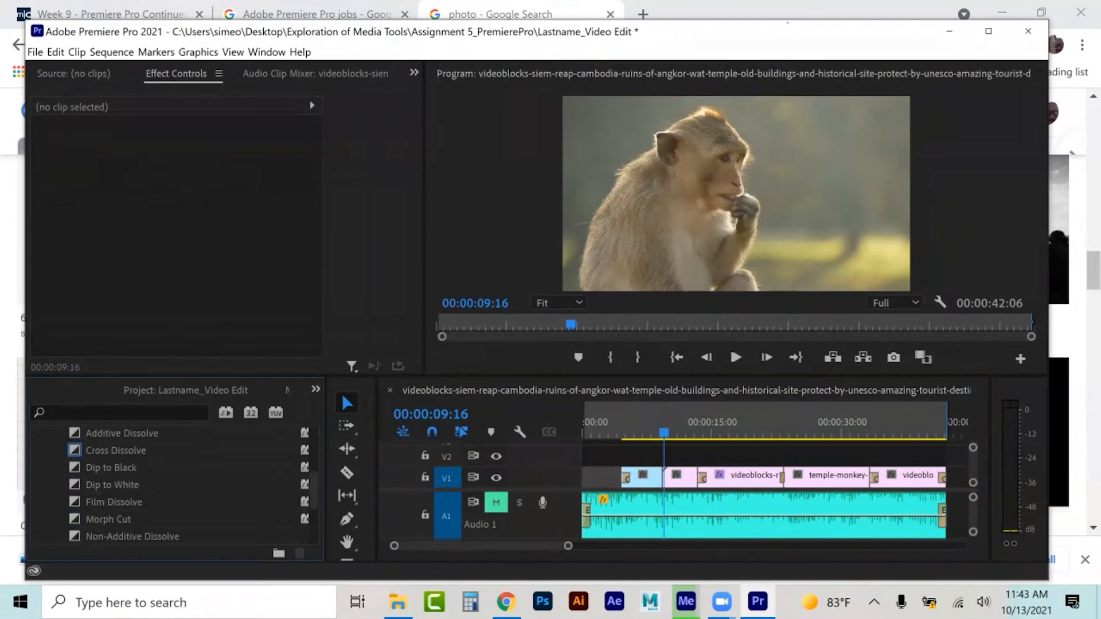
{"action": "left_click_drag", "start_coordinate": [114, 502], "coordinate": [665, 477]}
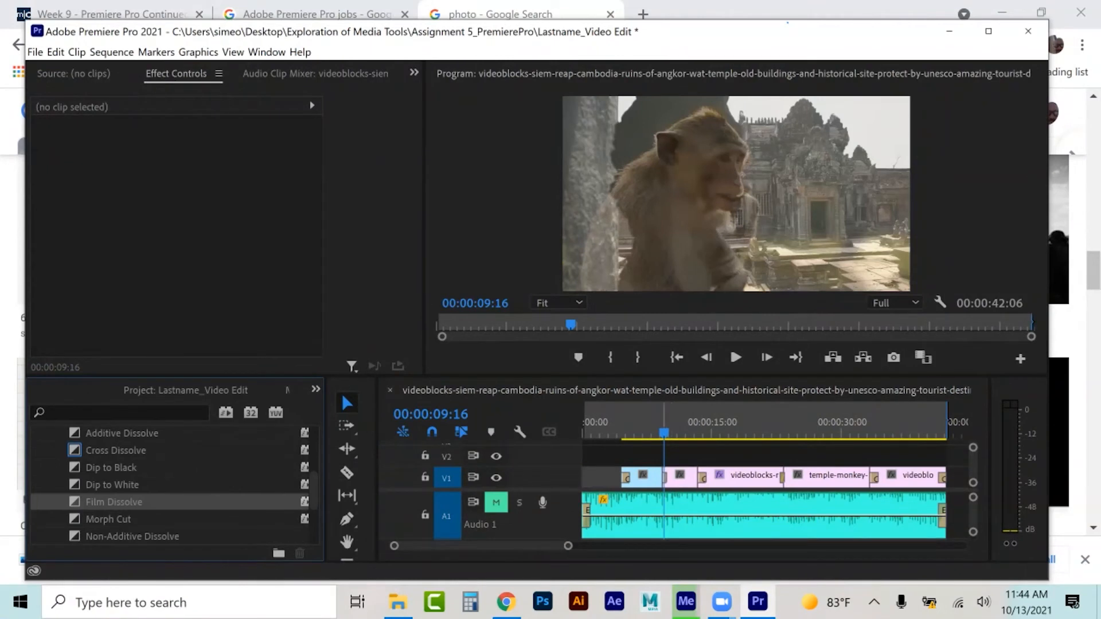
Step: Preview the Film Dissolve by playing from just before the cut into the monkey clip, stopping at 00:00:12:27
{"action": "left_click_drag", "start_coordinate": [664, 433], "coordinate": [658, 433]}
{"action": "key", "text": "space"}
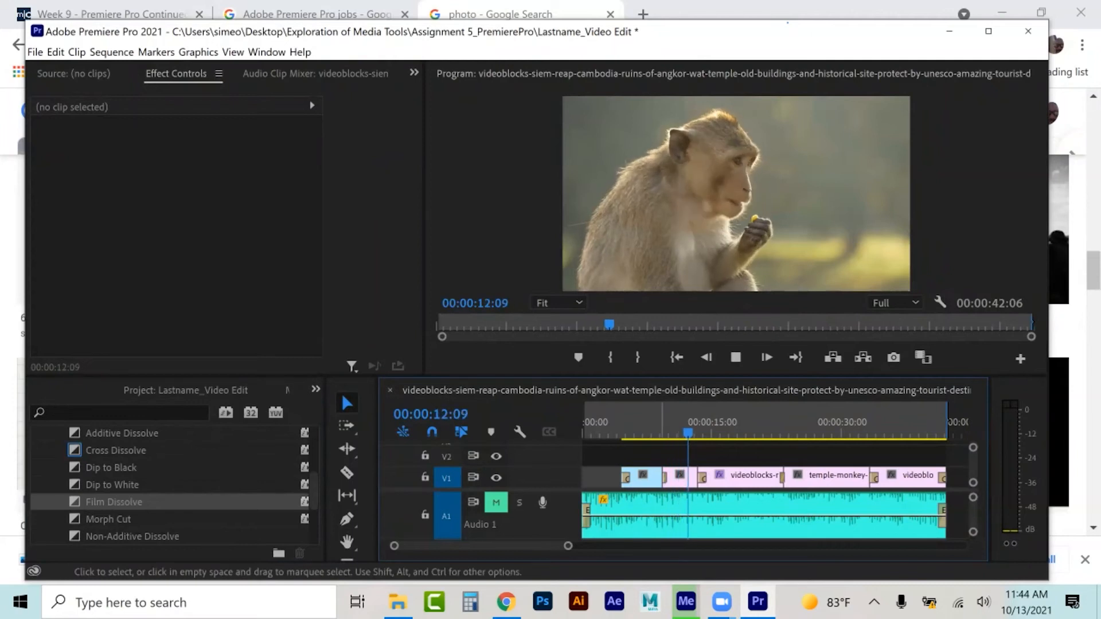
{"action": "key", "text": "space"}
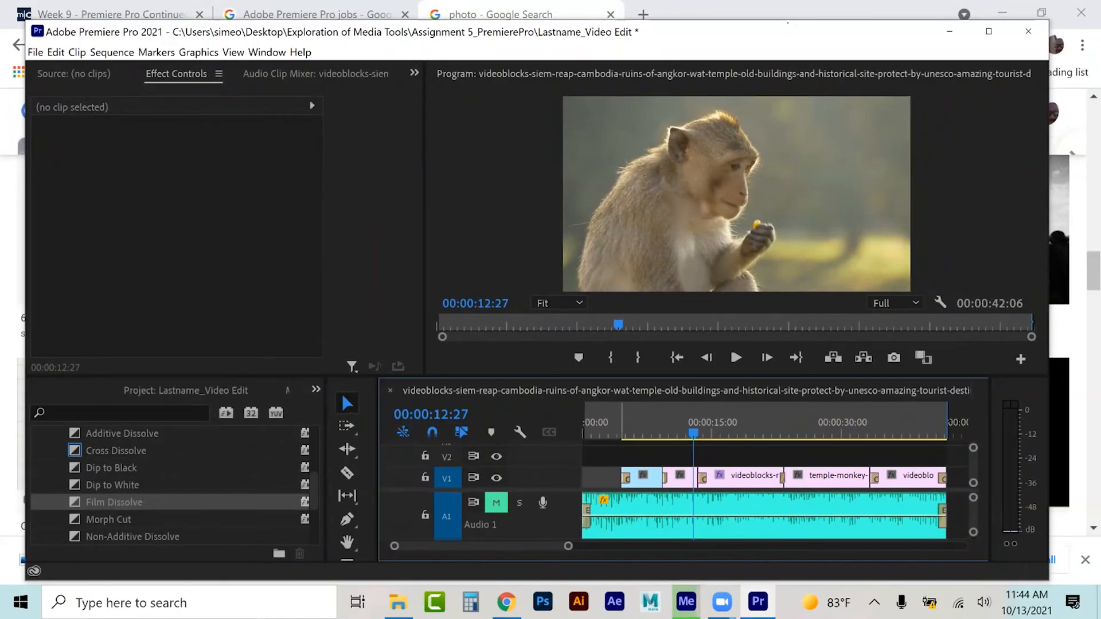
Step: Park the playhead at 00:00:01:03 and switch to the Graphics workspace
{"action": "left_click_drag", "start_coordinate": [604, 423], "coordinate": [592, 423]}
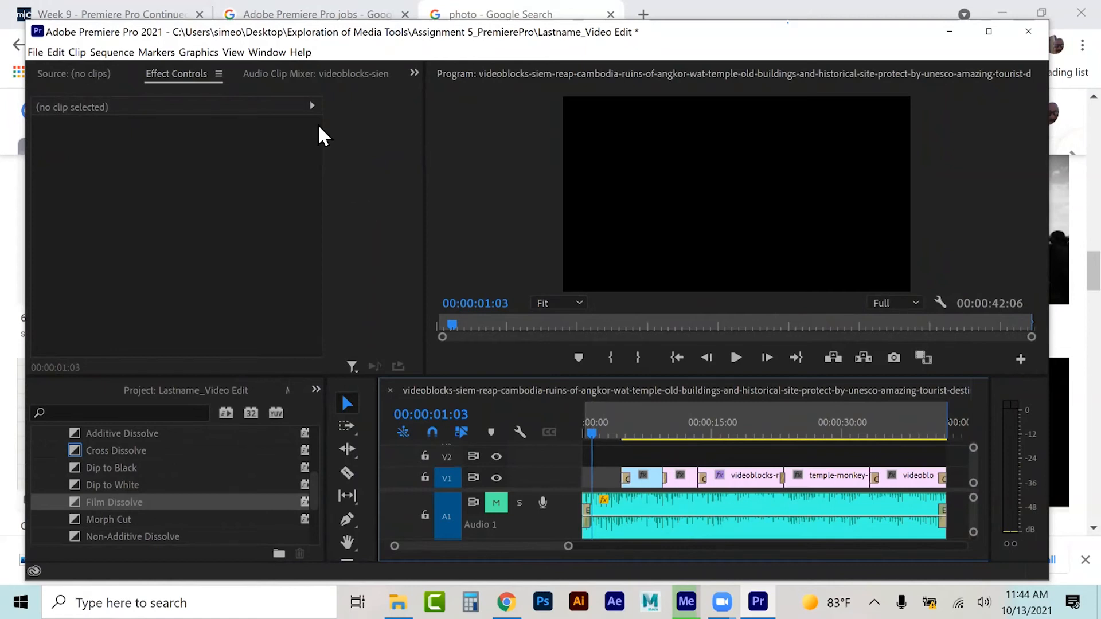
{"action": "left_click", "coordinate": [263, 51]}
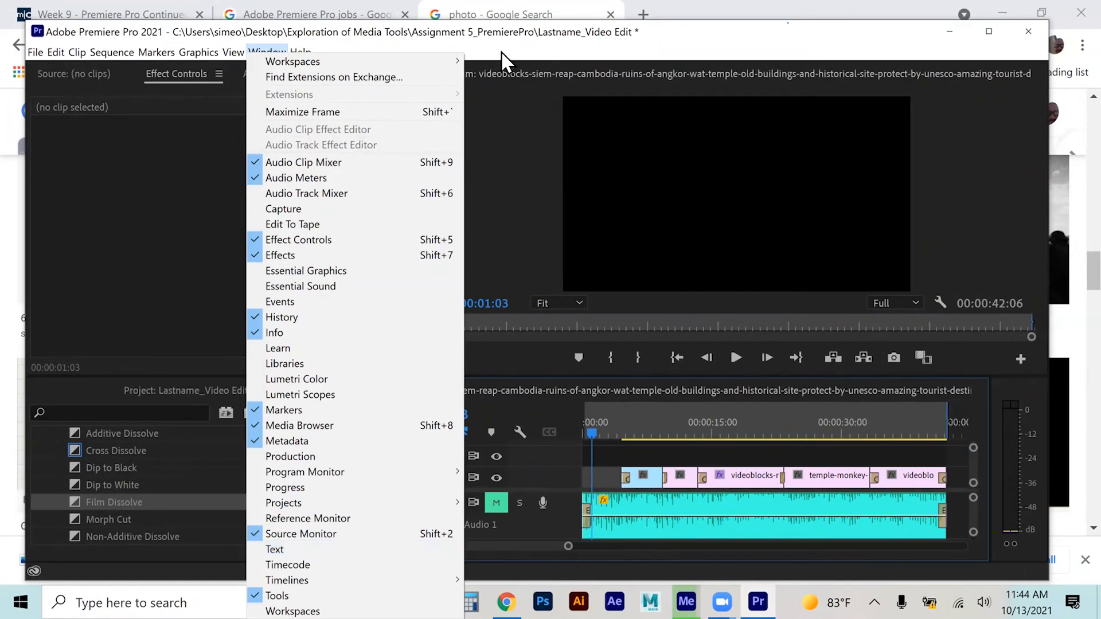
{"action": "left_click", "coordinate": [266, 39]}
{"action": "left_click", "coordinate": [270, 51]}
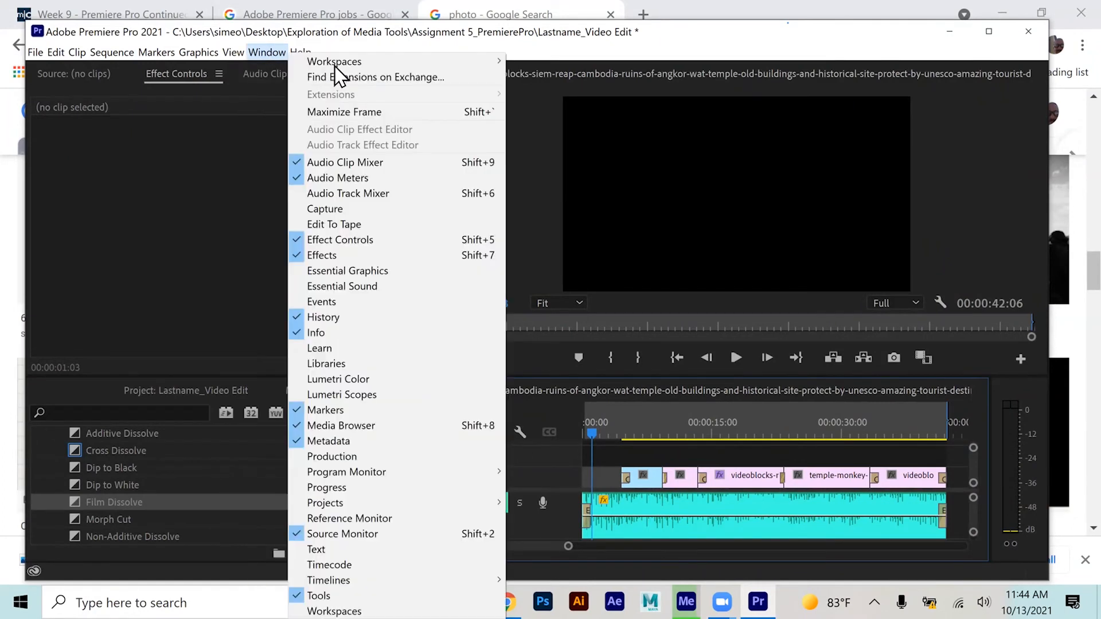
{"action": "mouse_move", "coordinate": [384, 63]}
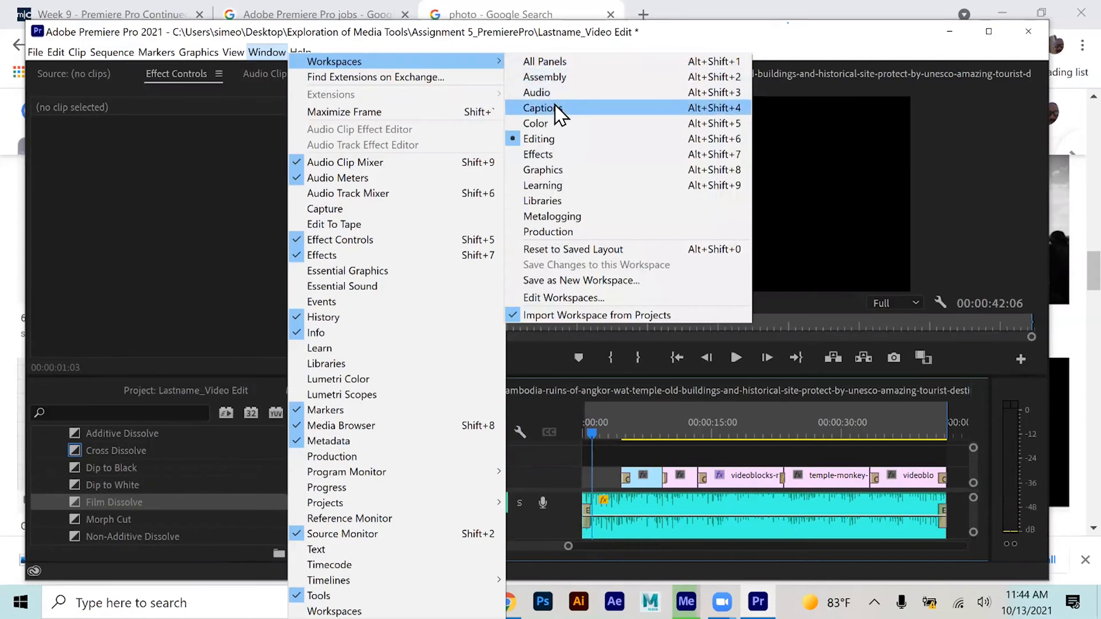
{"action": "left_click", "coordinate": [544, 170]}
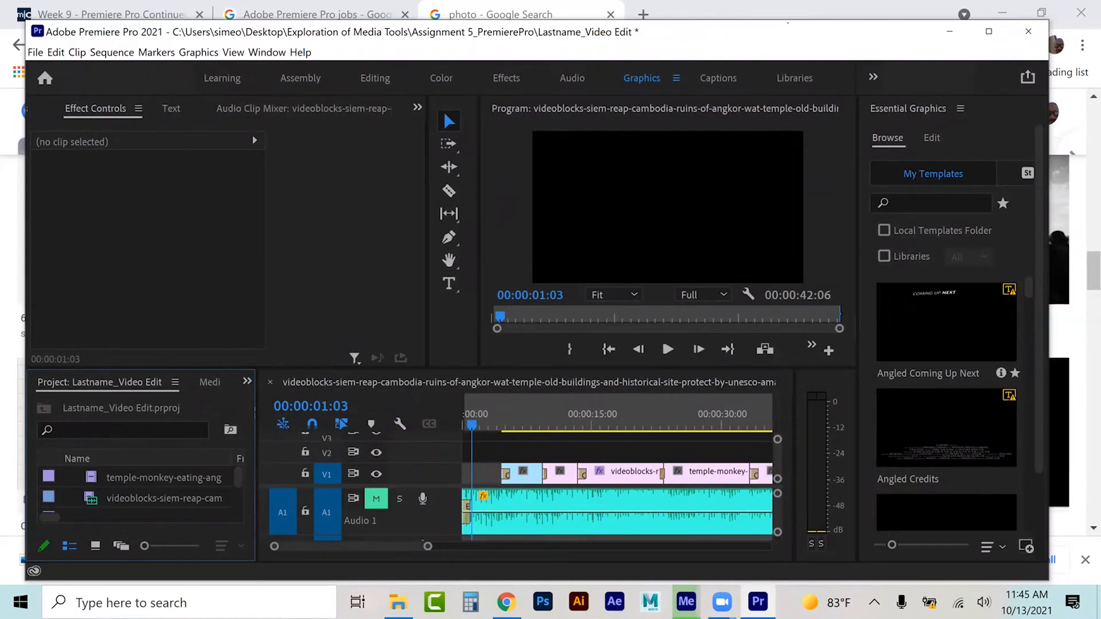
Step: Find the Bold Title template and place it on V2 at 00:00:01:03
{"action": "scroll", "coordinate": [946, 401], "scroll_direction": "down", "scroll_amount": 3}
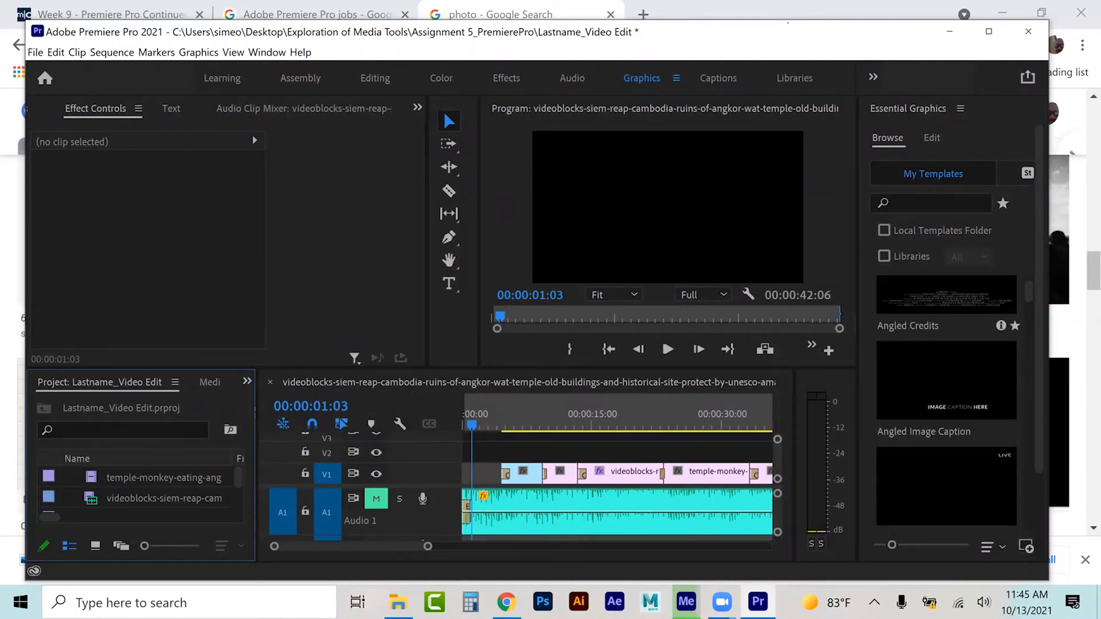
{"action": "scroll", "coordinate": [946, 401], "scroll_direction": "down", "scroll_amount": 5}
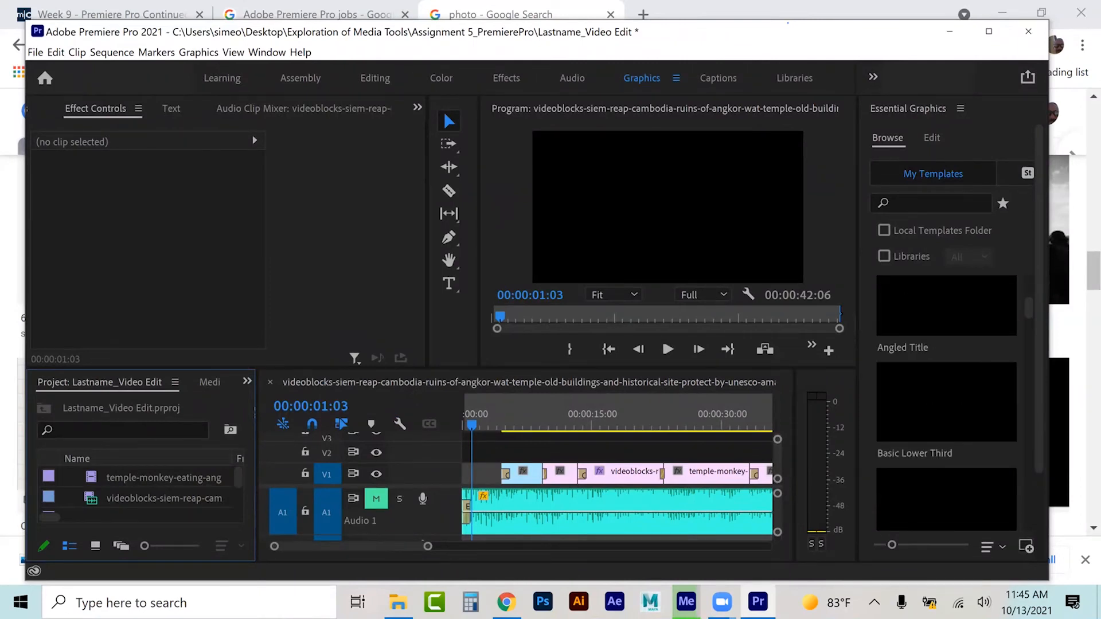
{"action": "scroll", "coordinate": [946, 401], "scroll_direction": "down", "scroll_amount": 4}
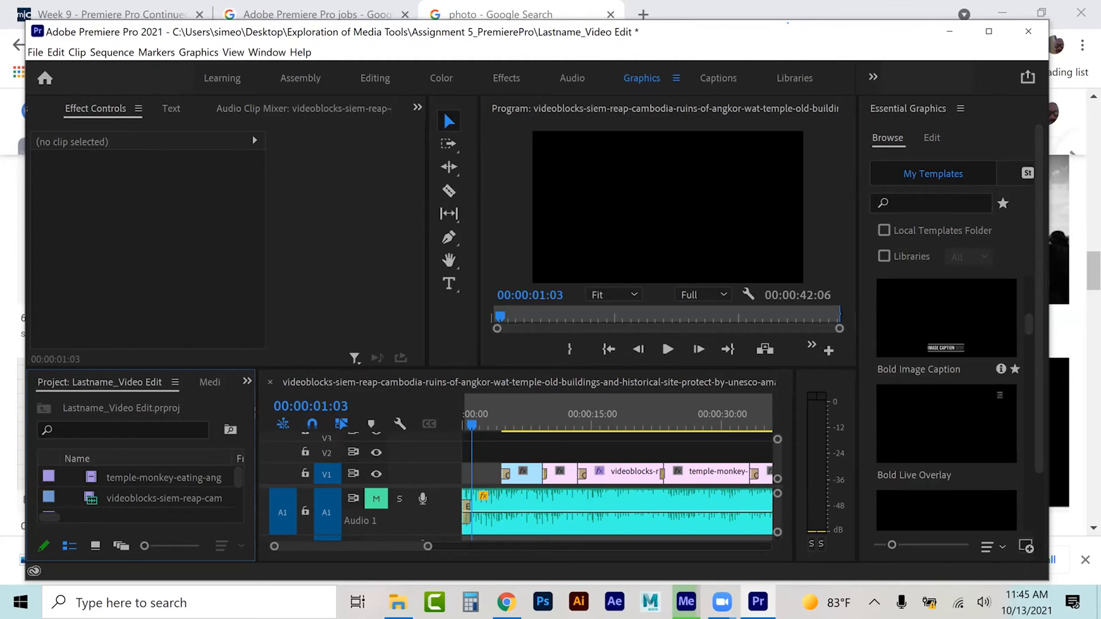
{"action": "scroll", "coordinate": [946, 401], "scroll_direction": "down", "scroll_amount": 5}
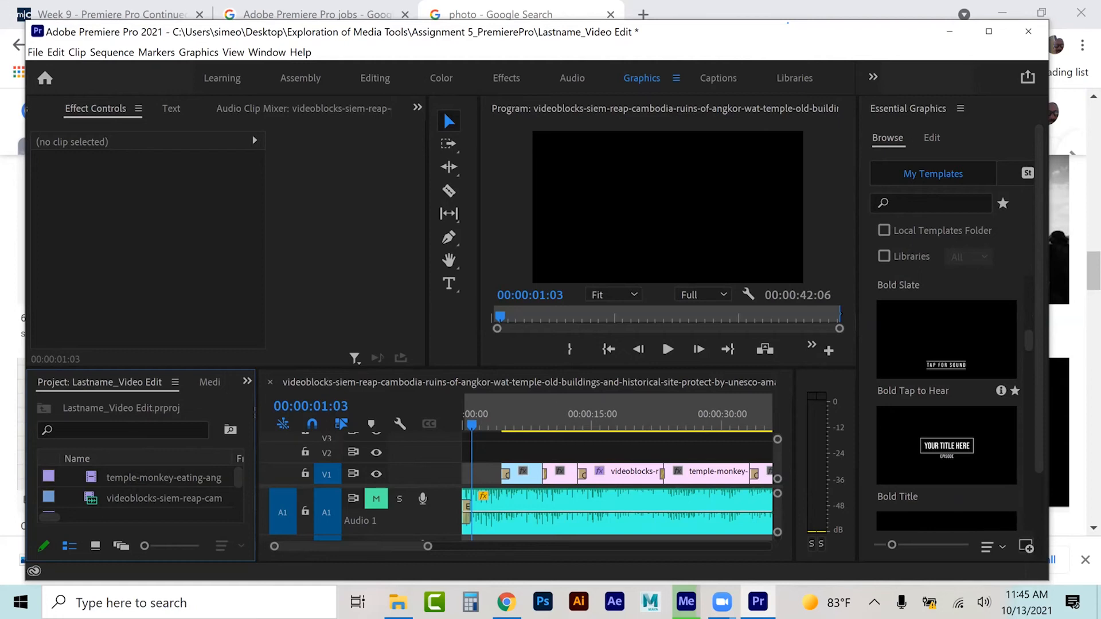
{"action": "scroll", "coordinate": [946, 373], "scroll_direction": "down", "scroll_amount": 3}
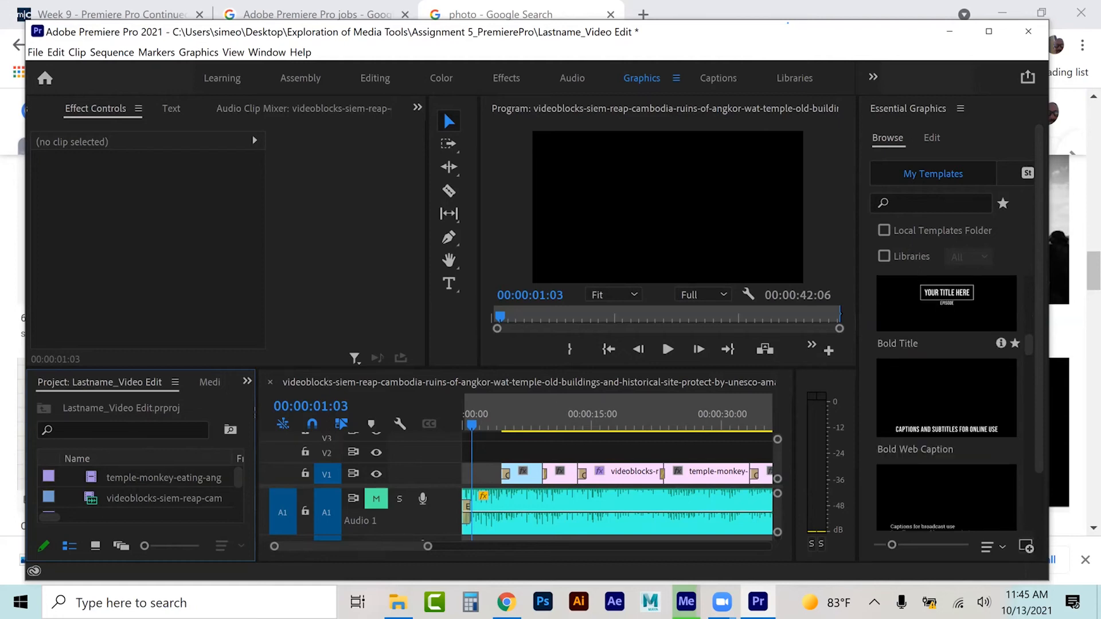
{"action": "left_click_drag", "start_coordinate": [946, 310], "coordinate": [474, 452]}
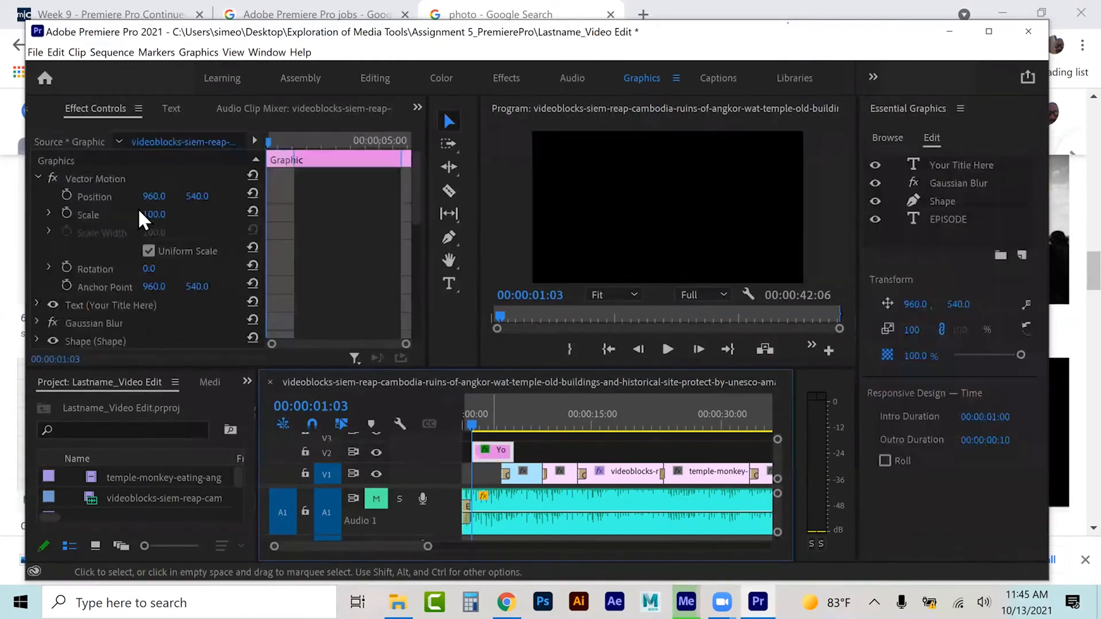
Step: Park the playhead at 00:00:03:00 within the title graphic and expand its Text (Your Title Here) effect properties
{"action": "left_click", "coordinate": [40, 105]}
{"action": "left_click", "coordinate": [55, 108]}
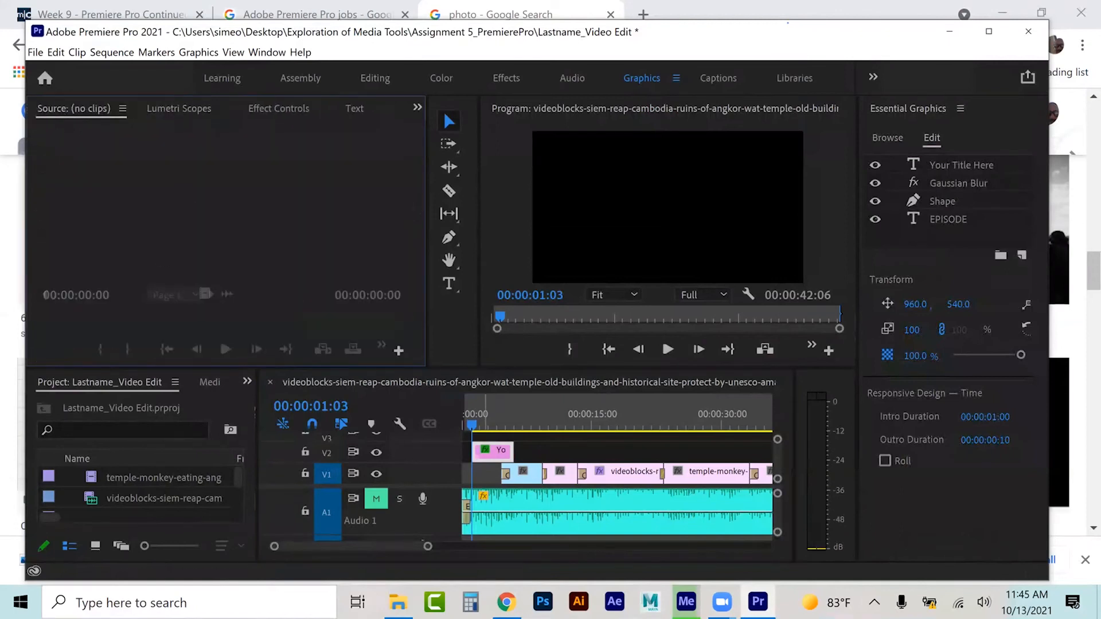
{"action": "left_click", "coordinate": [486, 414]}
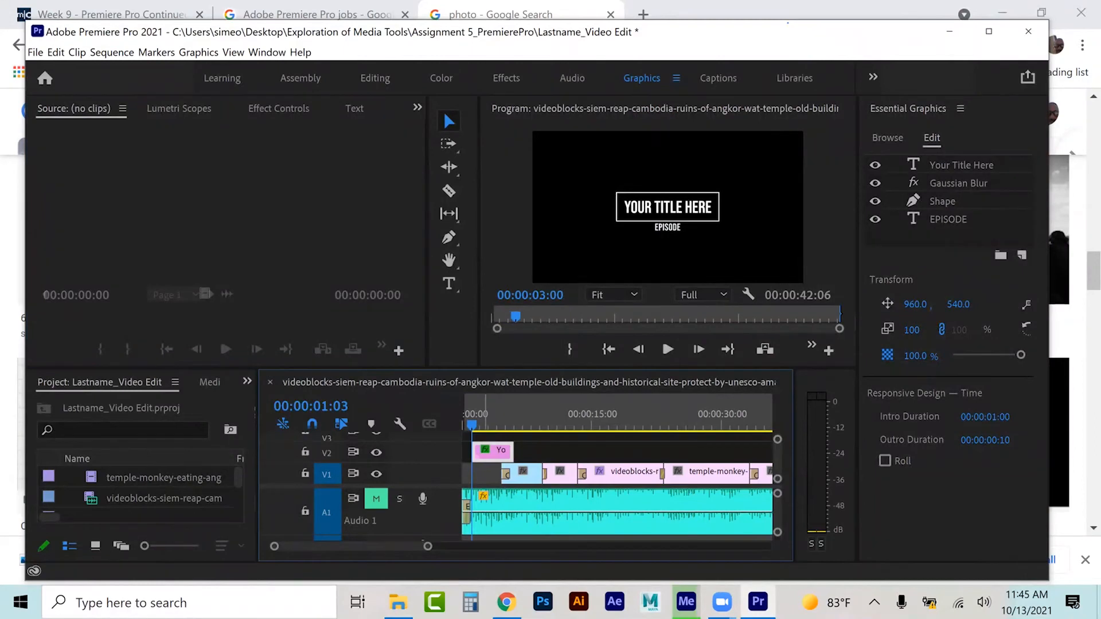
{"action": "left_click", "coordinate": [283, 108]}
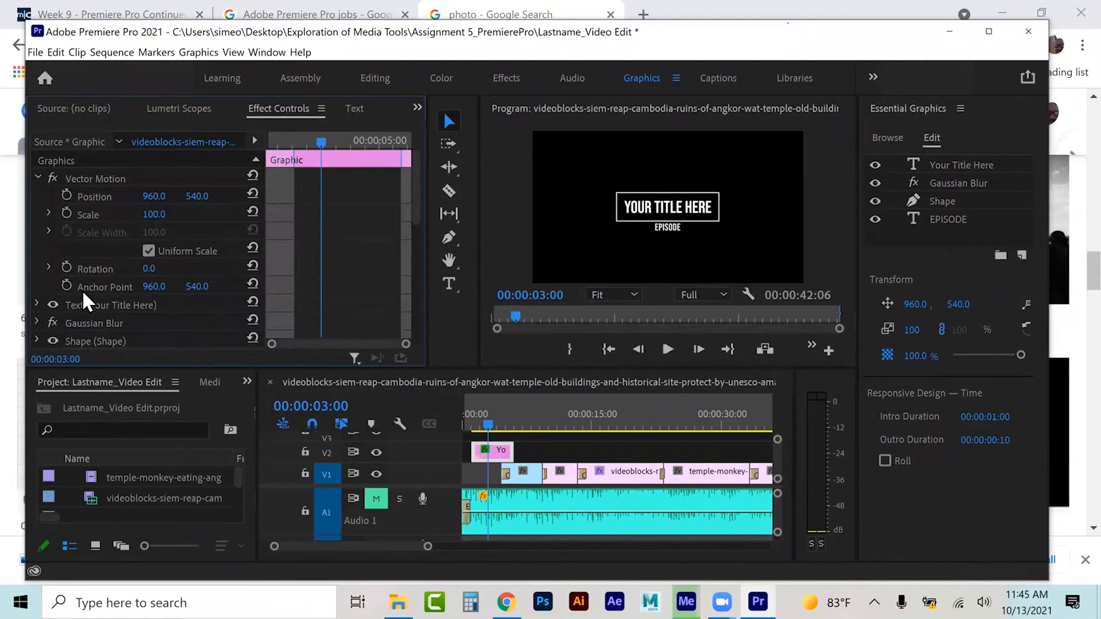
{"action": "left_click", "coordinate": [37, 303]}
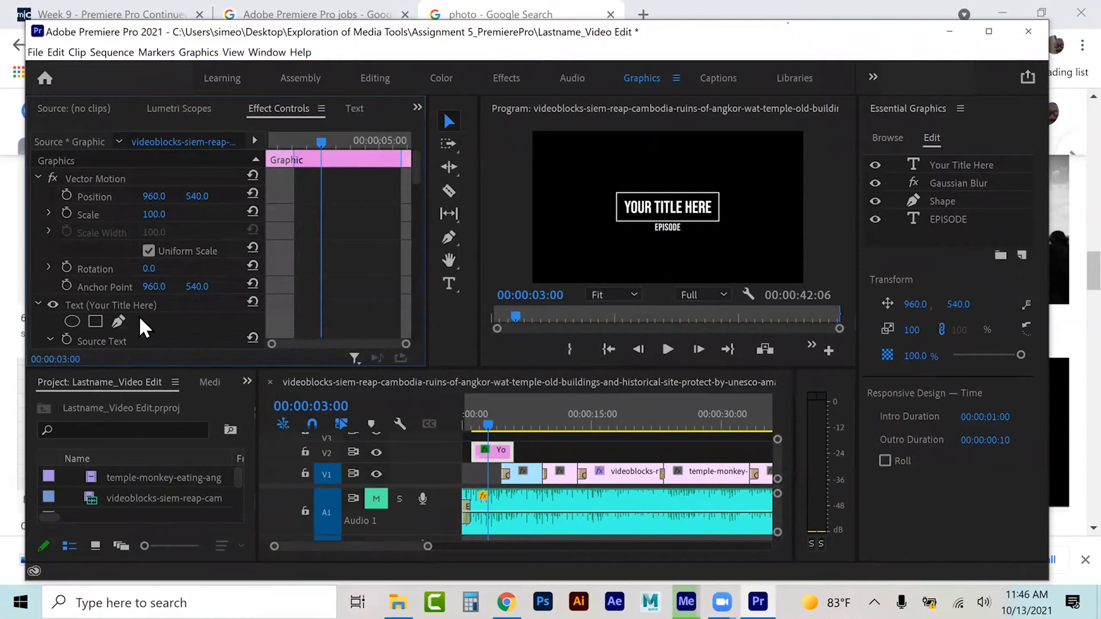
{"action": "scroll", "coordinate": [139, 315], "scroll_direction": "down", "scroll_amount": 2}
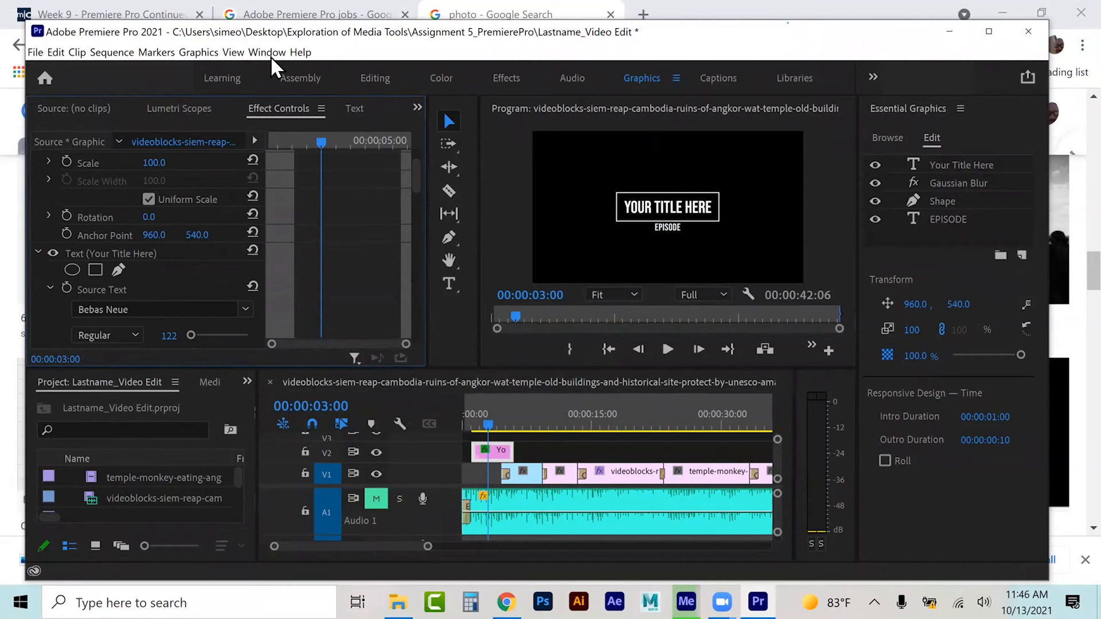
Step: Return to the Editing workspace and replace the main title text with "Journey of the Monkey" using the Type tool
{"action": "left_click", "coordinate": [369, 78]}
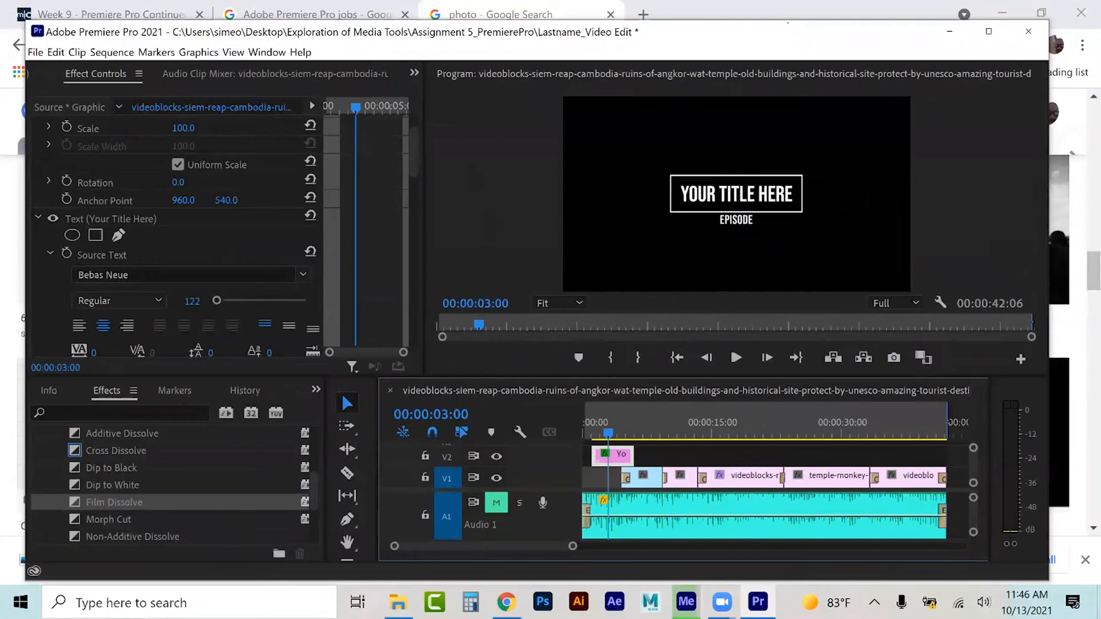
{"action": "left_click", "coordinate": [347, 559]}
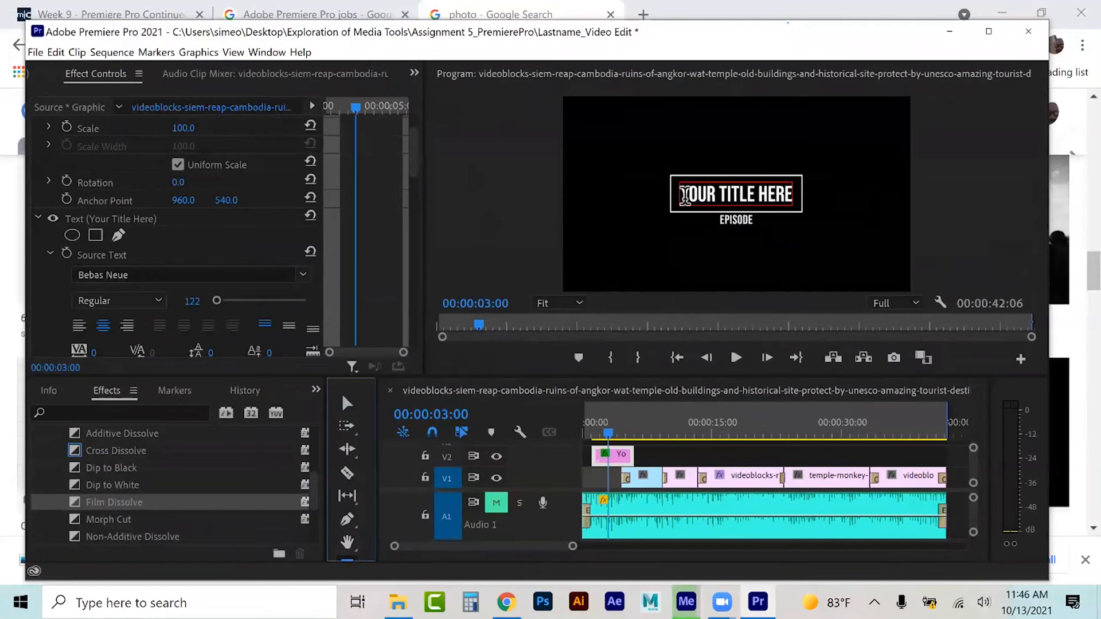
{"action": "double_click", "coordinate": [702, 195]}
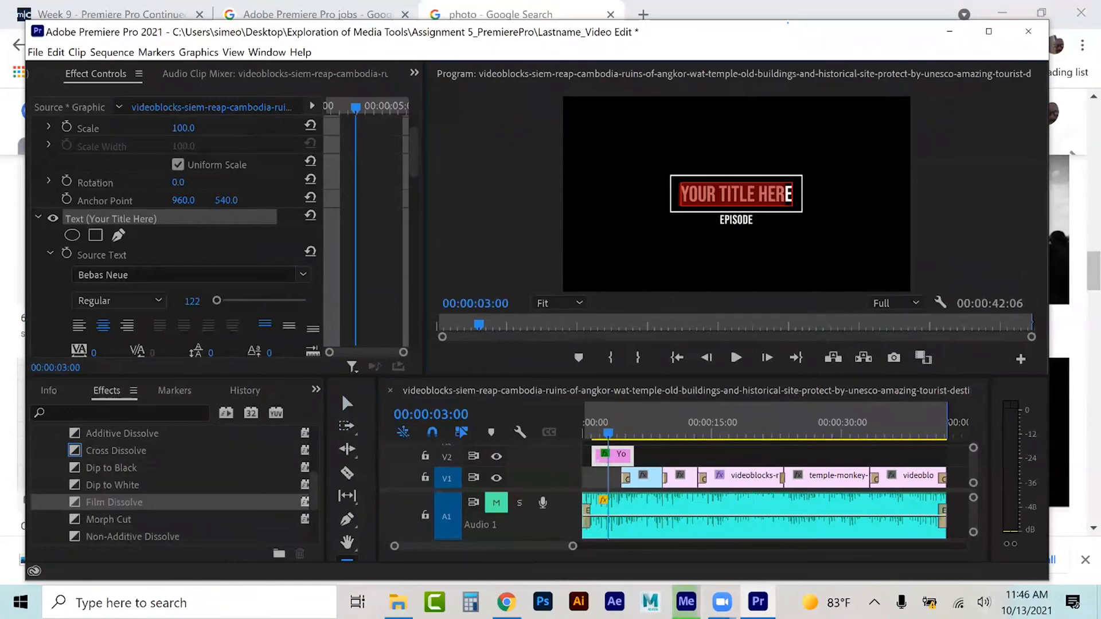
{"action": "left_click_drag", "start_coordinate": [784, 195], "coordinate": [793, 195]}
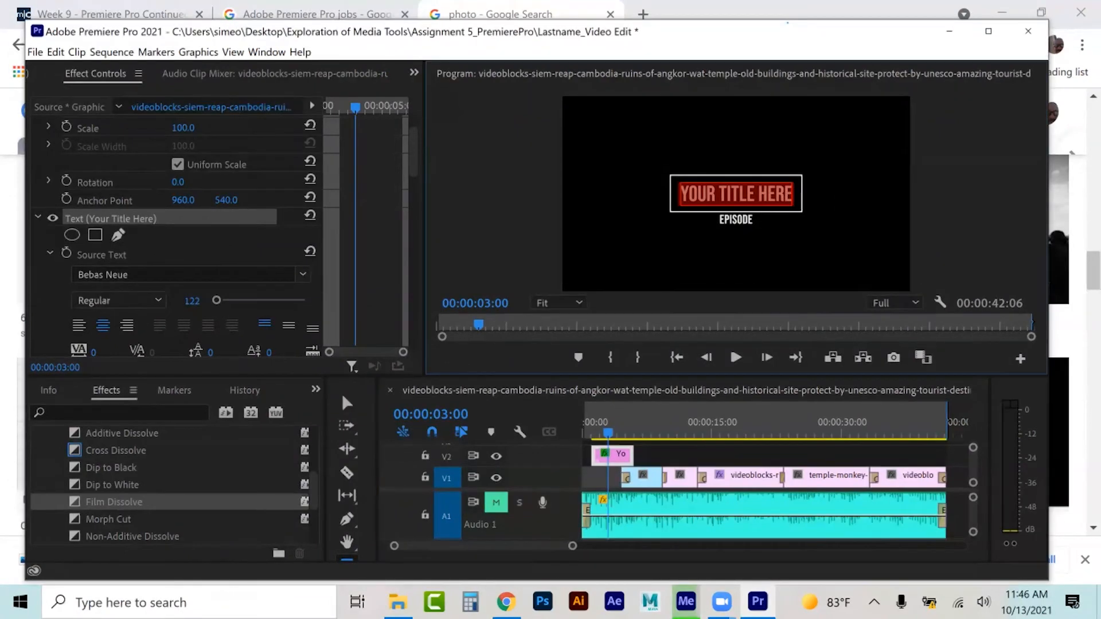
{"action": "type", "text": "JOURNEY"}
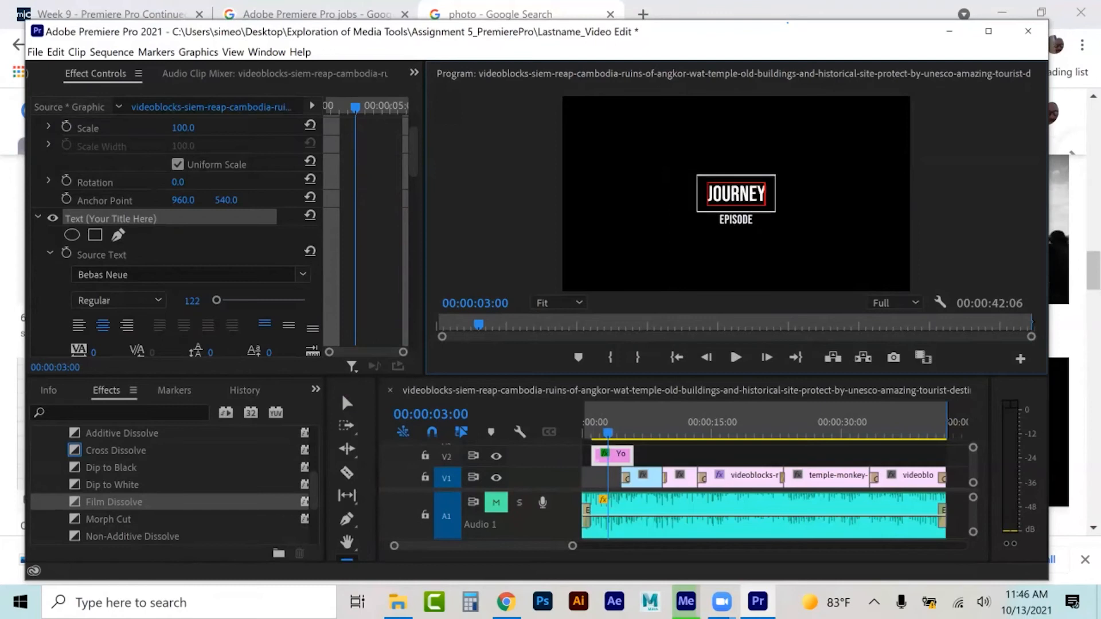
{"action": "type", "text": " OF THE"}
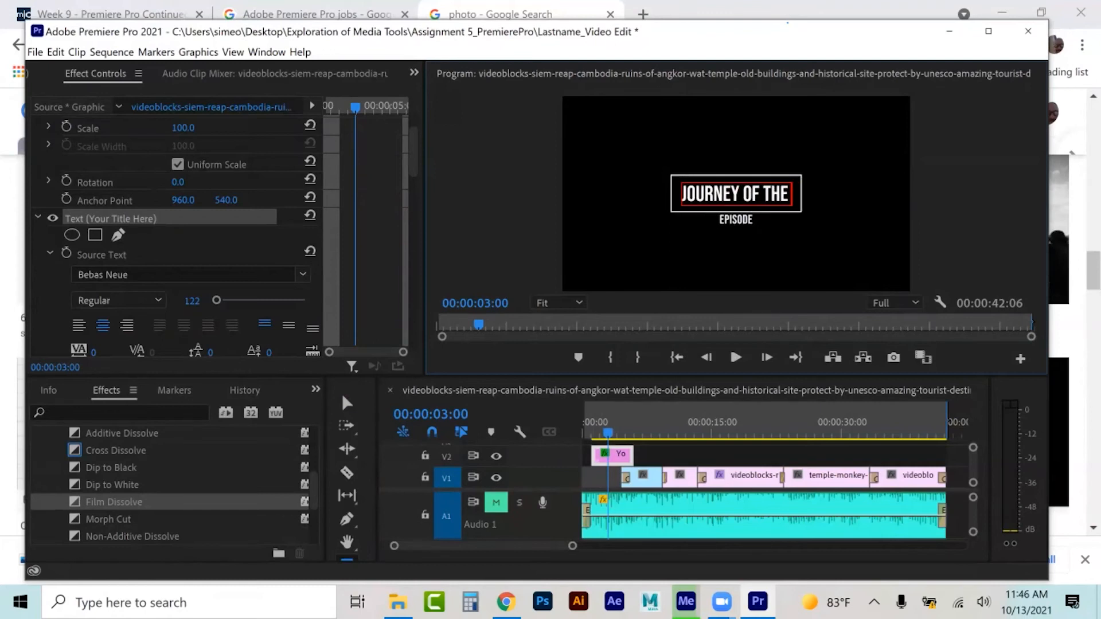
{"action": "type", "text": " MONKEY"}
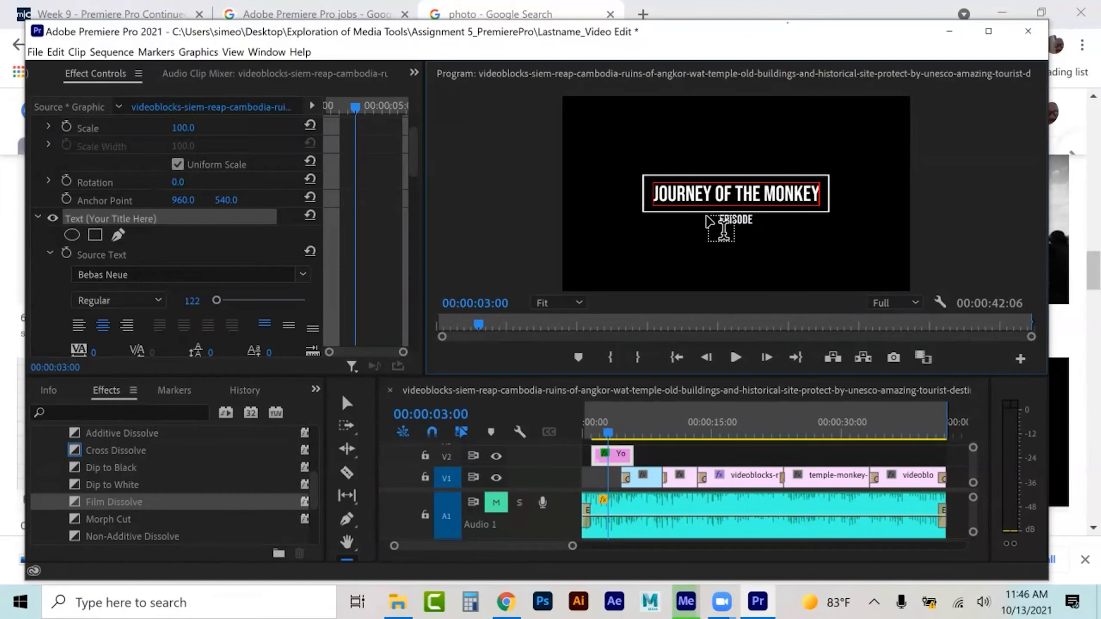
{"action": "key", "text": "Escape"}
Step: Undo the stray text layer and replace the "EPISODE" subtitle with "BY" followed by the creator's full name
{"action": "left_click", "coordinate": [708, 222]}
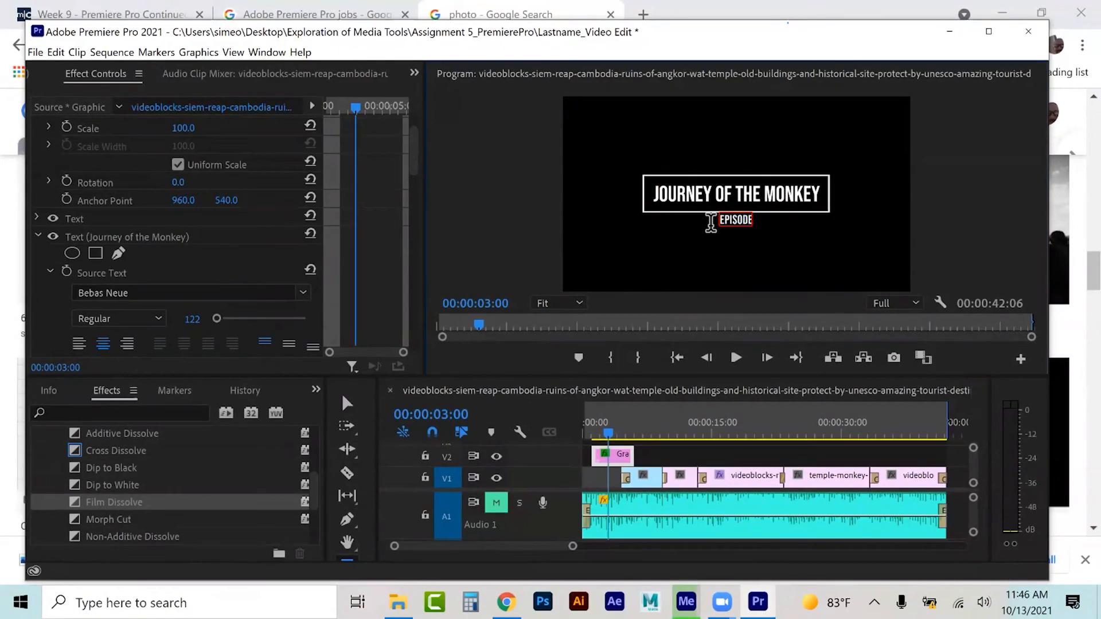
{"action": "key", "text": "ctrl+z"}
{"action": "left_click_drag", "start_coordinate": [711, 223], "coordinate": [711, 251]}
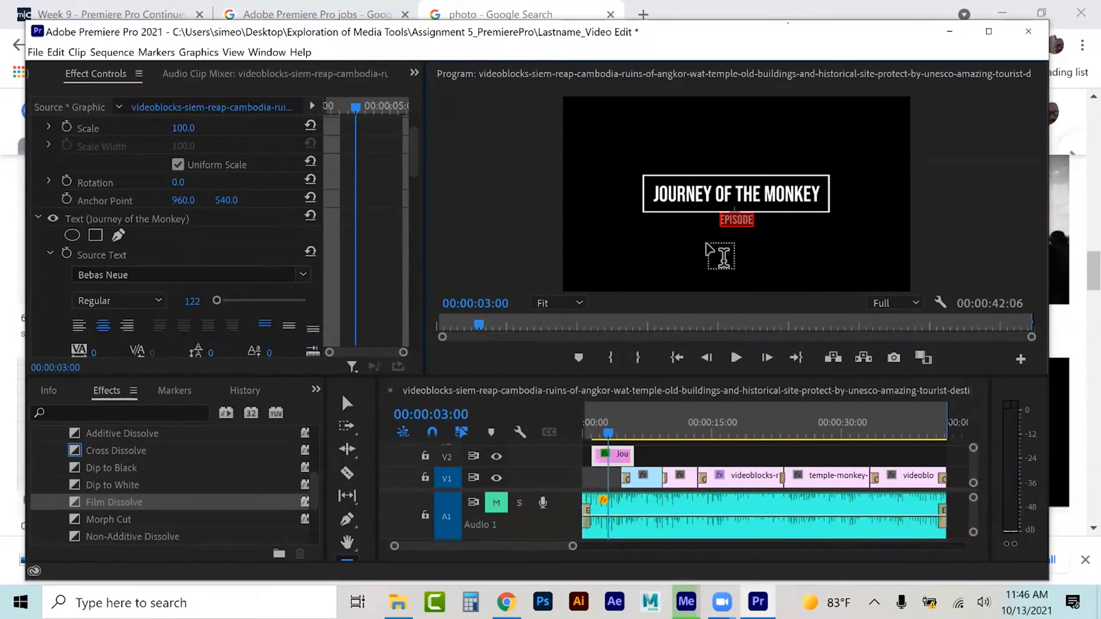
{"action": "type", "text": "BY SIMEON L"}
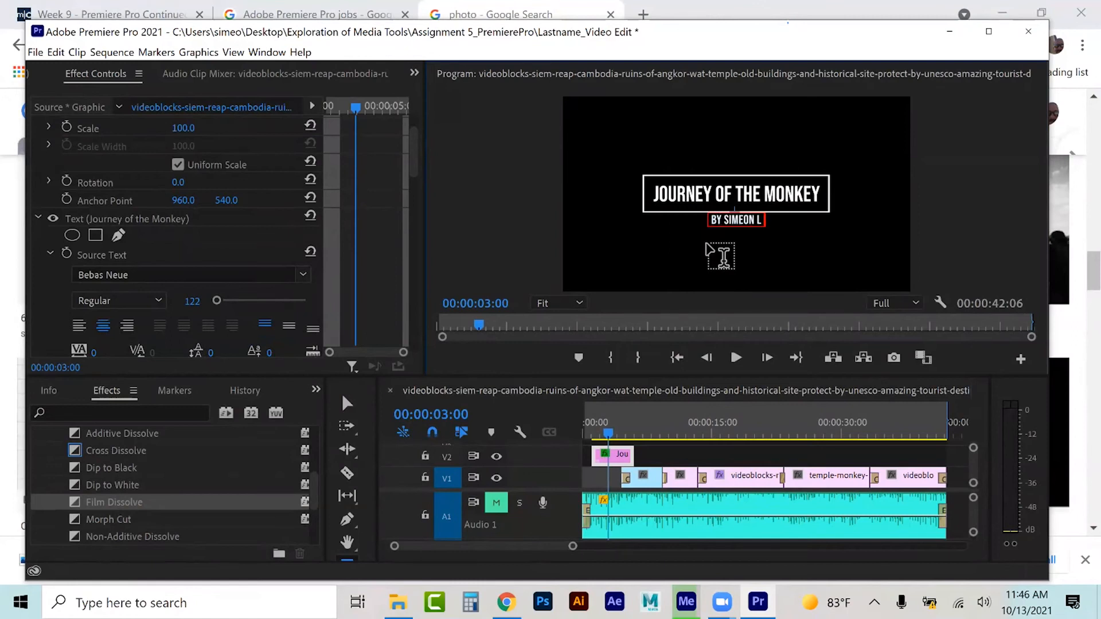
{"action": "type", "text": "IEBMAN"}
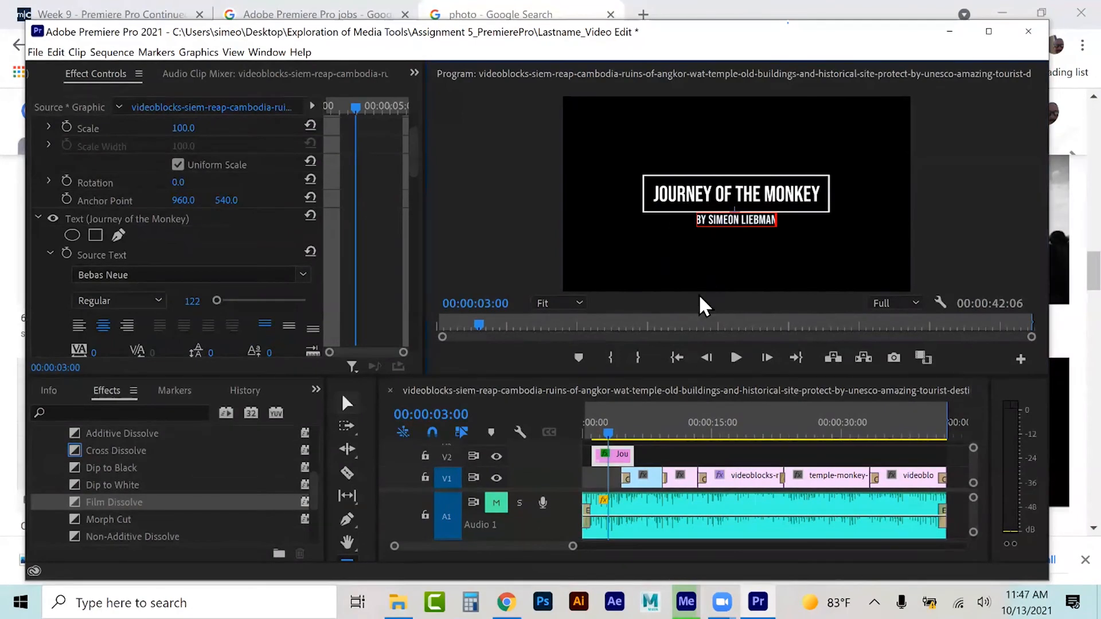
Step: Play and scrub the opening to check how the title overlaps the first temple clip's dissolve around 00:00:05:08
{"action": "left_click", "coordinate": [346, 404]}
{"action": "key", "text": "space"}
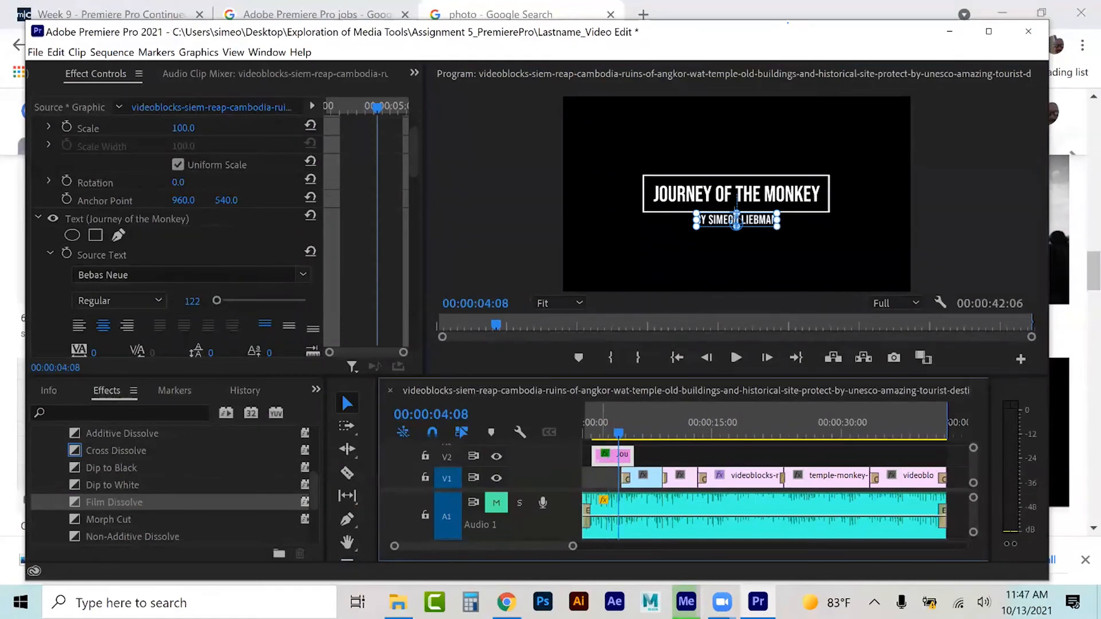
{"action": "key", "text": "Right"}
{"action": "key", "text": "Right"}
{"action": "key", "text": "Right"}
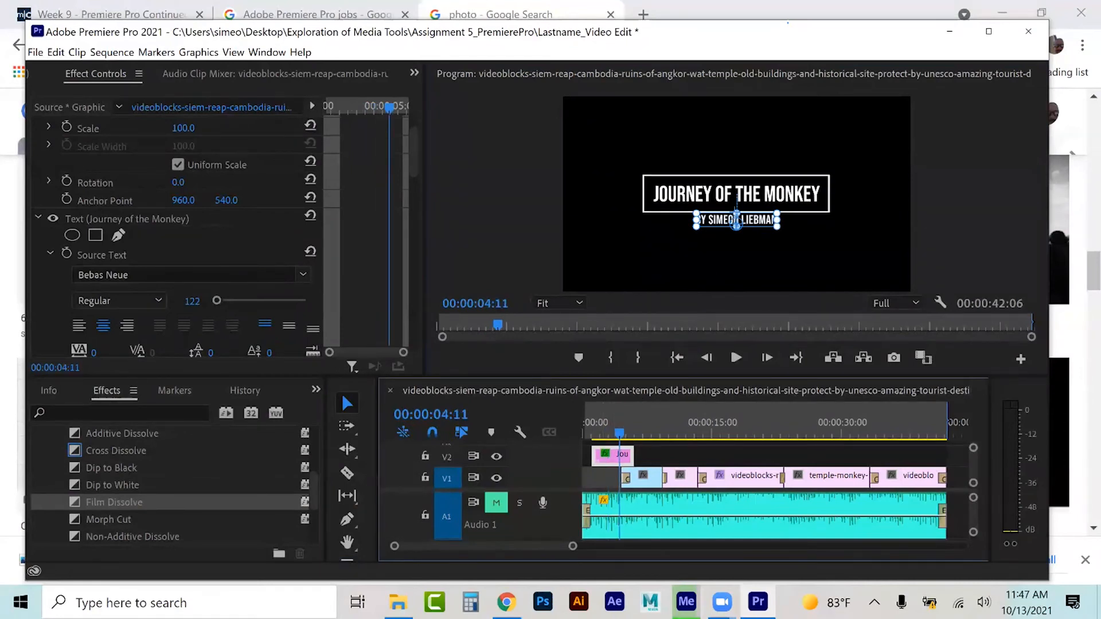
{"action": "left_click_drag", "start_coordinate": [619, 433], "coordinate": [627, 433]}
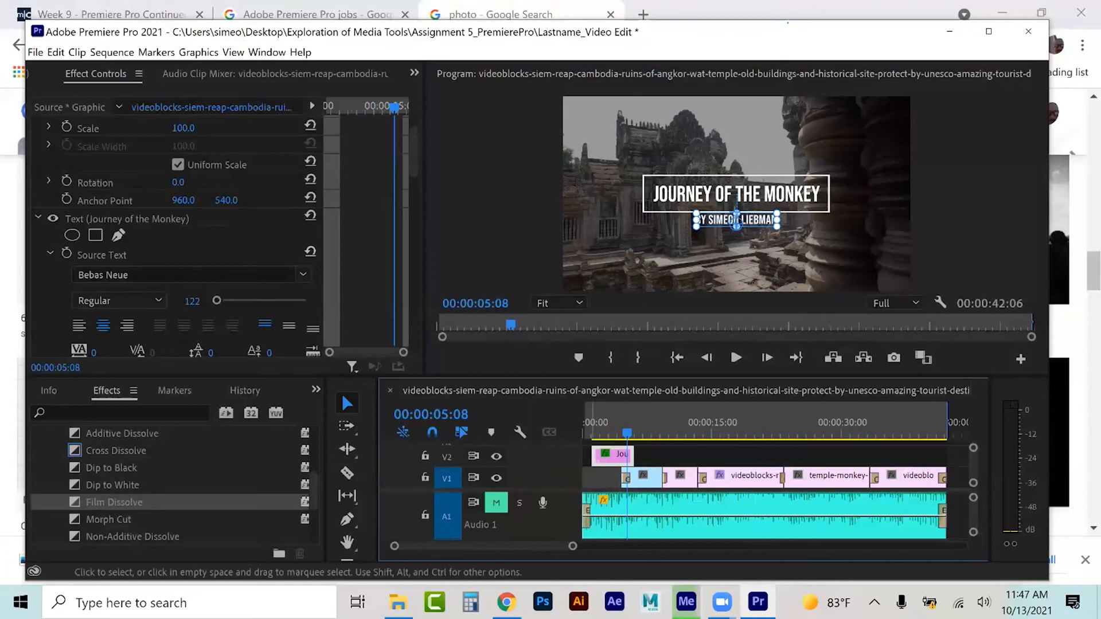
{"action": "key", "text": "equal"}
{"action": "key", "text": "equal"}
{"action": "key", "text": "equal"}
{"action": "key", "text": "equal"}
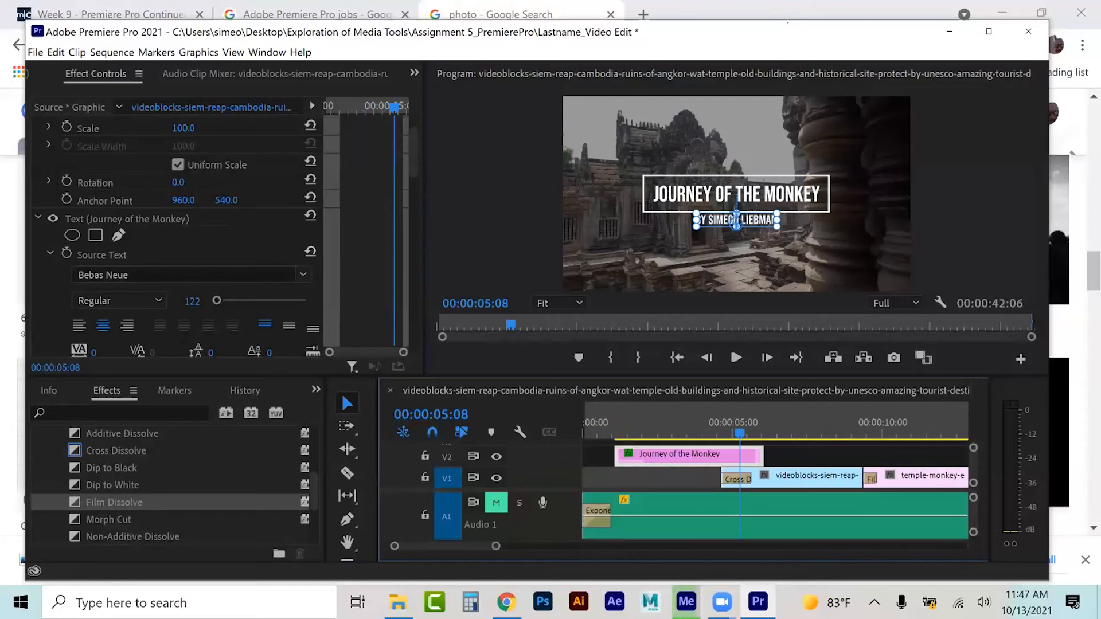
{"action": "key", "text": "minus"}
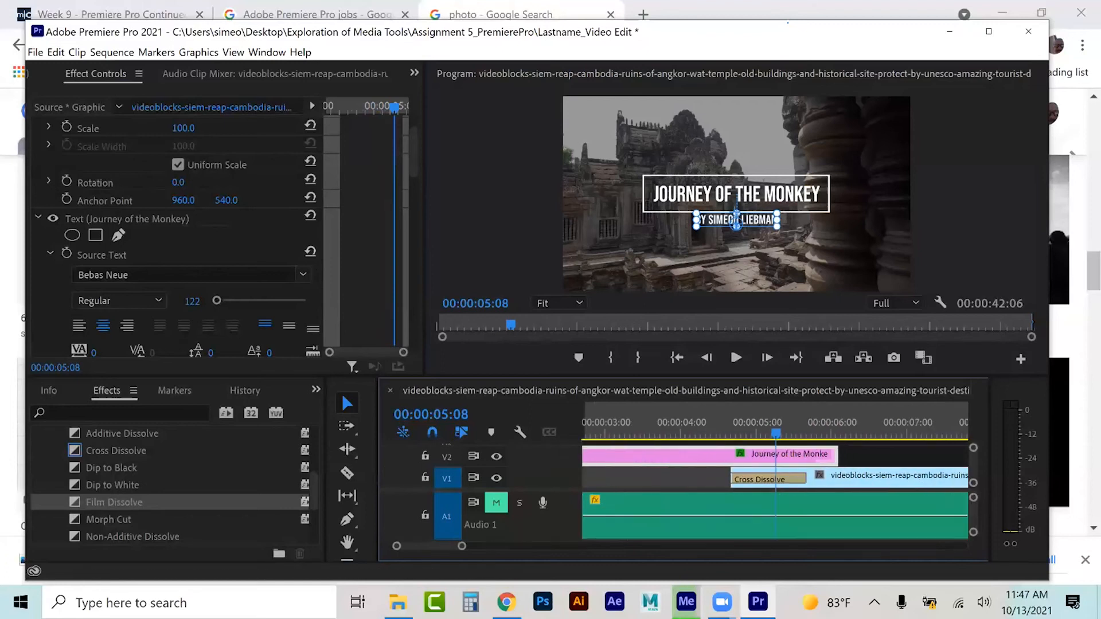
{"action": "scroll", "coordinate": [774, 488], "scroll_direction": "up", "scroll_amount": 3}
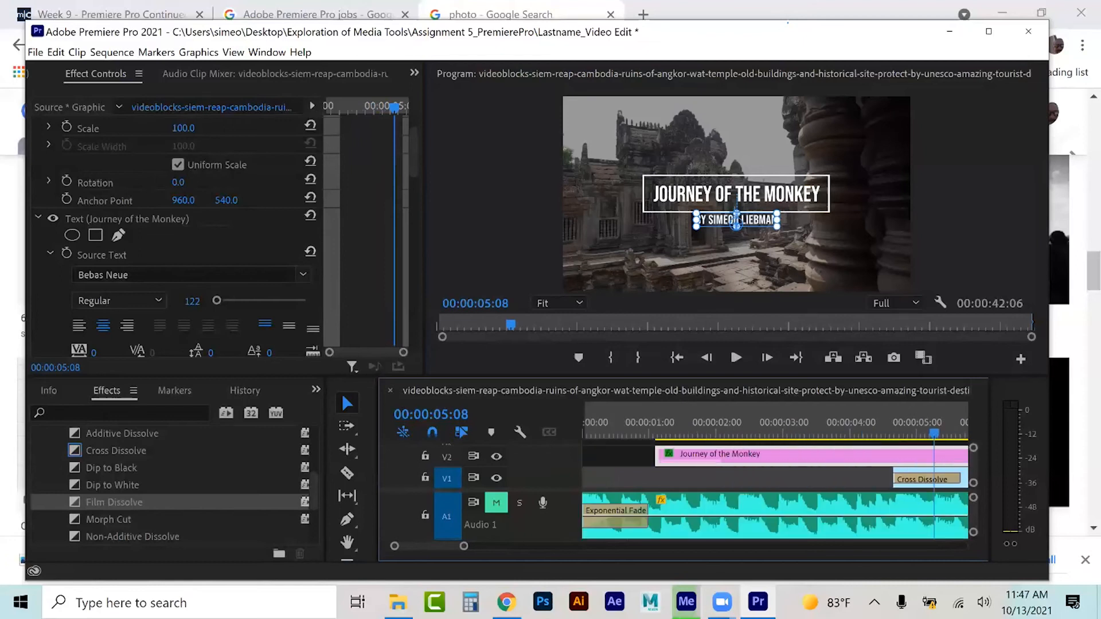
Step: Unmute the Audio 1 track and play the sequence from the beginning with its music
{"action": "key", "text": "Home"}
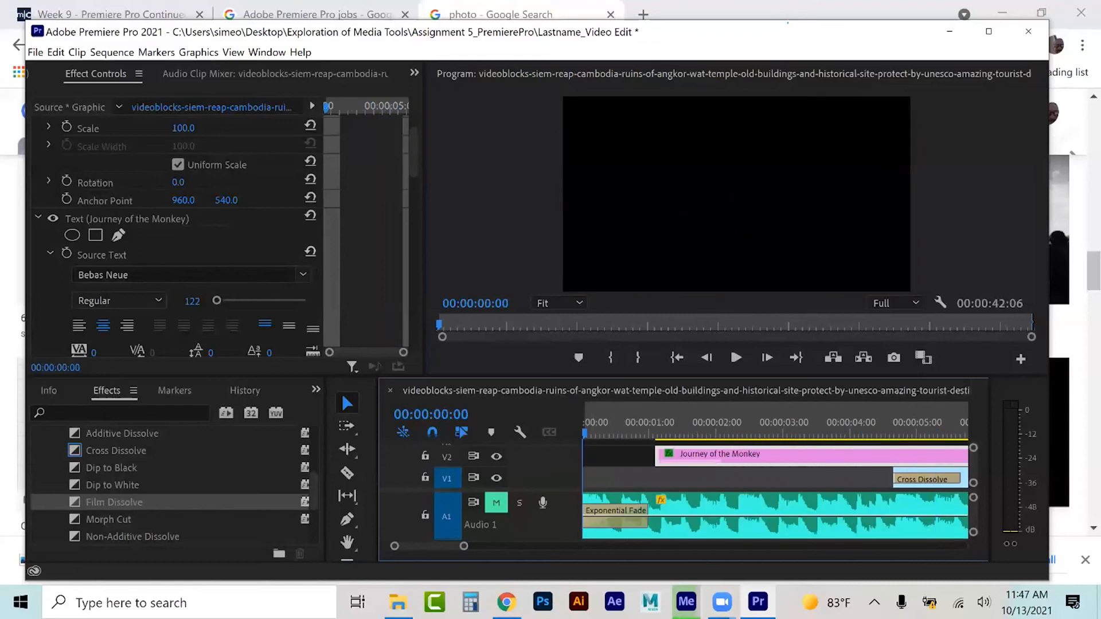
{"action": "left_click", "coordinate": [496, 502]}
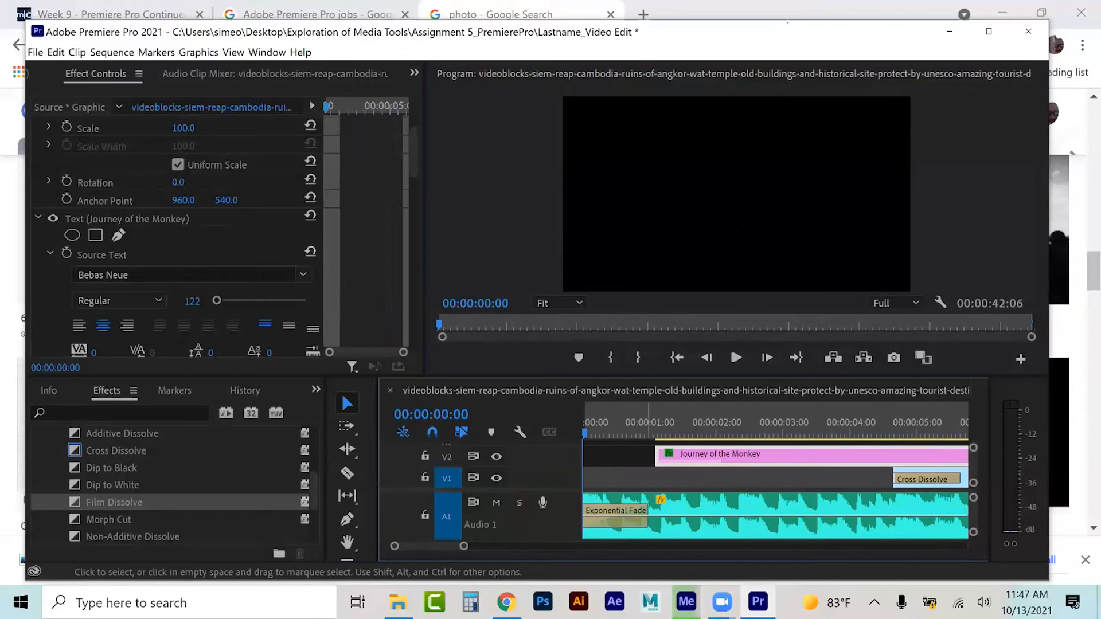
{"action": "key", "text": "space"}
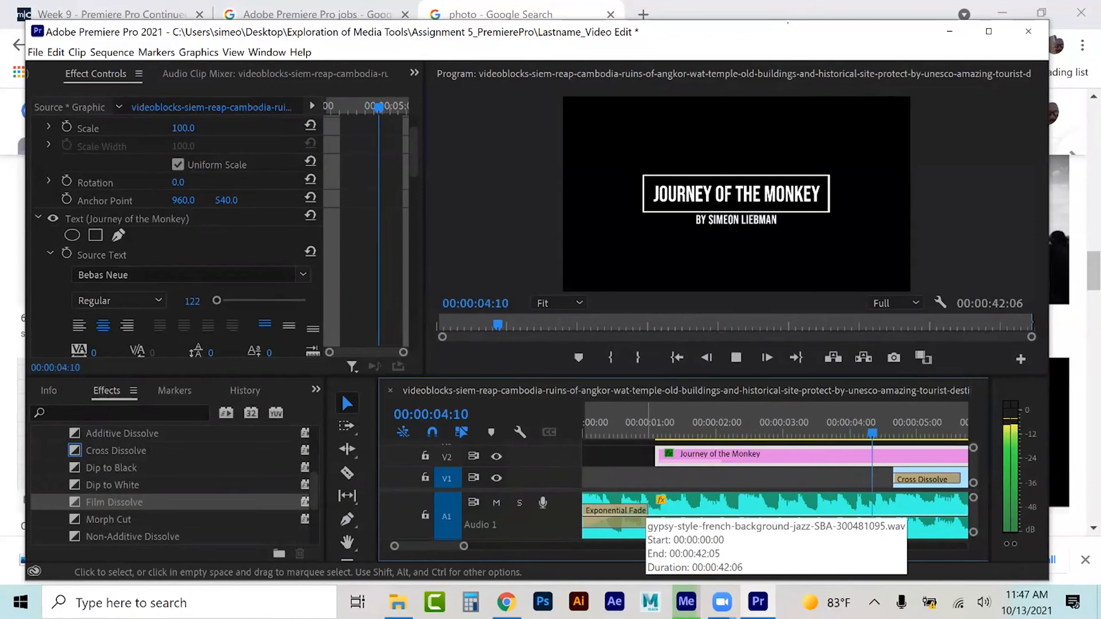
Step: Move the Journey of the Monkey title on V2 so it starts at 00:00:02:10
{"action": "left_click", "coordinate": [735, 423]}
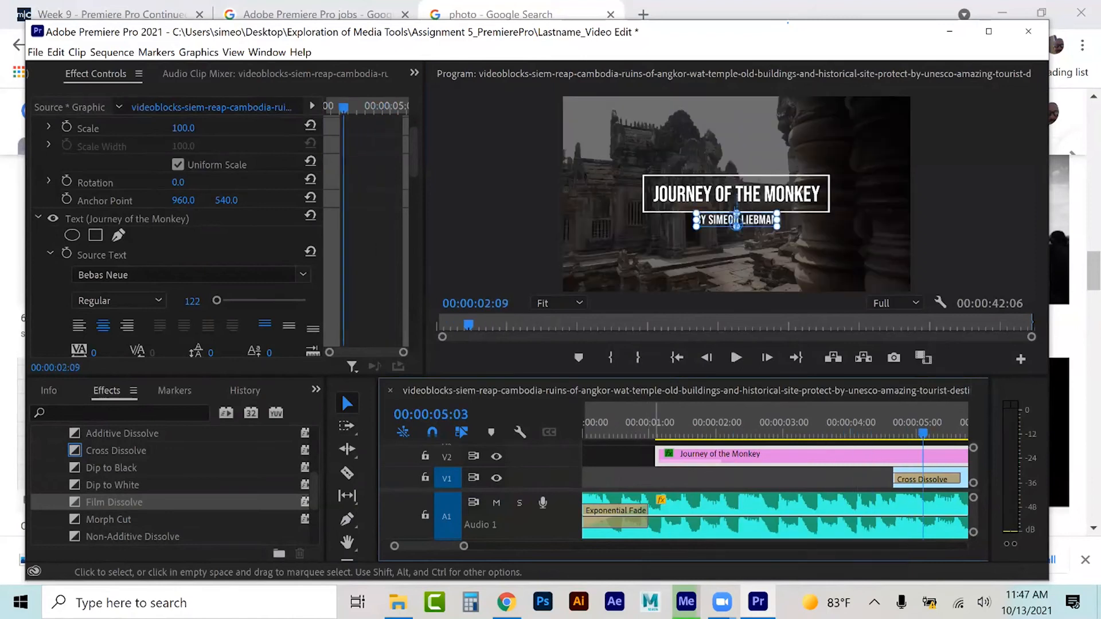
{"action": "key", "text": "Right"}
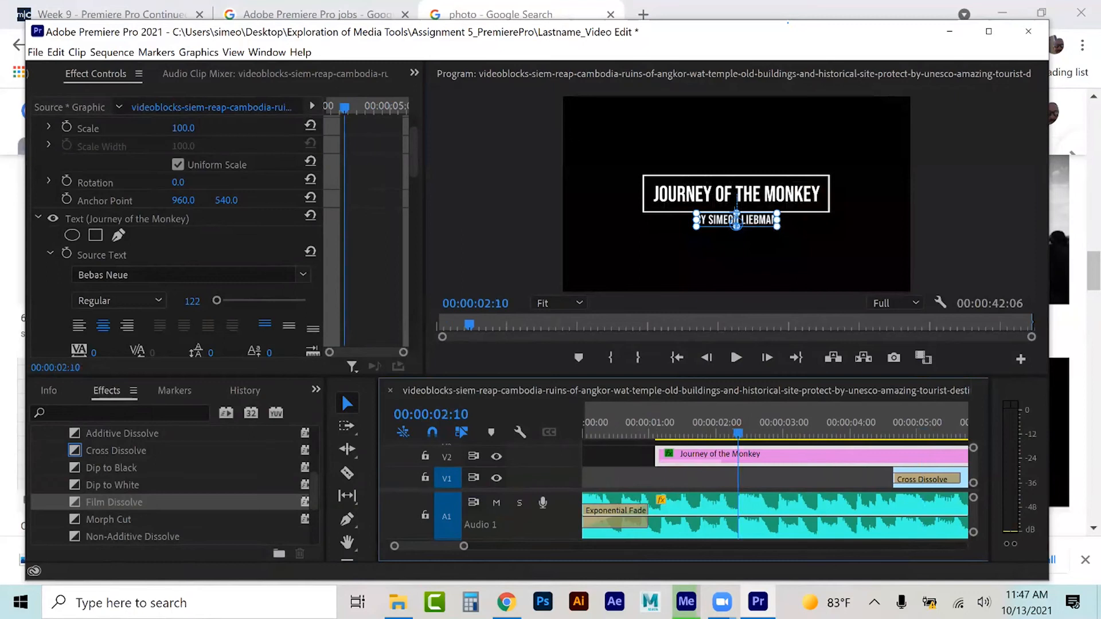
{"action": "left_click_drag", "start_coordinate": [683, 456], "coordinate": [760, 456]}
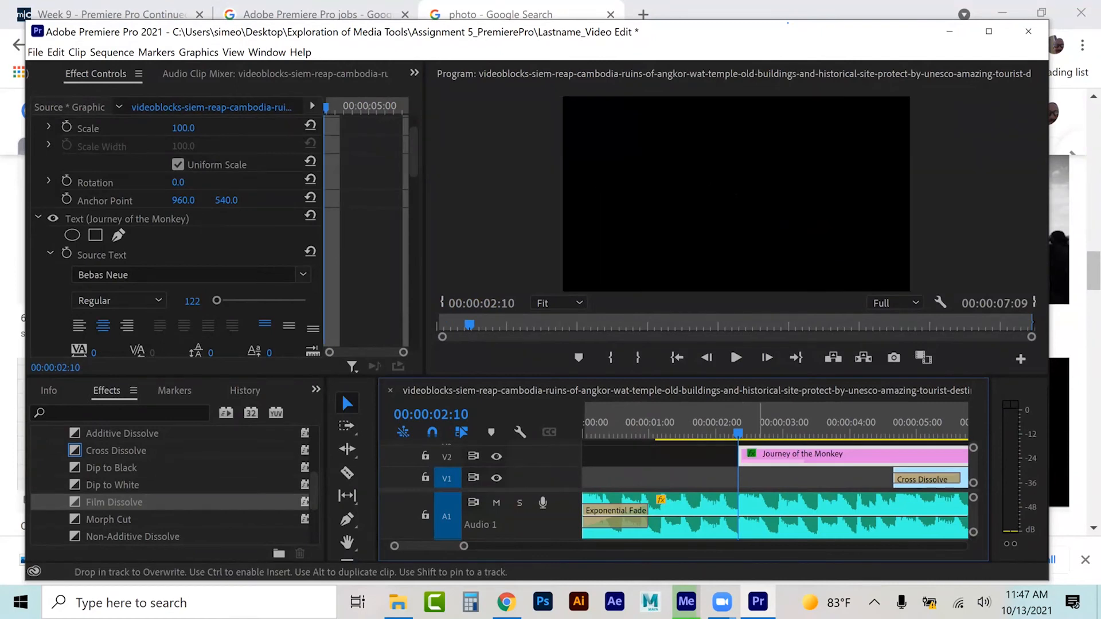
Step: Play through the repositioned title and extend its end on V2 to 00:00:07:19
{"action": "key", "text": "space"}
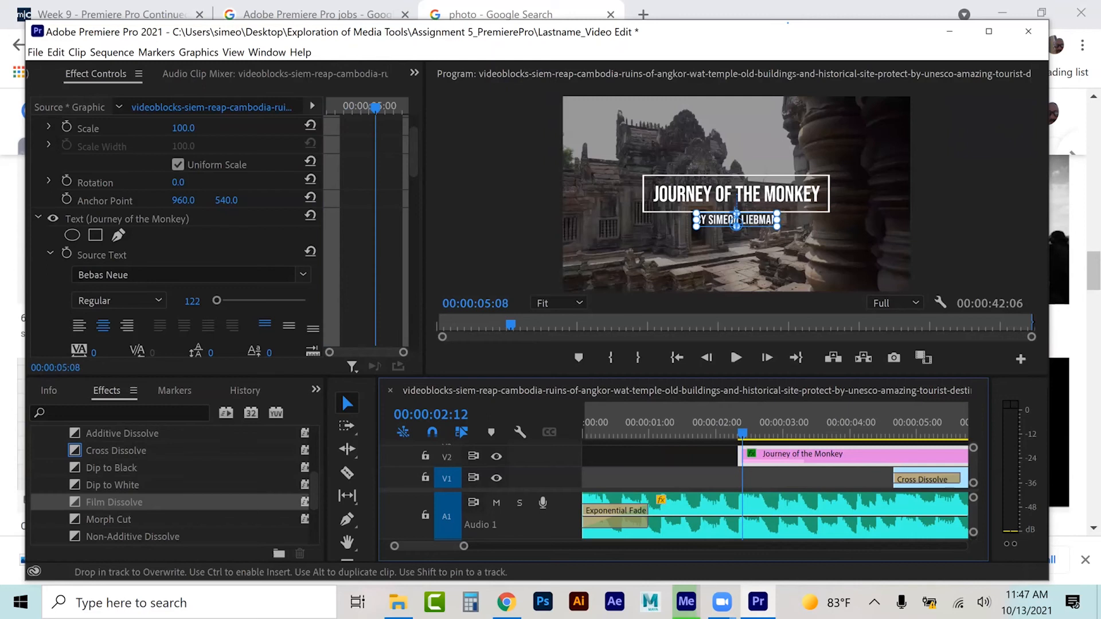
{"action": "key", "text": "space"}
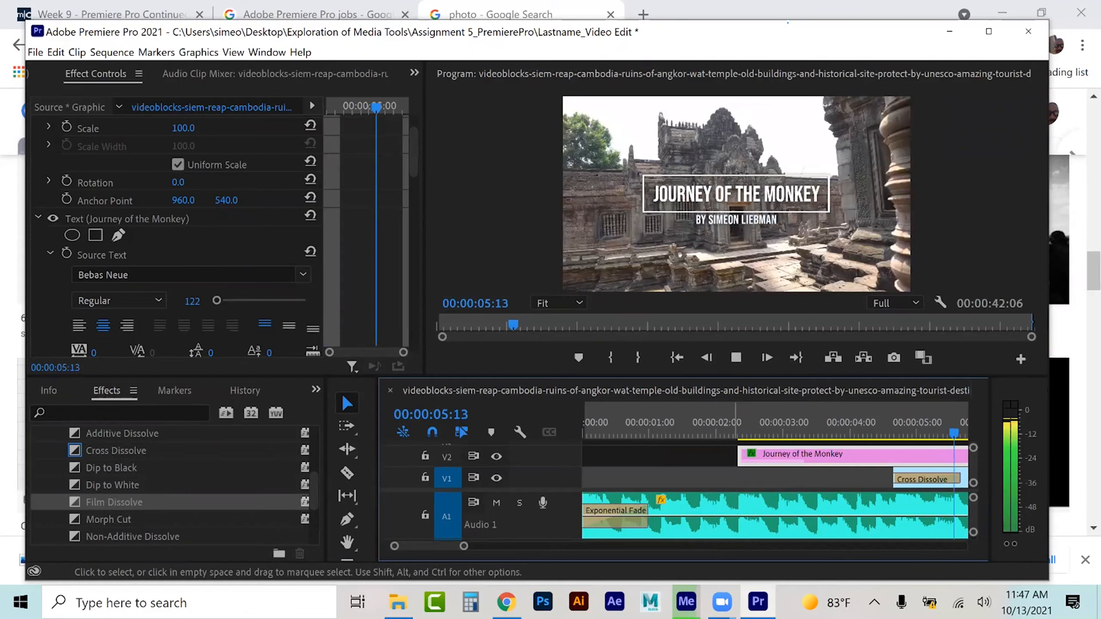
{"action": "key", "text": "space"}
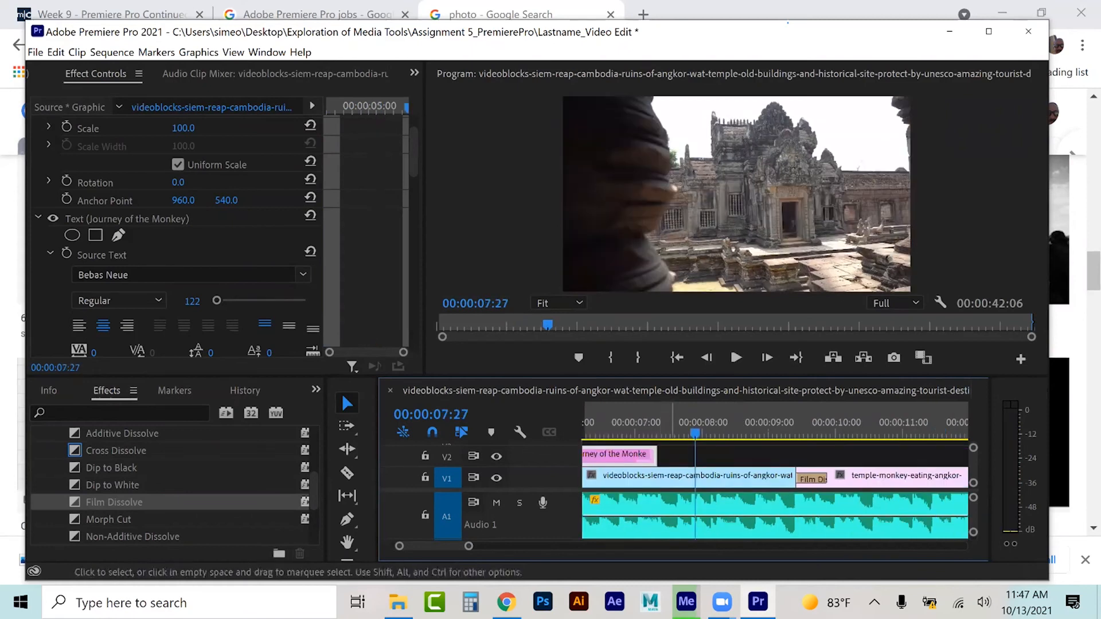
{"action": "left_click", "coordinate": [677, 423]}
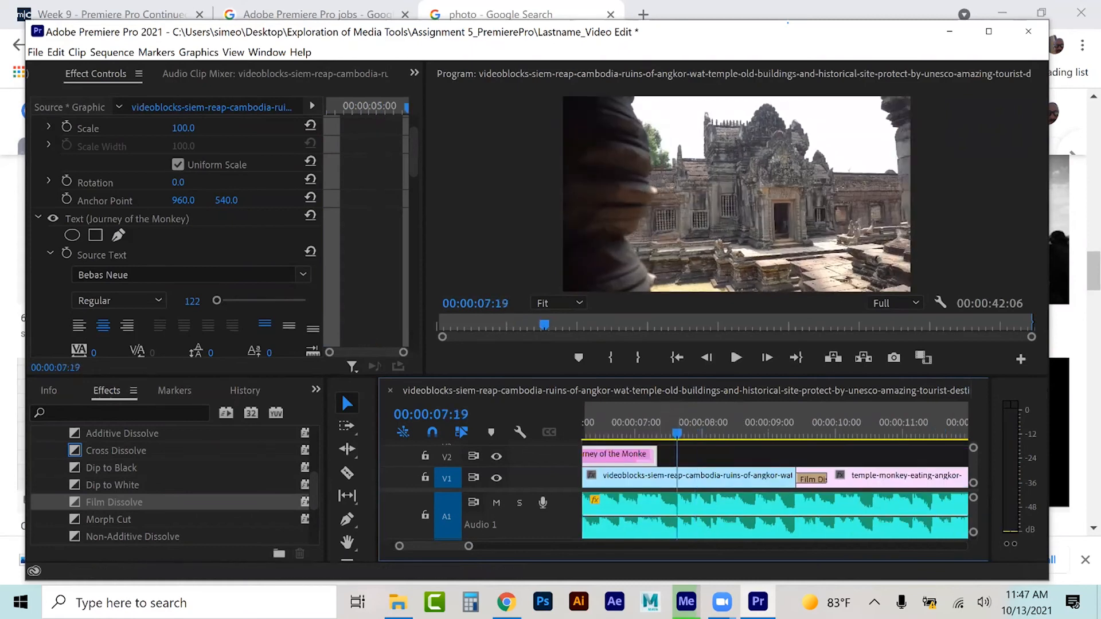
{"action": "left_click_drag", "start_coordinate": [656, 453], "coordinate": [676, 454]}
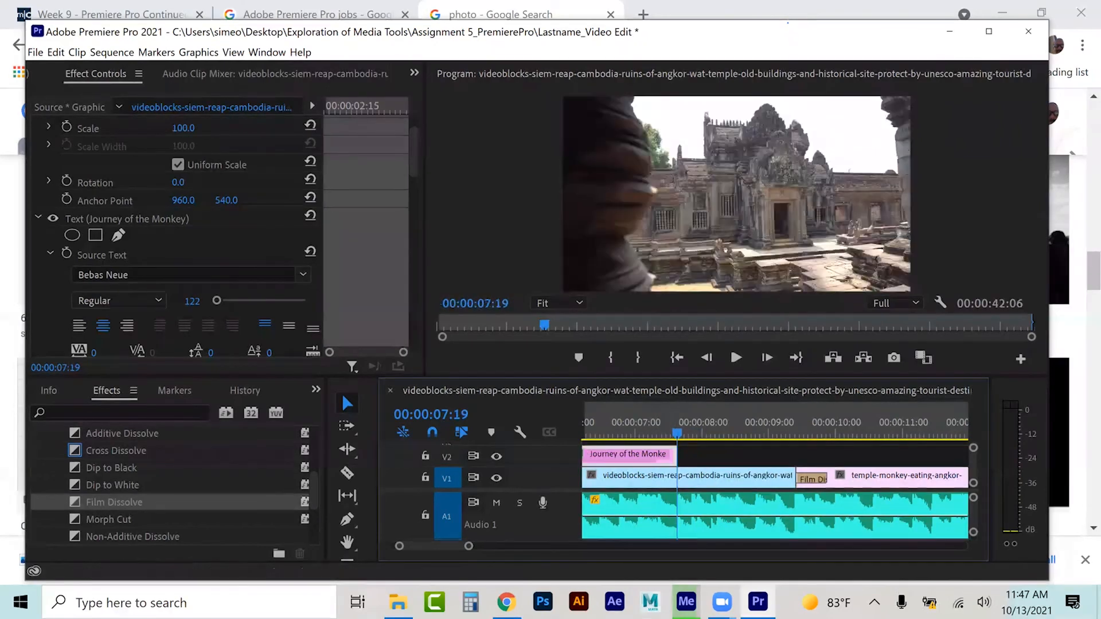
Step: Apply the default video transition to both ends of the title graphic on V2
{"action": "key", "text": "minus"}
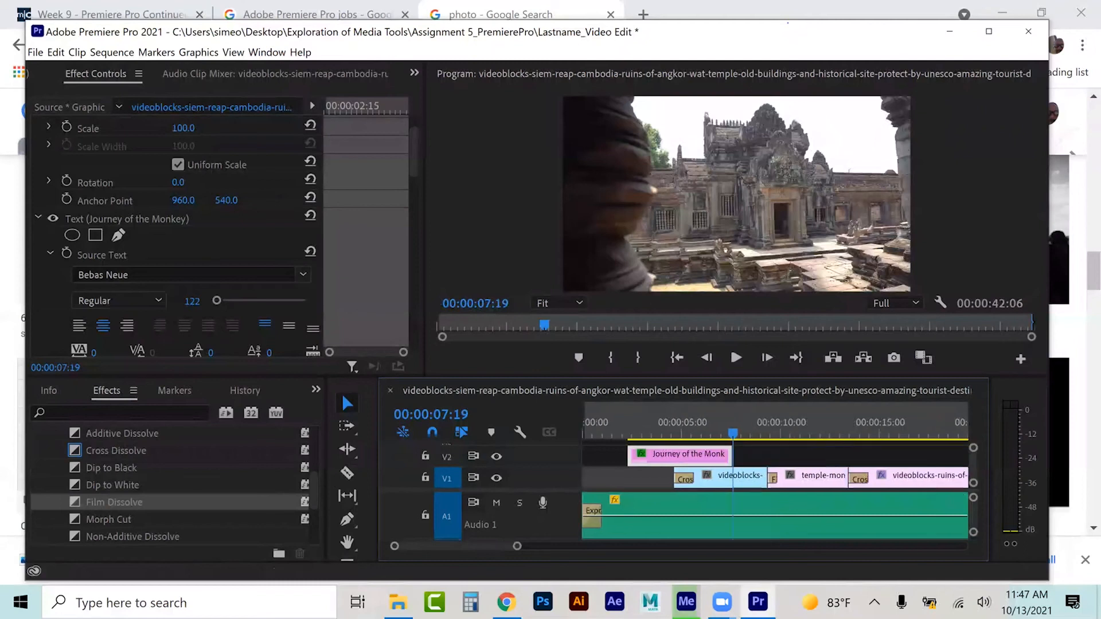
{"action": "key", "text": "minus"}
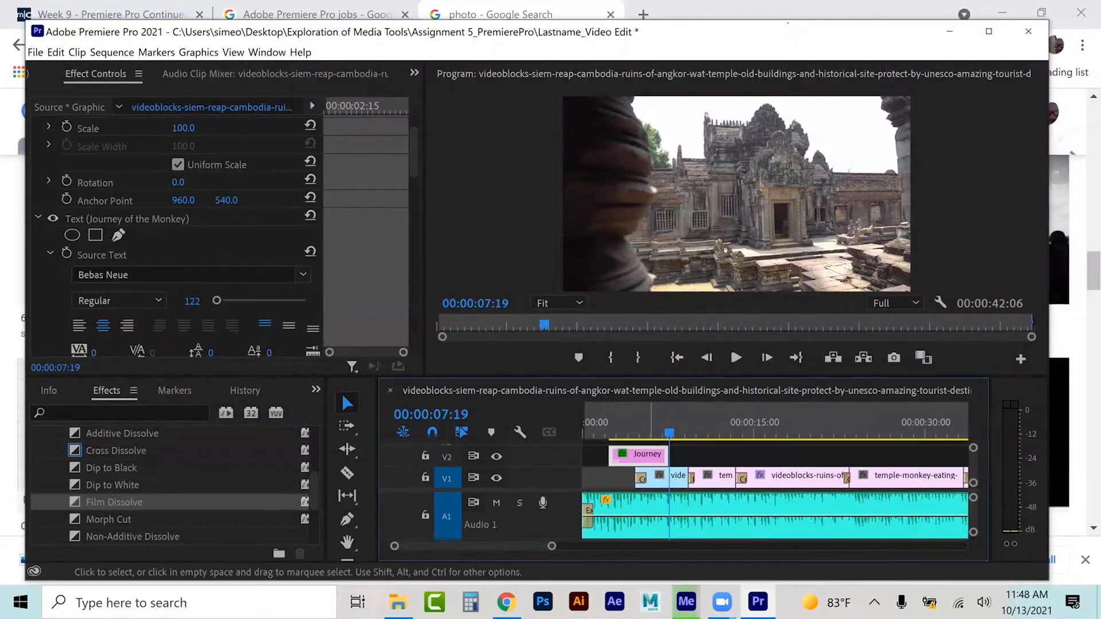
{"action": "left_click", "coordinate": [643, 421]}
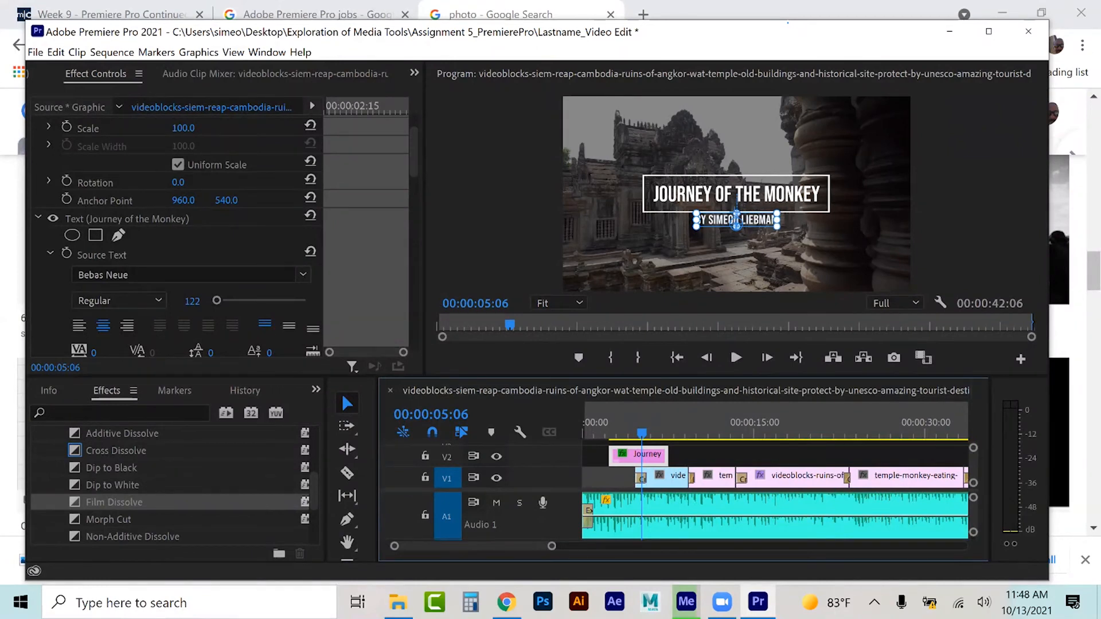
{"action": "key", "text": "ctrl+d"}
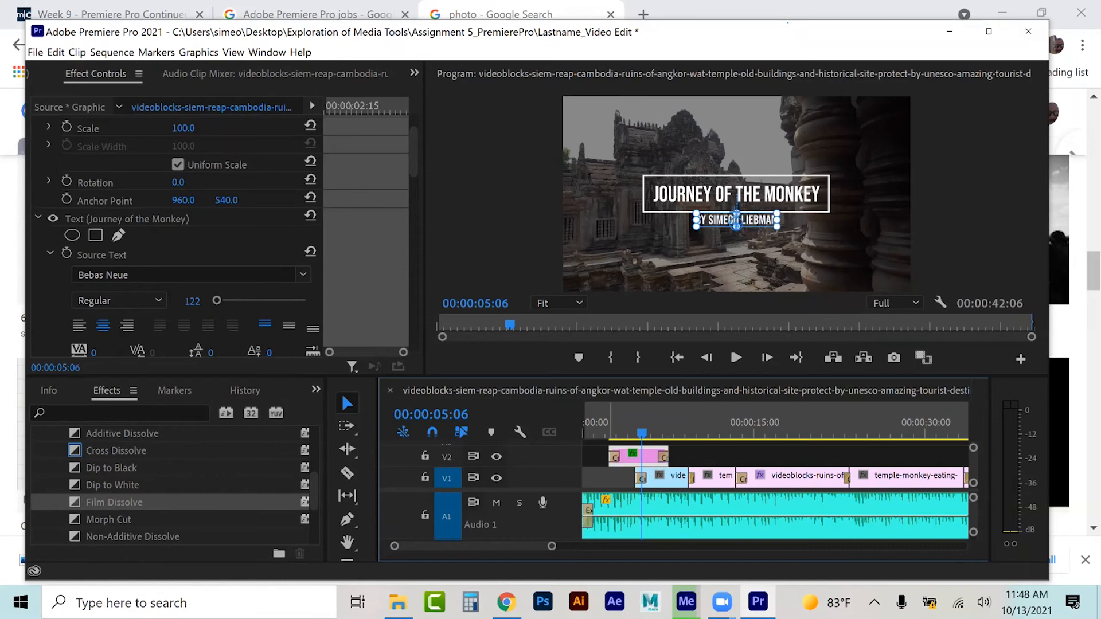
Step: Play the opening from the start to review the title's transitions, and return the playhead to 00:00:00:00
{"action": "left_click_drag", "start_coordinate": [641, 433], "coordinate": [583, 433]}
{"action": "key", "text": "space"}
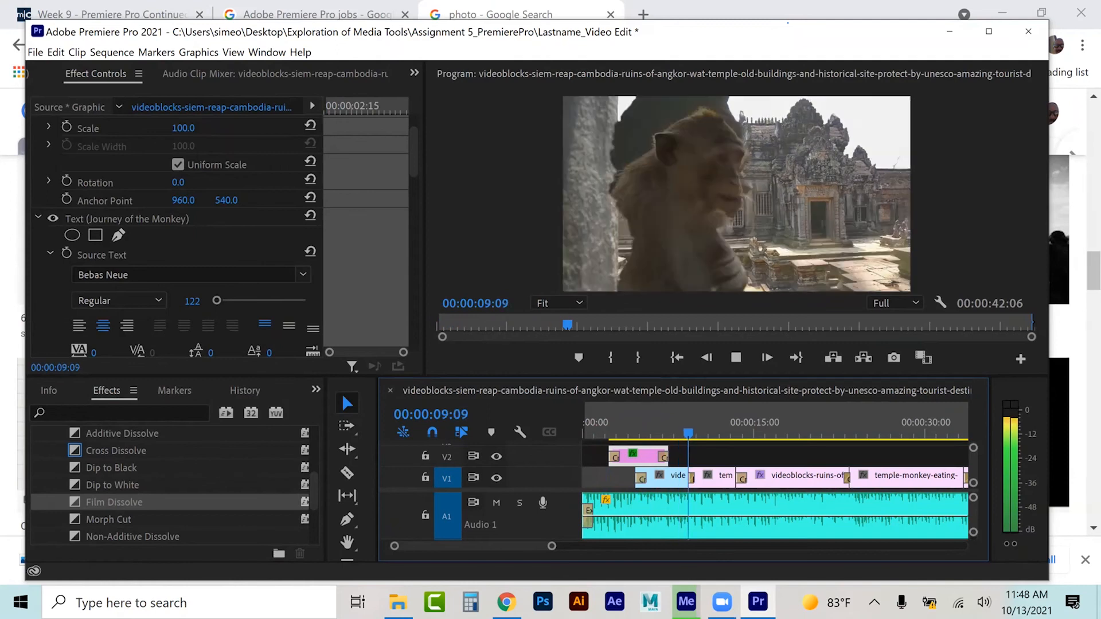
{"action": "key", "text": "space"}
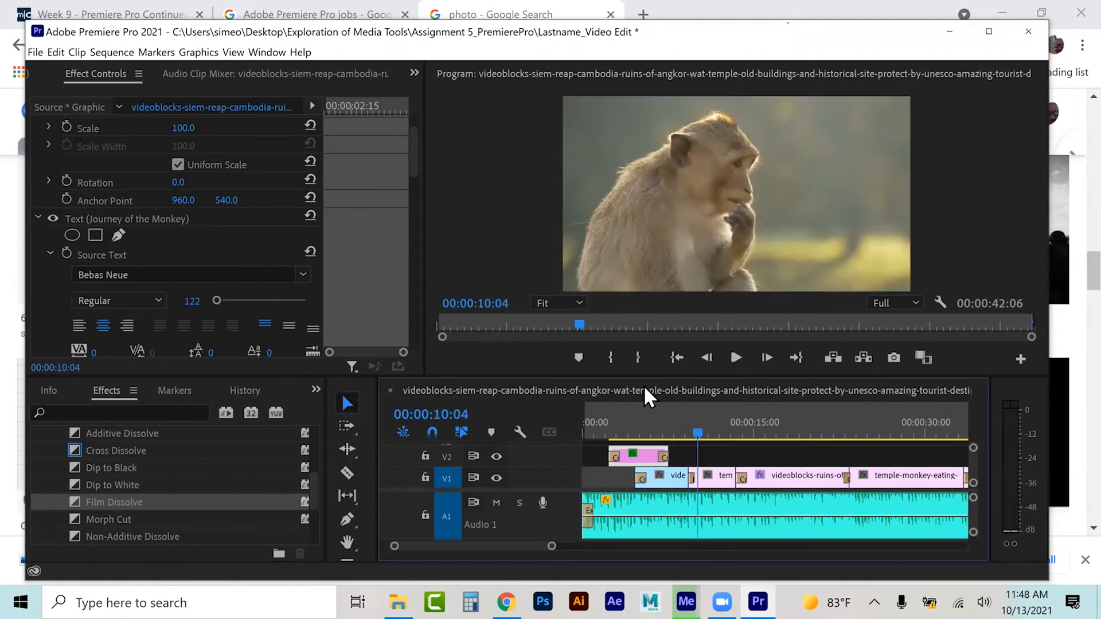
{"action": "left_click_drag", "start_coordinate": [631, 430], "coordinate": [583, 430]}
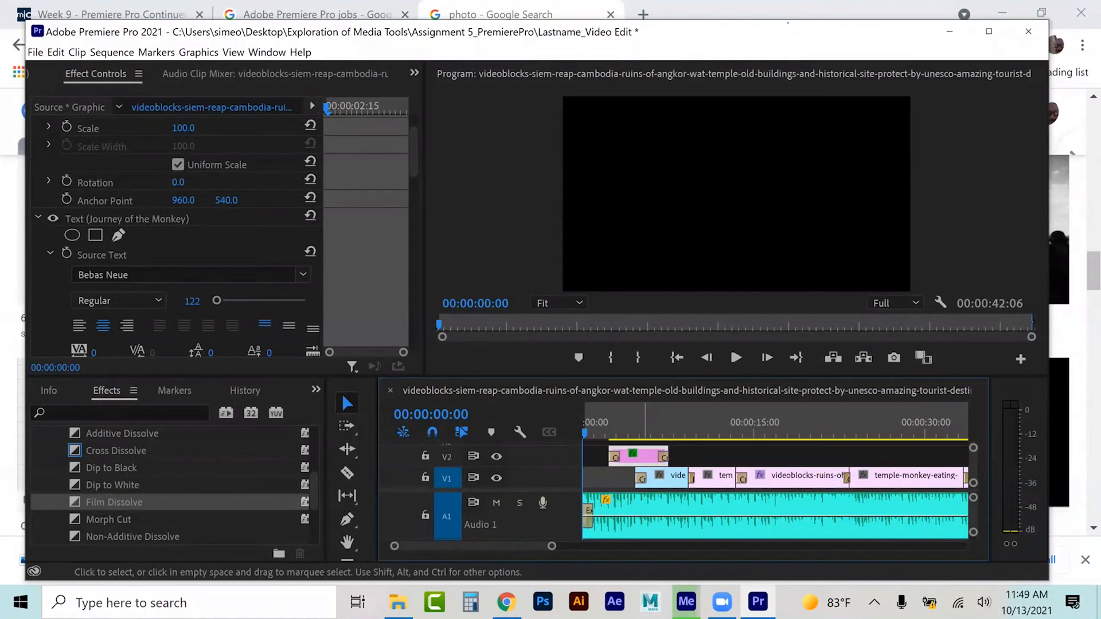
Step: Save the project and open the Adobe Premiere Pro Auto-Save folder inside Assignment 5_PremierePro in File Explorer
{"action": "key", "text": "ctrl+s"}
{"action": "key", "text": "alt+Tab"}
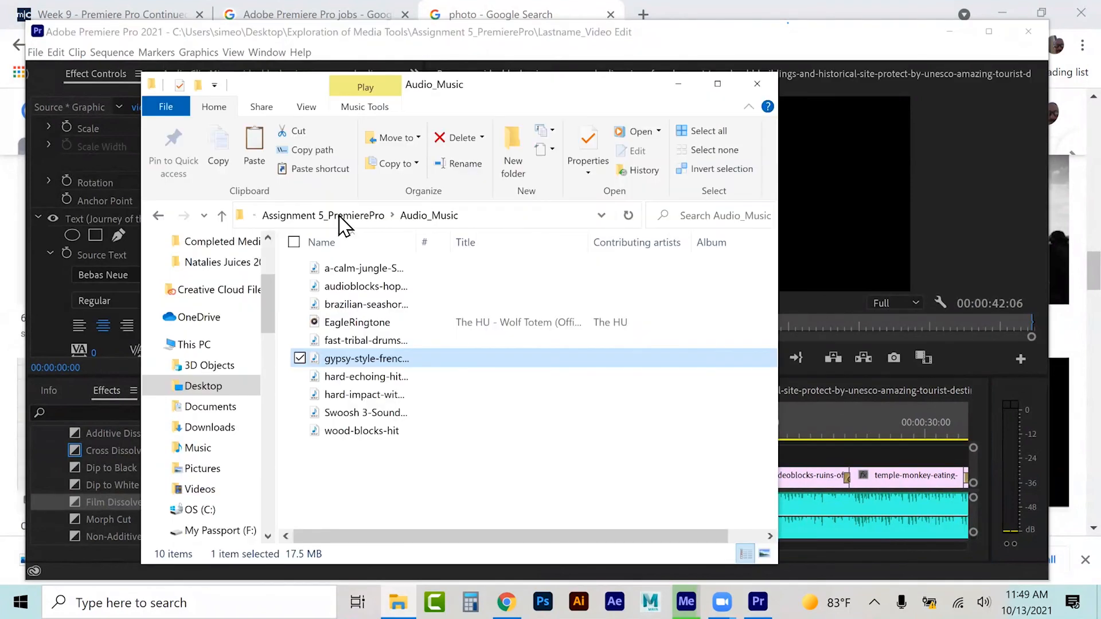
{"action": "left_click", "coordinate": [343, 224]}
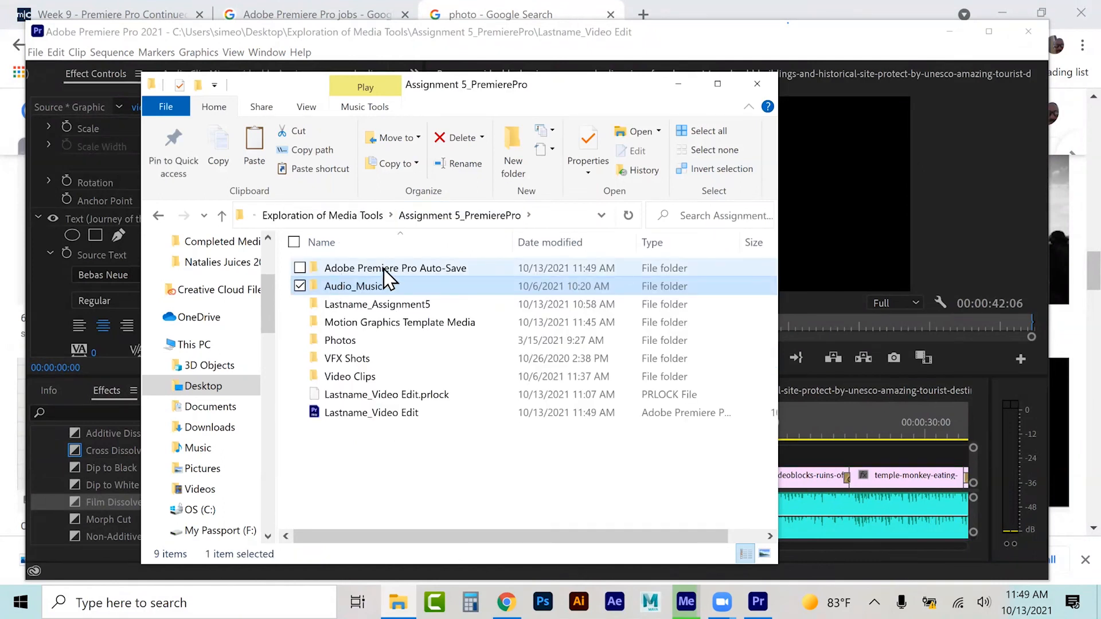
{"action": "left_click", "coordinate": [409, 272]}
{"action": "double_click", "coordinate": [409, 269]}
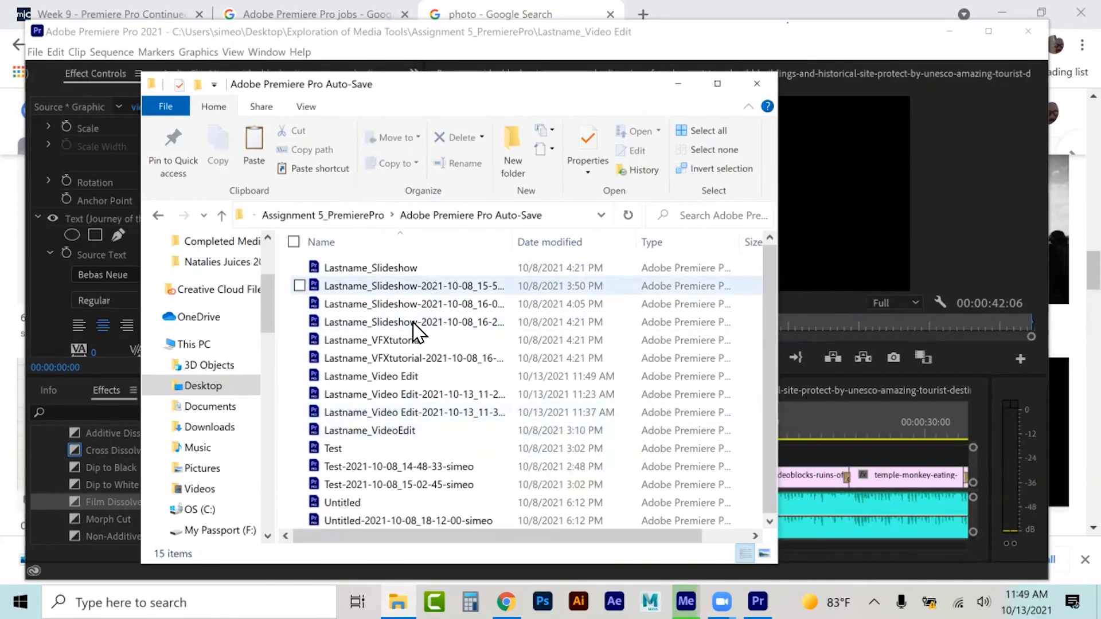
Step: Delete all the Lastname_Slideshow and Lastname_VFXtutorial project files from the Auto-Save folder
{"action": "double_click", "coordinate": [396, 377]}
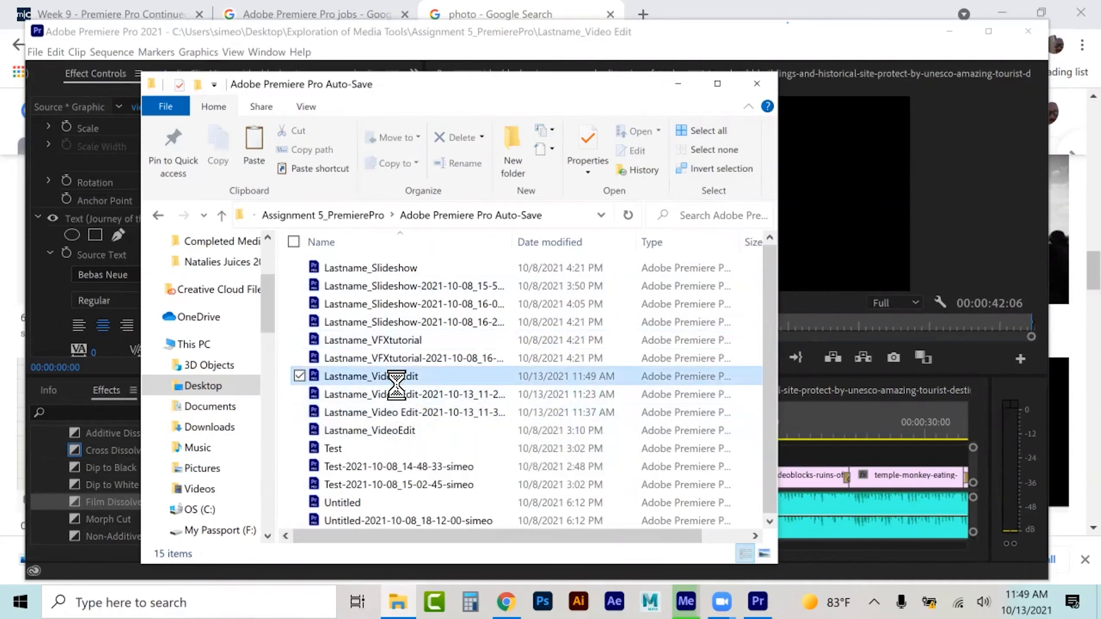
{"action": "left_click", "coordinate": [400, 361]}
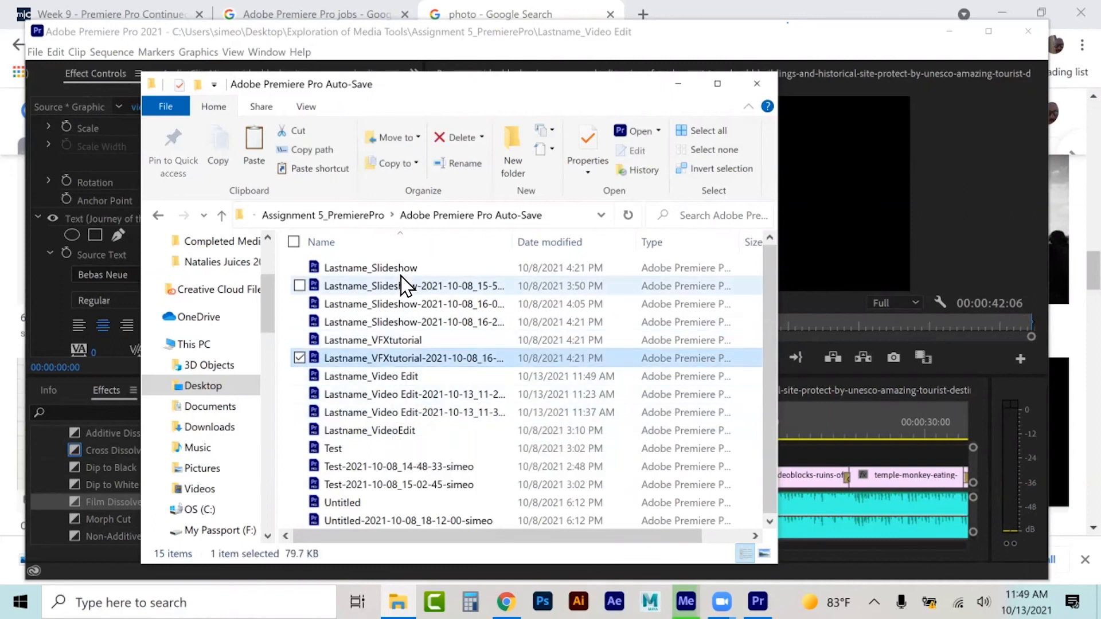
{"action": "left_click", "coordinate": [401, 270], "text": "shift"}
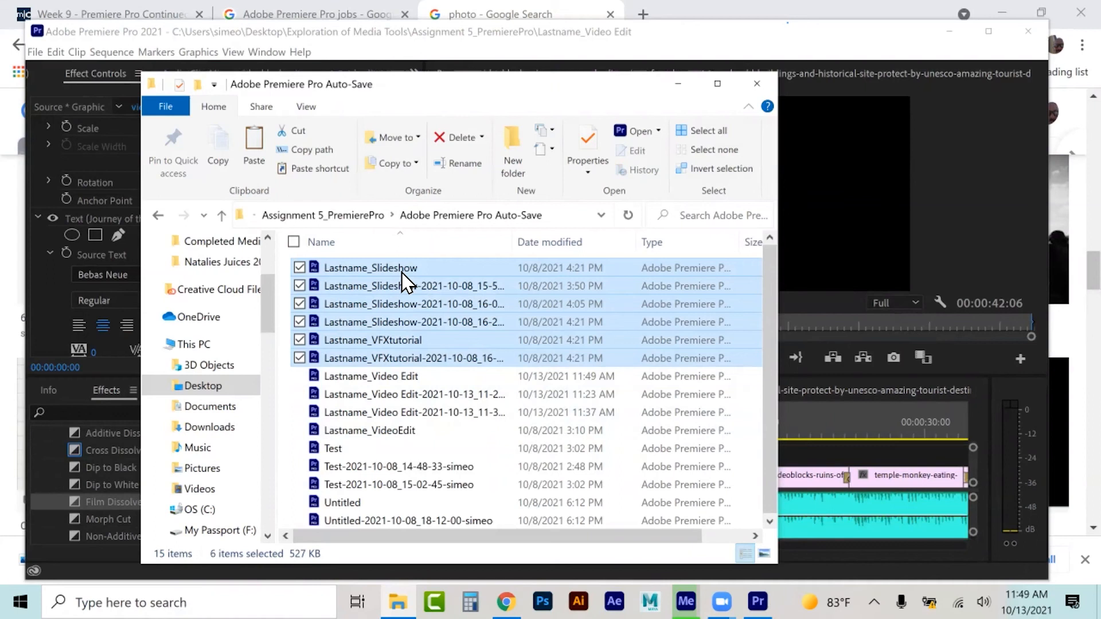
{"action": "key", "text": "Delete"}
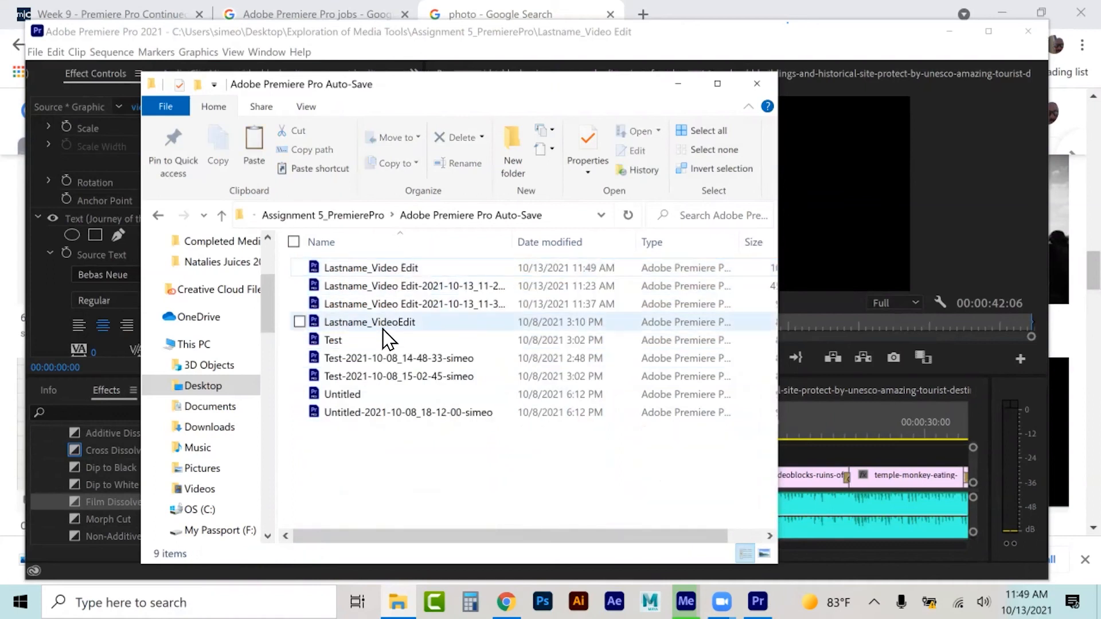
Step: Delete the Lastname_VideoEdit, Test and Untitled auto-save files, and go back to the Assignment 5_PremierePro folder
{"action": "left_click", "coordinate": [382, 326]}
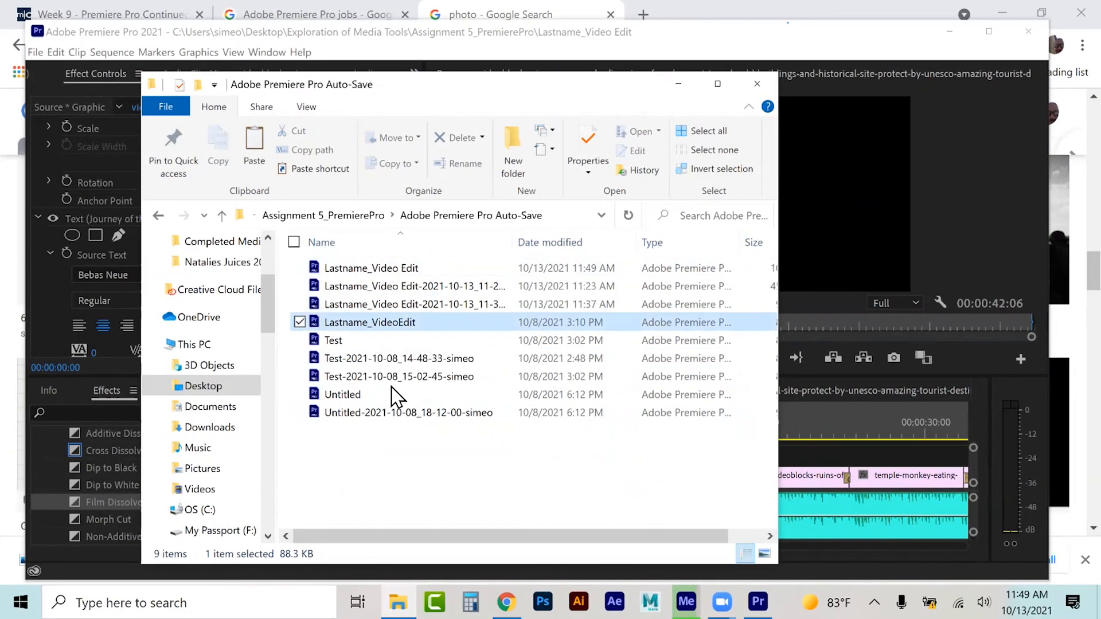
{"action": "left_click", "coordinate": [400, 412], "text": "shift"}
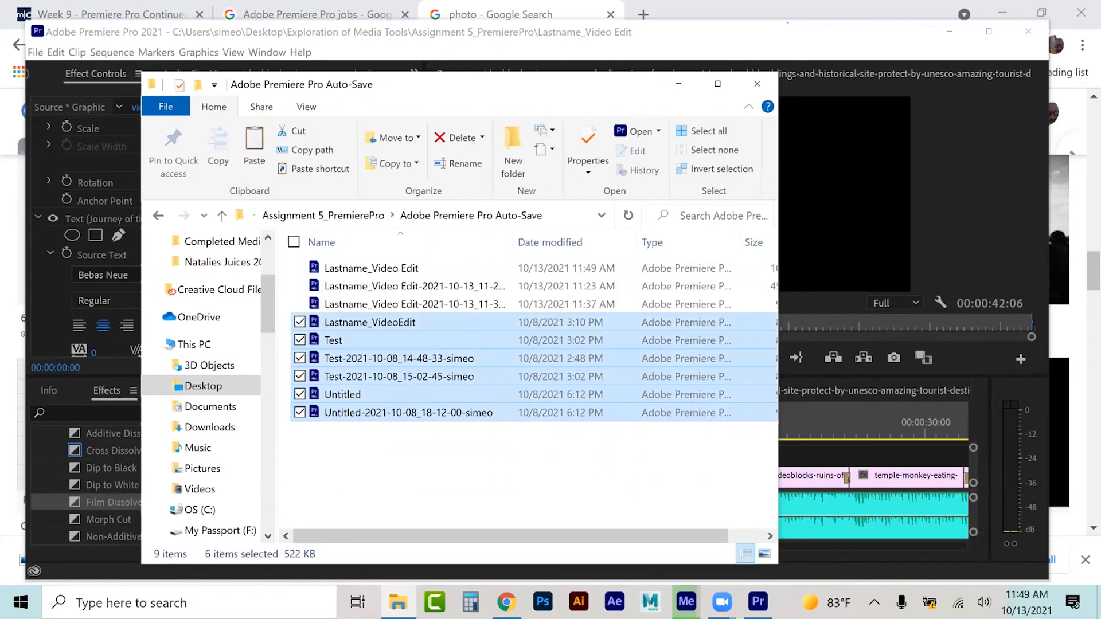
{"action": "key", "text": "Delete"}
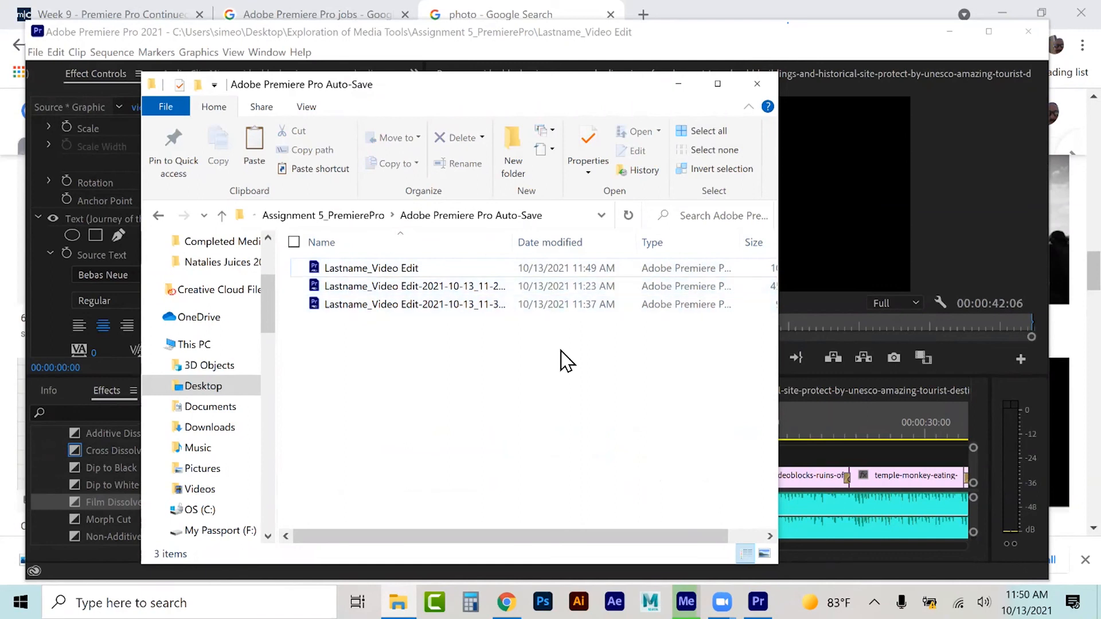
{"action": "left_click", "coordinate": [370, 215]}
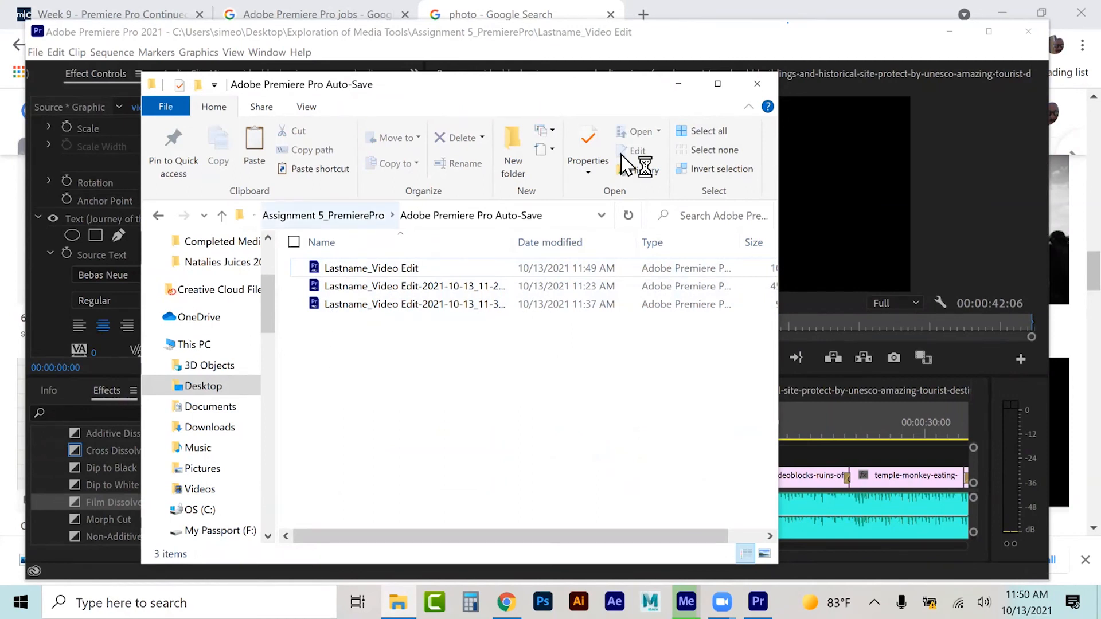
Step: Return from File Explorer to Premiere Pro and open the media export settings for the sequence
{"action": "left_click", "coordinate": [683, 91]}
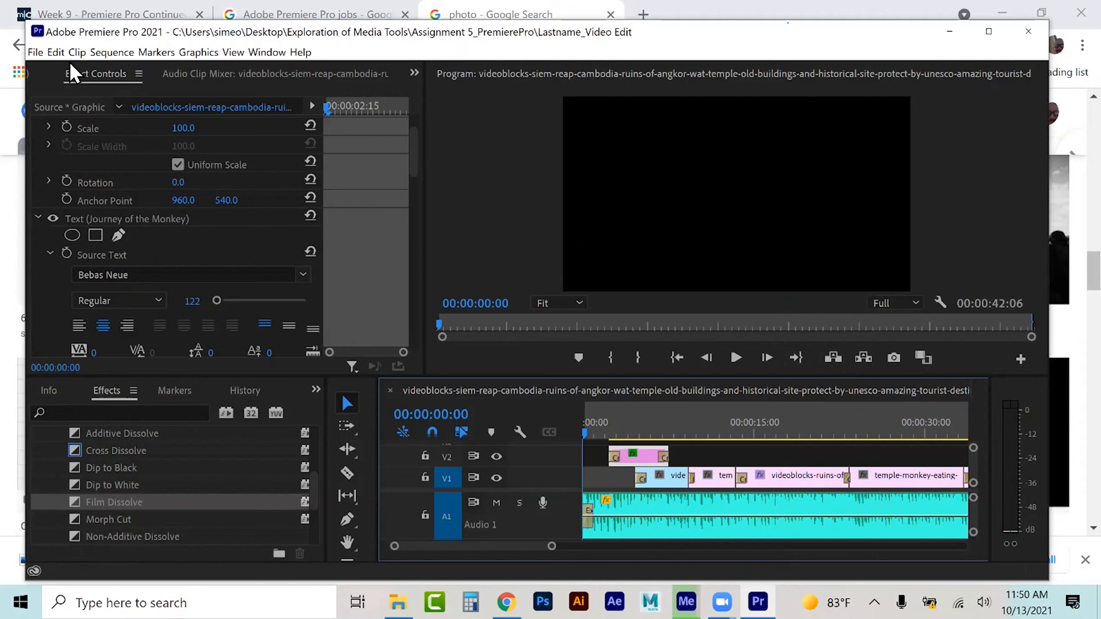
{"action": "left_click", "coordinate": [34, 51]}
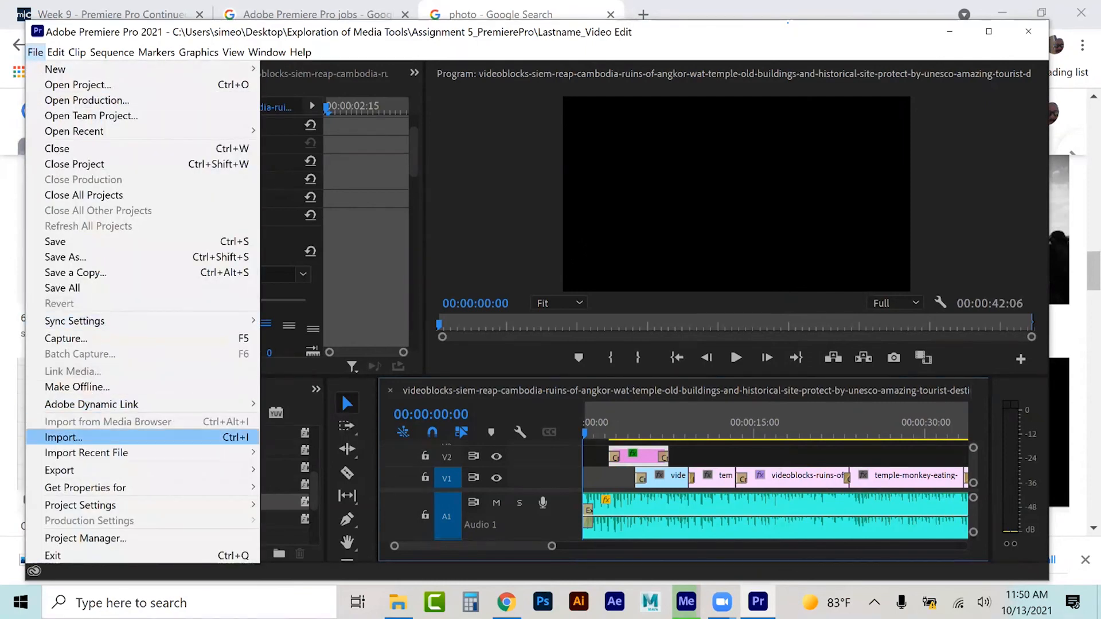
{"action": "mouse_move", "coordinate": [172, 470]}
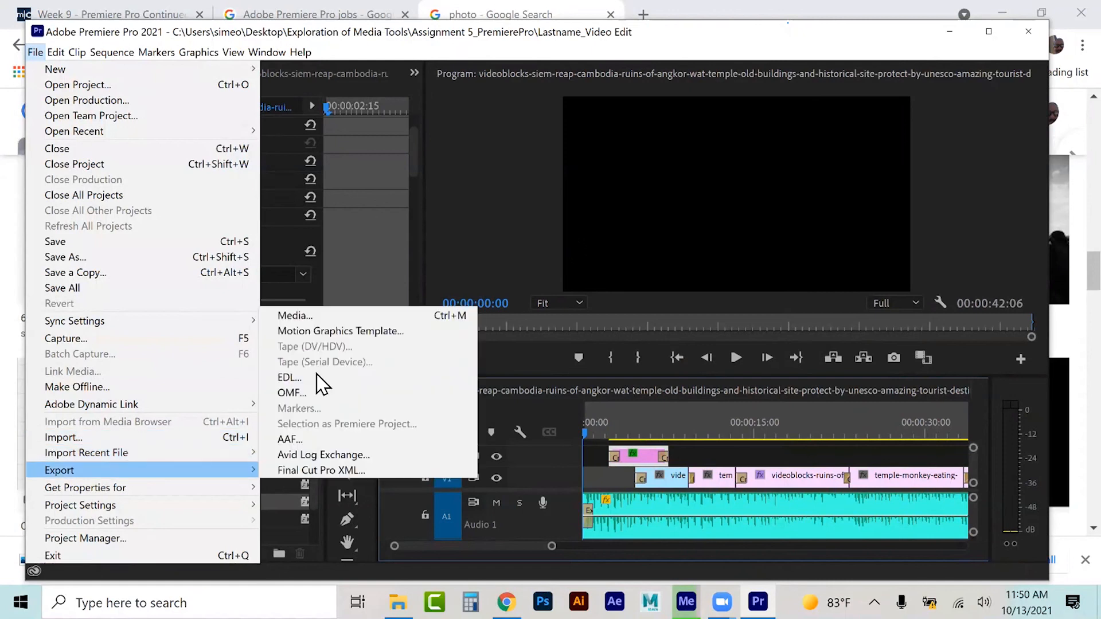
{"action": "left_click", "coordinate": [338, 315]}
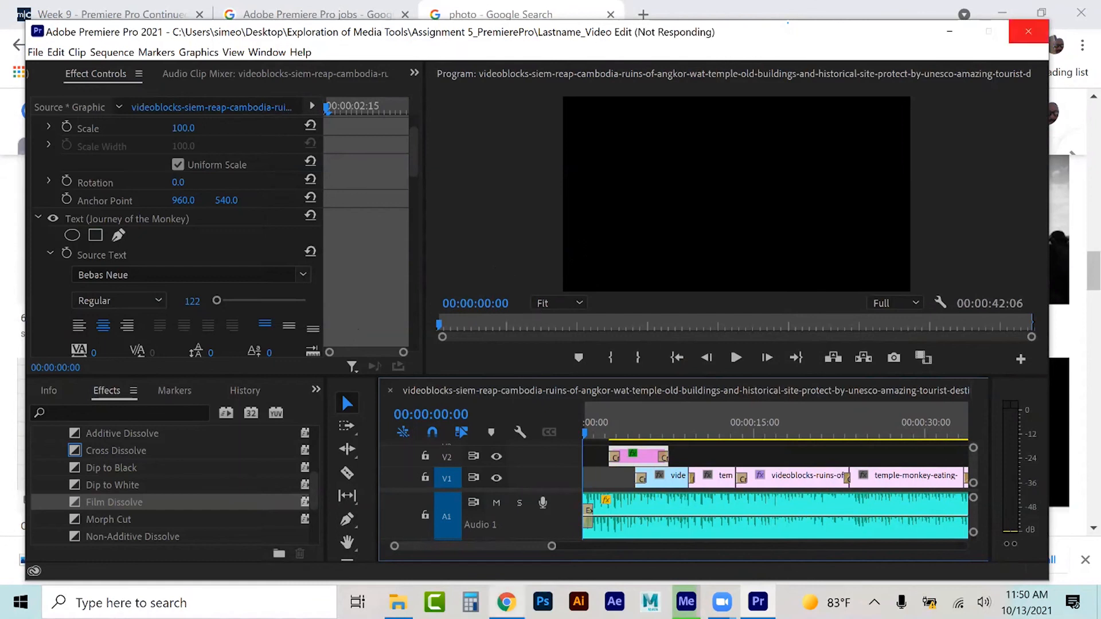
Step: Switch to Chrome and check the output size, encoding and file name requirements for Assignment 5 on the course page
{"action": "left_click", "coordinate": [505, 602]}
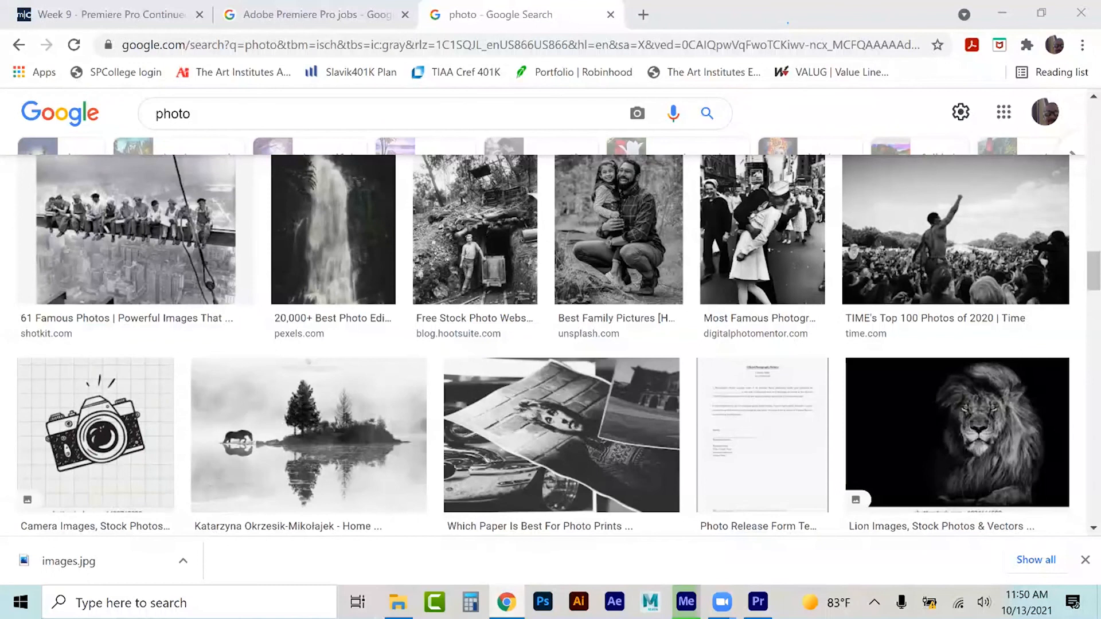
{"action": "left_click", "coordinate": [138, 16]}
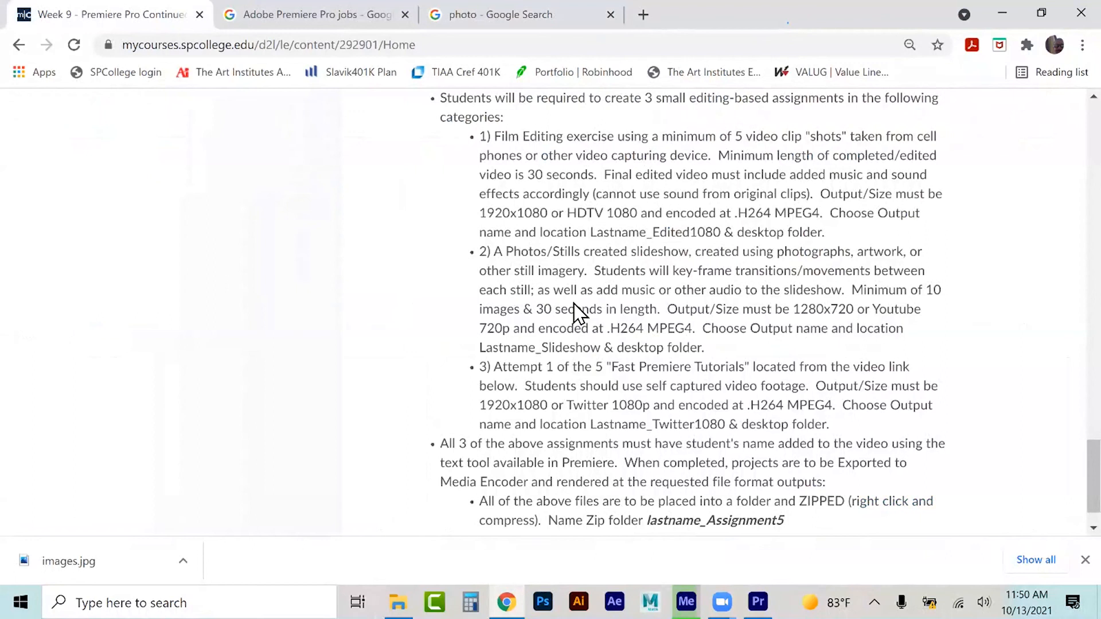
{"action": "scroll", "coordinate": [630, 344], "scroll_direction": "up", "scroll_amount": 3}
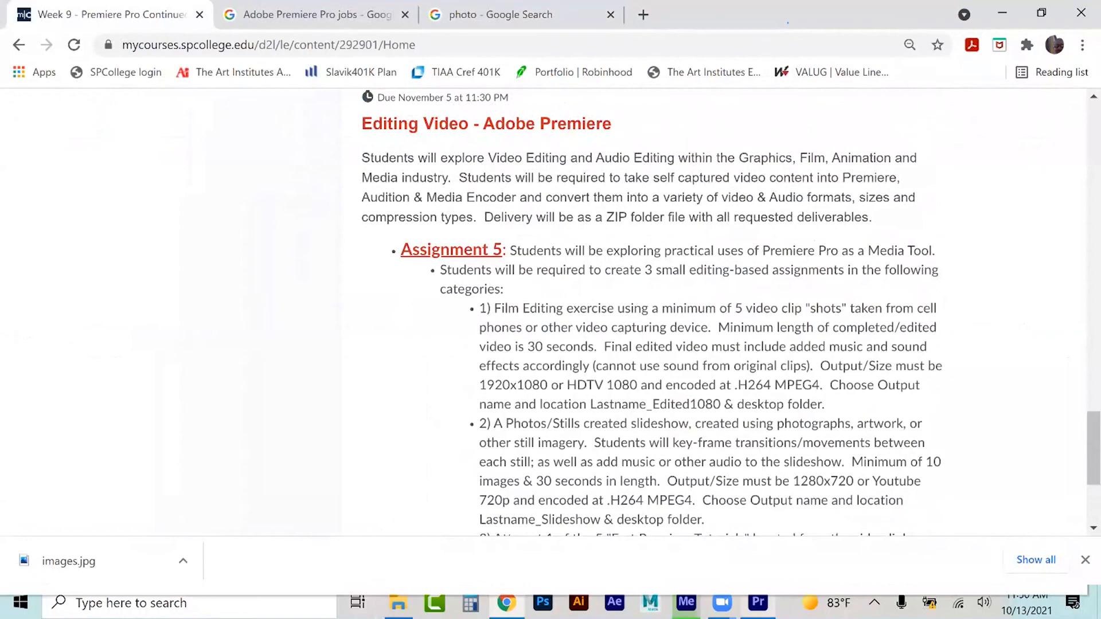
Step: Switch back to Premiere Pro and set the export format to H.264 with the High Quality 1080p HD preset
{"action": "left_click", "coordinate": [757, 602]}
{"action": "left_click", "coordinate": [826, 107]}
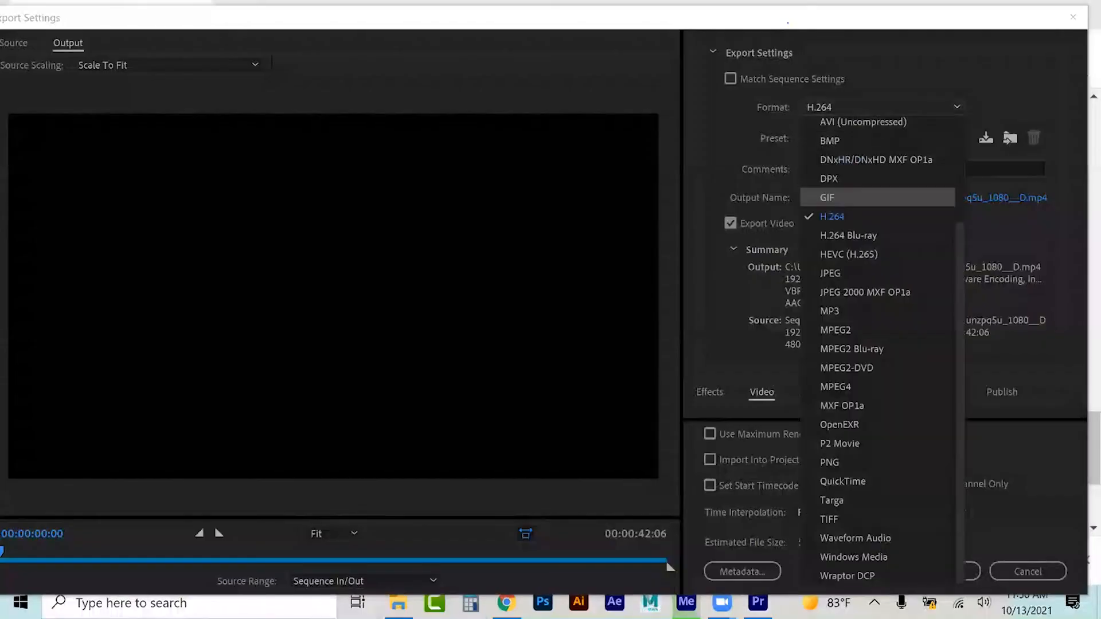
{"action": "left_click", "coordinate": [825, 214]}
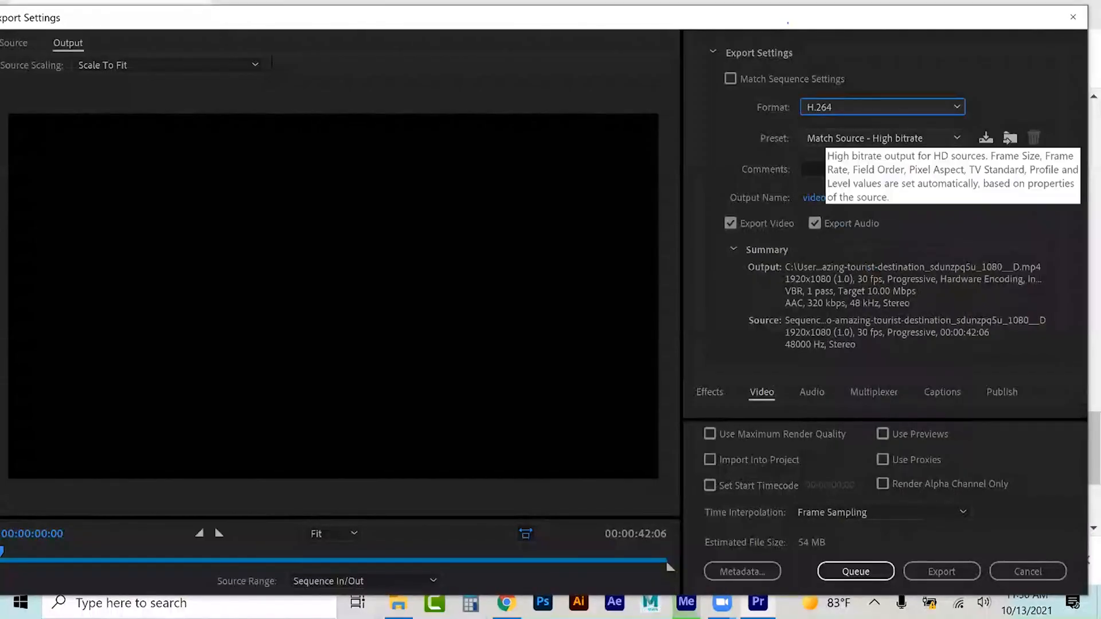
{"action": "left_click", "coordinate": [826, 138]}
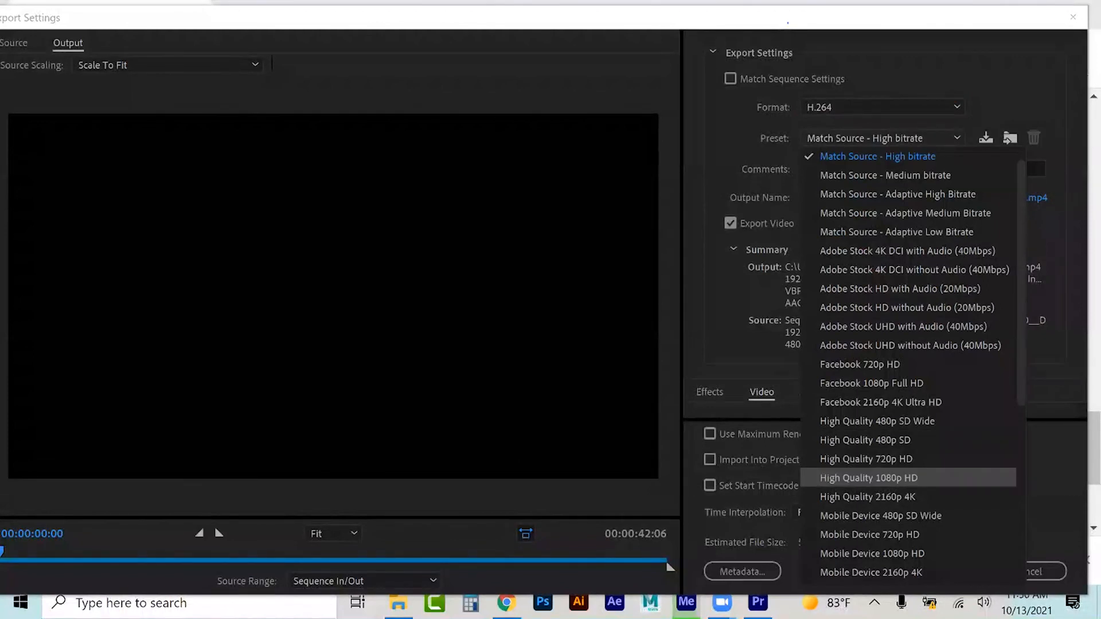
{"action": "left_click", "coordinate": [868, 478]}
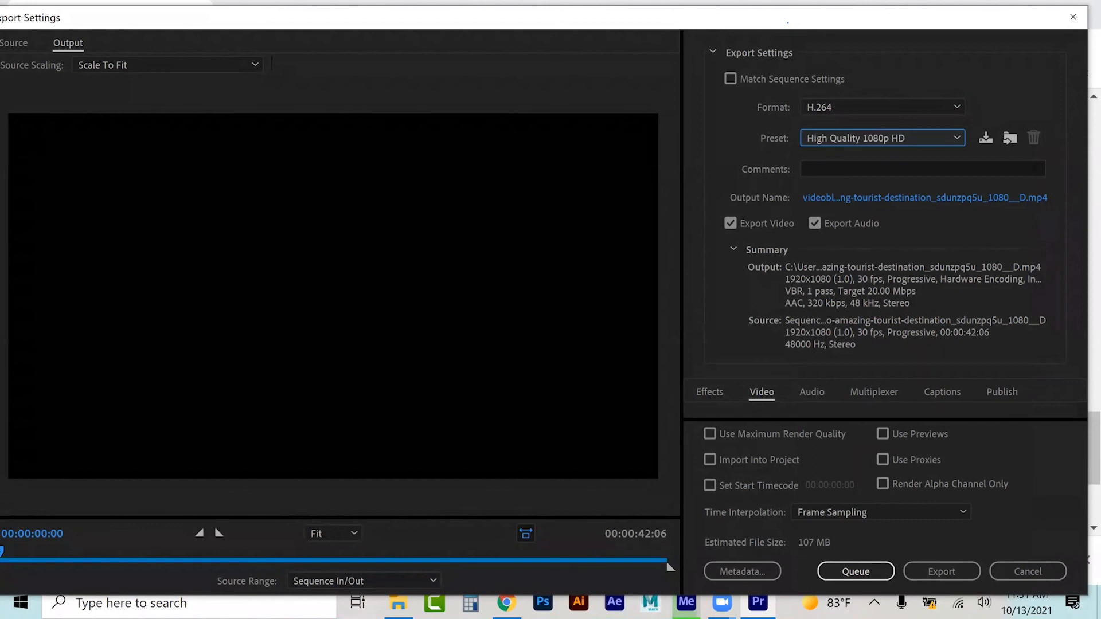
Step: Set the export output to Lastname_VideoEdit in the Lastname_Assignment5 folder inside Assignment 5_PremierePro, and close the export settings without exporting
{"action": "left_click", "coordinate": [924, 197]}
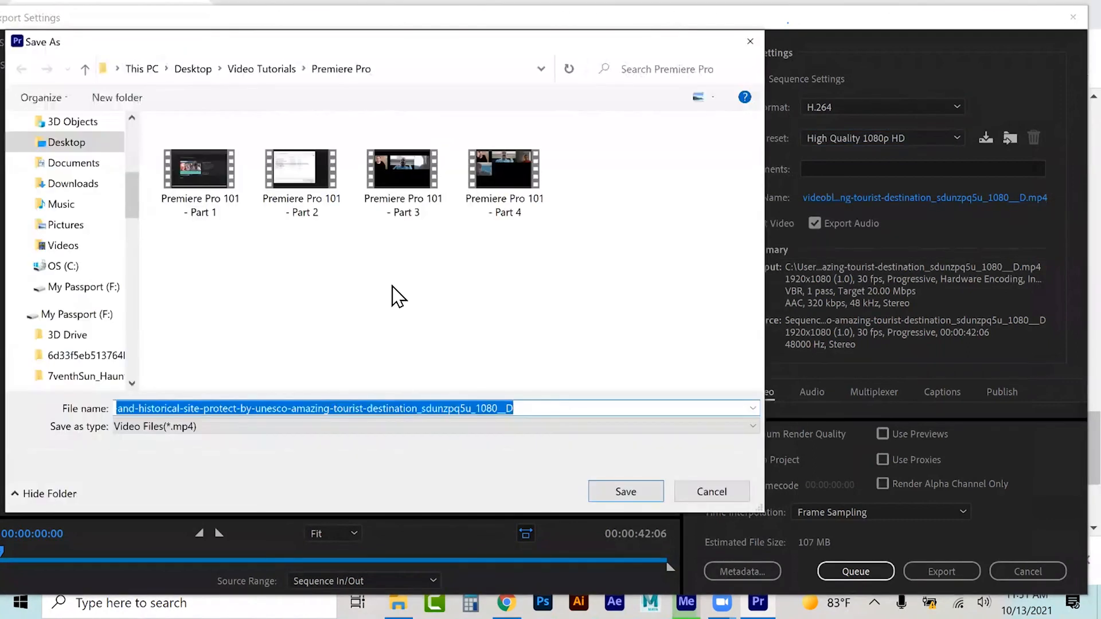
{"action": "left_click", "coordinate": [191, 69]}
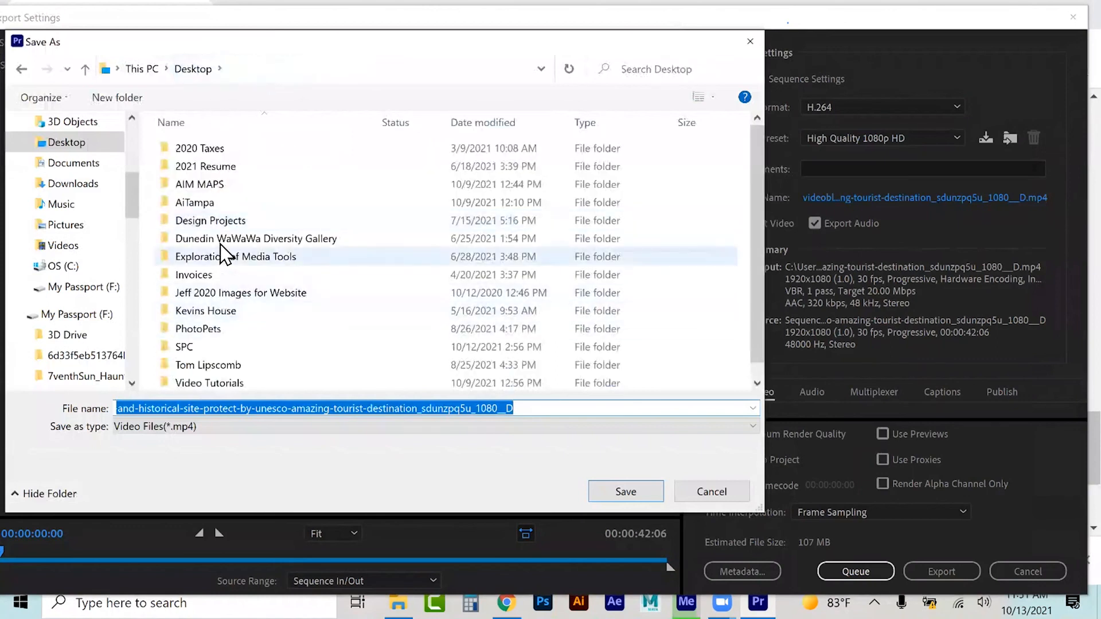
{"action": "double_click", "coordinate": [227, 257]}
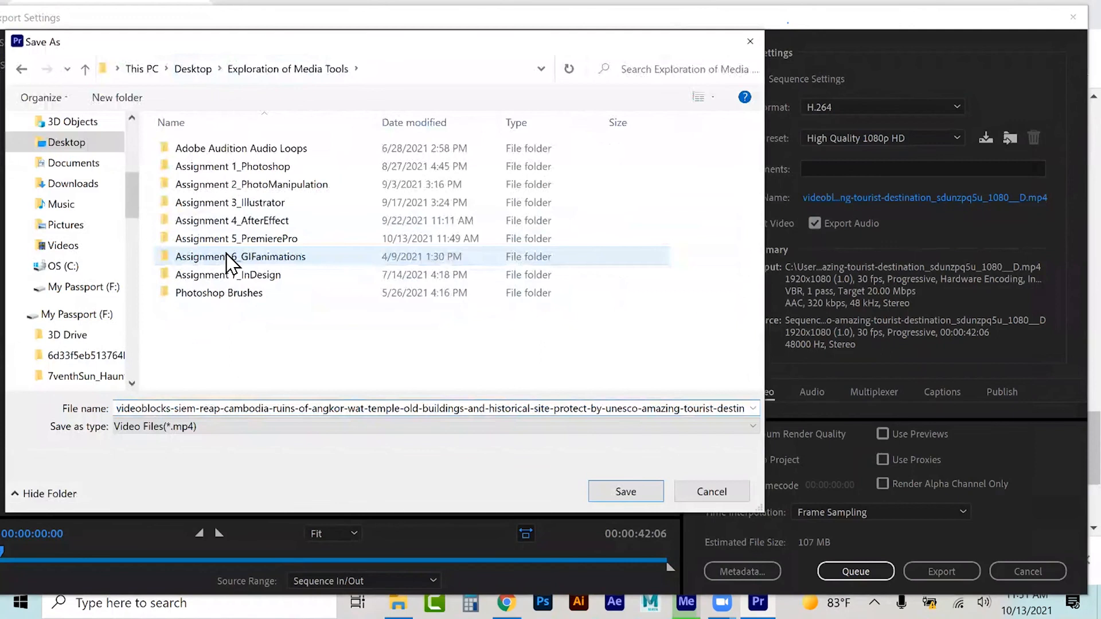
{"action": "double_click", "coordinate": [232, 240]}
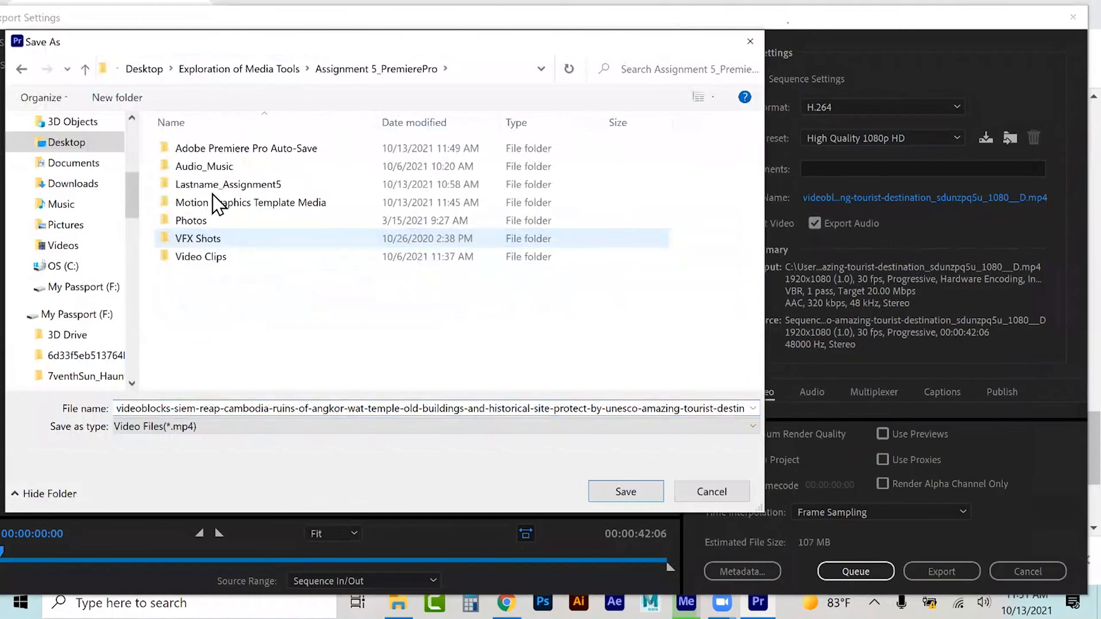
{"action": "left_click", "coordinate": [243, 189]}
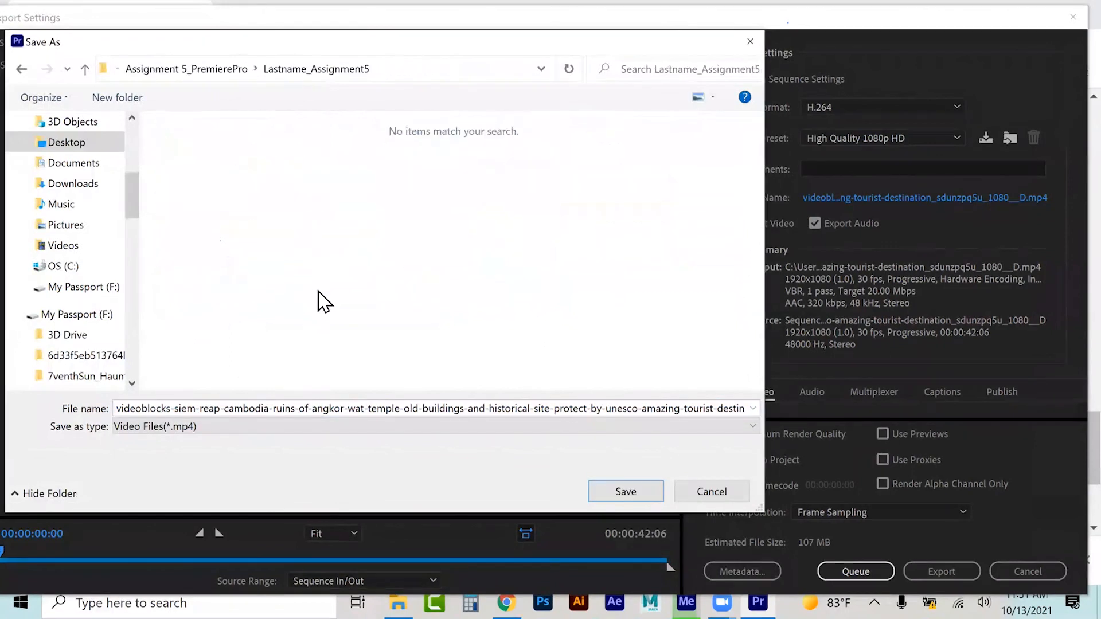
{"action": "double_click", "coordinate": [267, 407]}
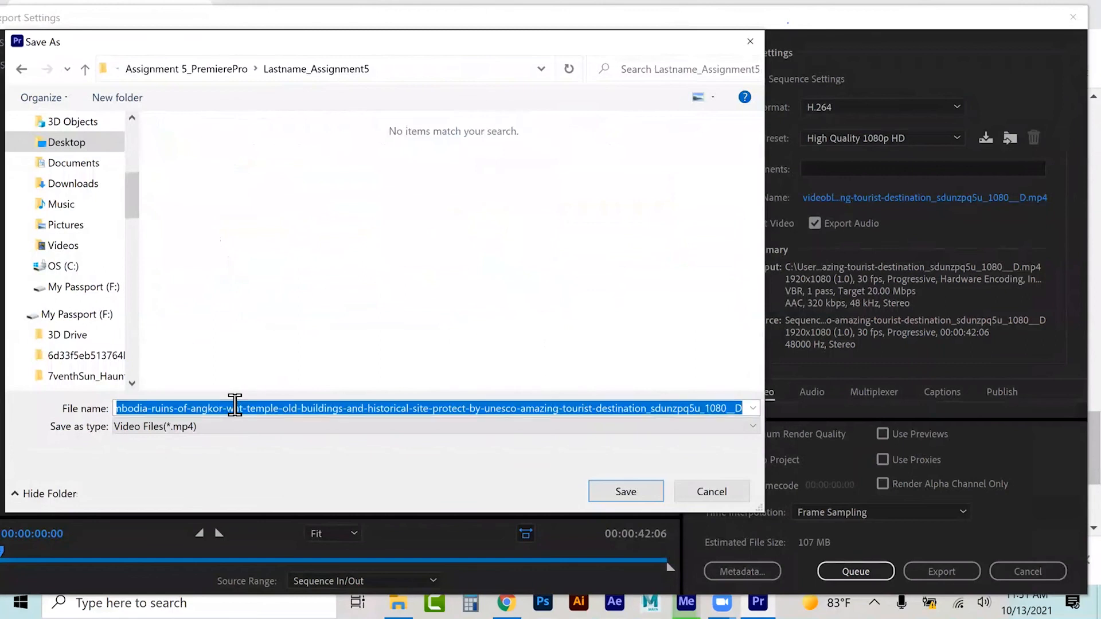
{"action": "type", "text": "Lastname_VideoEdi"}
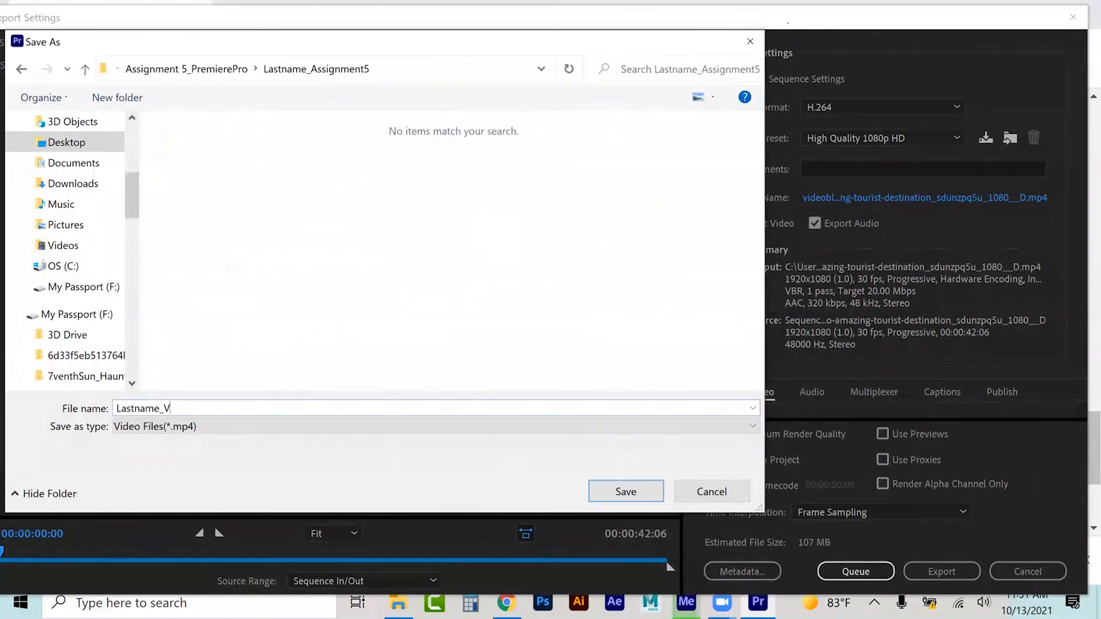
{"action": "type", "text": "t"}
{"action": "key", "text": "Return"}
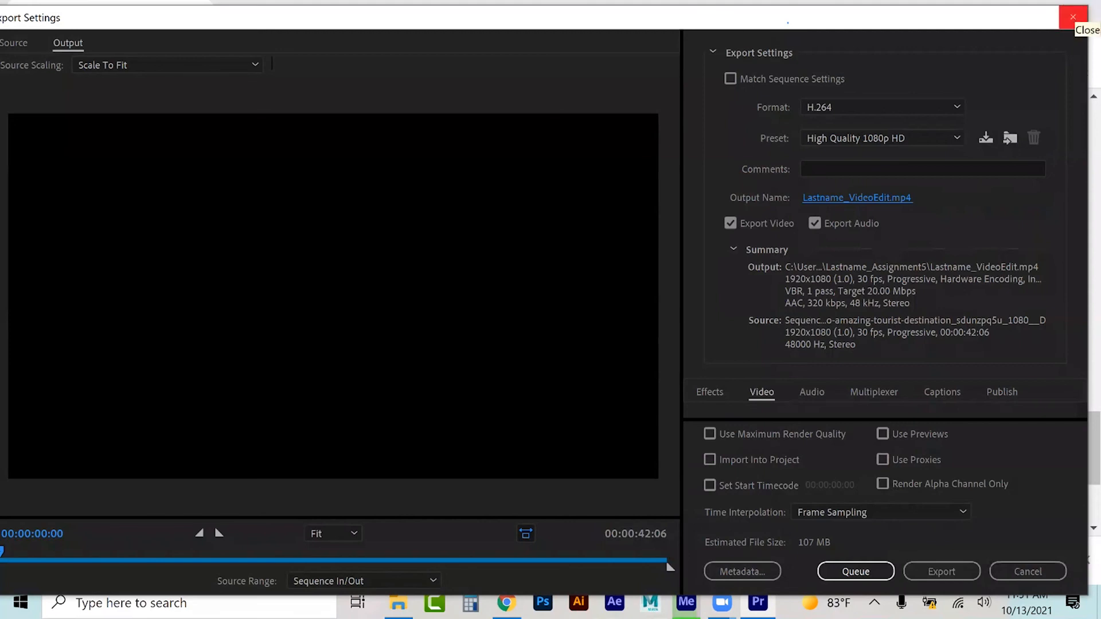
{"action": "left_click", "coordinate": [1073, 17]}
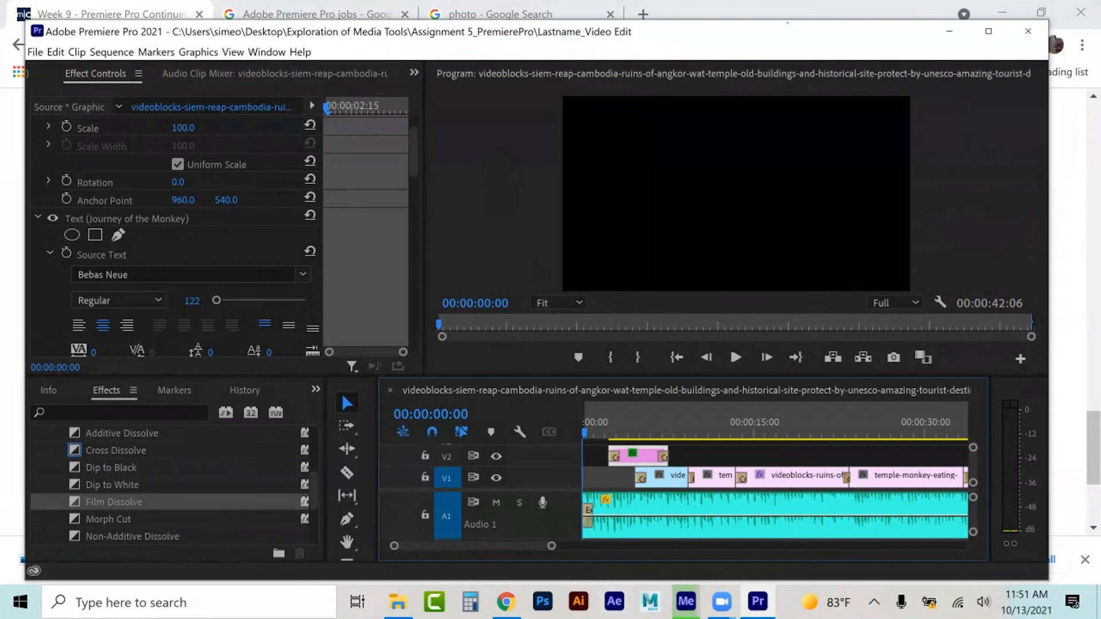
Step: Select all the clips in the sequence, including title and music, and nest them as Nested Sequence 01
{"action": "left_click_drag", "start_coordinate": [552, 546], "coordinate": [583, 545]}
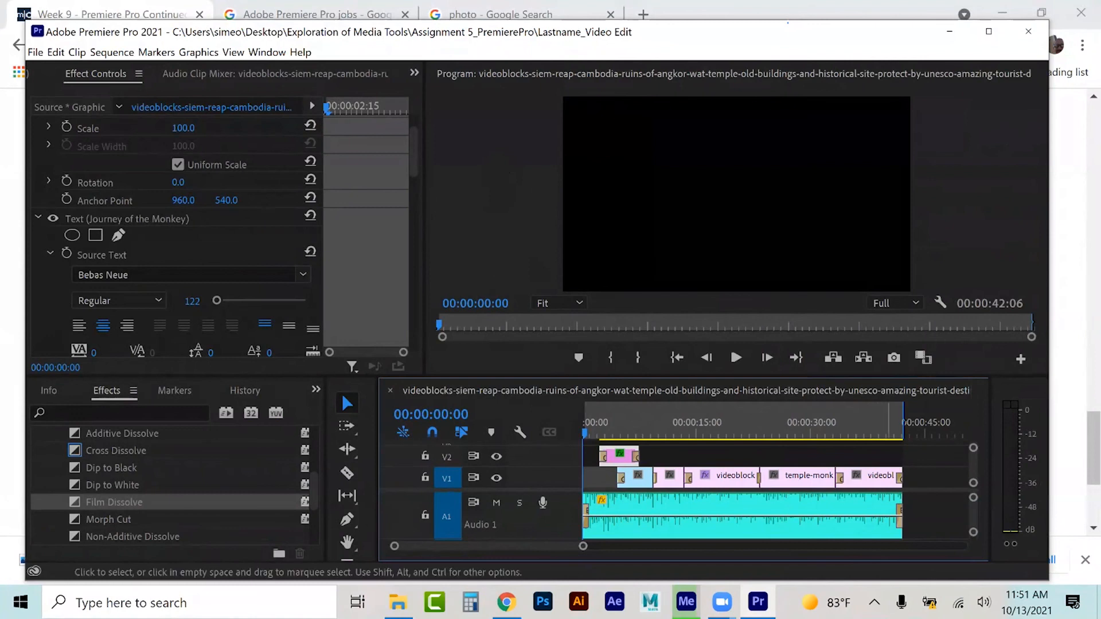
{"action": "left_click_drag", "start_coordinate": [913, 455], "coordinate": [583, 540]}
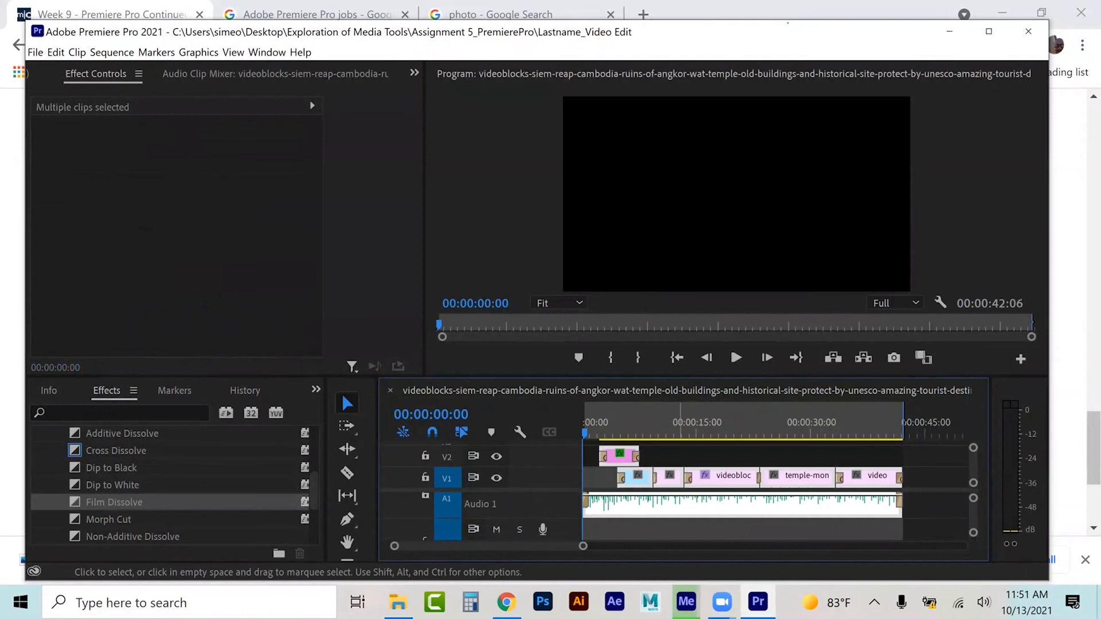
{"action": "right_click", "coordinate": [646, 478]}
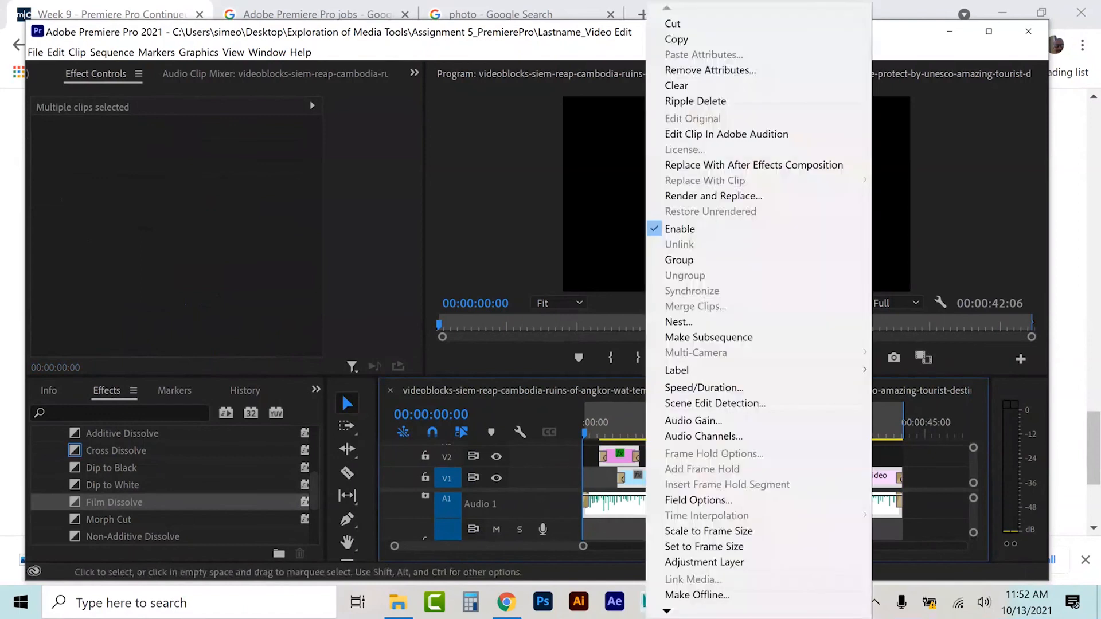
{"action": "left_click", "coordinate": [686, 322]}
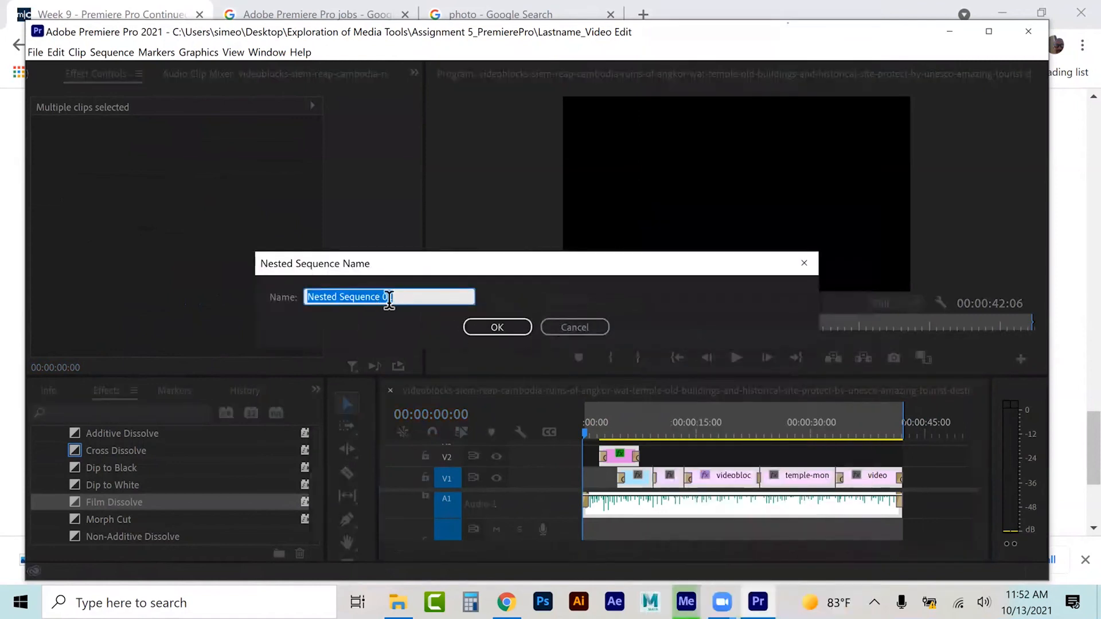
{"action": "left_click", "coordinate": [493, 329]}
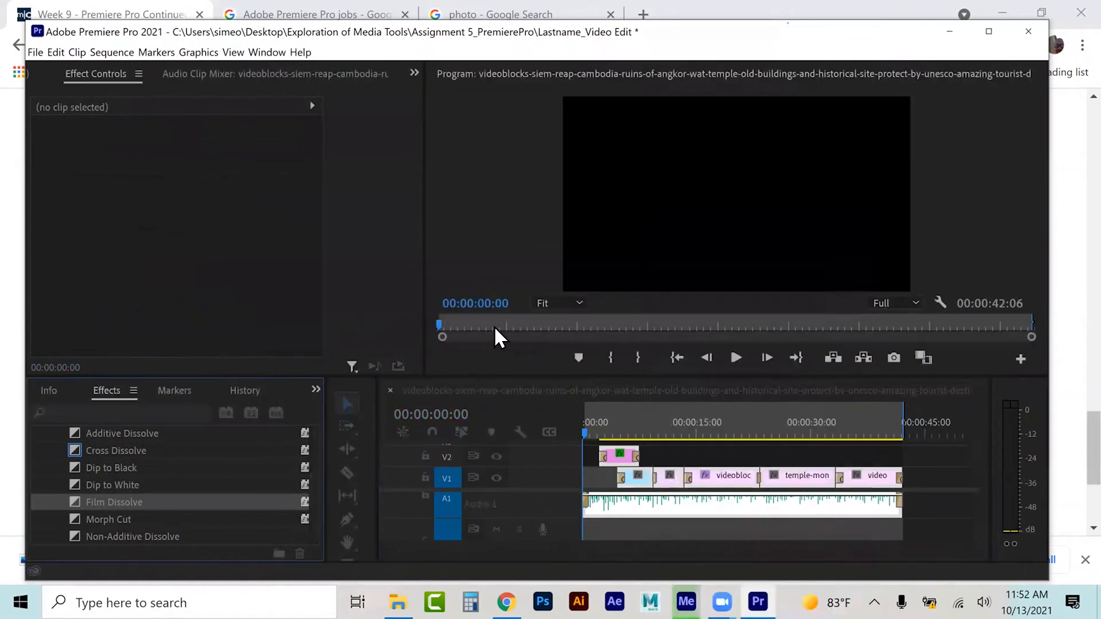
Step: Scrub through the nested sequence and look over the sequences and media listed in the project
{"action": "left_click_drag", "start_coordinate": [586, 411], "coordinate": [597, 412]}
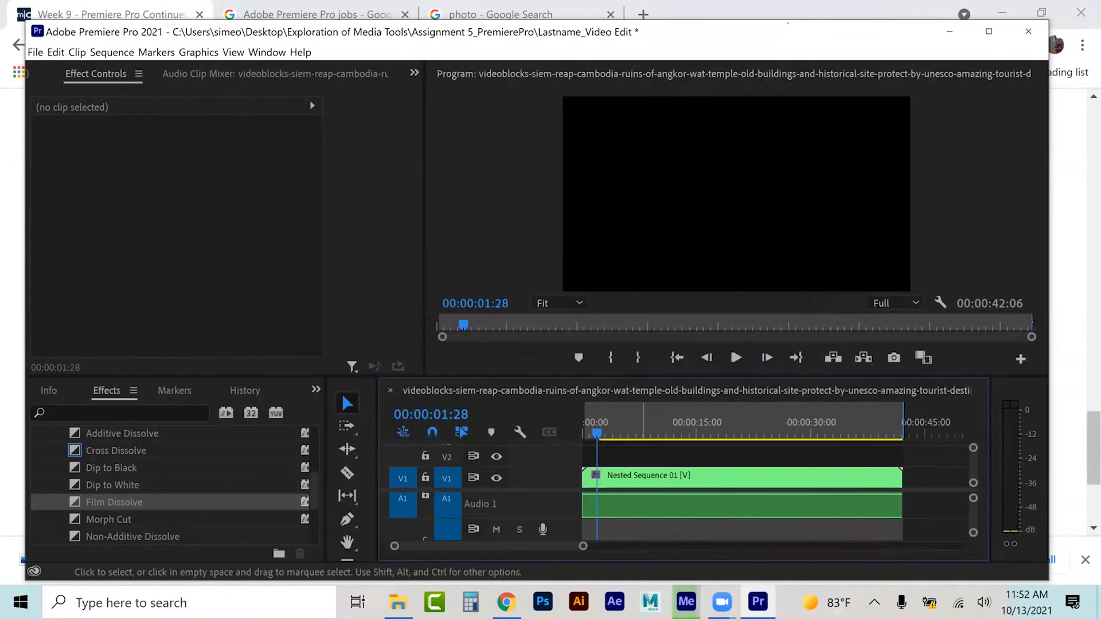
{"action": "left_click_drag", "start_coordinate": [671, 411], "coordinate": [702, 411]}
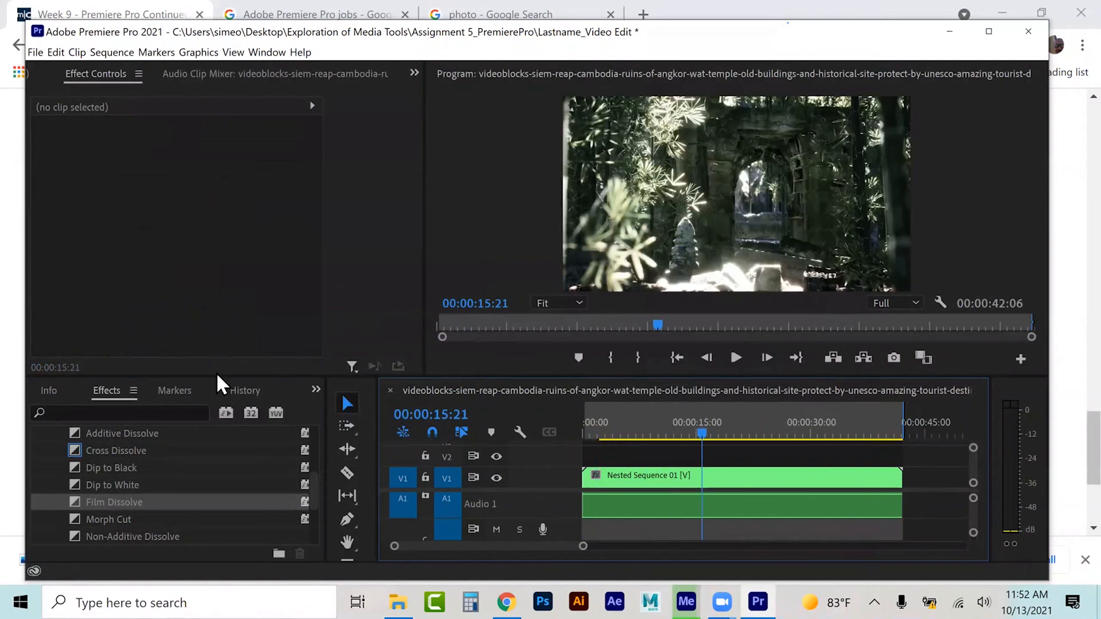
{"action": "left_click", "coordinate": [316, 390]}
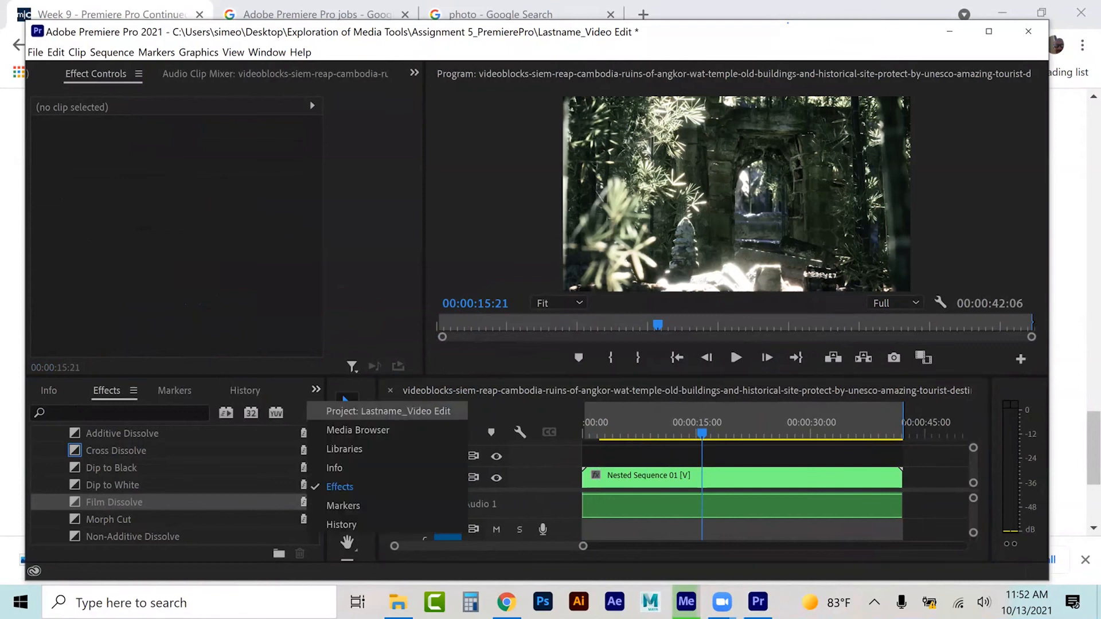
{"action": "left_click", "coordinate": [344, 409]}
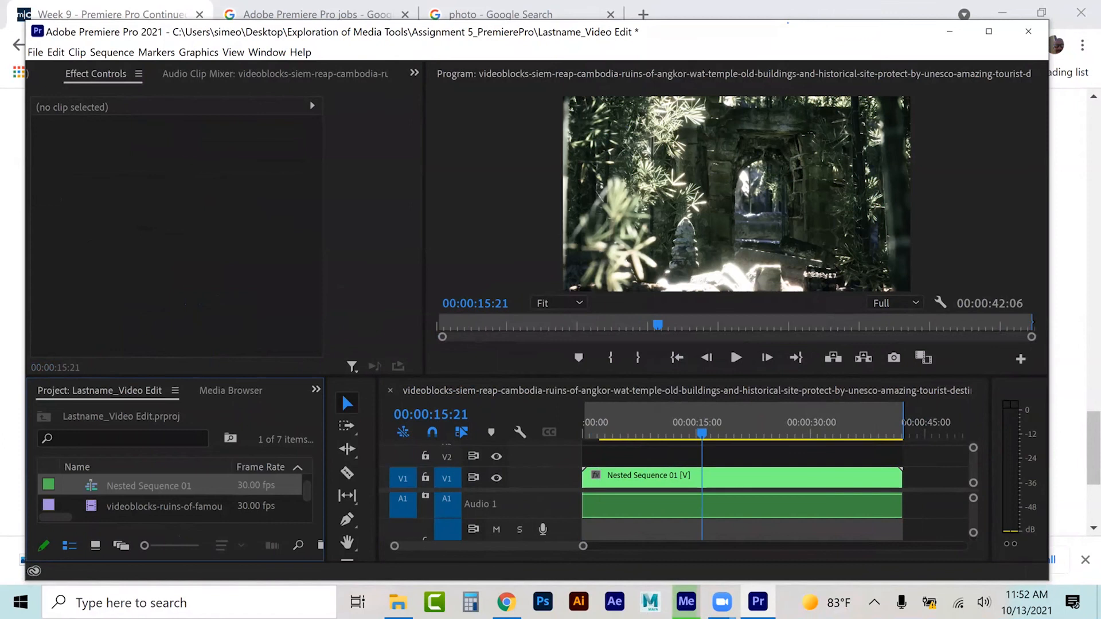
{"action": "scroll", "coordinate": [172, 495], "scroll_direction": "down", "scroll_amount": 3}
{"action": "scroll", "coordinate": [172, 496], "scroll_direction": "up", "scroll_amount": 1}
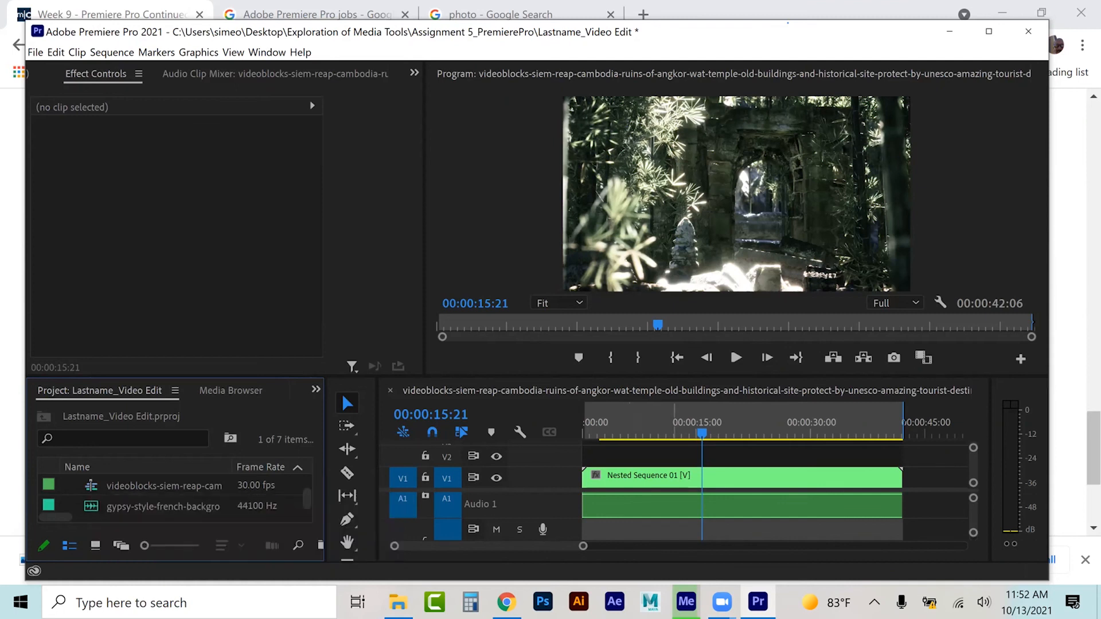
Step: Move the playhead to 00:00:15:00 and show the effects library with its Dissolve and Video Transitions folders collapsed
{"action": "left_click_drag", "start_coordinate": [709, 422], "coordinate": [697, 422]}
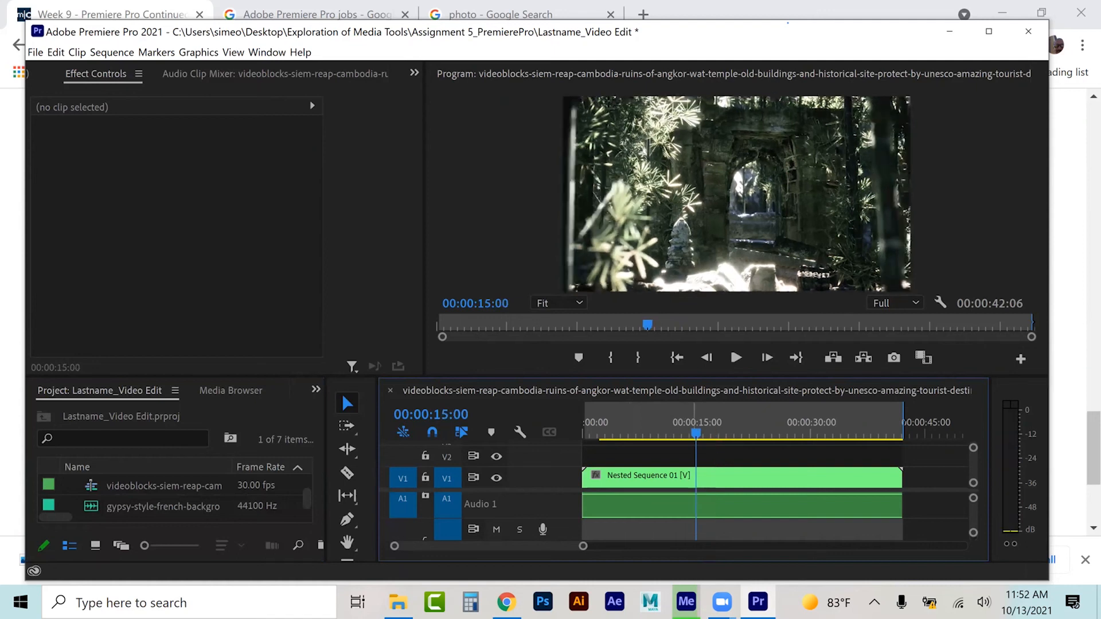
{"action": "left_click", "coordinate": [315, 390]}
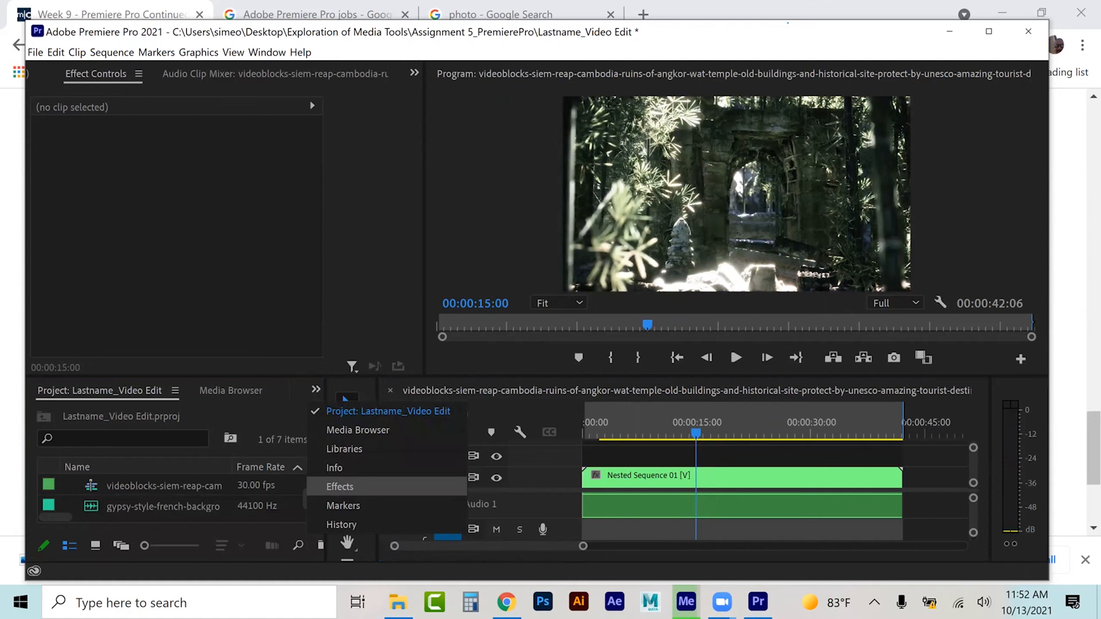
{"action": "left_click", "coordinate": [341, 486]}
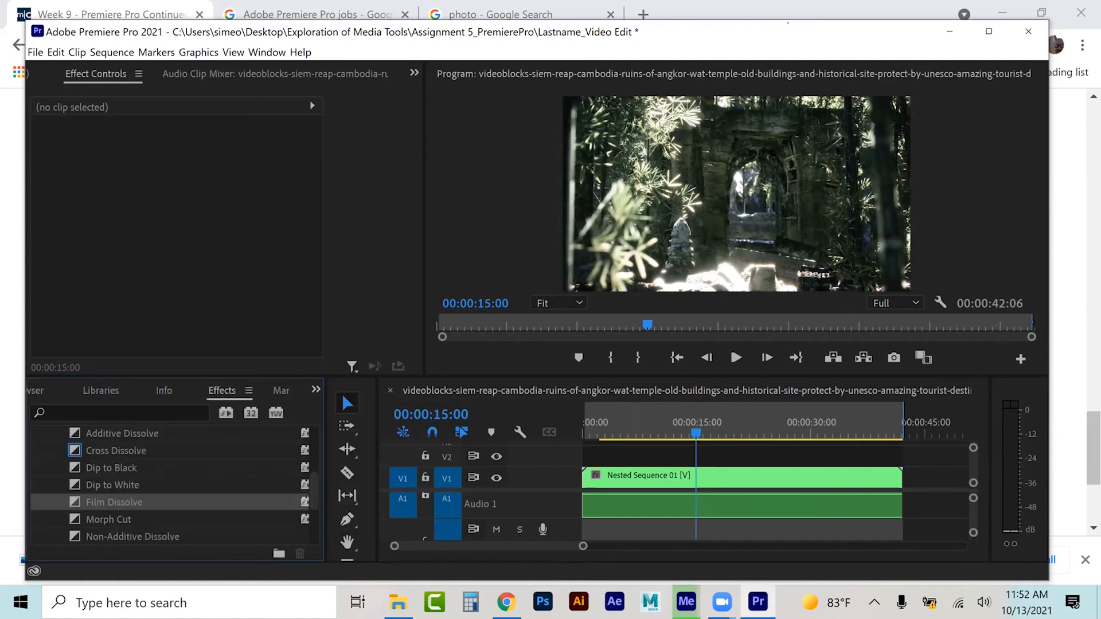
{"action": "scroll", "coordinate": [172, 493], "scroll_direction": "up", "scroll_amount": 1}
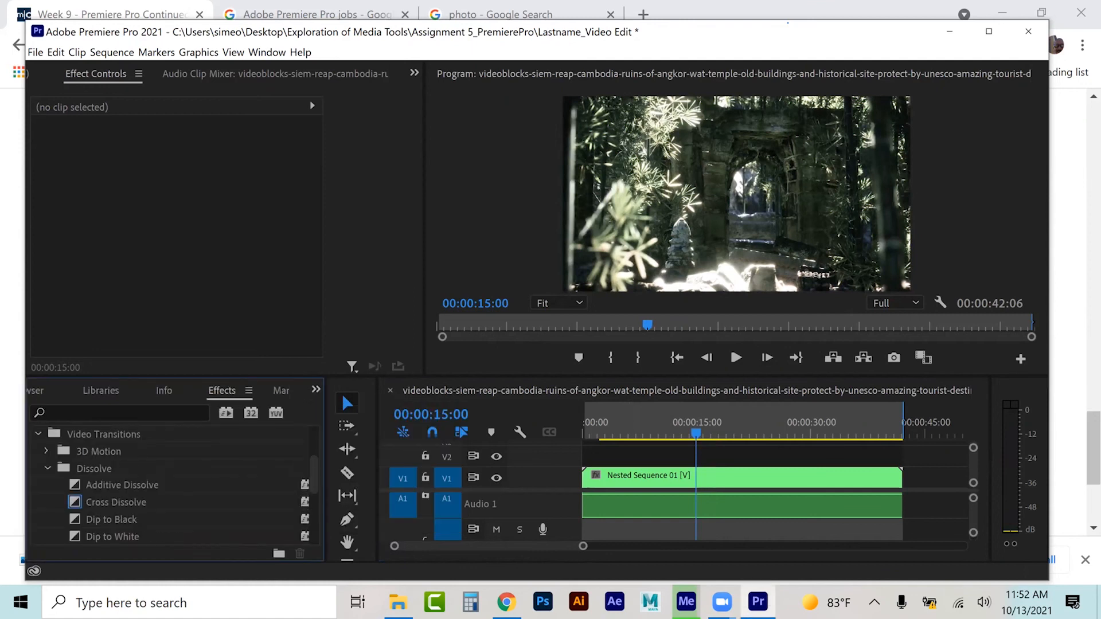
{"action": "left_click", "coordinate": [47, 468]}
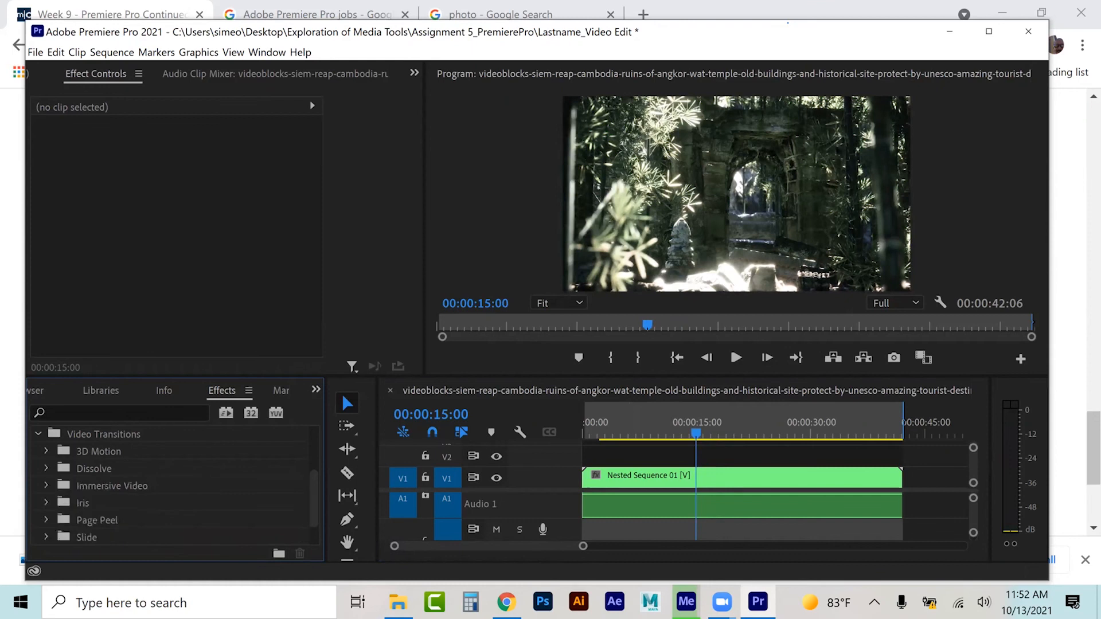
{"action": "left_click", "coordinate": [38, 434]}
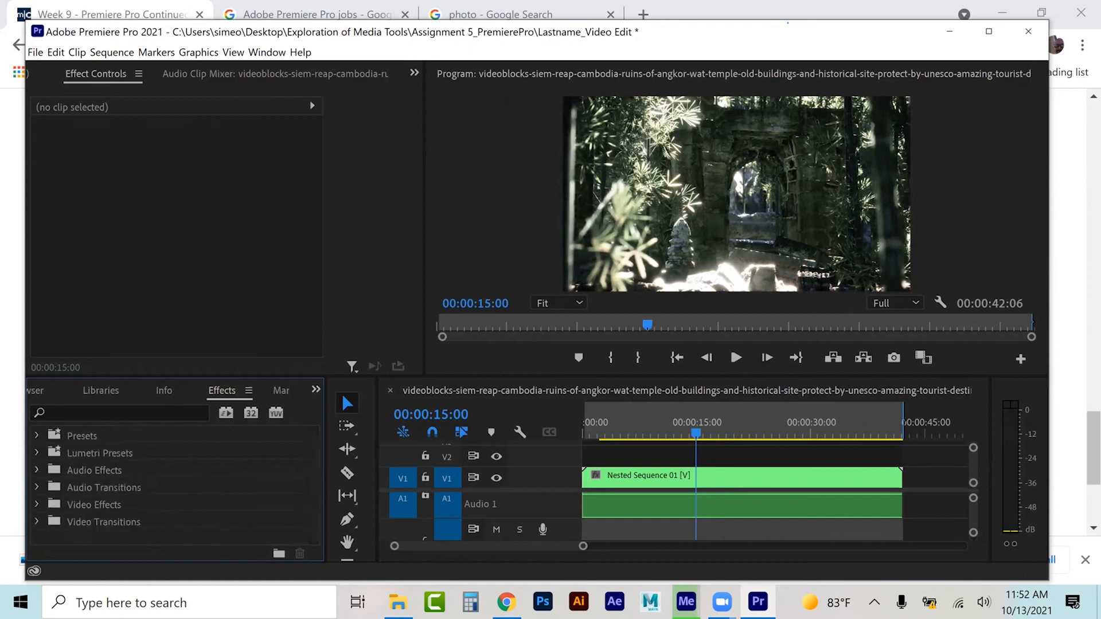
Step: Look through the Cinematic, Filmstocks and Technical looks in the Lumetri Presets
{"action": "left_click", "coordinate": [37, 453]}
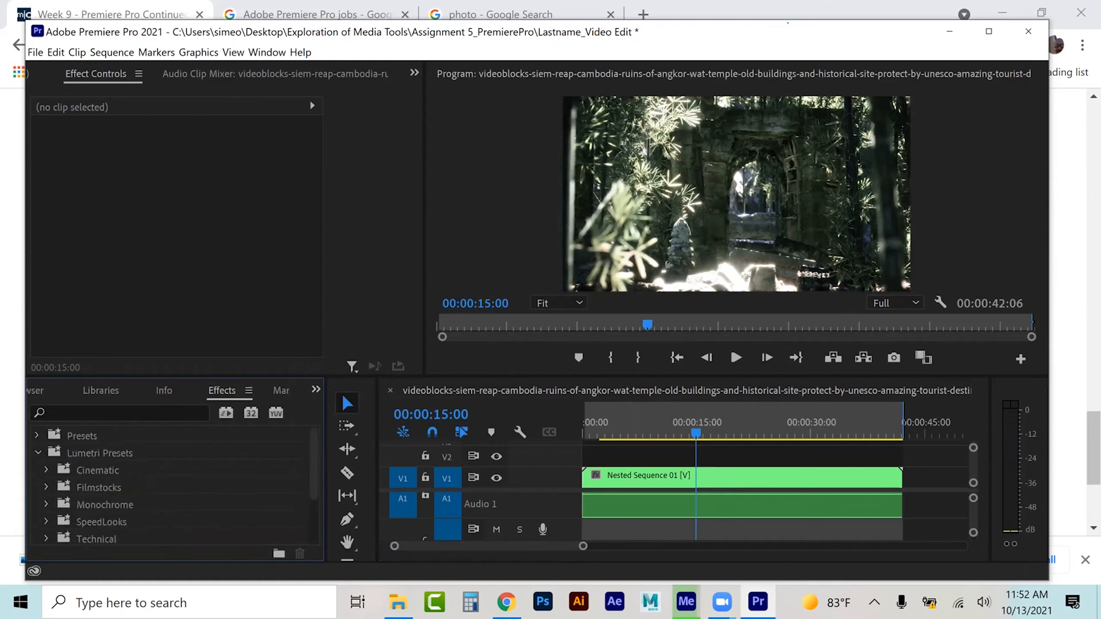
{"action": "scroll", "coordinate": [172, 487], "scroll_direction": "down", "scroll_amount": 1}
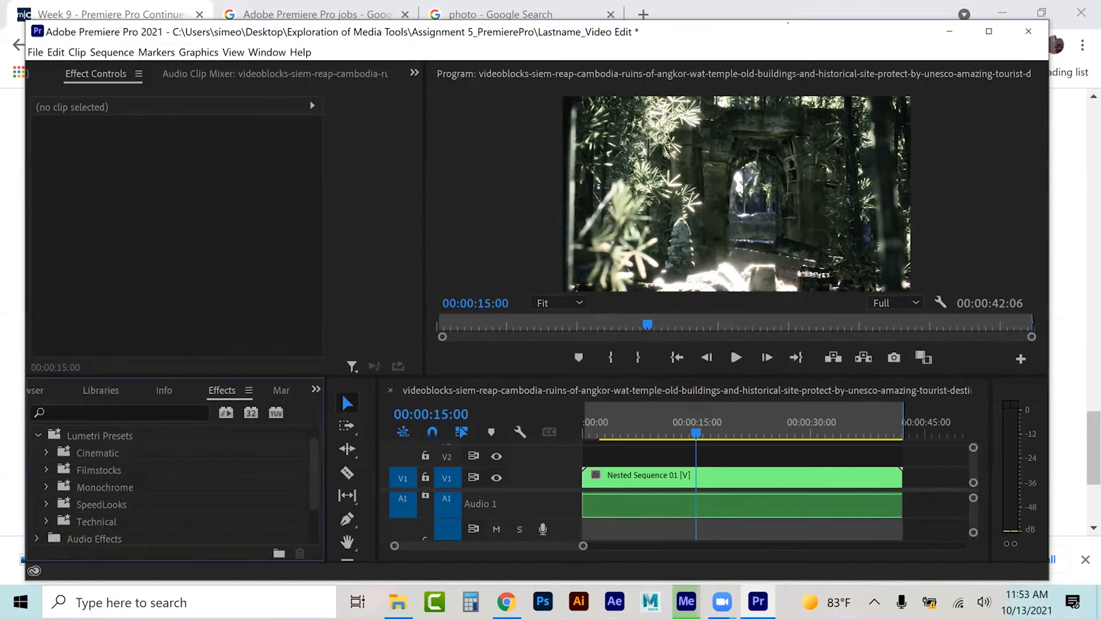
{"action": "left_click", "coordinate": [47, 452]}
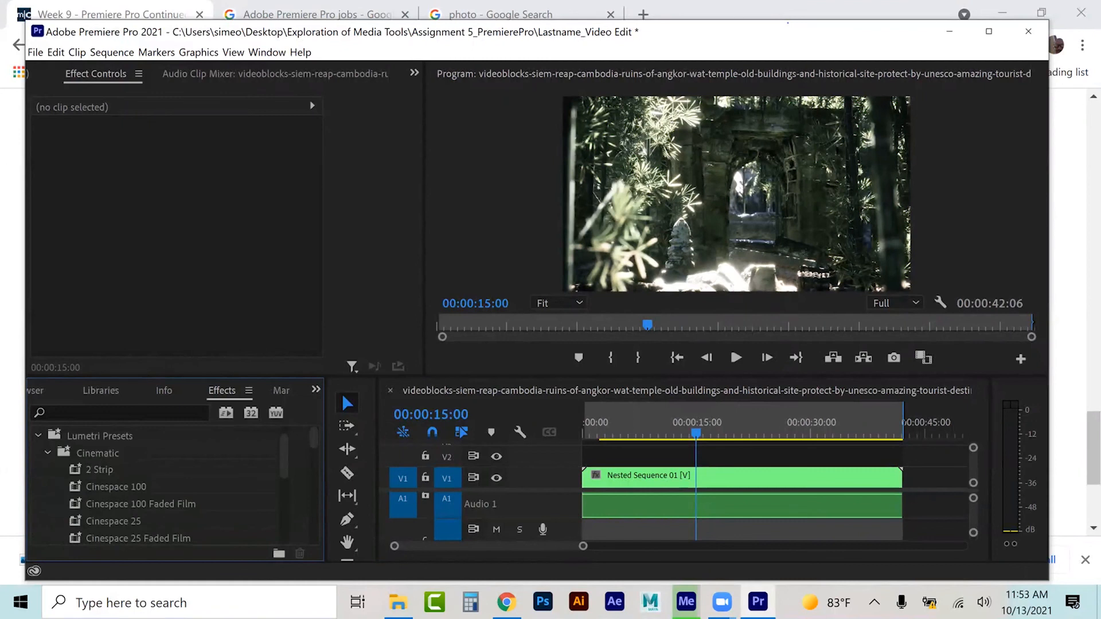
{"action": "scroll", "coordinate": [166, 484], "scroll_direction": "down", "scroll_amount": 1}
{"action": "scroll", "coordinate": [167, 485], "scroll_direction": "down", "scroll_amount": 1}
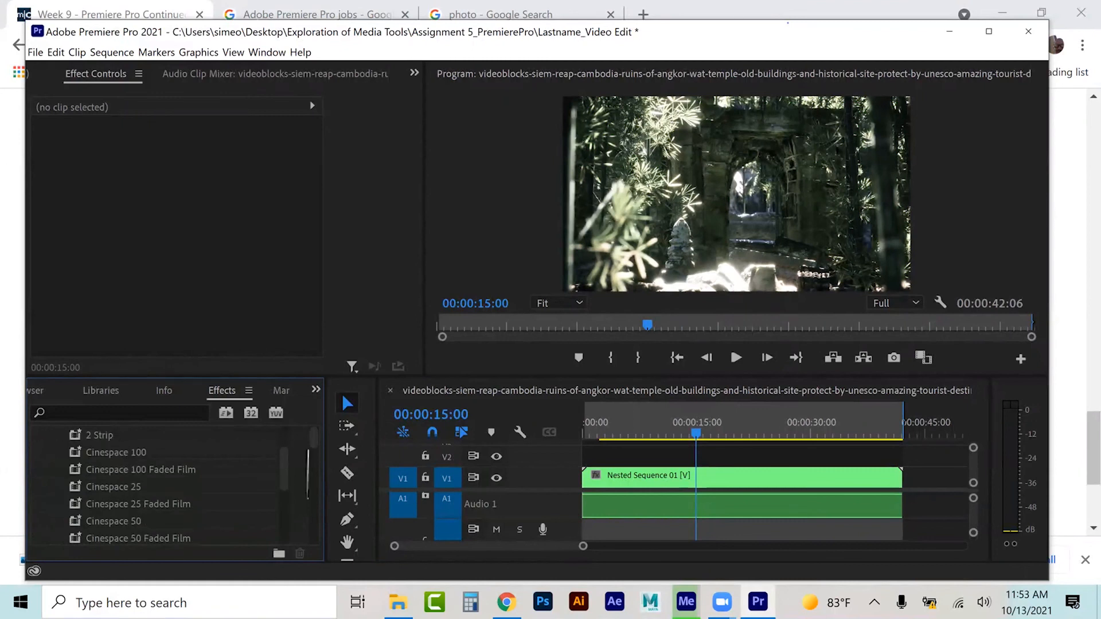
{"action": "scroll", "coordinate": [172, 488], "scroll_direction": "down", "scroll_amount": 1}
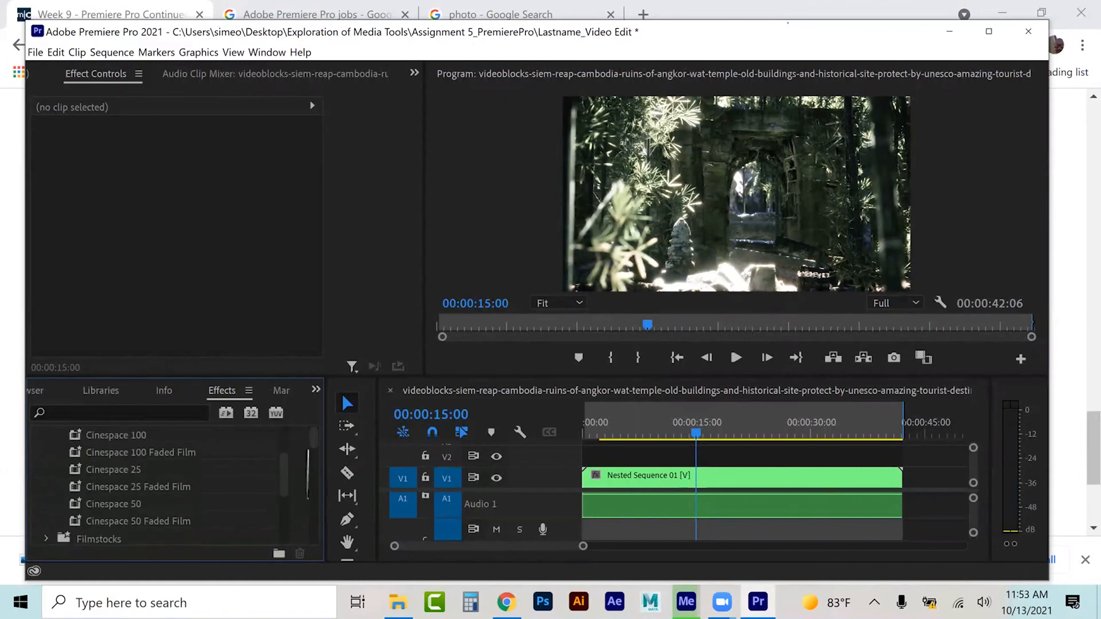
{"action": "scroll", "coordinate": [172, 487], "scroll_direction": "down", "scroll_amount": 1}
{"action": "left_click", "coordinate": [46, 522]}
{"action": "scroll", "coordinate": [172, 487], "scroll_direction": "down", "scroll_amount": 4}
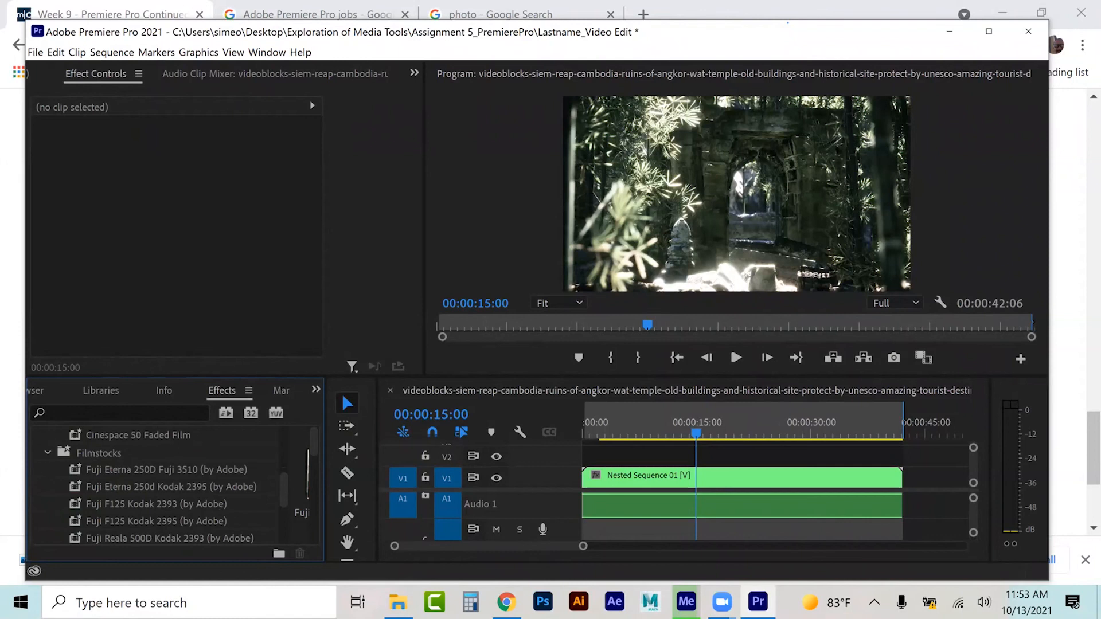
{"action": "scroll", "coordinate": [172, 487], "scroll_direction": "down", "scroll_amount": 4}
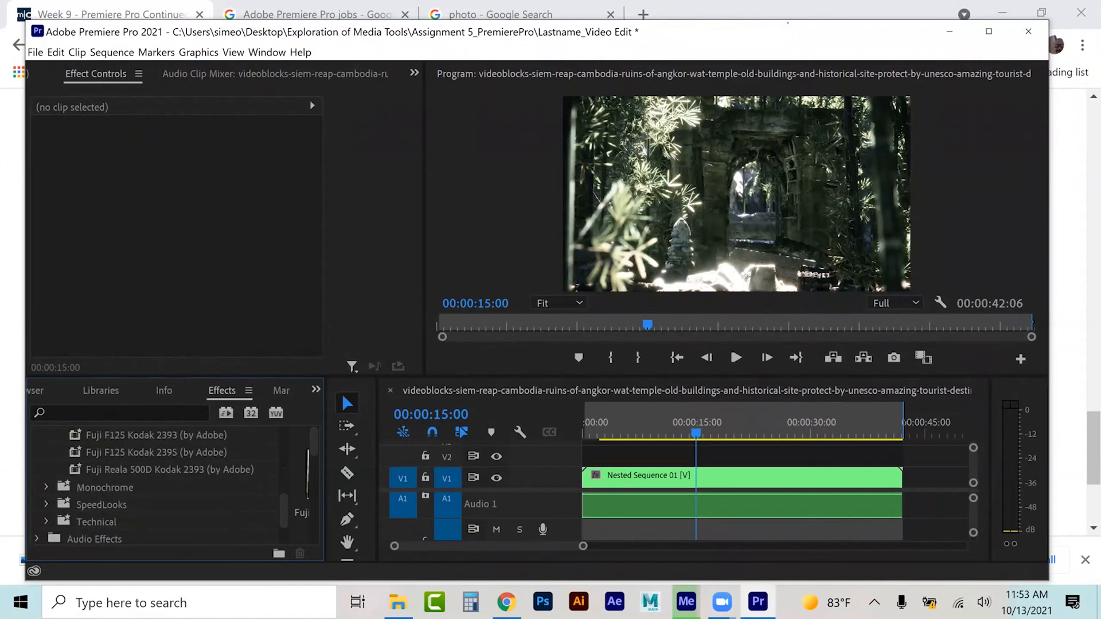
{"action": "left_click", "coordinate": [46, 521]}
{"action": "scroll", "coordinate": [172, 487], "scroll_direction": "down", "scroll_amount": 3}
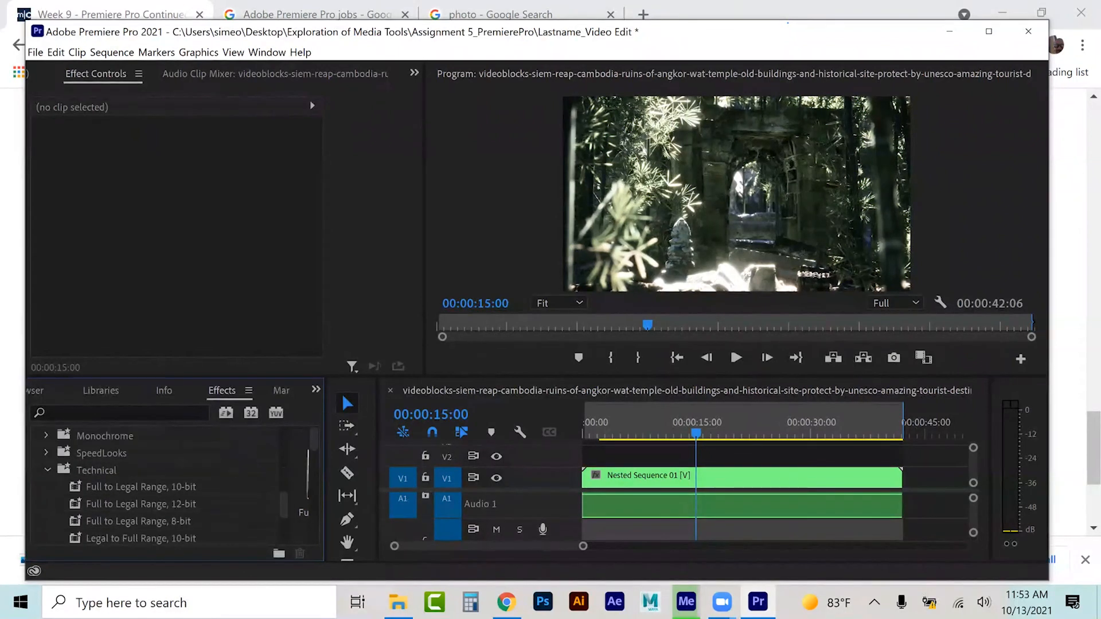
Step: Apply the SL Blue Intense (Universal) preset from the SpeedLooks Universal folder to Nested Sequence 01
{"action": "left_click", "coordinate": [47, 469]}
{"action": "left_click", "coordinate": [46, 453]}
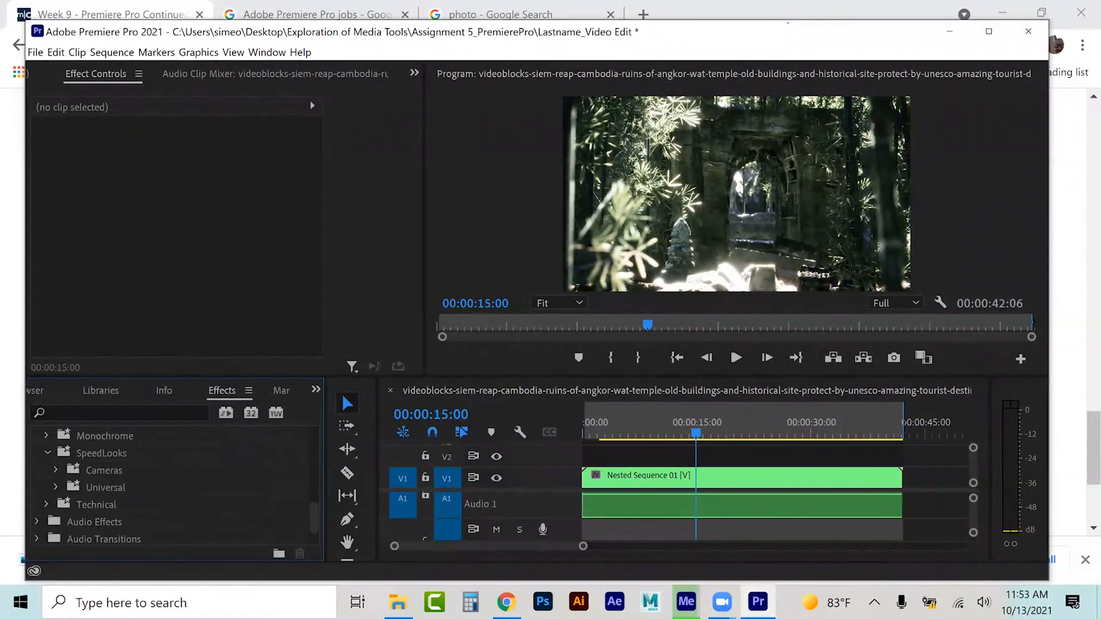
{"action": "left_click", "coordinate": [56, 487]}
{"action": "scroll", "coordinate": [55, 487], "scroll_direction": "down", "scroll_amount": 2}
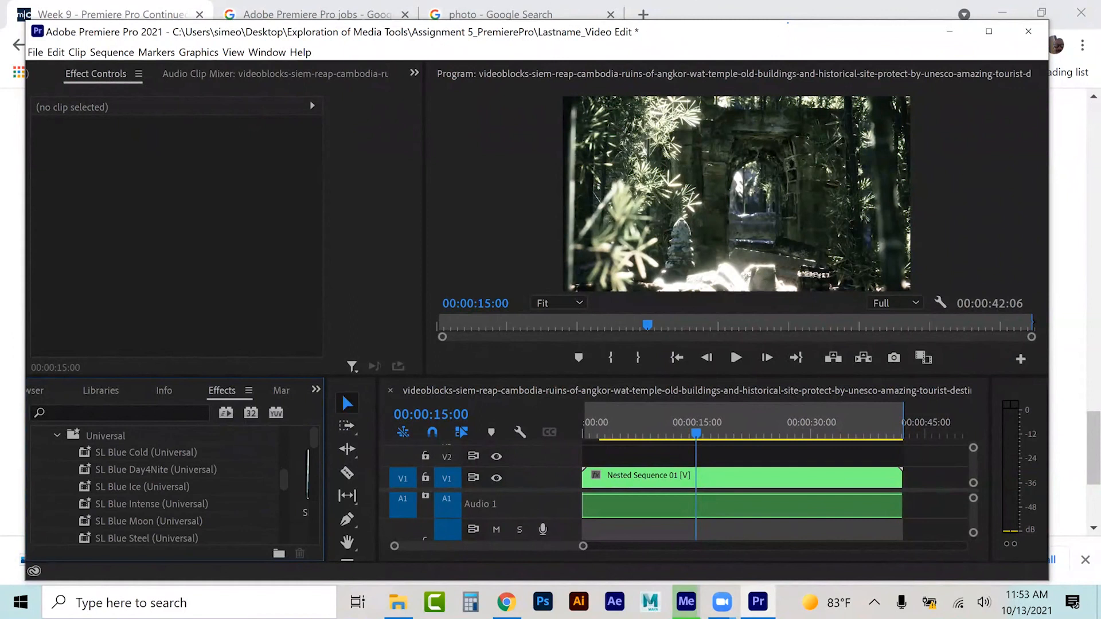
{"action": "left_click_drag", "start_coordinate": [151, 503], "coordinate": [604, 478]}
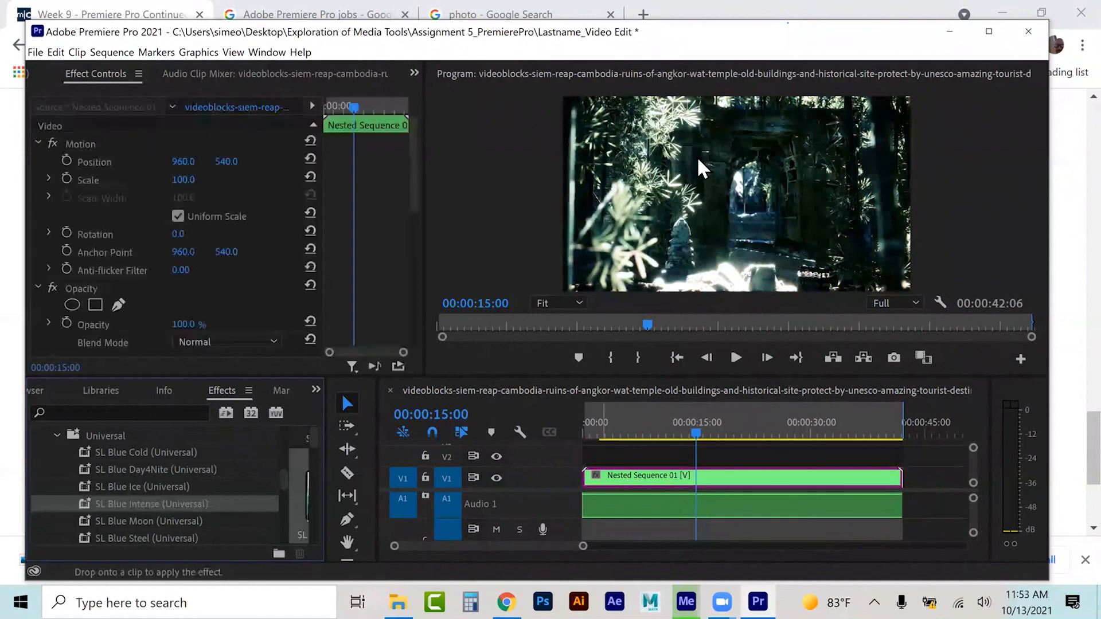
Step: Mute the Audio 1 track and play parts of the nested sequence from 00:00:06:03 to review the applied look
{"action": "left_click", "coordinate": [628, 427]}
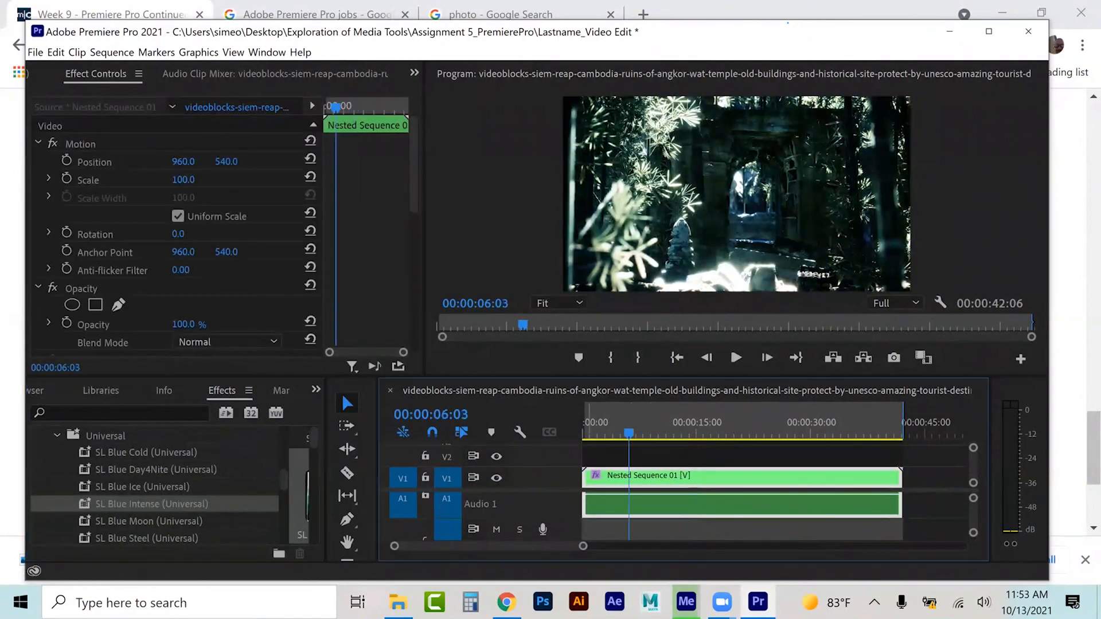
{"action": "left_click", "coordinate": [496, 529]}
{"action": "key", "text": "space"}
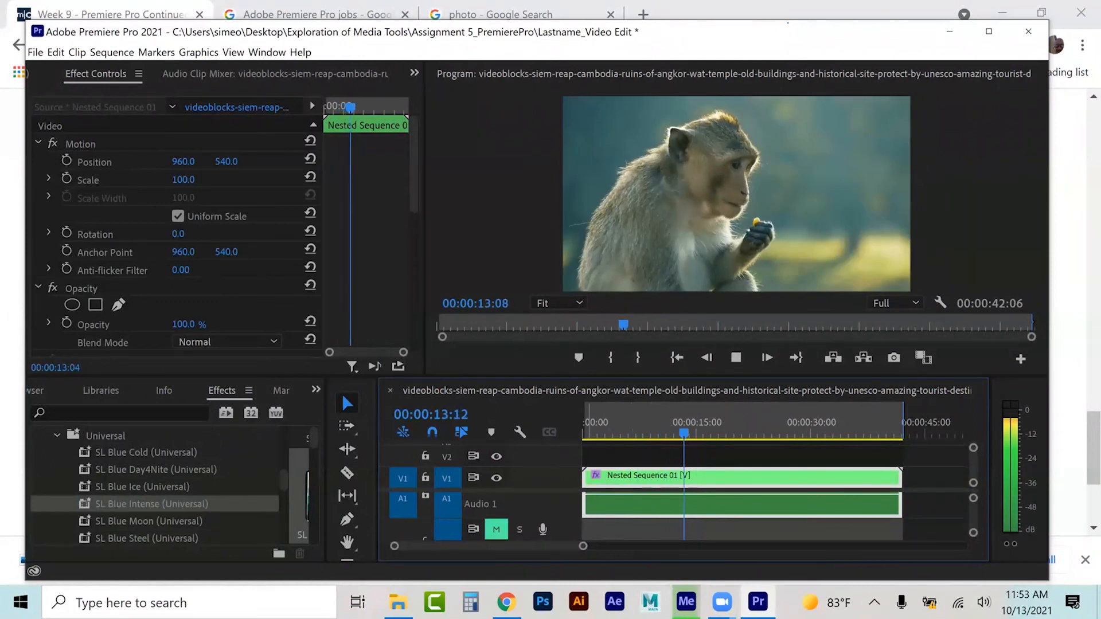
{"action": "key", "text": "space"}
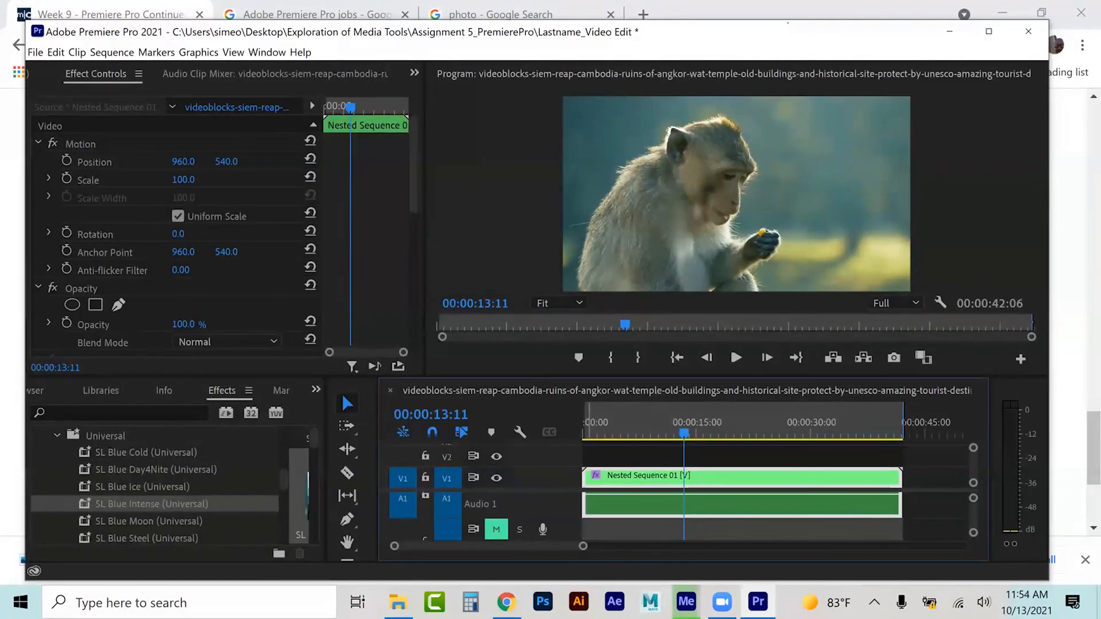
{"action": "key", "text": "space"}
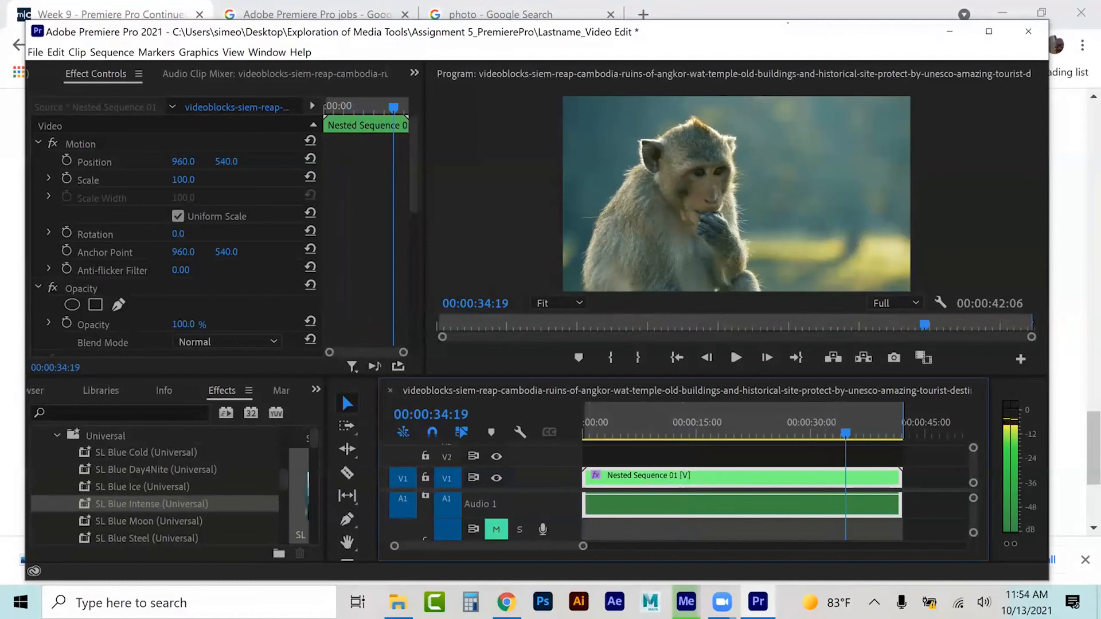
{"action": "key", "text": "space"}
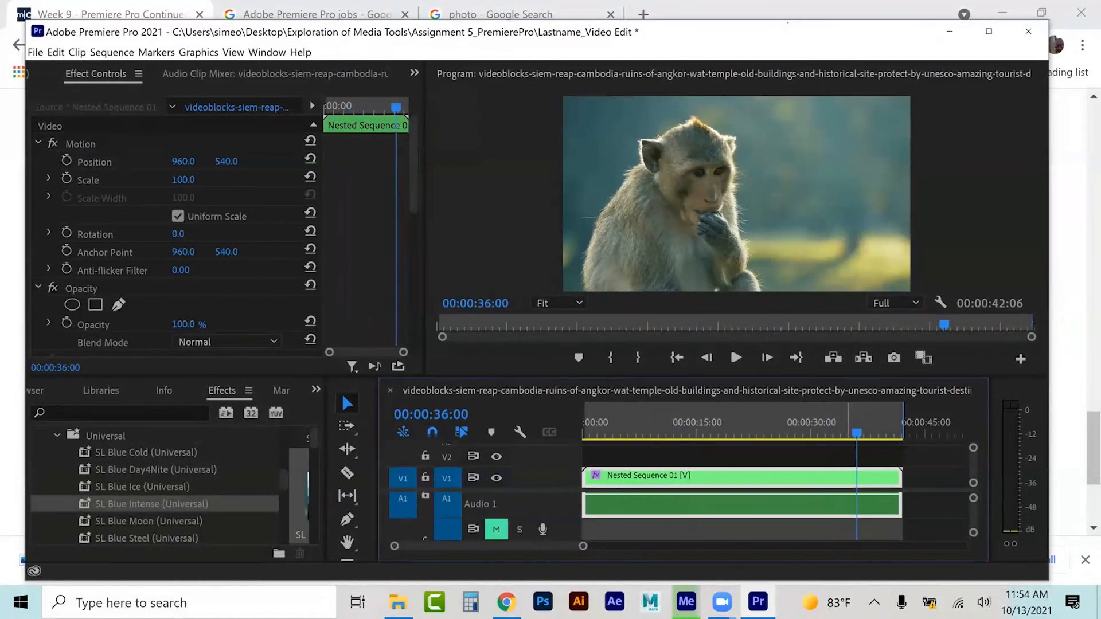